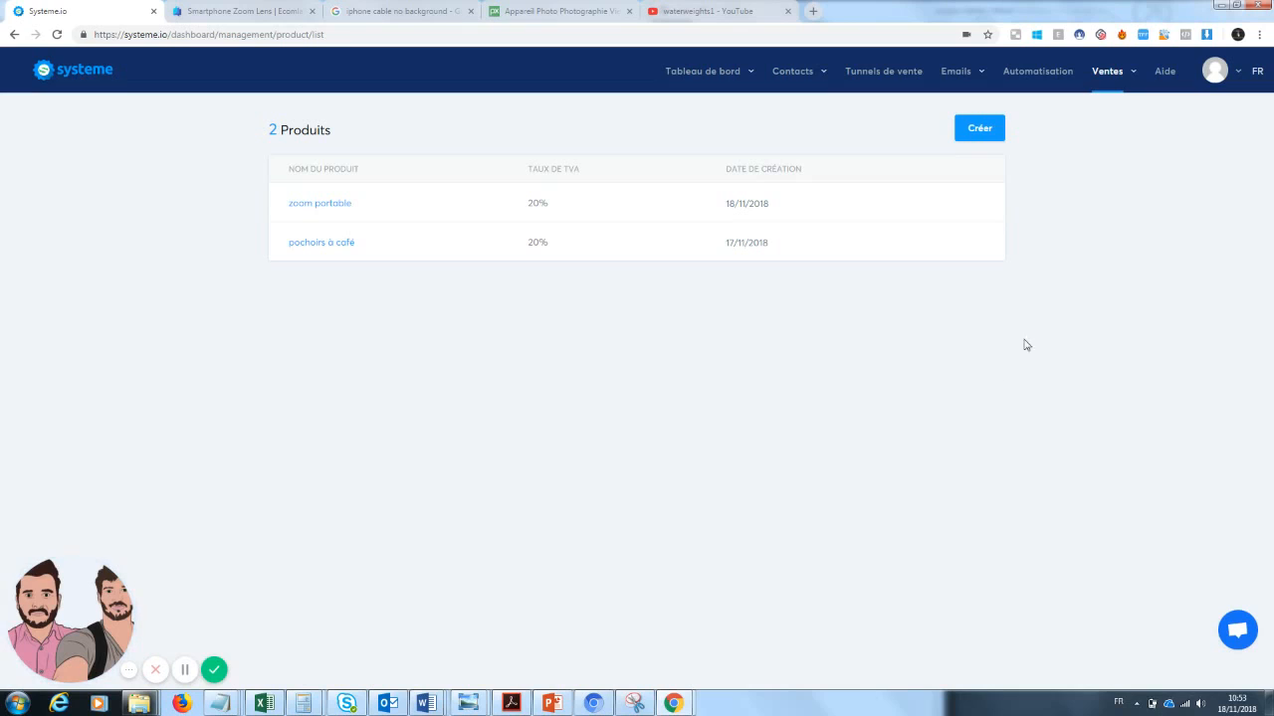
Create a new product named "Zoom téléphone" in the product list and save it
mouse_move(1121, 80)
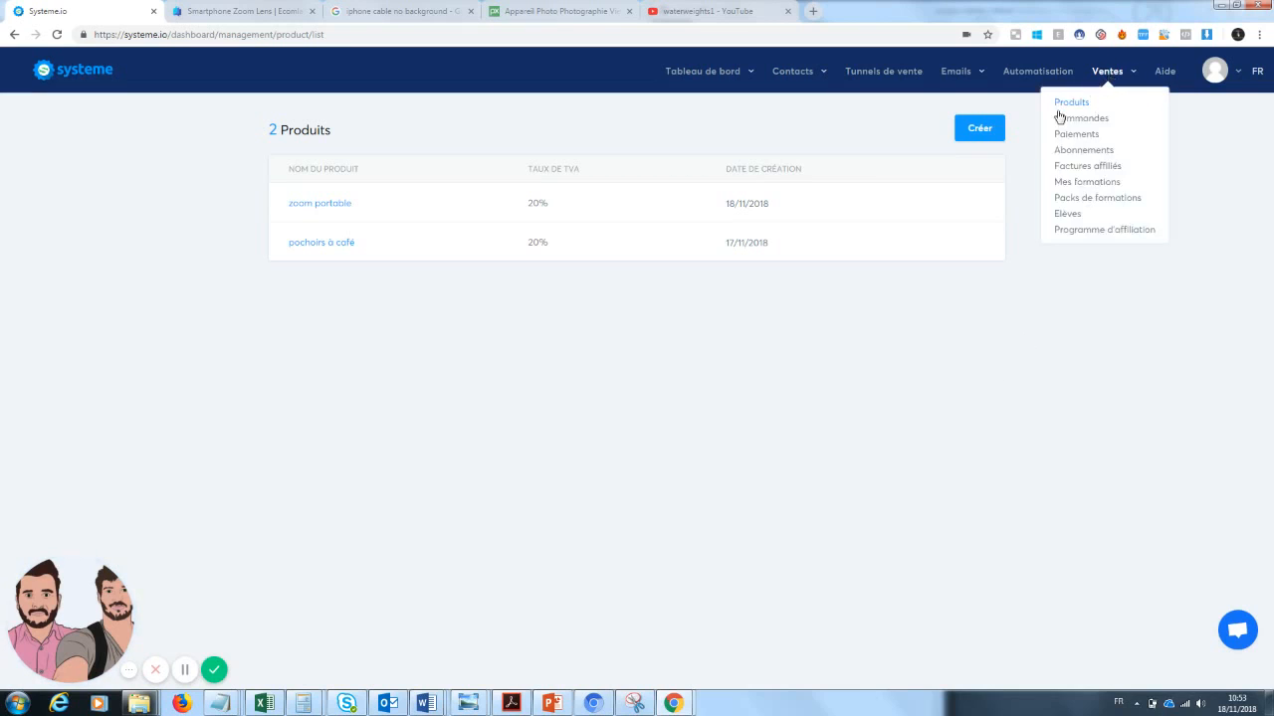
left_click(1071, 102)
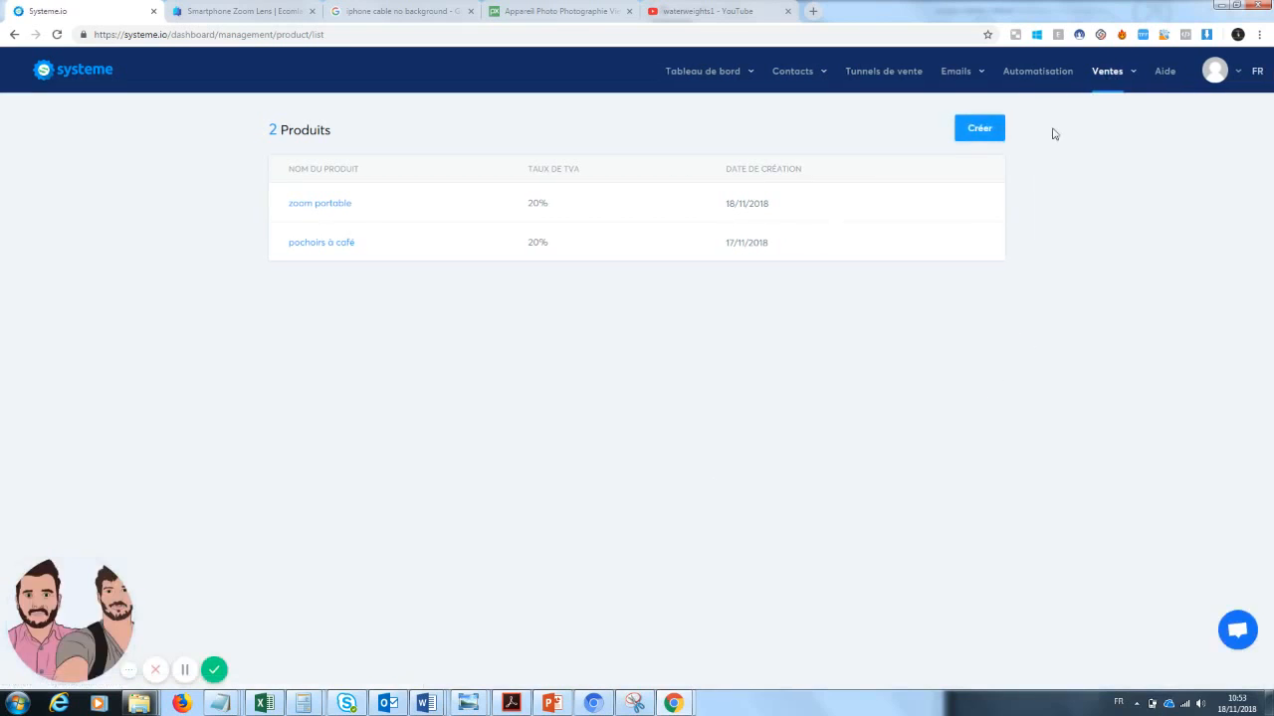
left_click(982, 134)
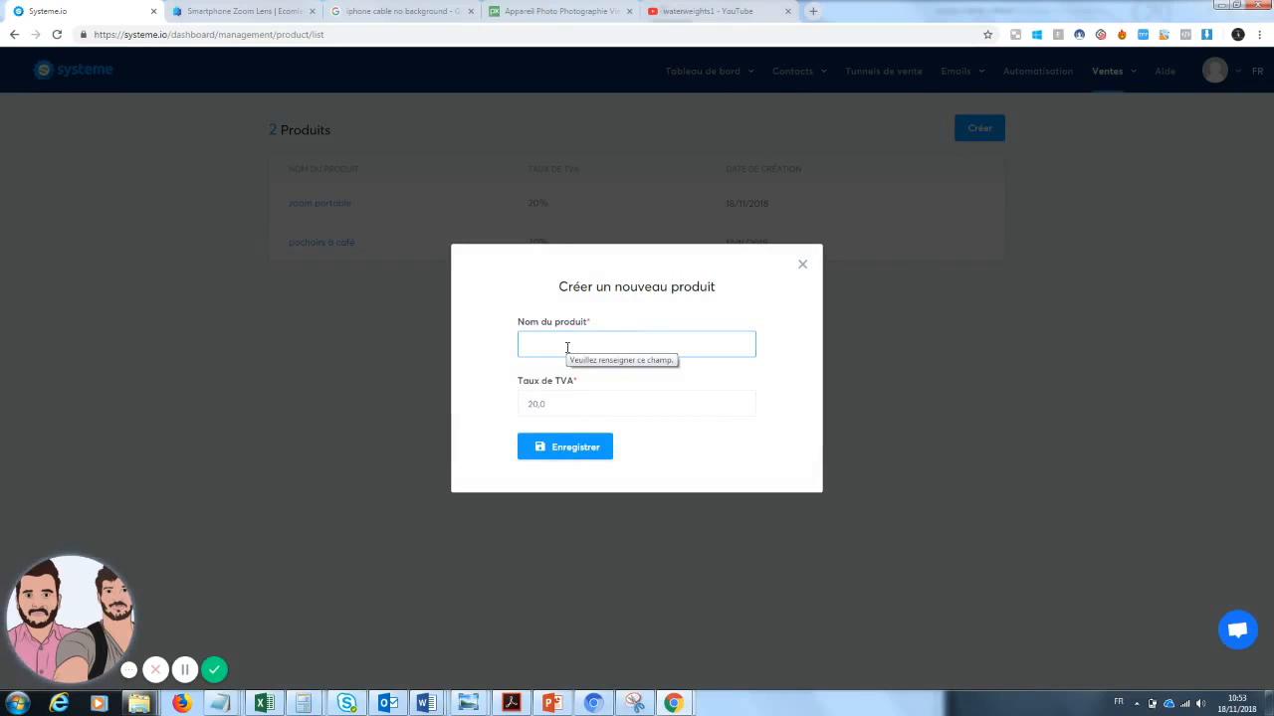
type("zoom ")
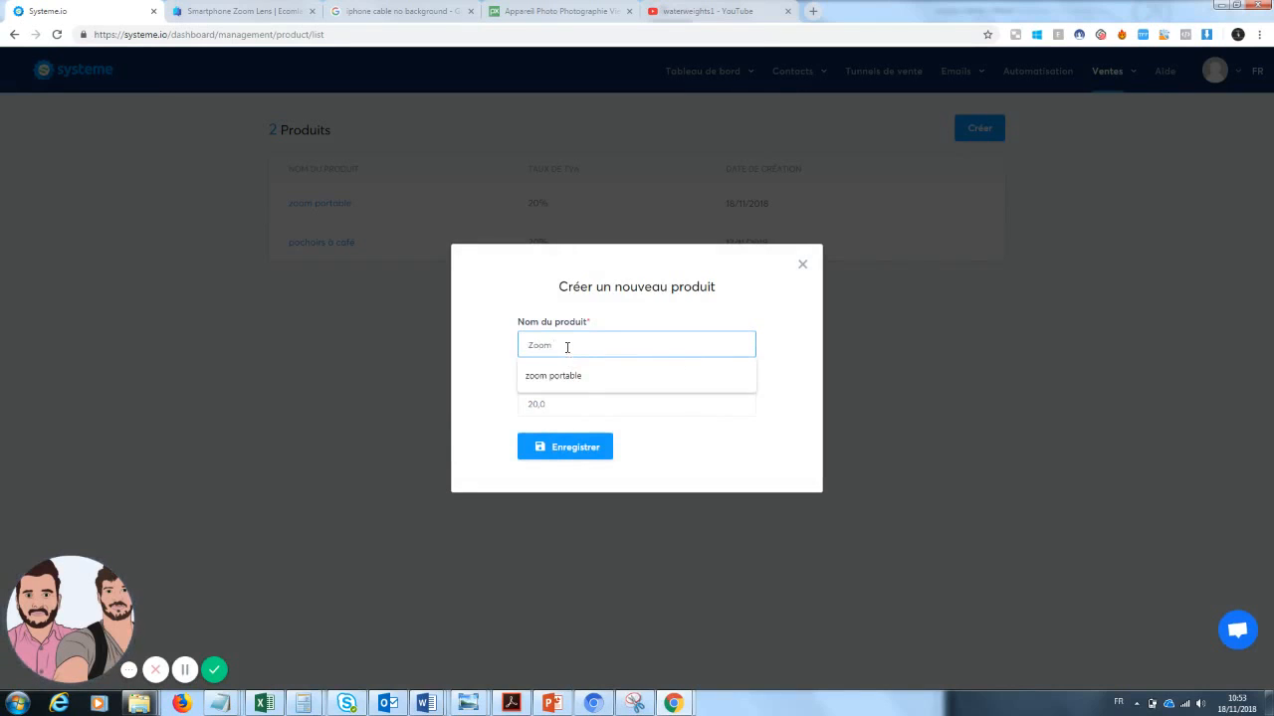
type("teleph")
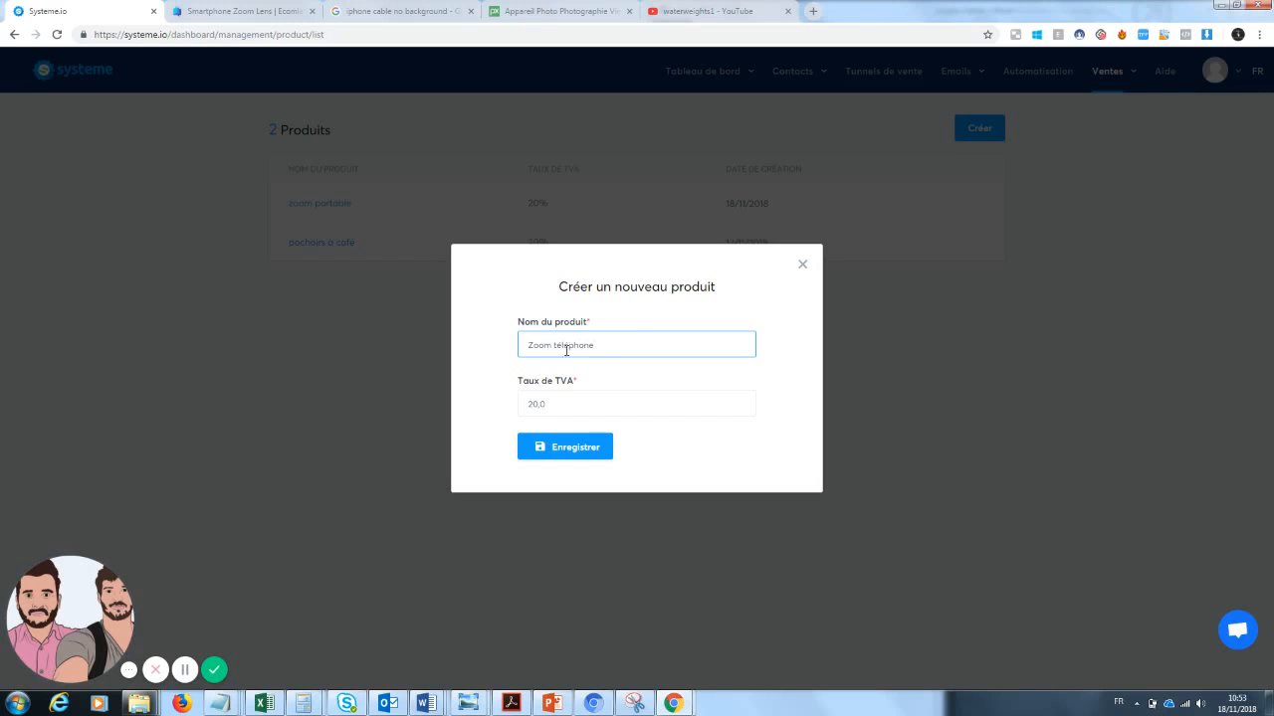
left_click(573, 442)
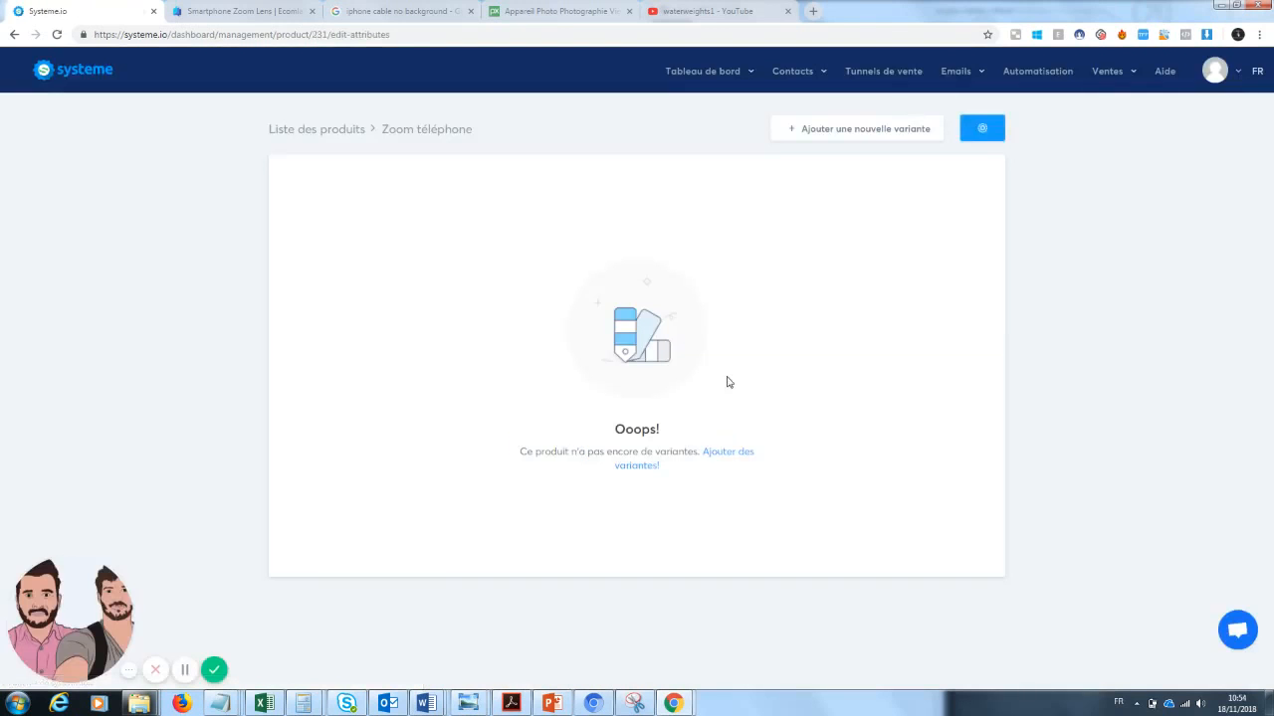
Add a first variant named "noir" to the Zoom téléphone product
left_click(644, 468)
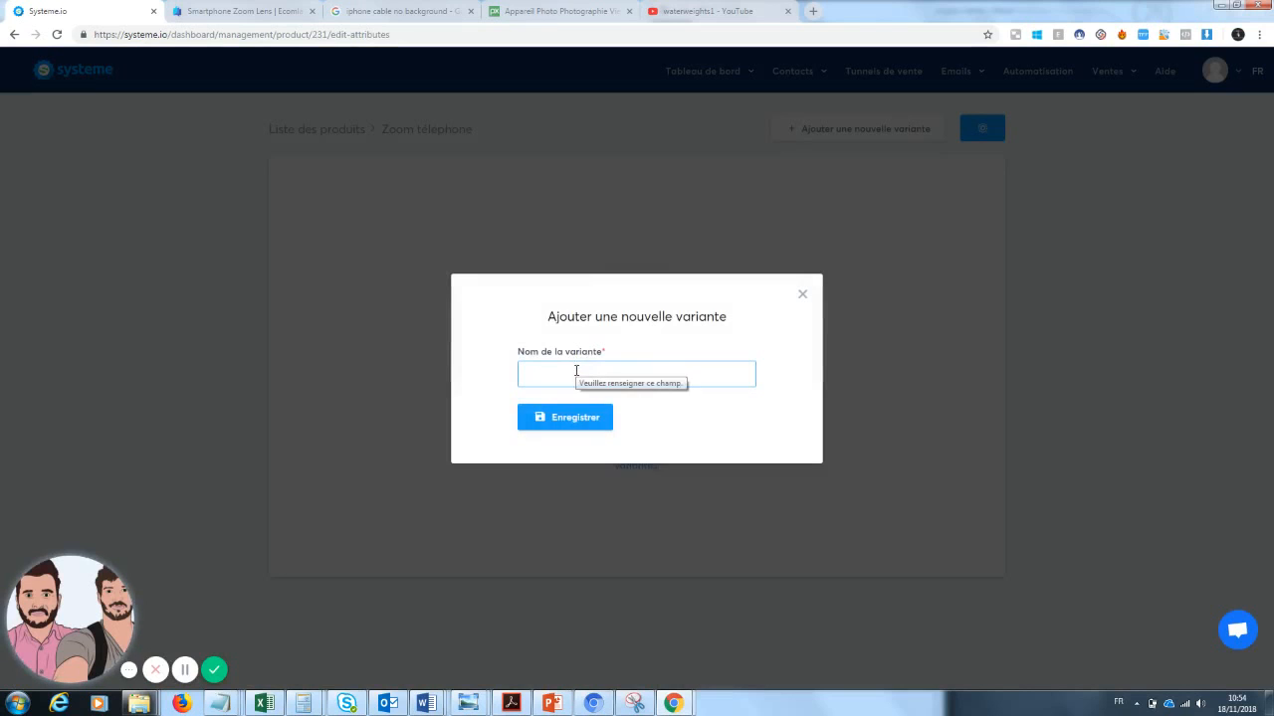
type("noir")
left_click(560, 403)
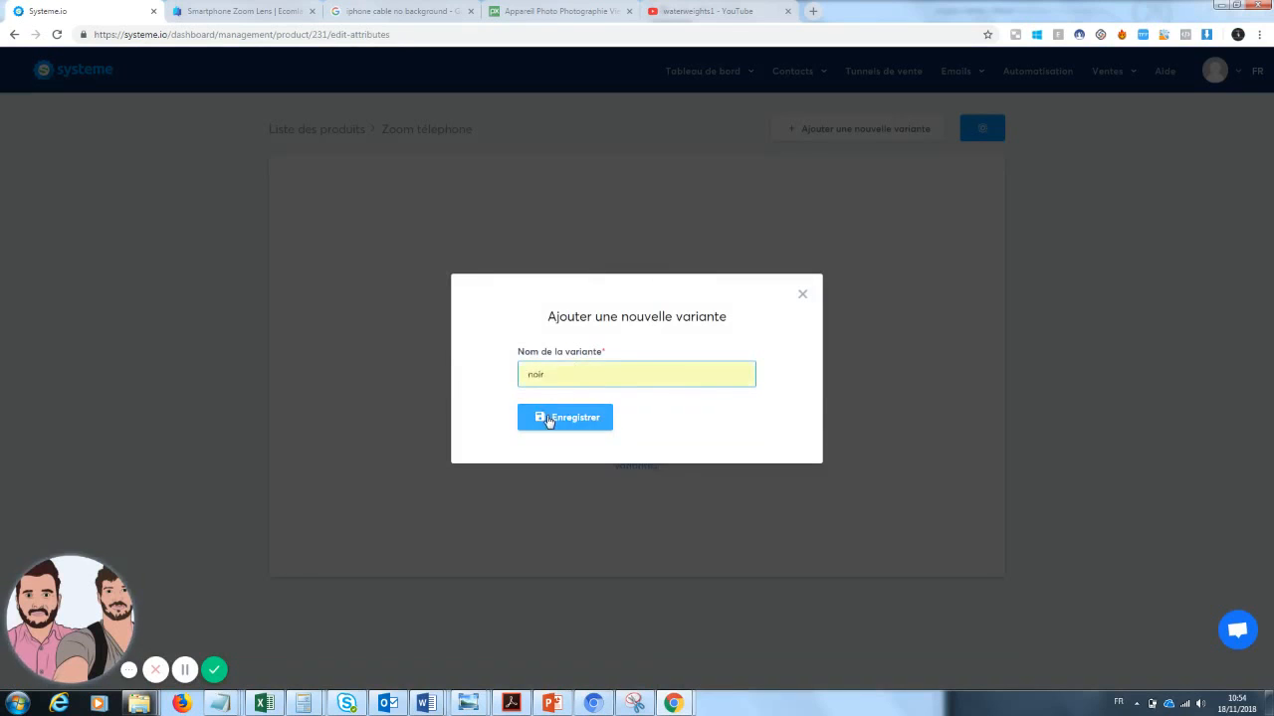
left_click(550, 422)
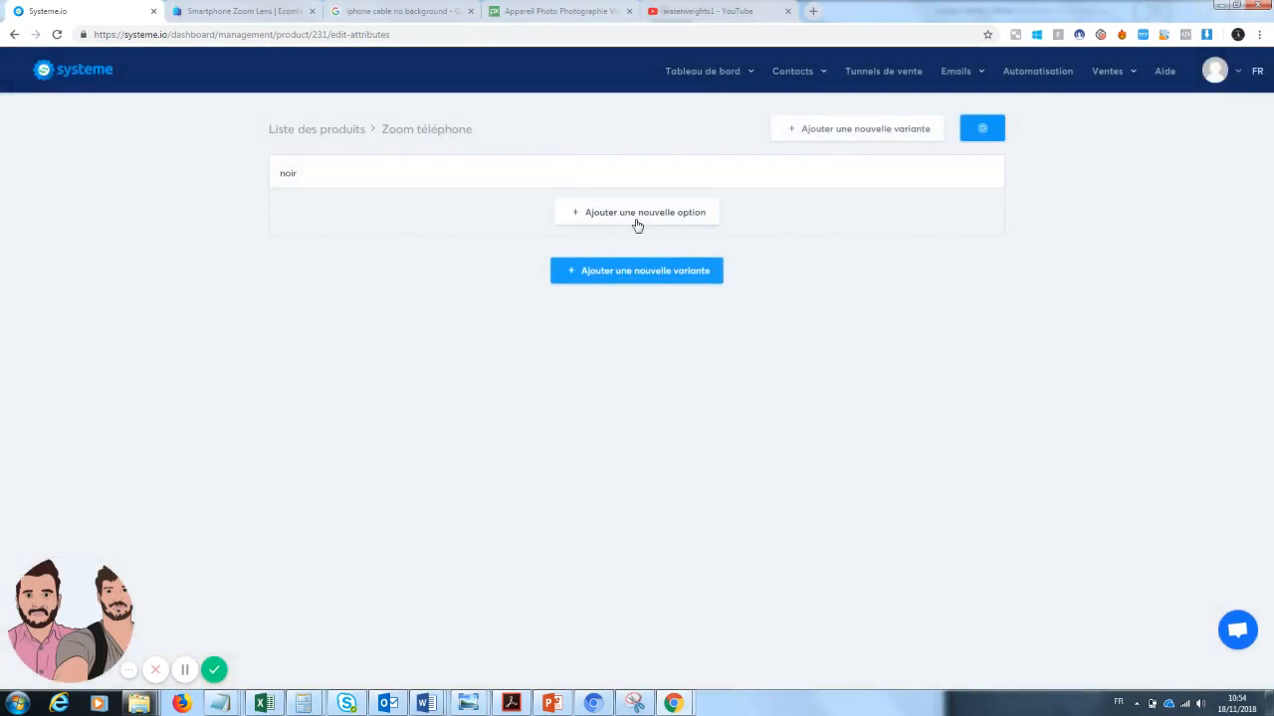
Add a second variant named "blanc" to the Zoom téléphone product
left_click(628, 284)
left_click(584, 373)
type("blo")
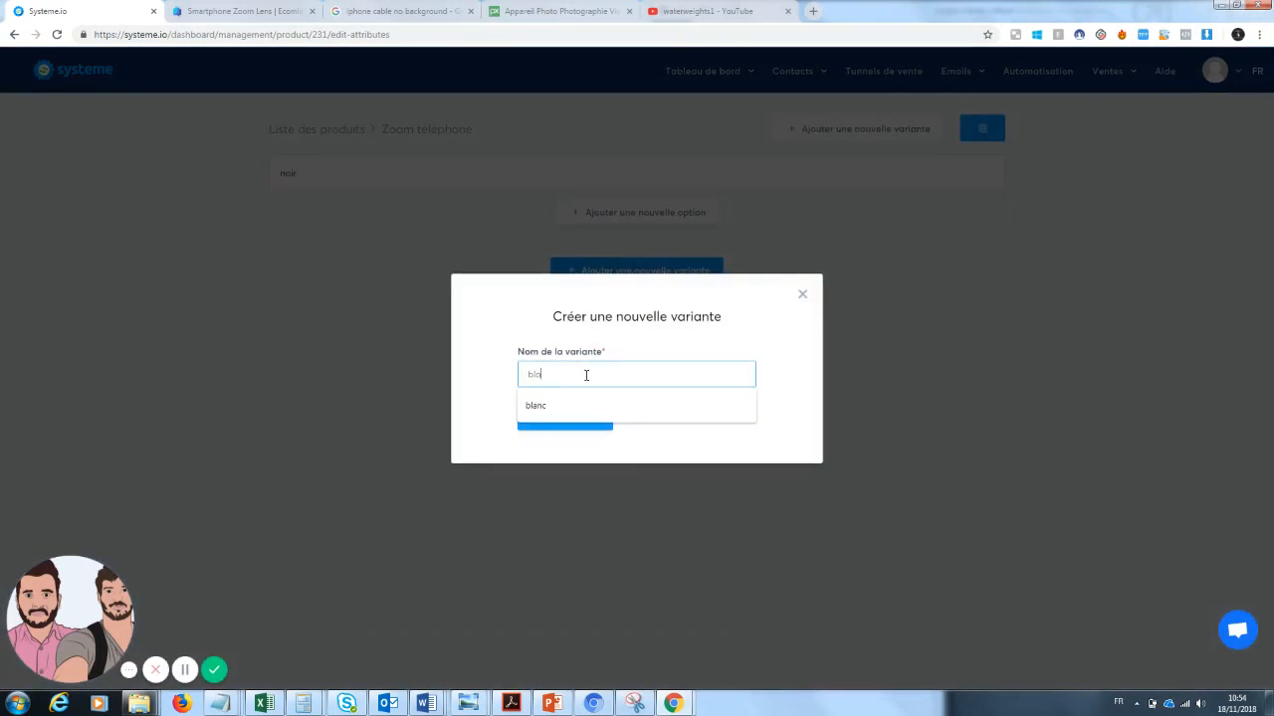
left_click(583, 405)
left_click(563, 421)
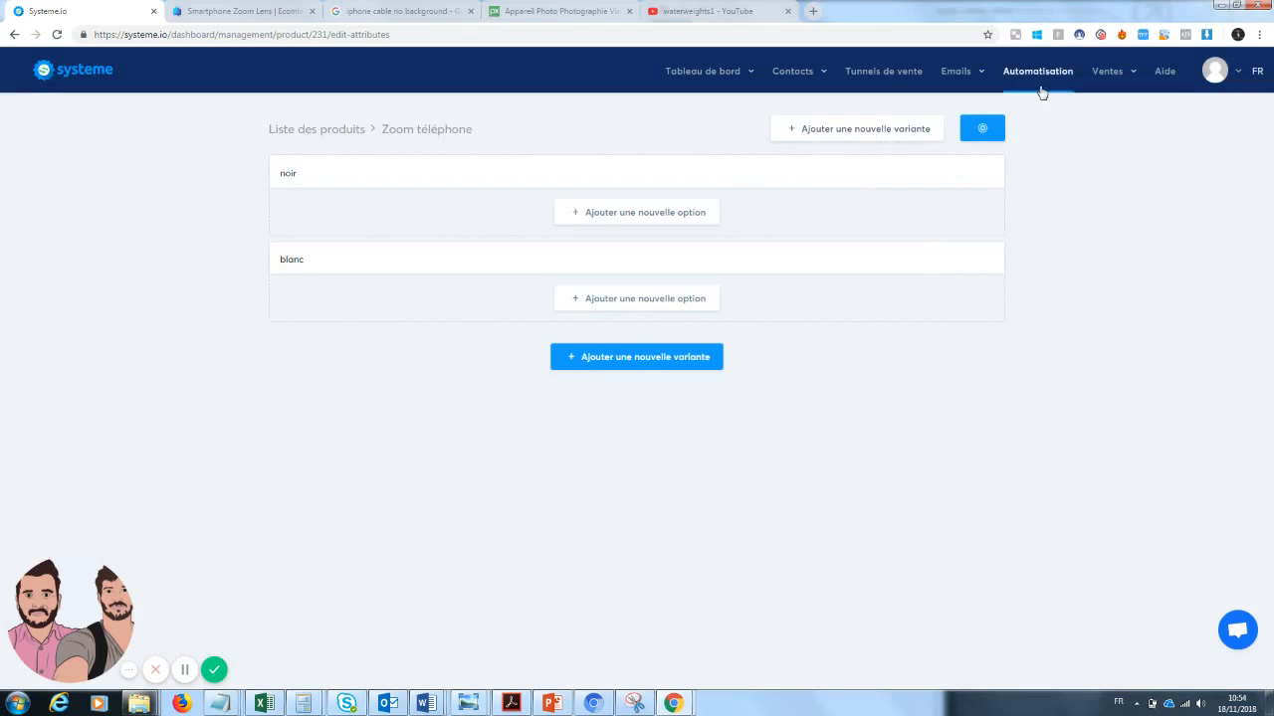
Return to the product list and delete the products "zoom portable" and "pochoirs à café"
mouse_move(1145, 92)
left_click(300, 133)
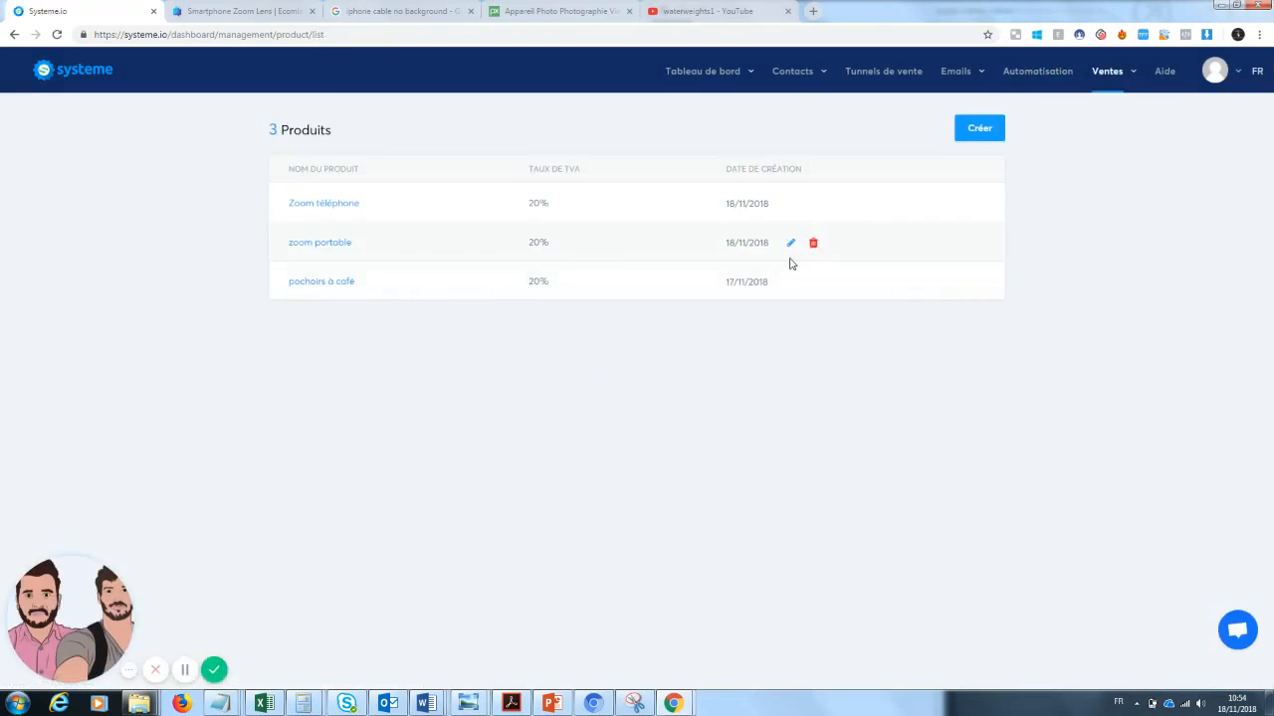
left_click(813, 244)
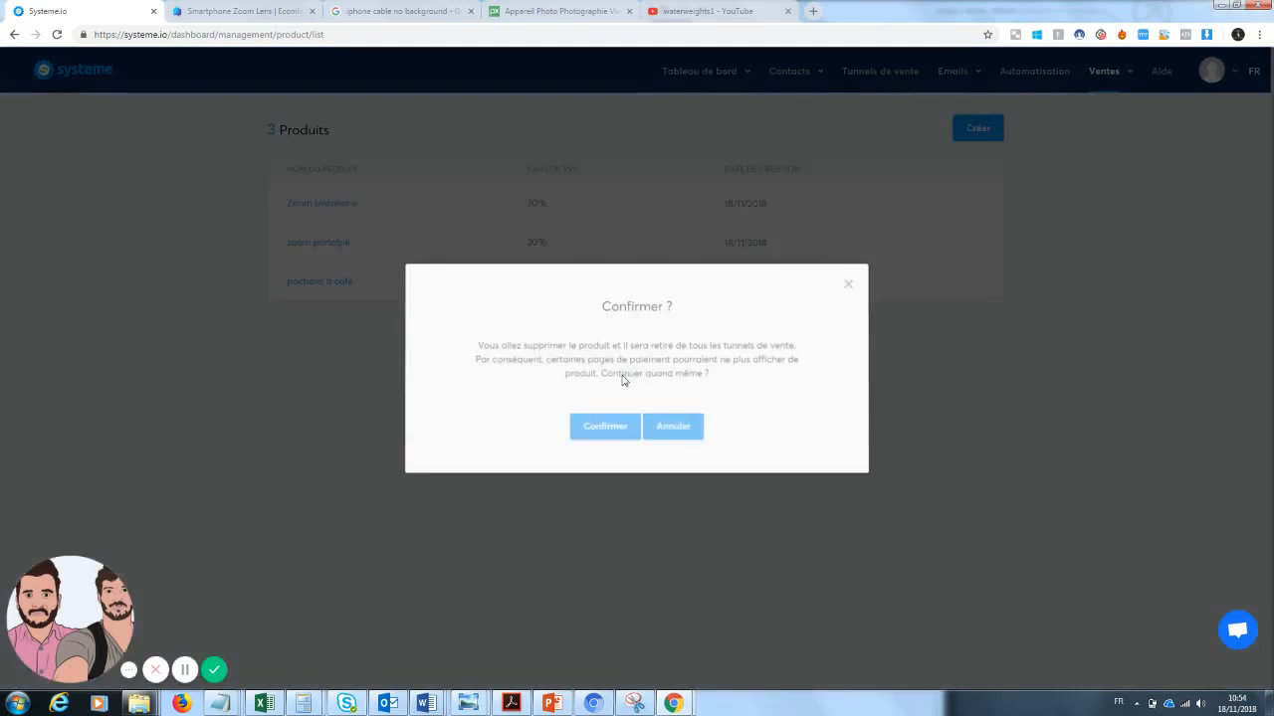
left_click(594, 428)
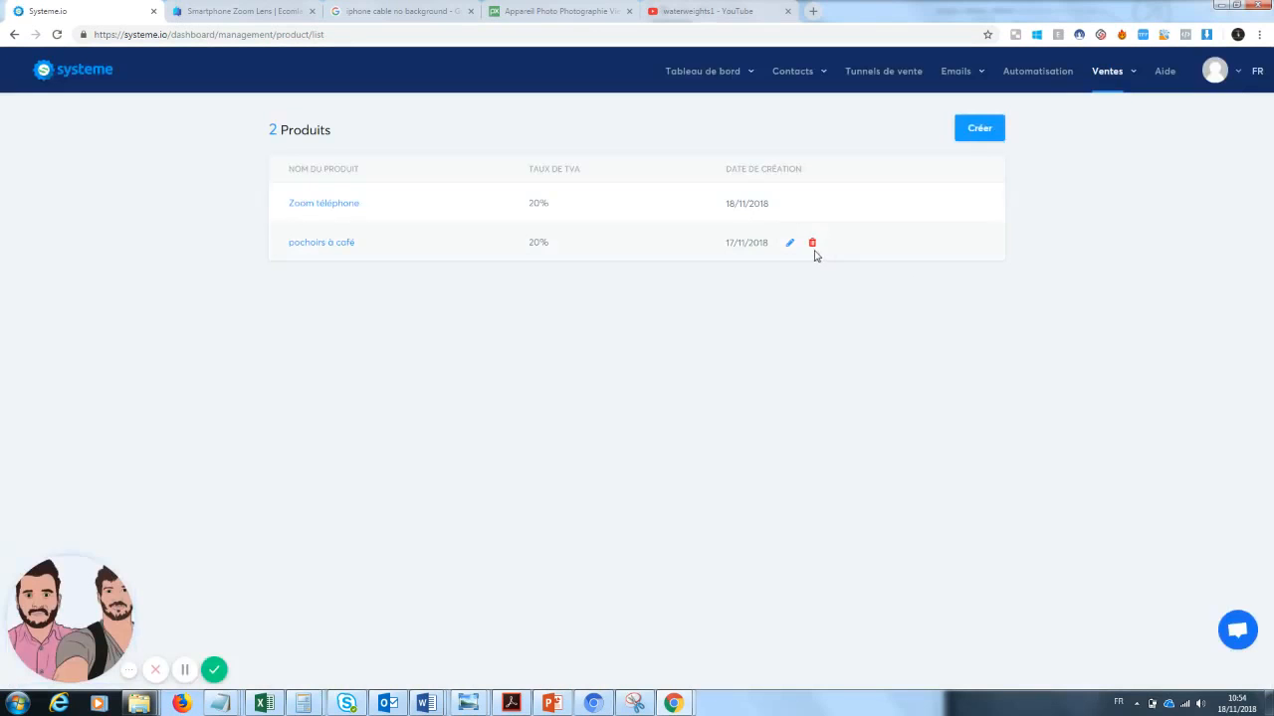
left_click(812, 244)
left_click(597, 427)
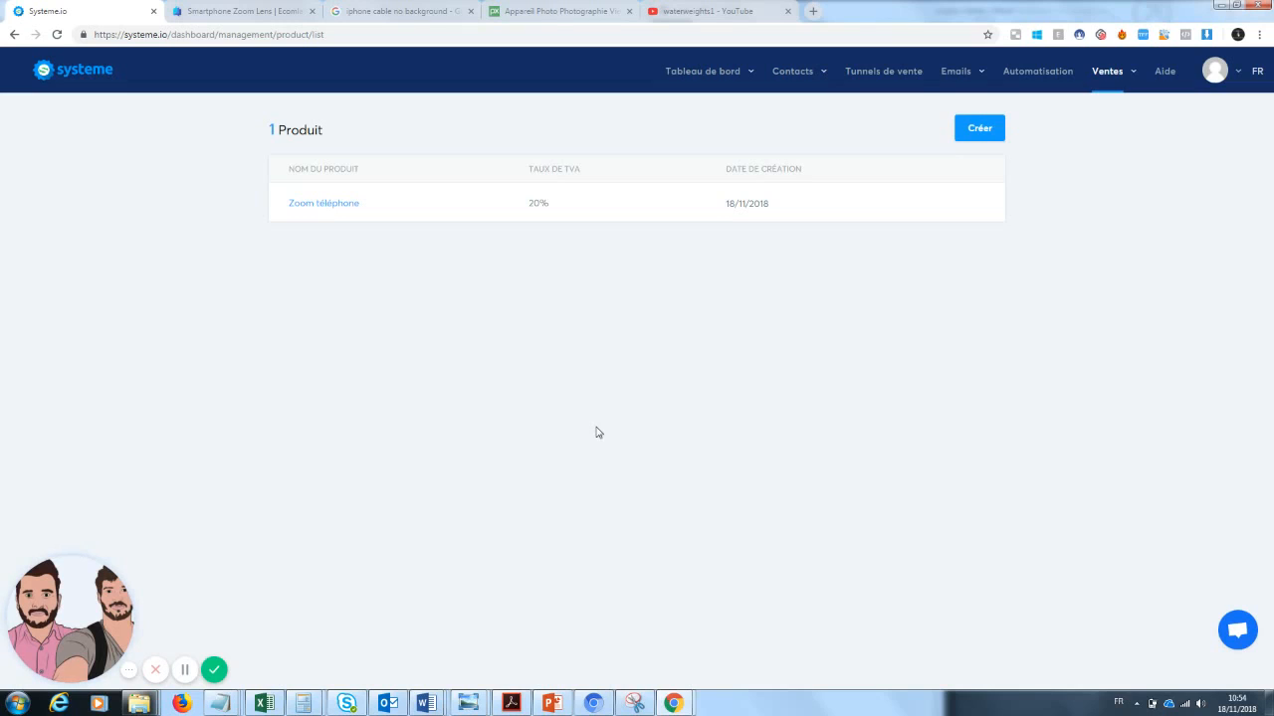
Open the sales funnel "Tunnel de ventes ecommerce" and review its capture, sales, payment, upsell and thank-you page settings
left_click(884, 77)
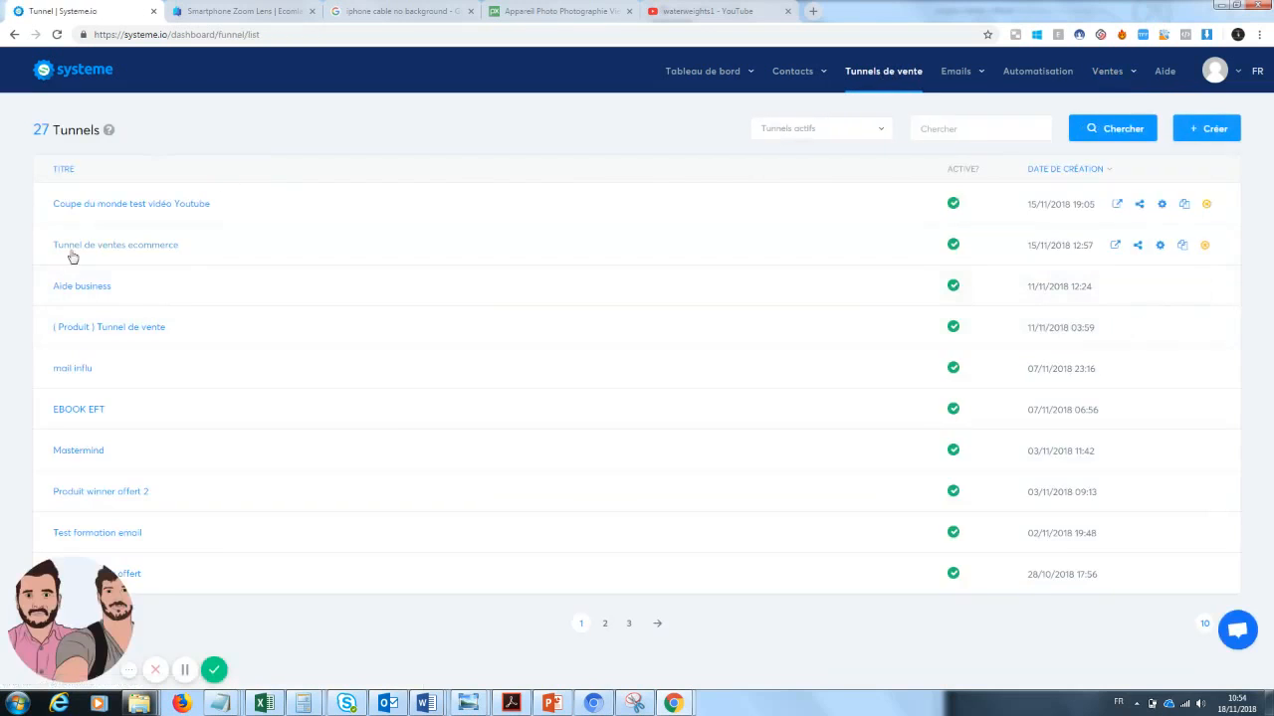
left_click(124, 250)
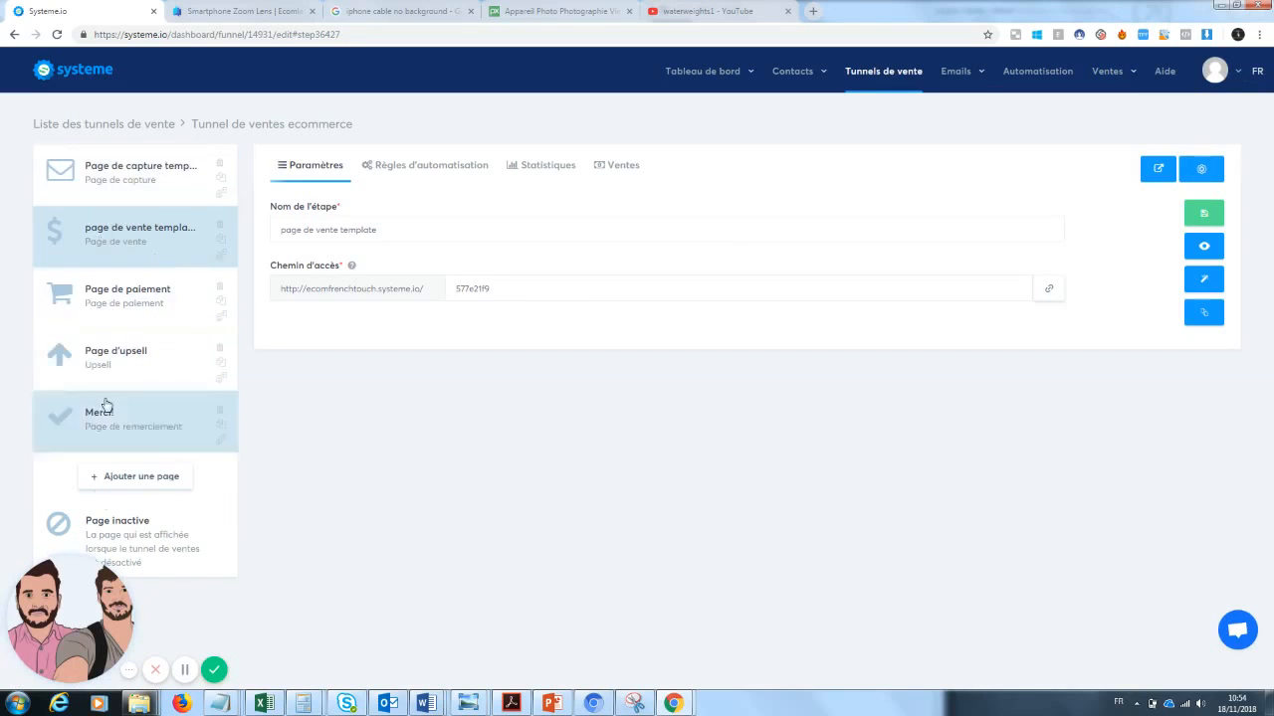
left_click(127, 177)
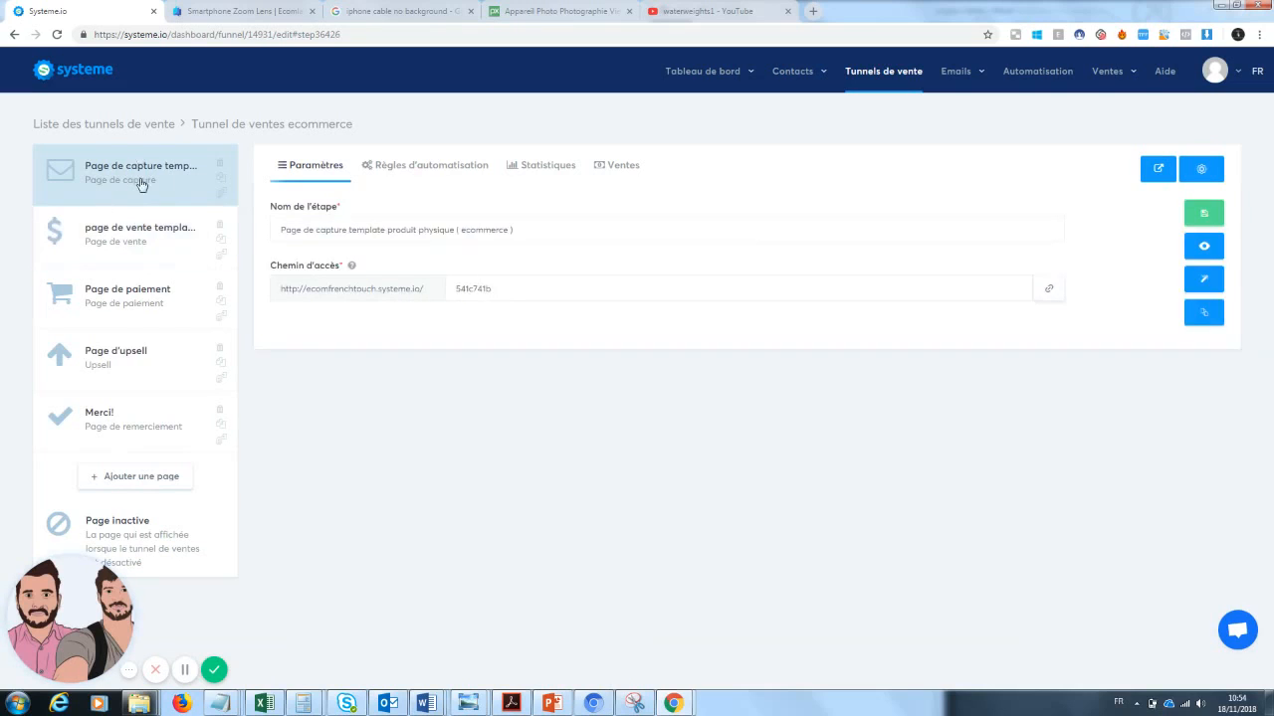
left_click(99, 257)
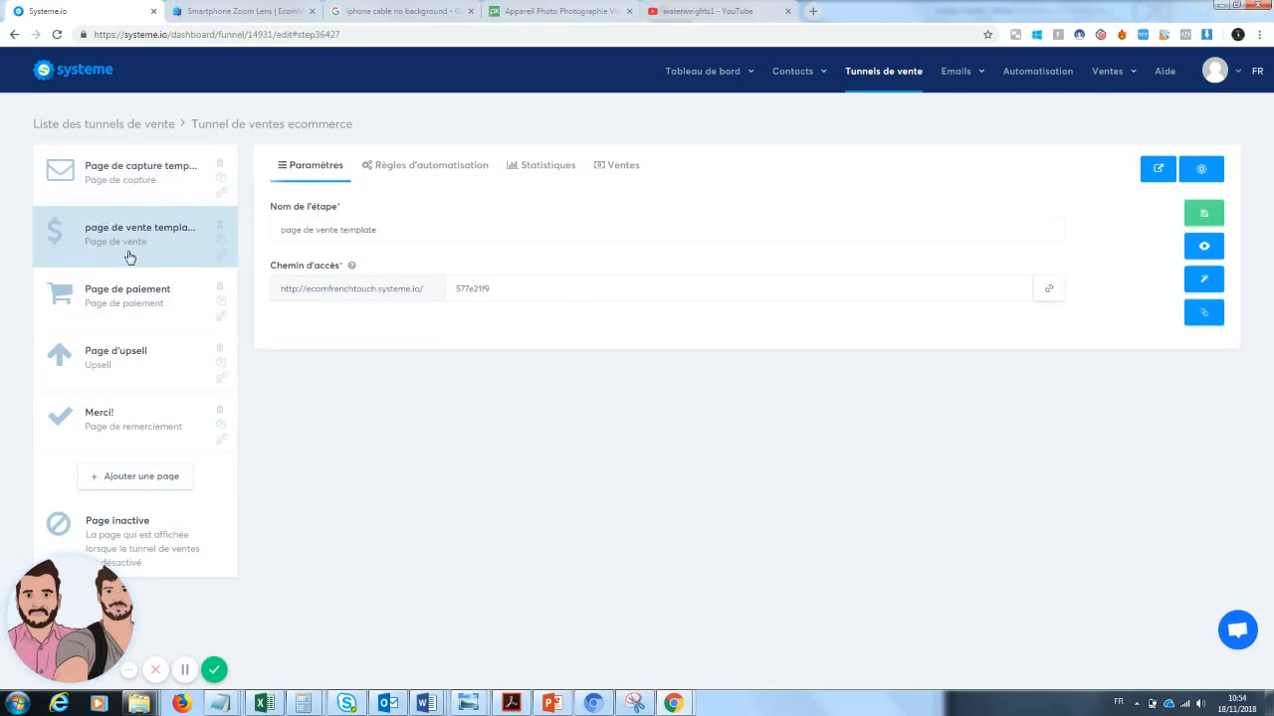
left_click(116, 322)
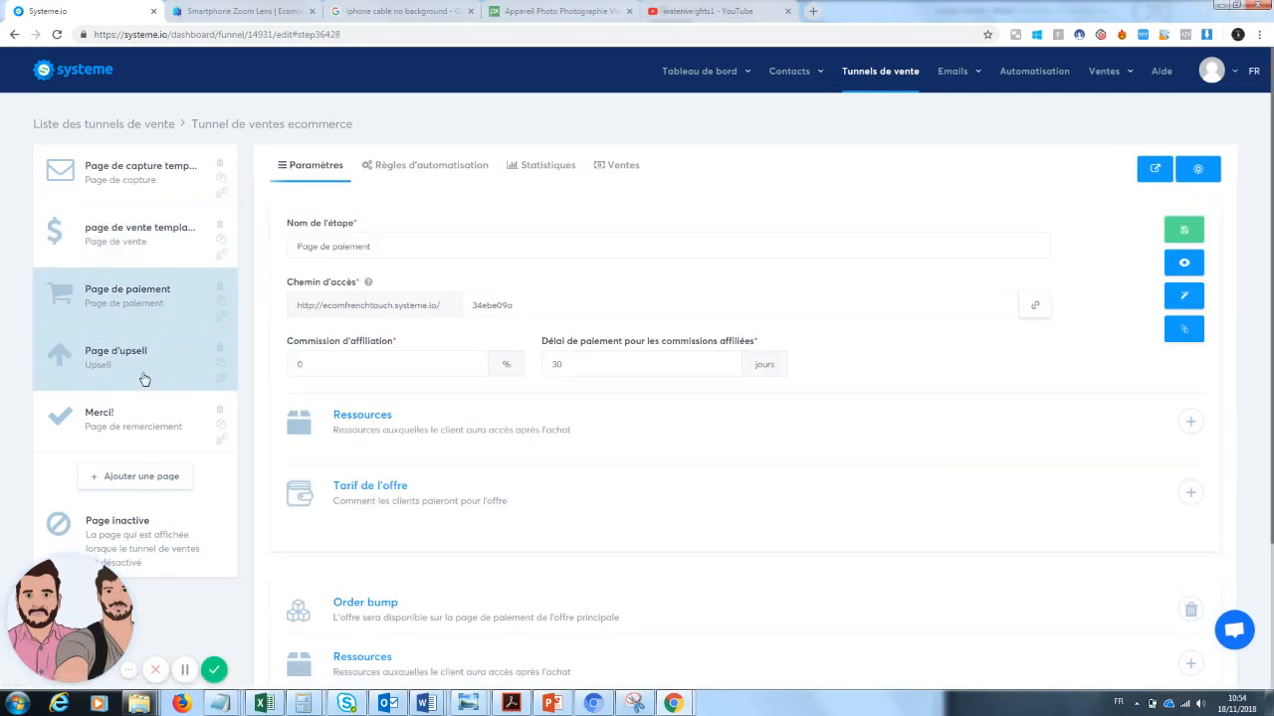
left_click(127, 373)
left_click(134, 436)
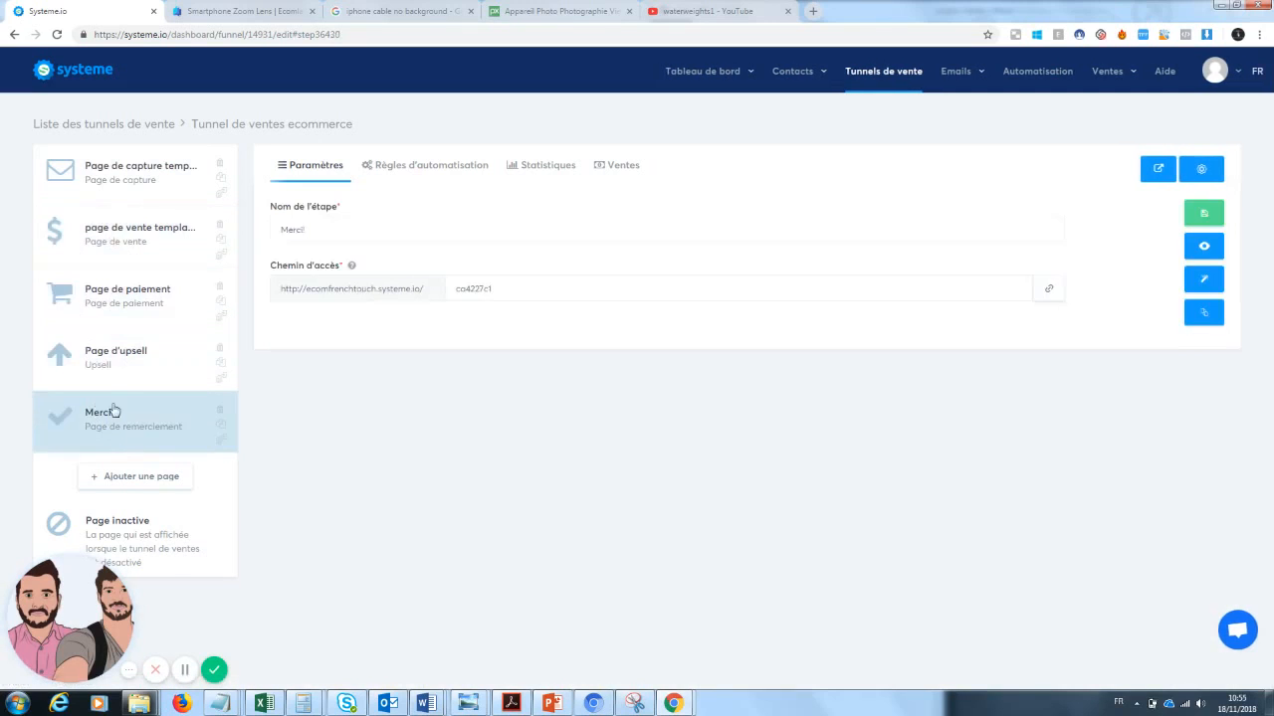
Open the funnel's sales page "page de vente template" in the page editor and look over its opening section
left_click(136, 236)
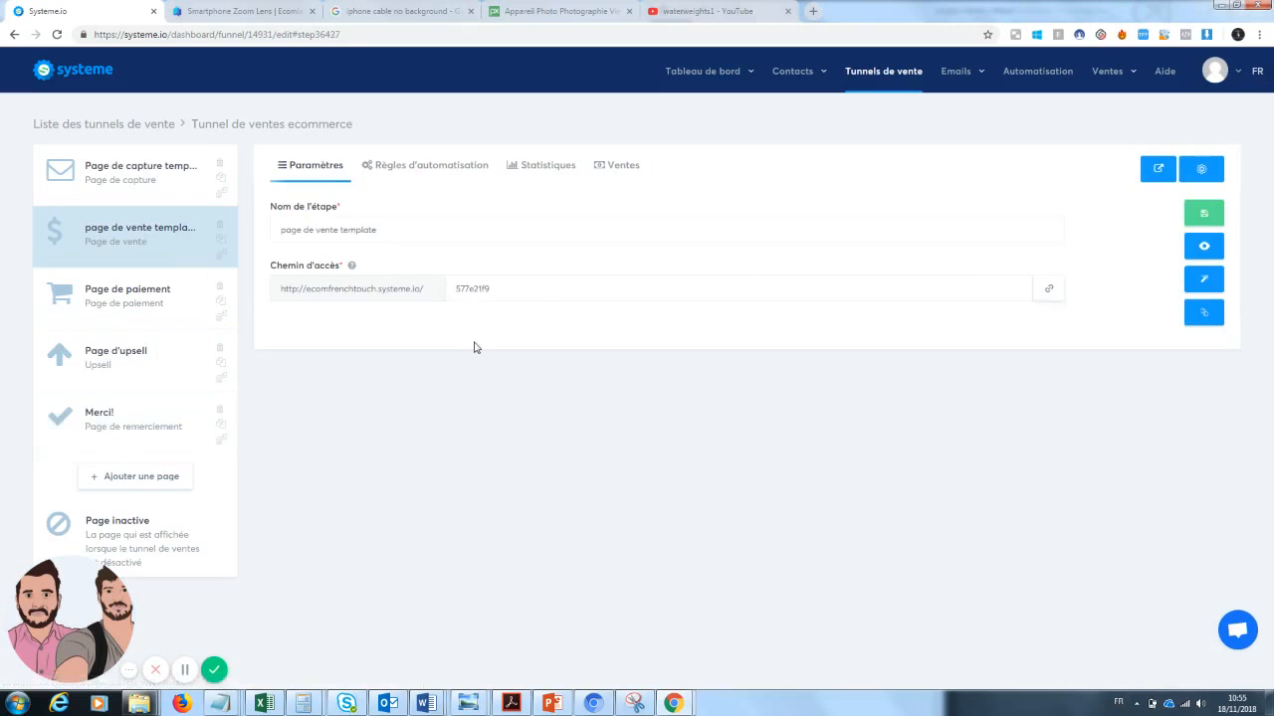
left_click(1209, 283)
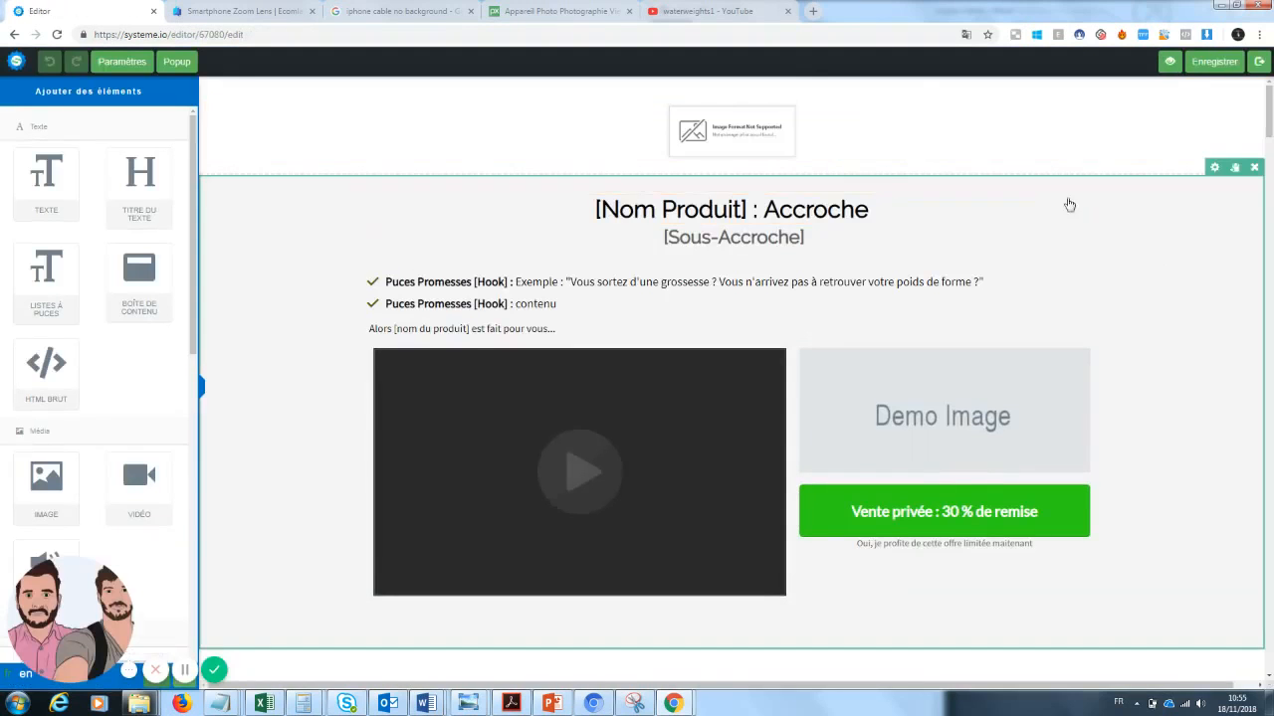
left_click_drag(1270, 127, 1270, 132)
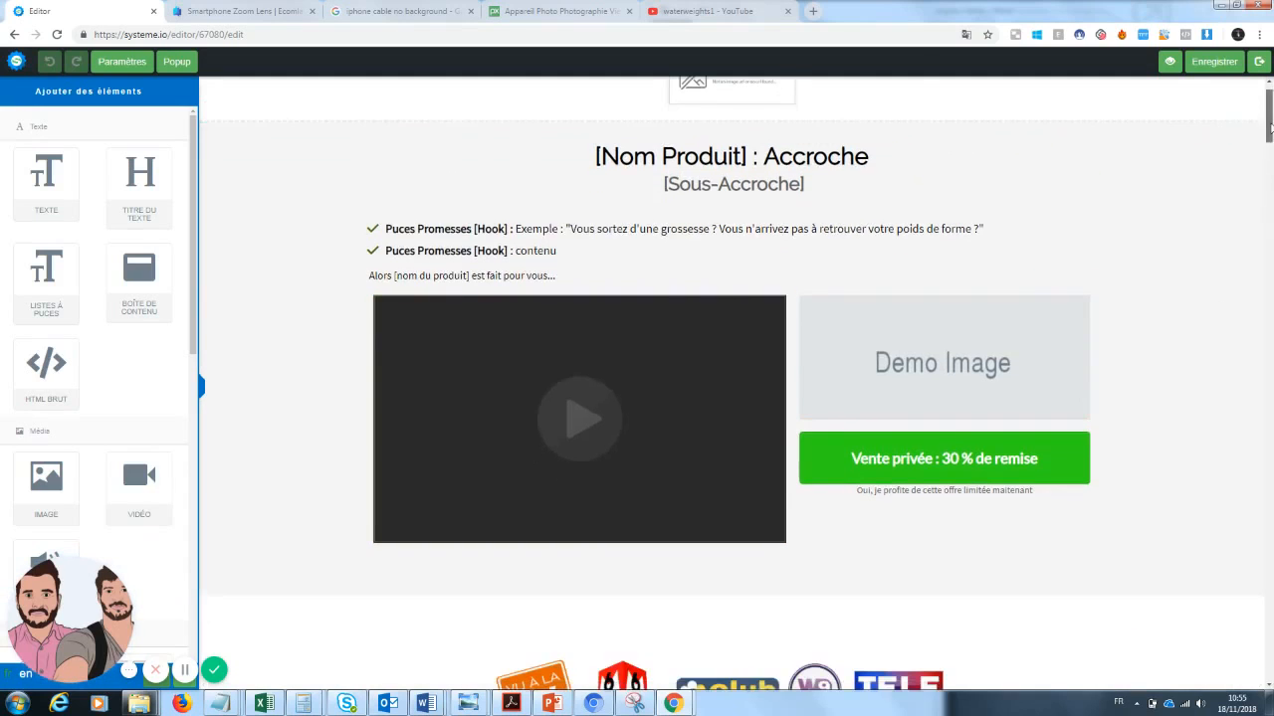
mouse_move(1269, 128)
left_mouse_down()
mouse_move(1267, 280)
mouse_move(1225, 642)
mouse_move(1270, 109)
left_mouse_up()
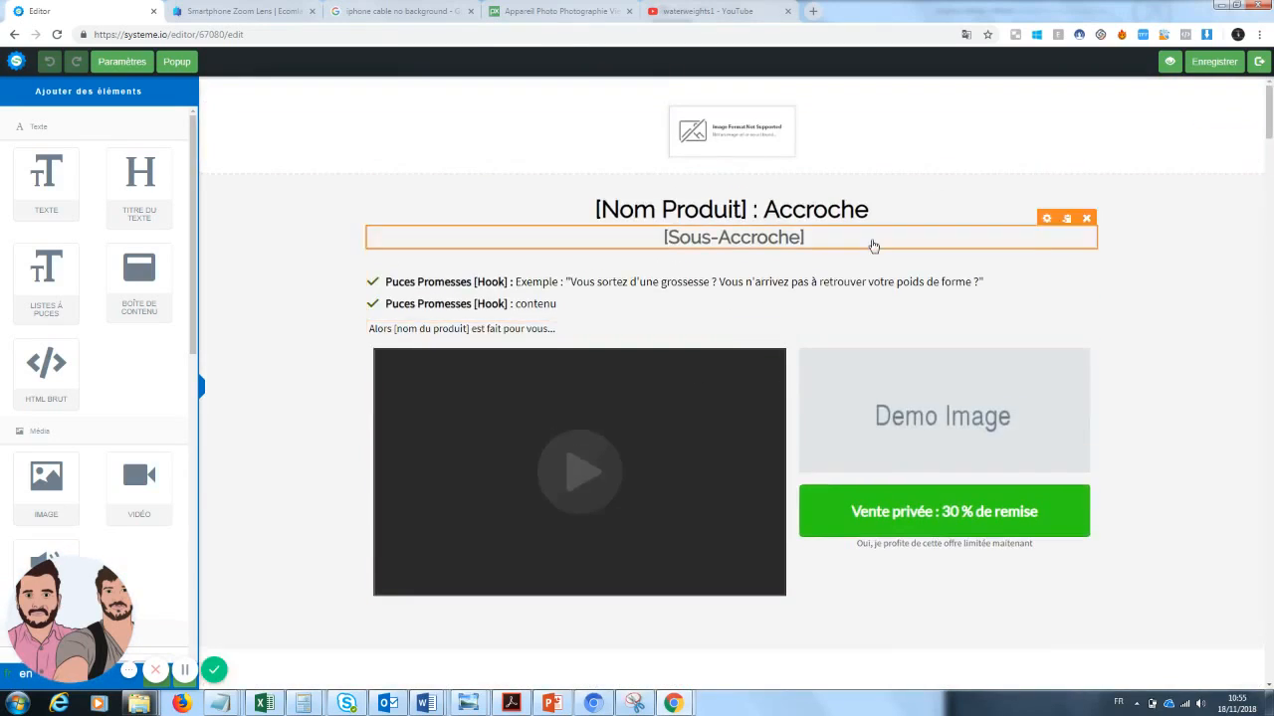
Replace the [Nom Produit] placeholder in the sales page headline with "Zoom Téléphone"
left_click(748, 209)
left_click_drag(747, 210, 566, 206)
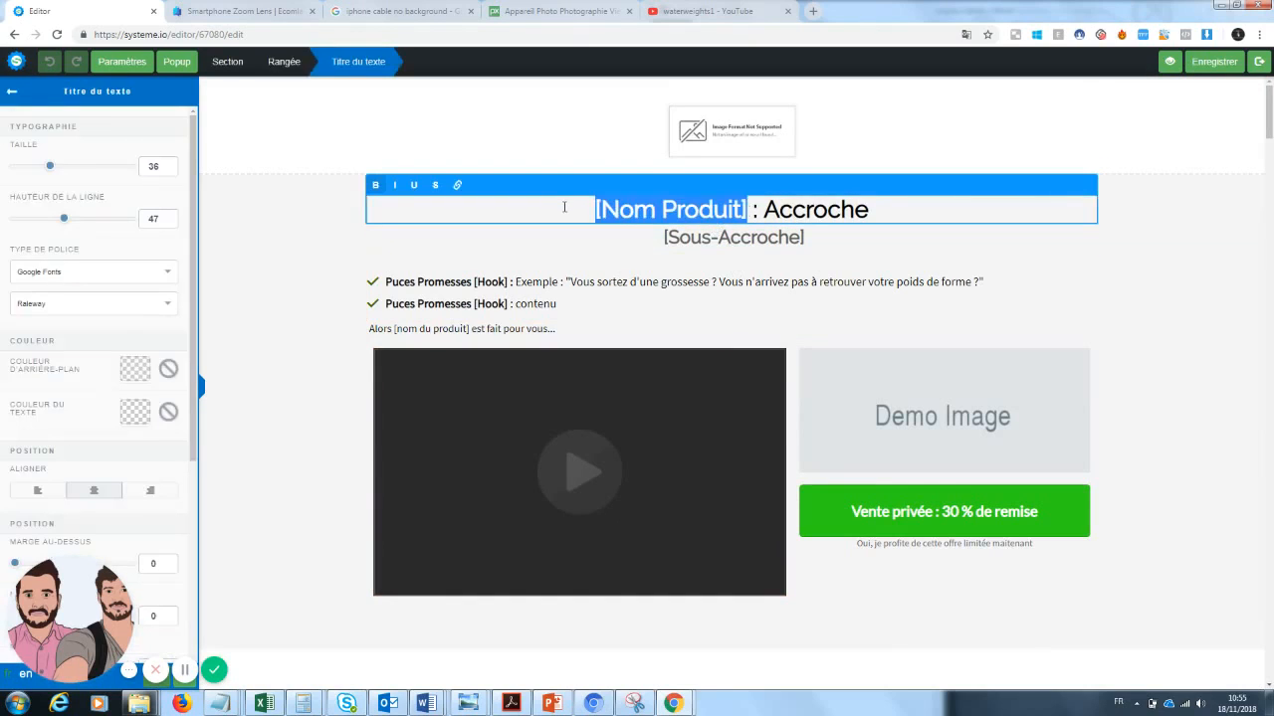
type("Zoom ")
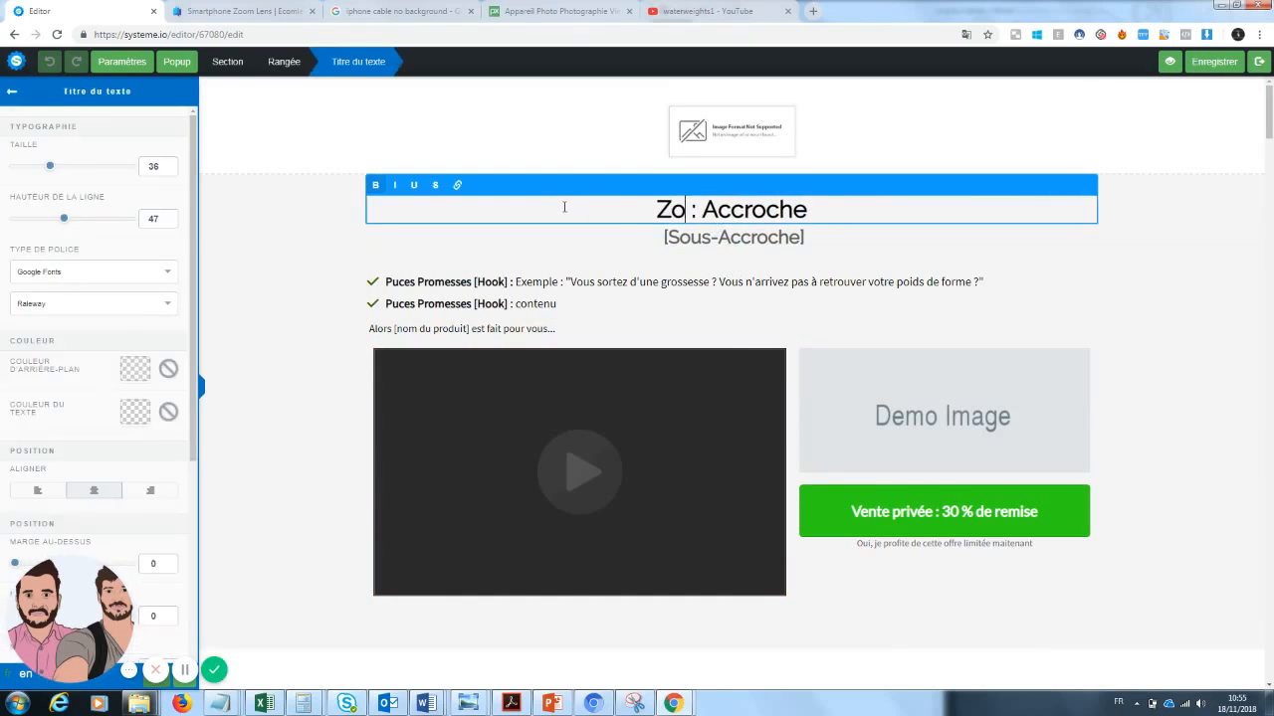
type("Té")
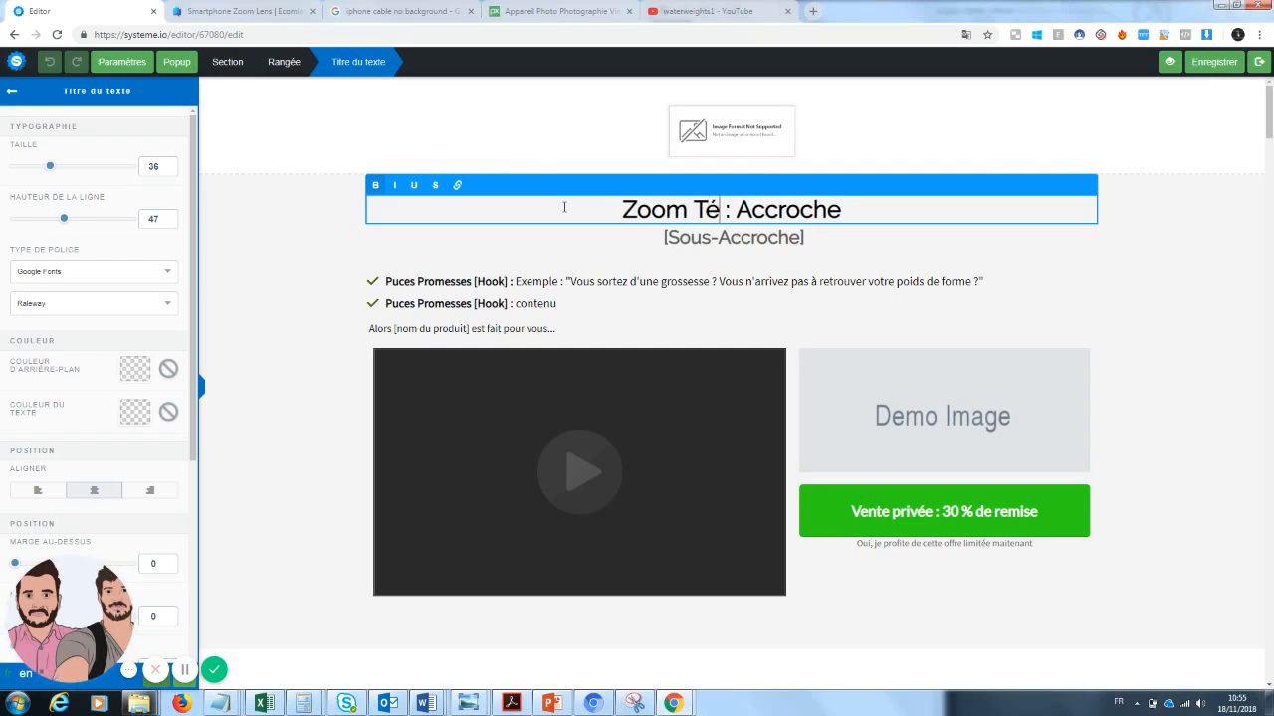
type("léphone")
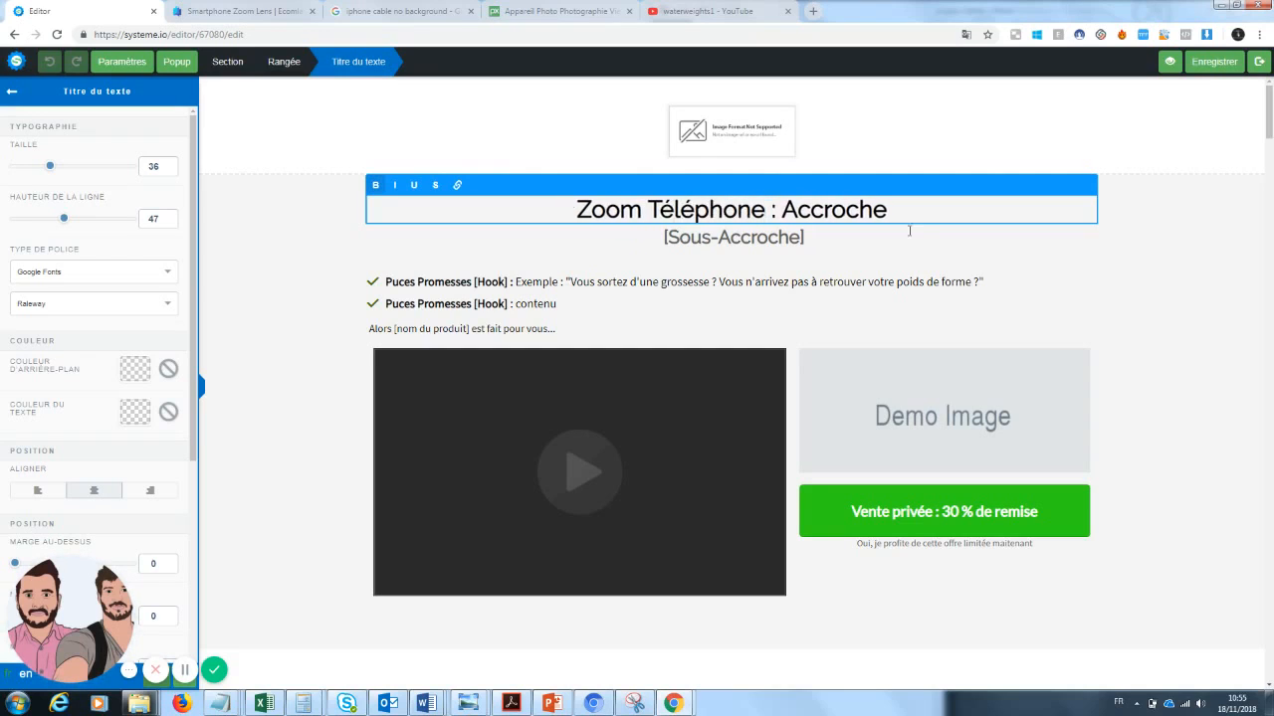
Replace the word "Accroche" in the headline with "La photographie de qualité accessible à tous"
left_click_drag(903, 214, 822, 210)
type("La photo")
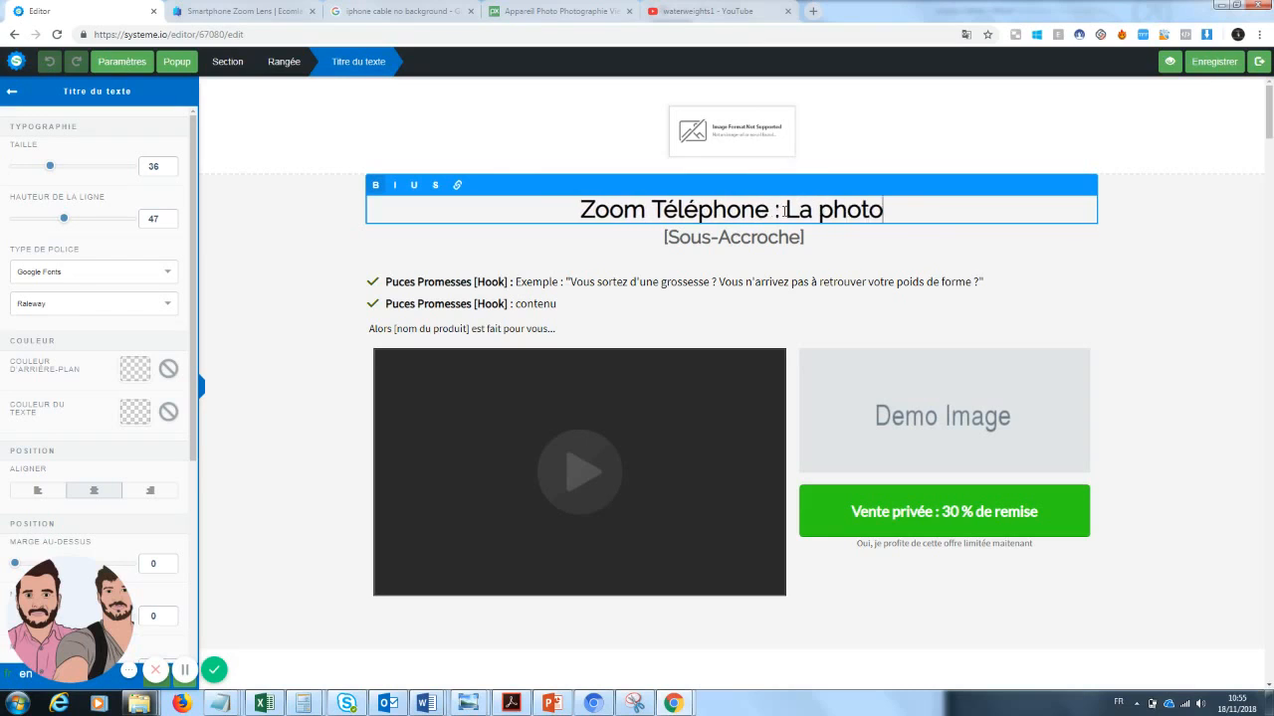
type("graphie")
key("BackSpace")
type("ie ")
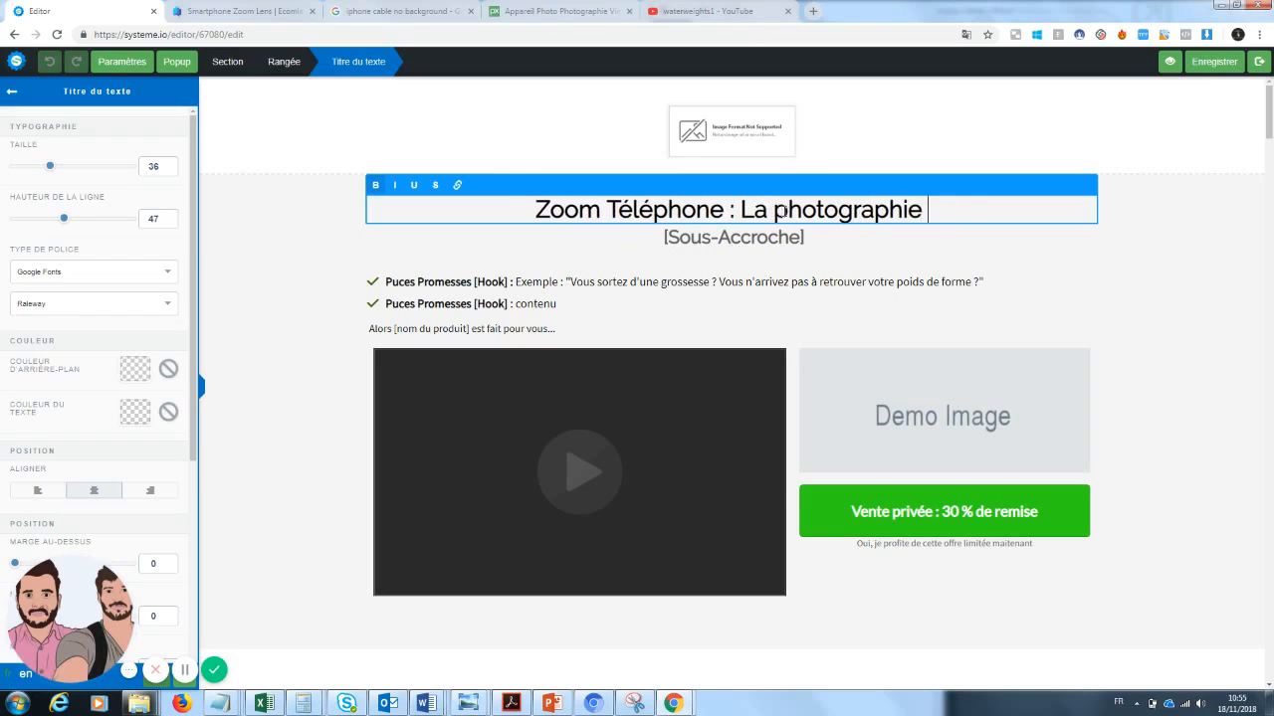
type("de qualité a")
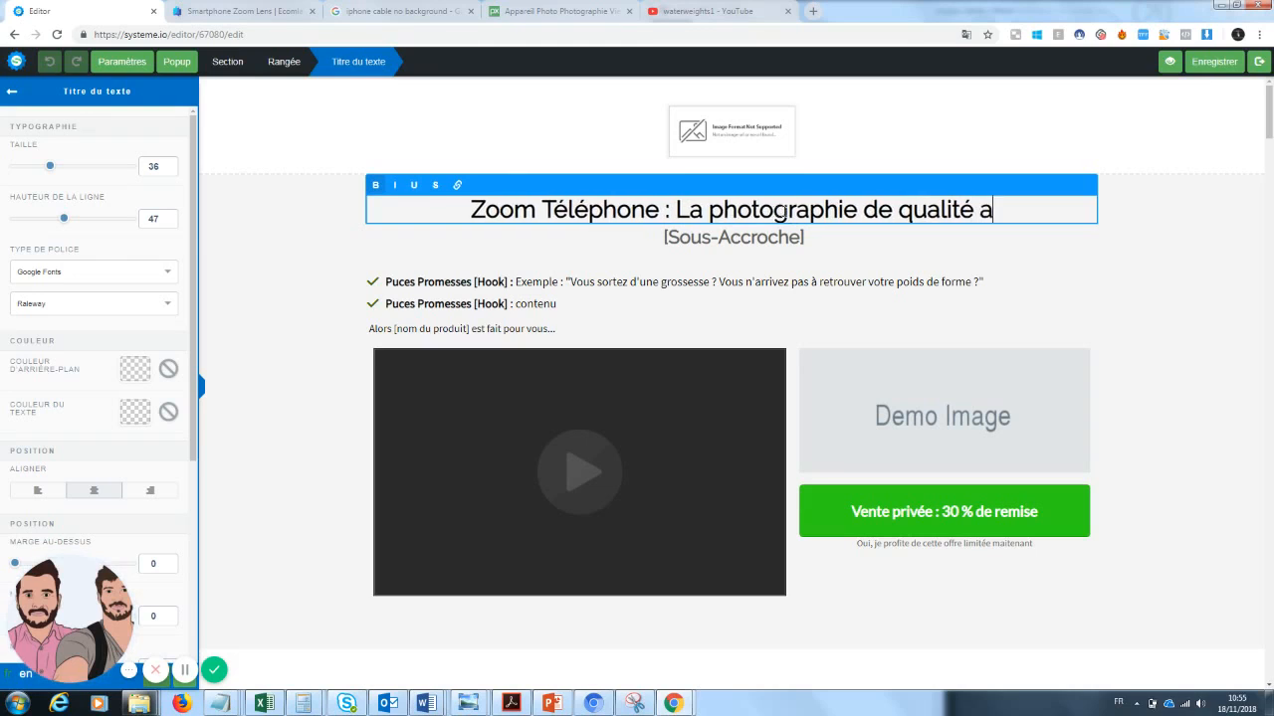
type("ccessible ")
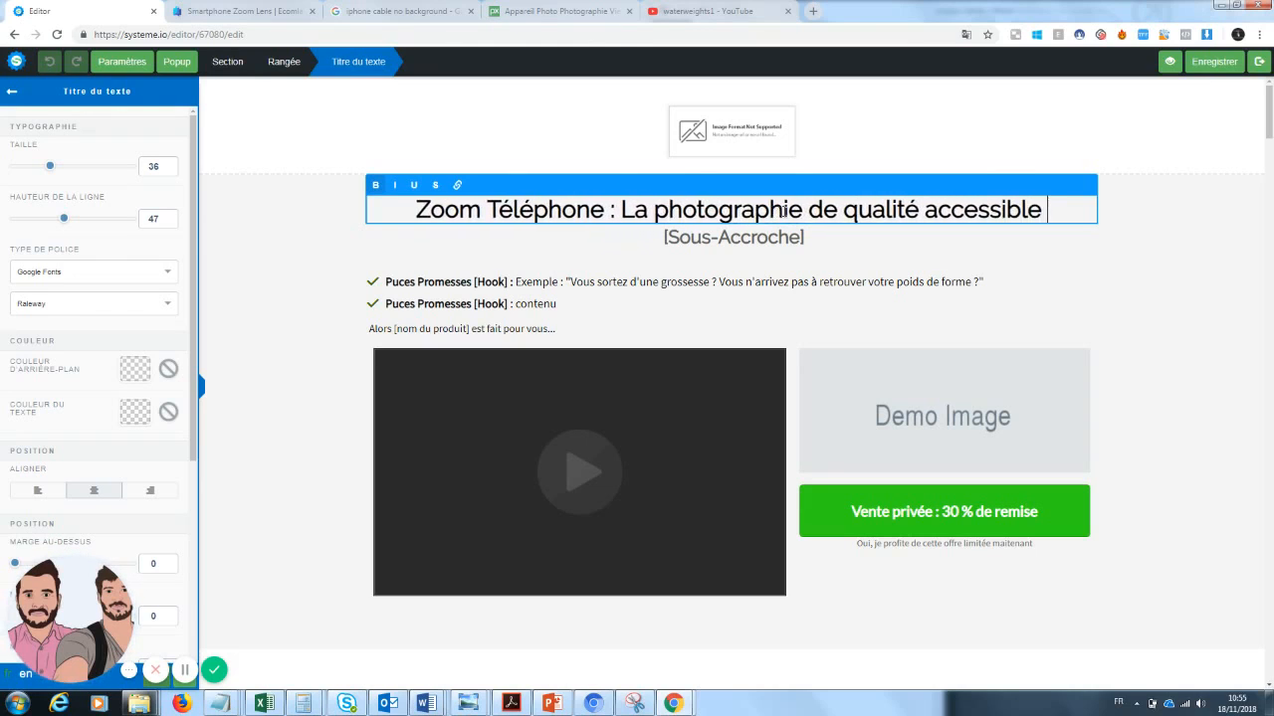
type("à tous")
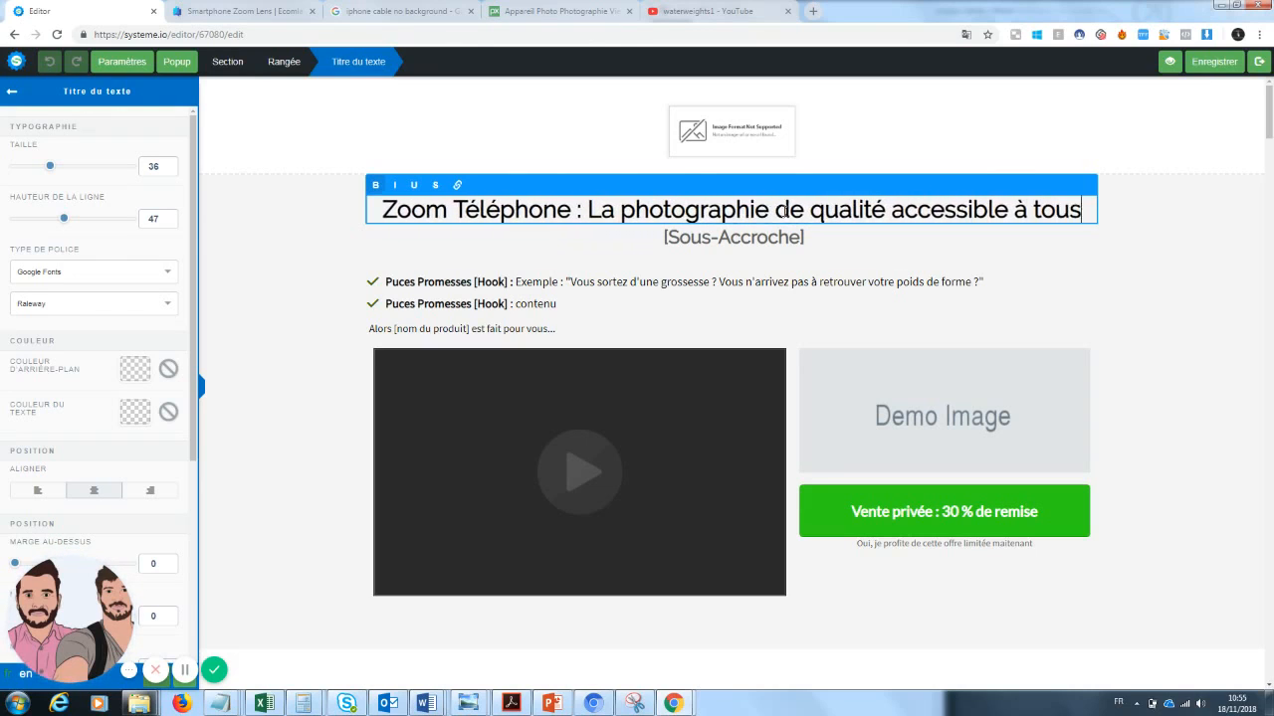
left_click(290, 301)
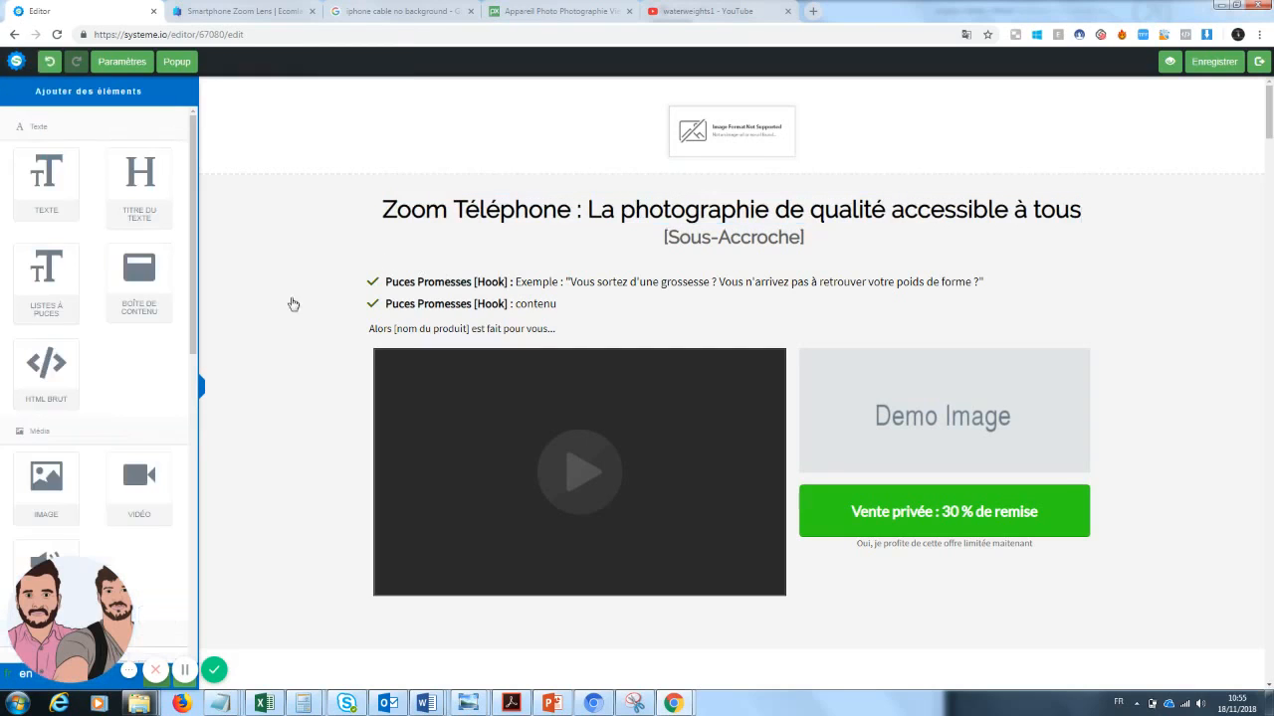
Replace the [Sous-Accroche] placeholder below the headline with "Devenez un photographe sans grosses dépenses"
left_click(715, 247)
left_click_drag(806, 239, 629, 231)
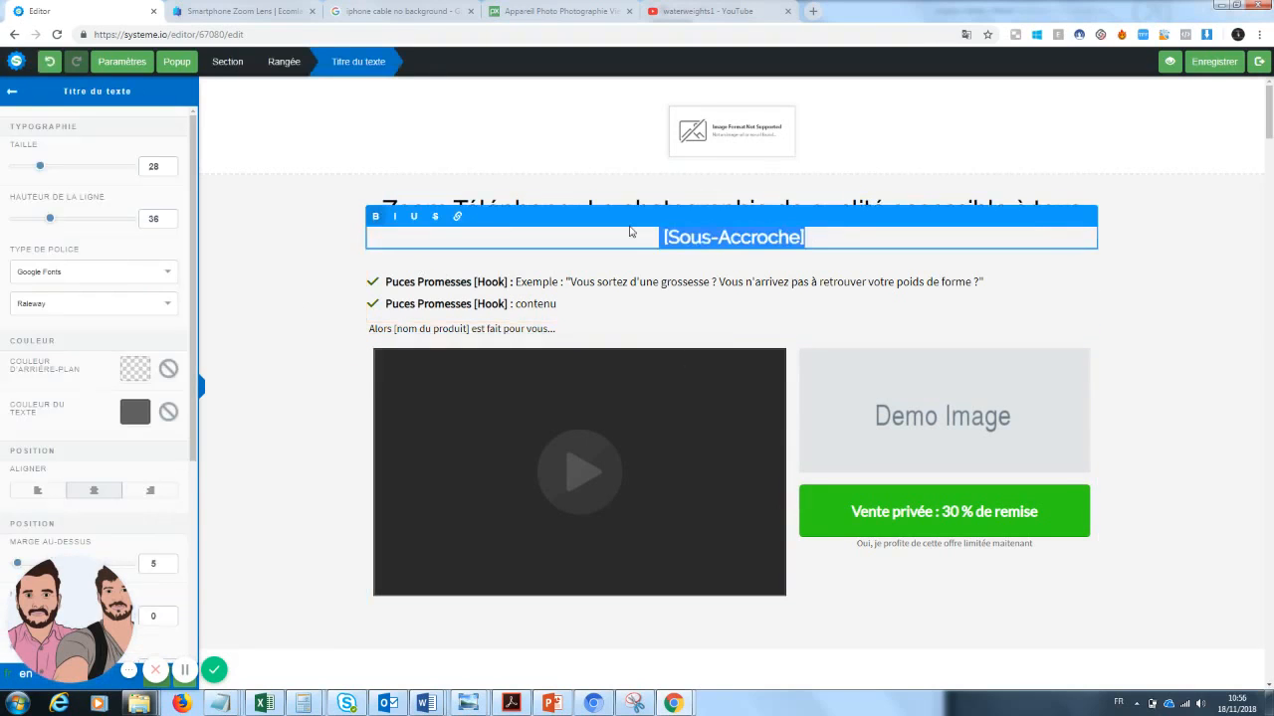
key("BackSpace")
type("Devenez")
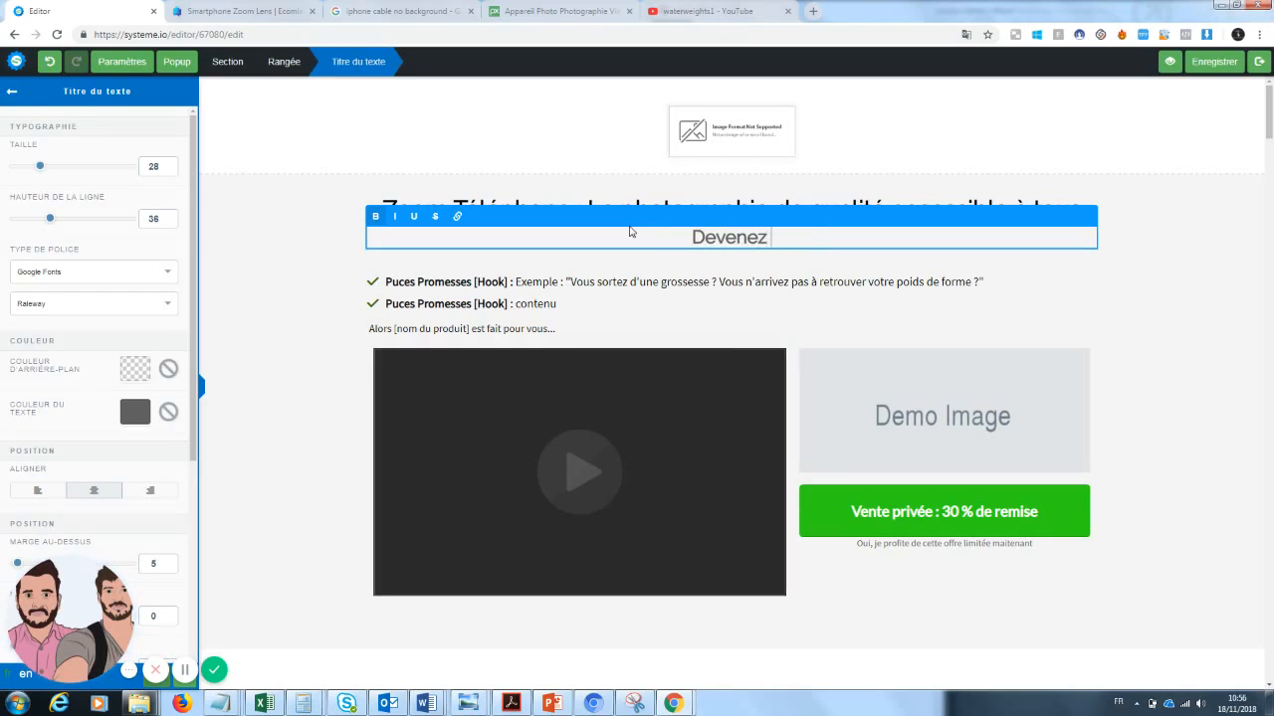
type(" un photo")
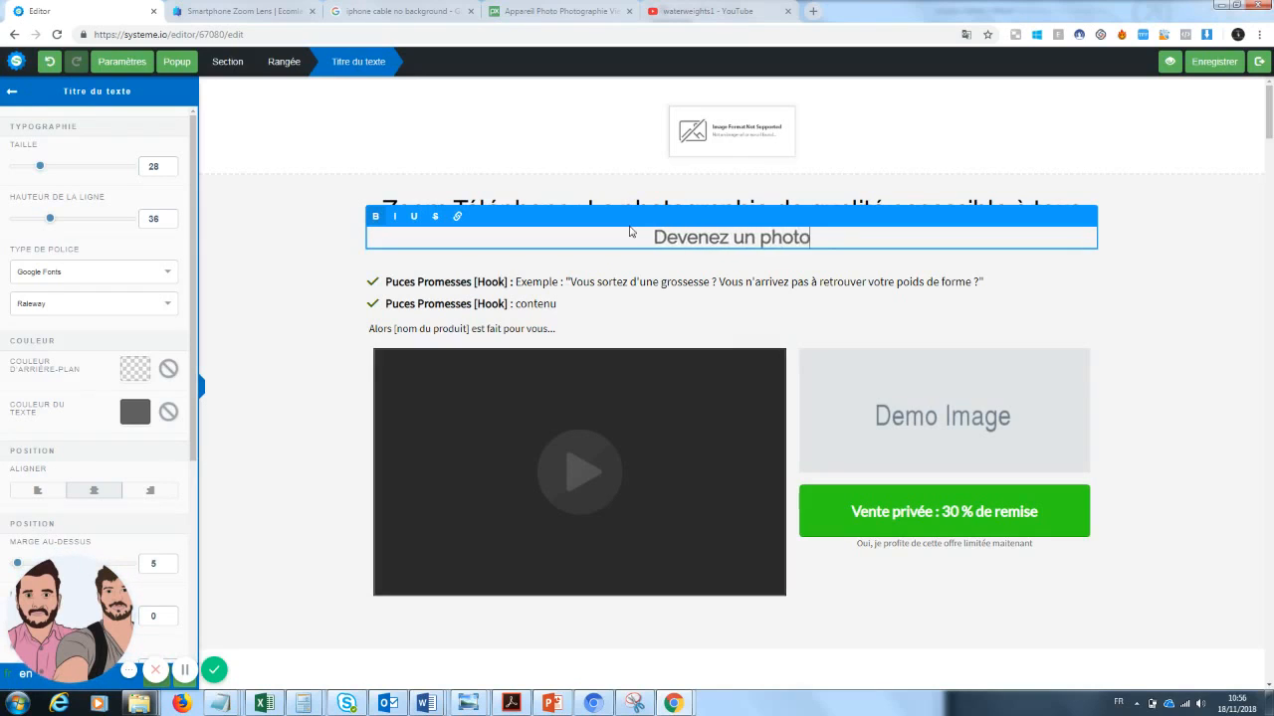
type("graphe sans ")
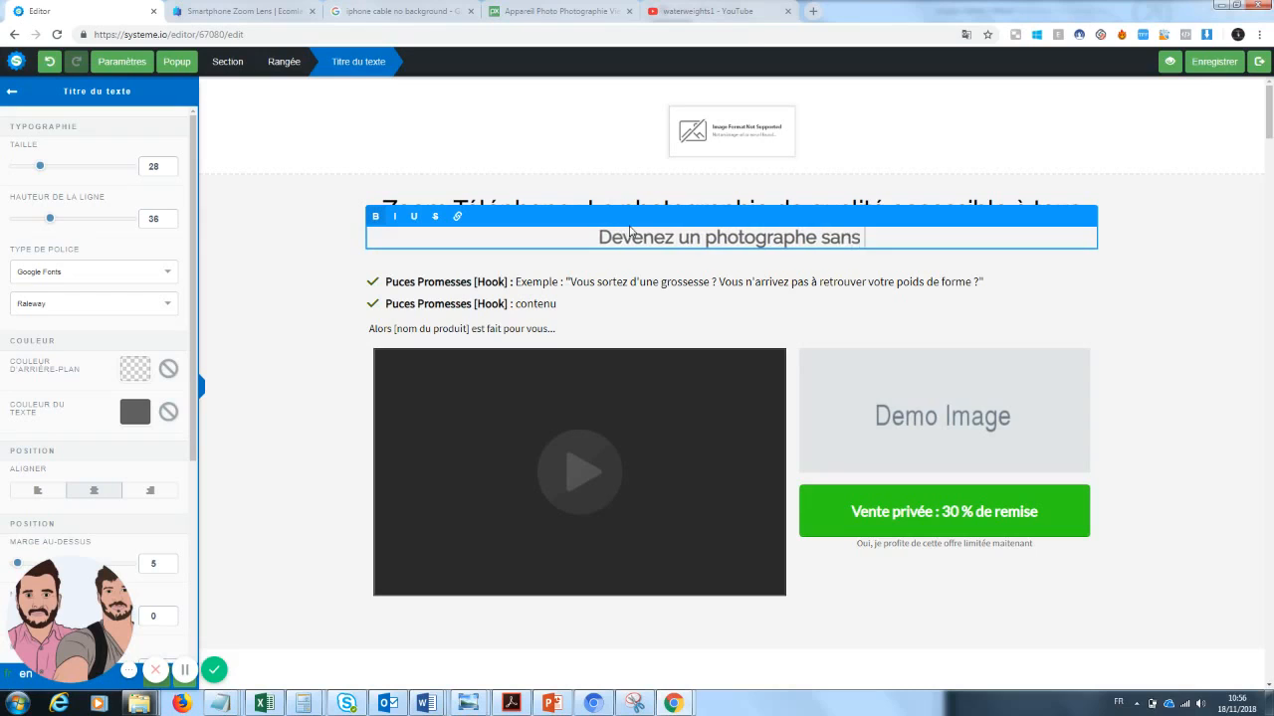
type("gro")
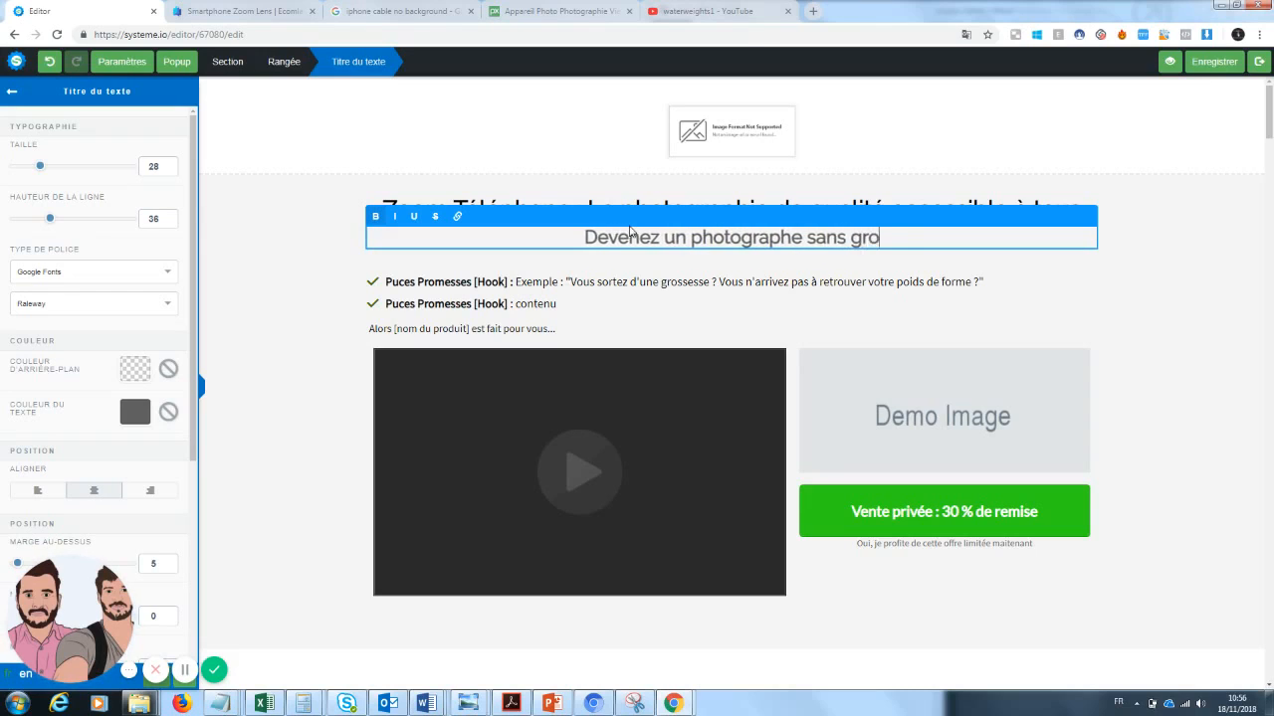
type("sses dépenses")
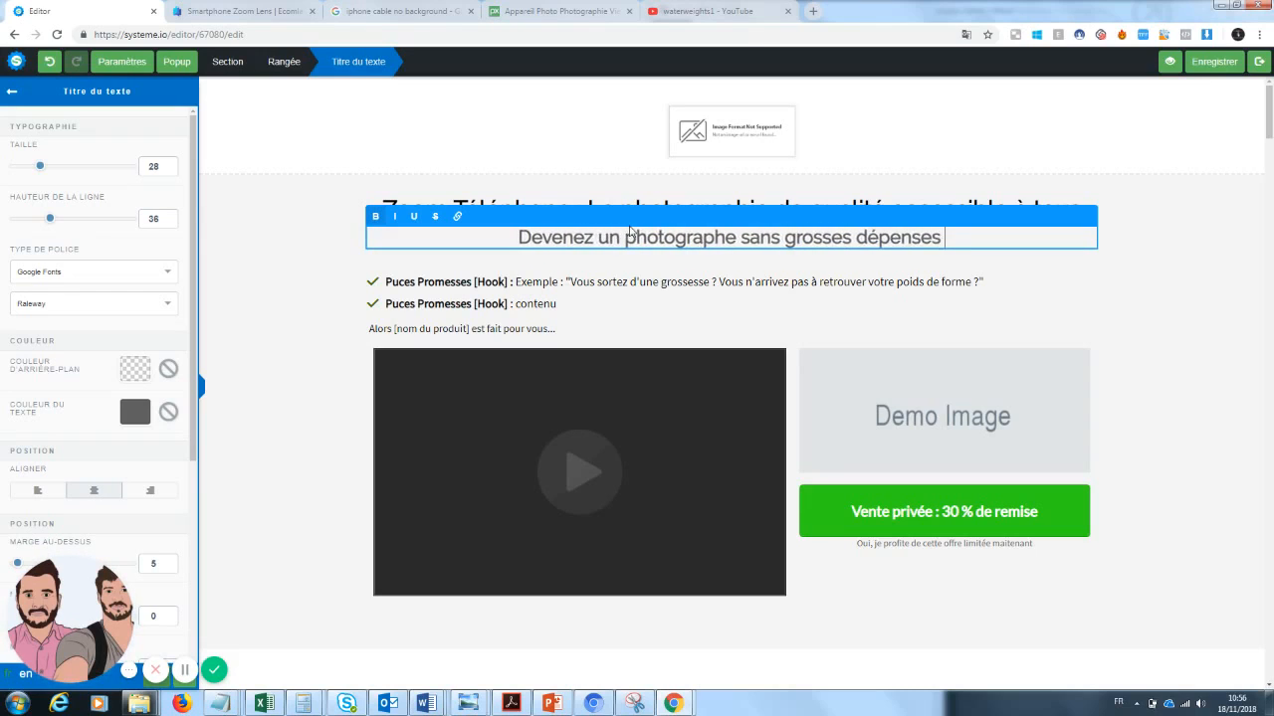
left_click(1233, 339)
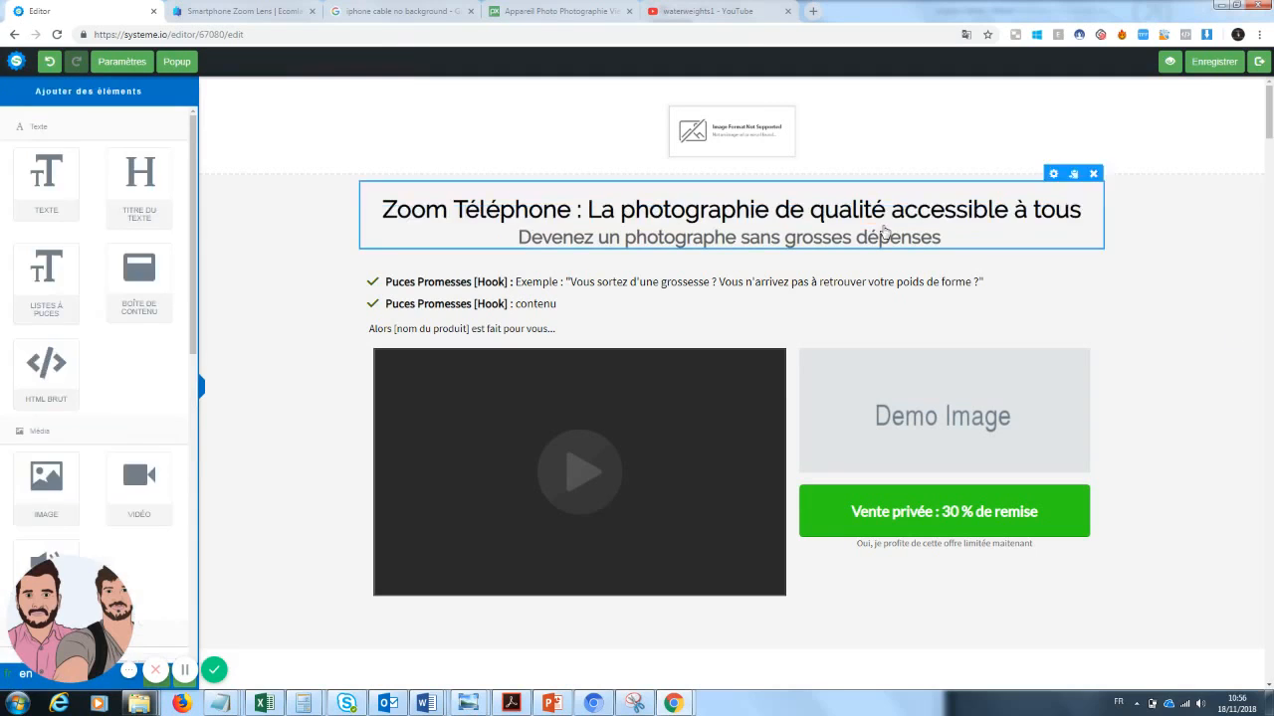
Underline the words "Zoom Téléphone" in the sales page headline
left_click(575, 210)
left_click_drag(575, 210, 378, 210)
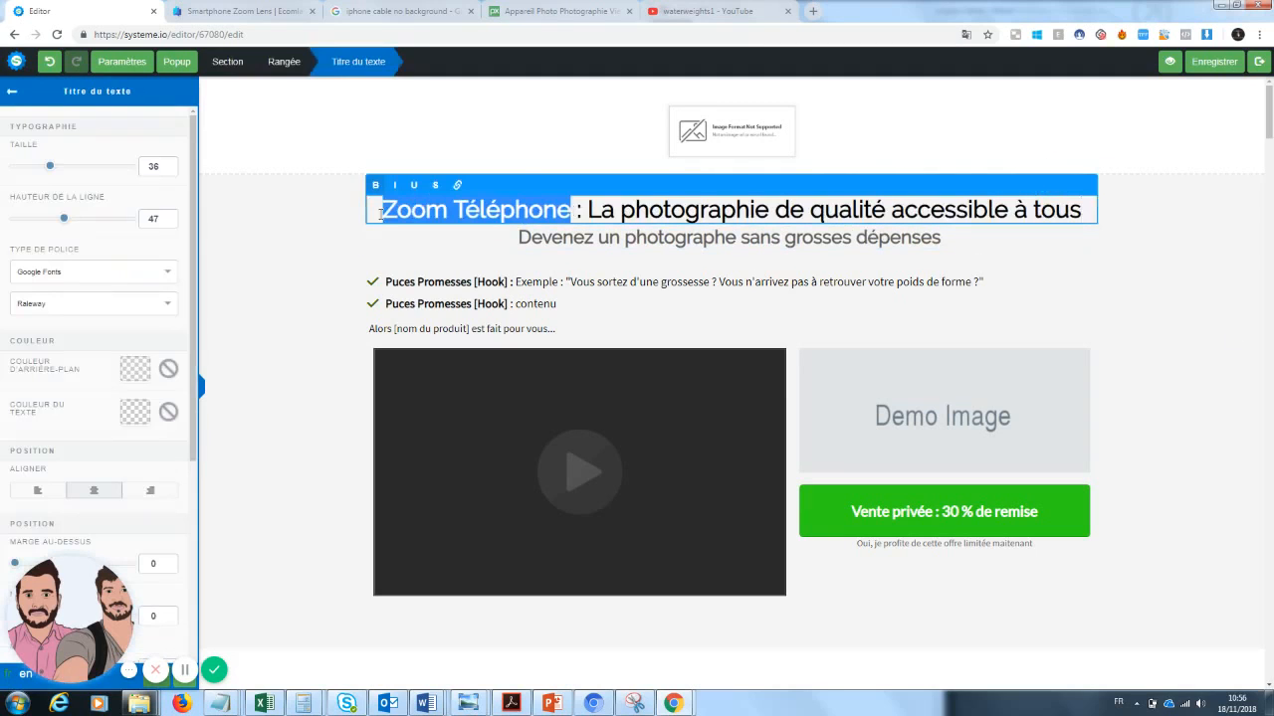
left_click(435, 187)
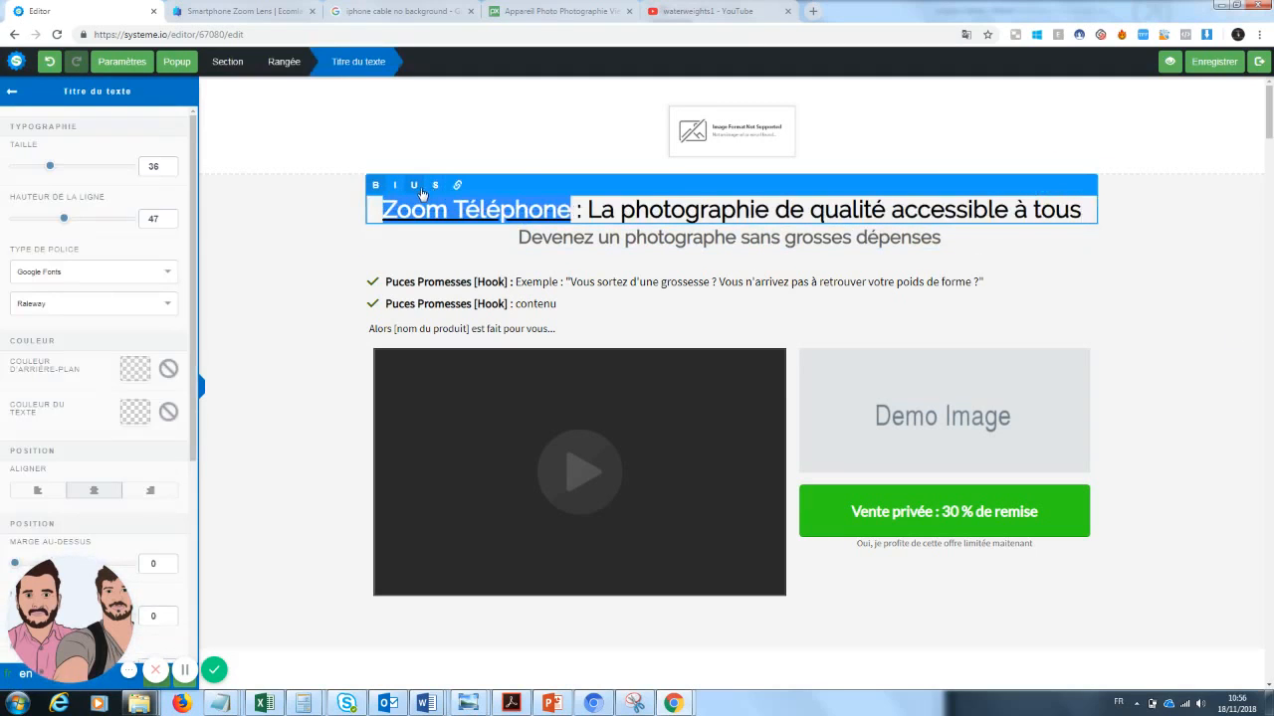
left_click(1052, 279)
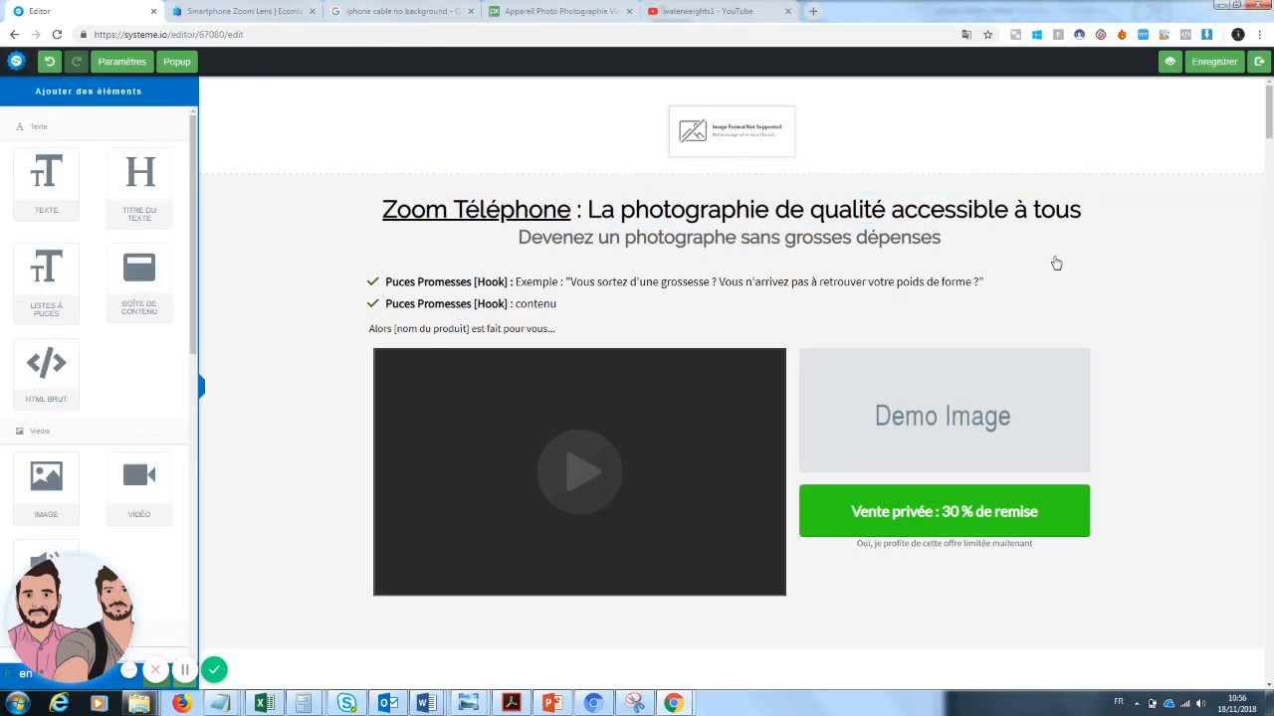
Color the word "qualité" in the headline blue (4A90E2)
left_click(888, 210)
key("ctrl+u")
left_click_drag(888, 210, 809, 211)
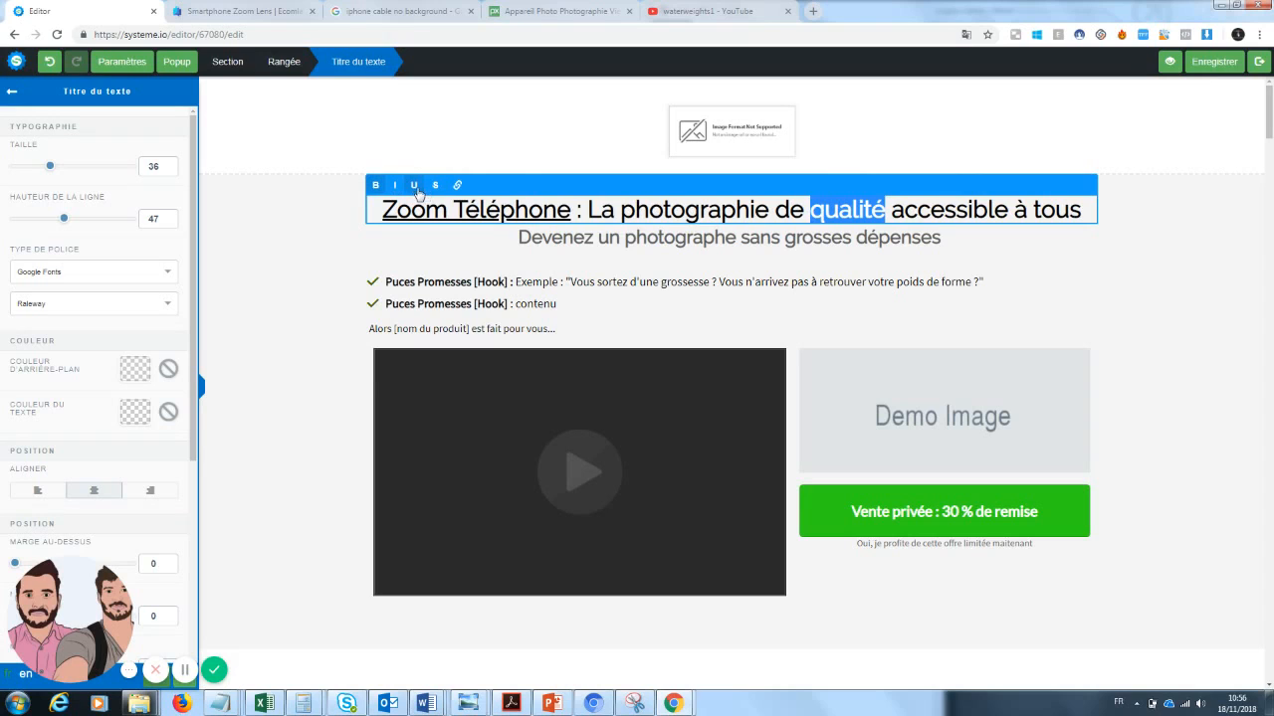
left_click(137, 416)
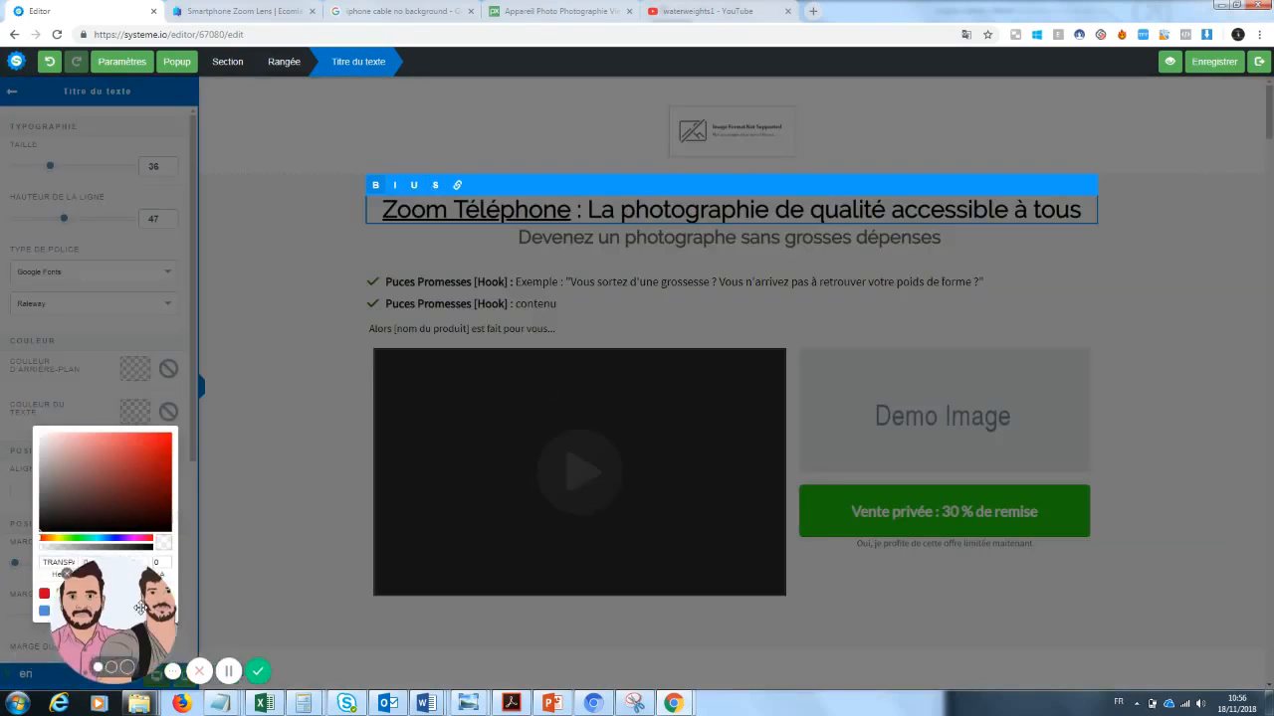
left_click(43, 610)
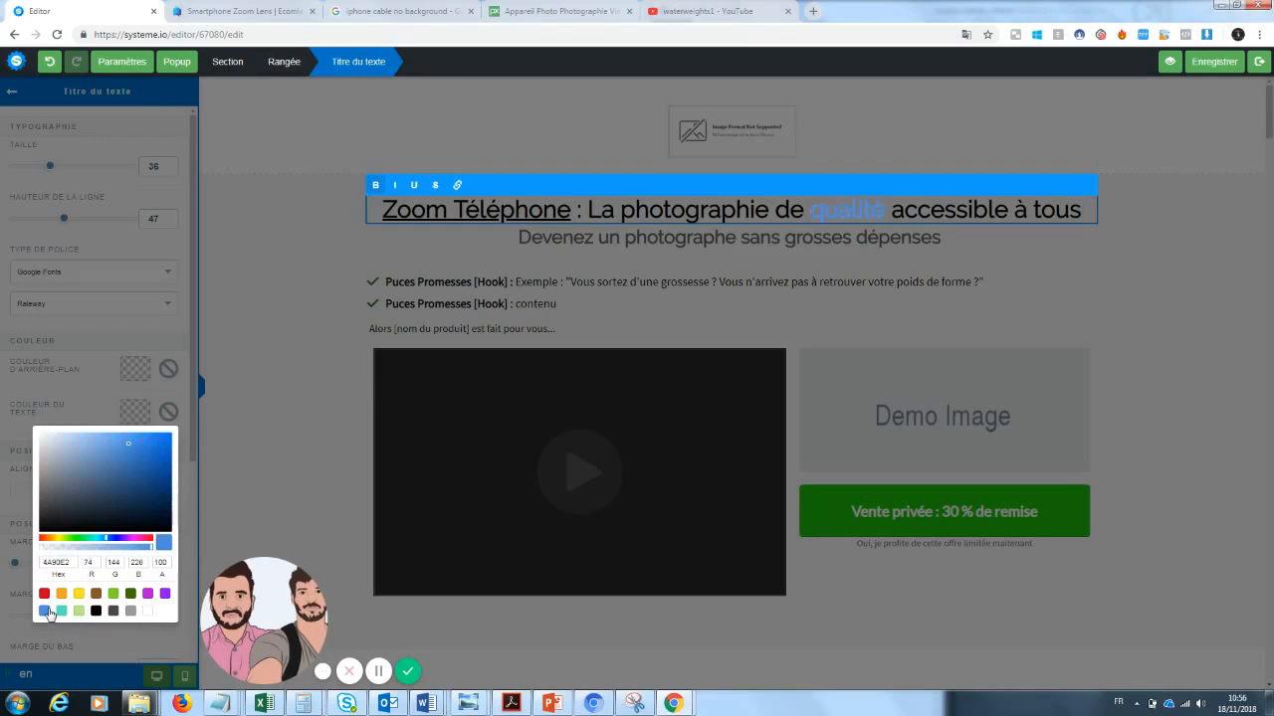
left_click(1137, 254)
left_click(1180, 297)
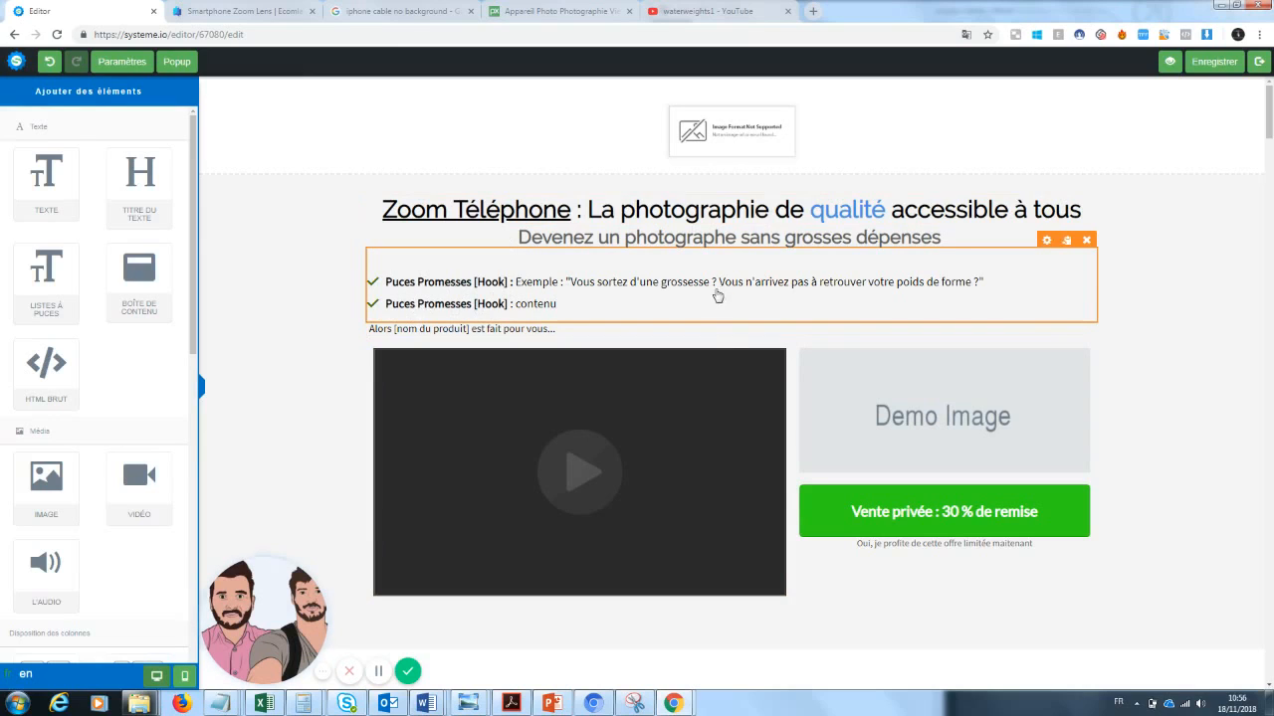
Rewrite the first promise bullet as "Petit prix : Vous pensez que la photagraphie est trop chère pour vous ?"
left_click(983, 283)
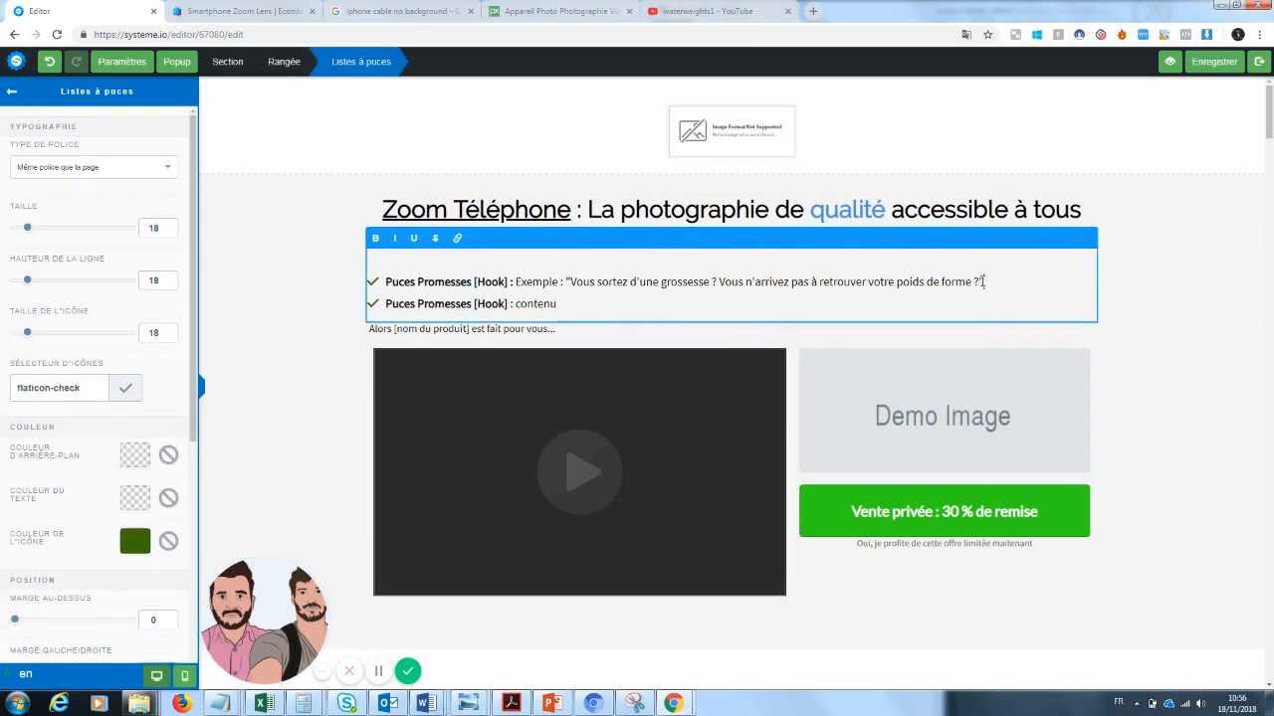
left_click_drag(983, 283, 531, 276)
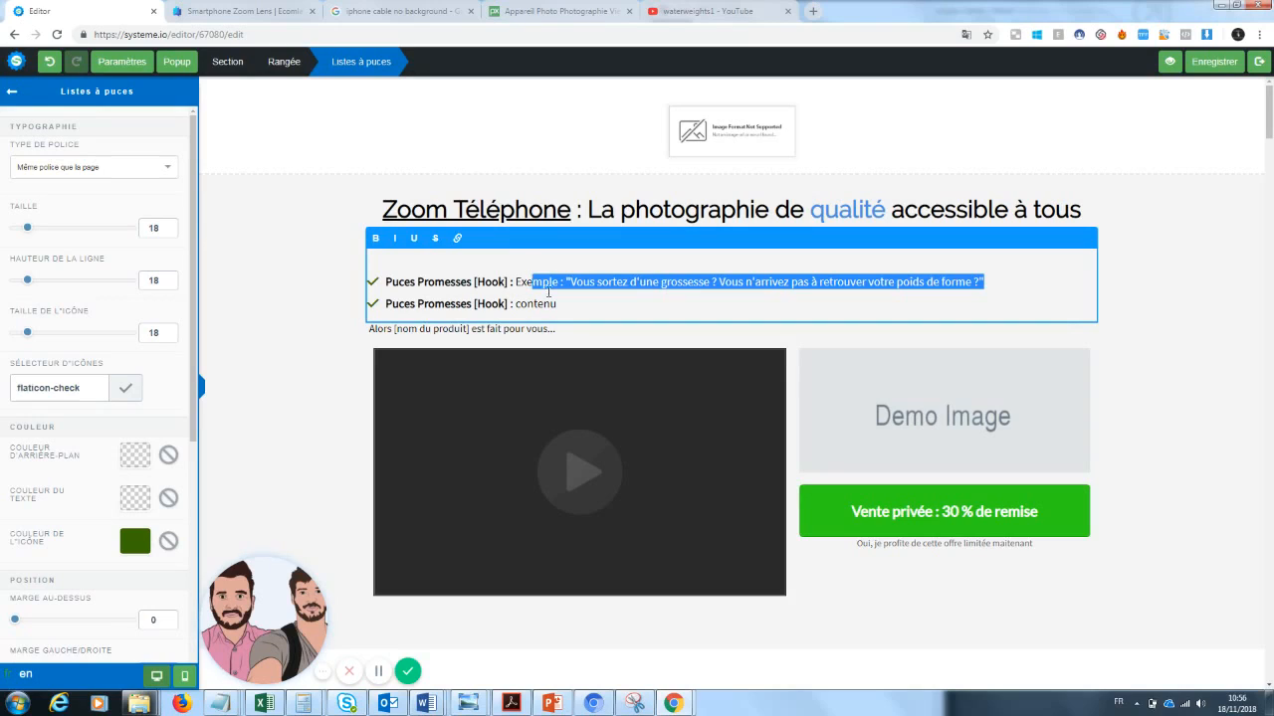
left_click(603, 311)
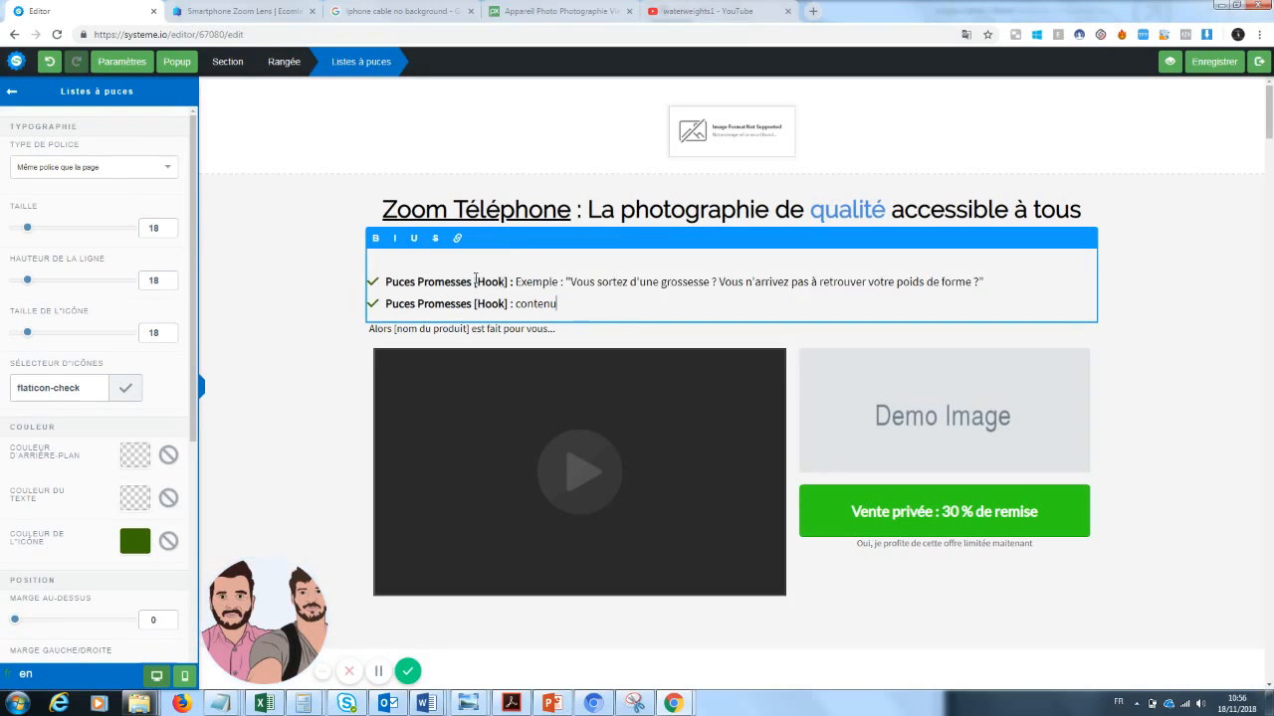
left_click_drag(508, 282, 400, 283)
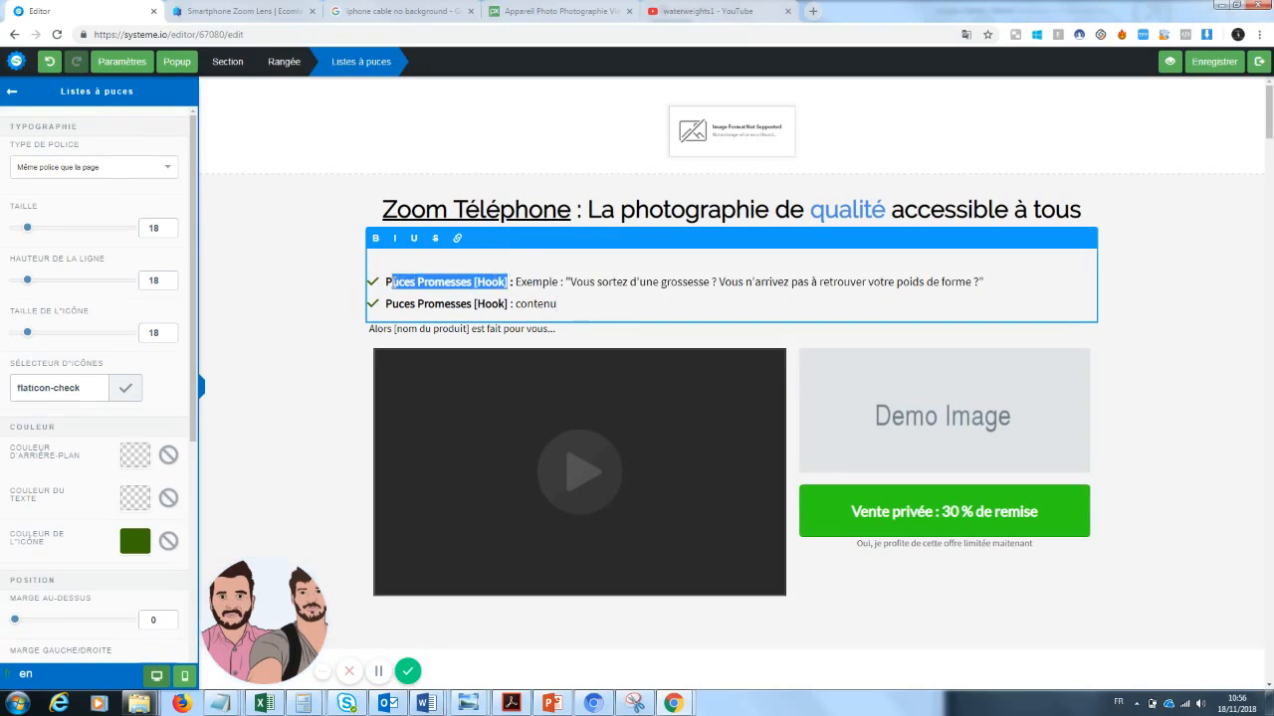
type("etit prix")
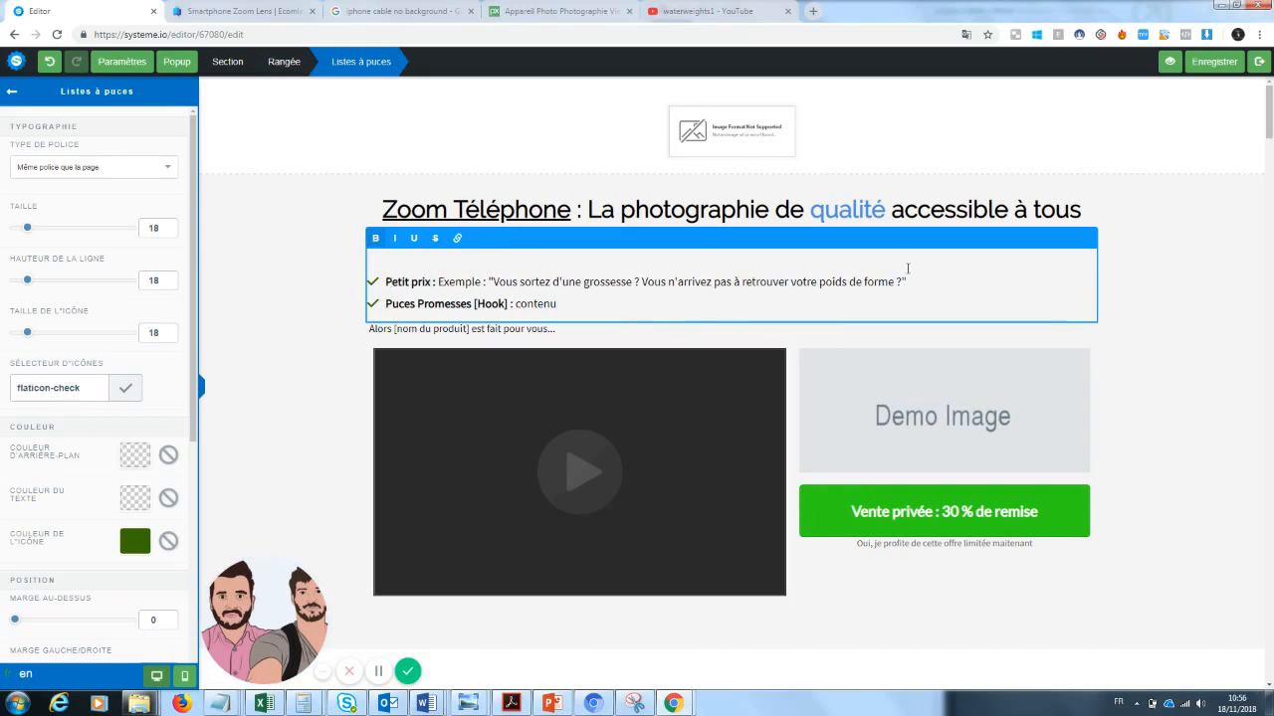
left_click_drag(906, 282, 437, 281)
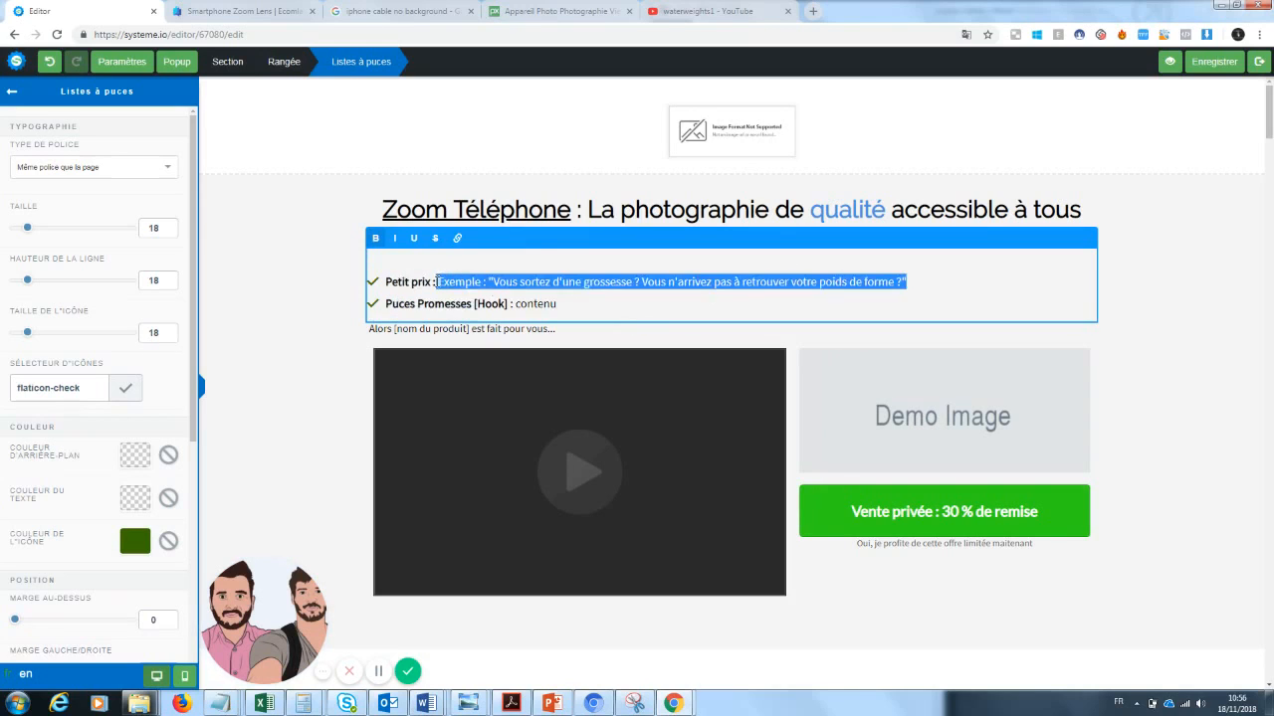
key("BackSpace")
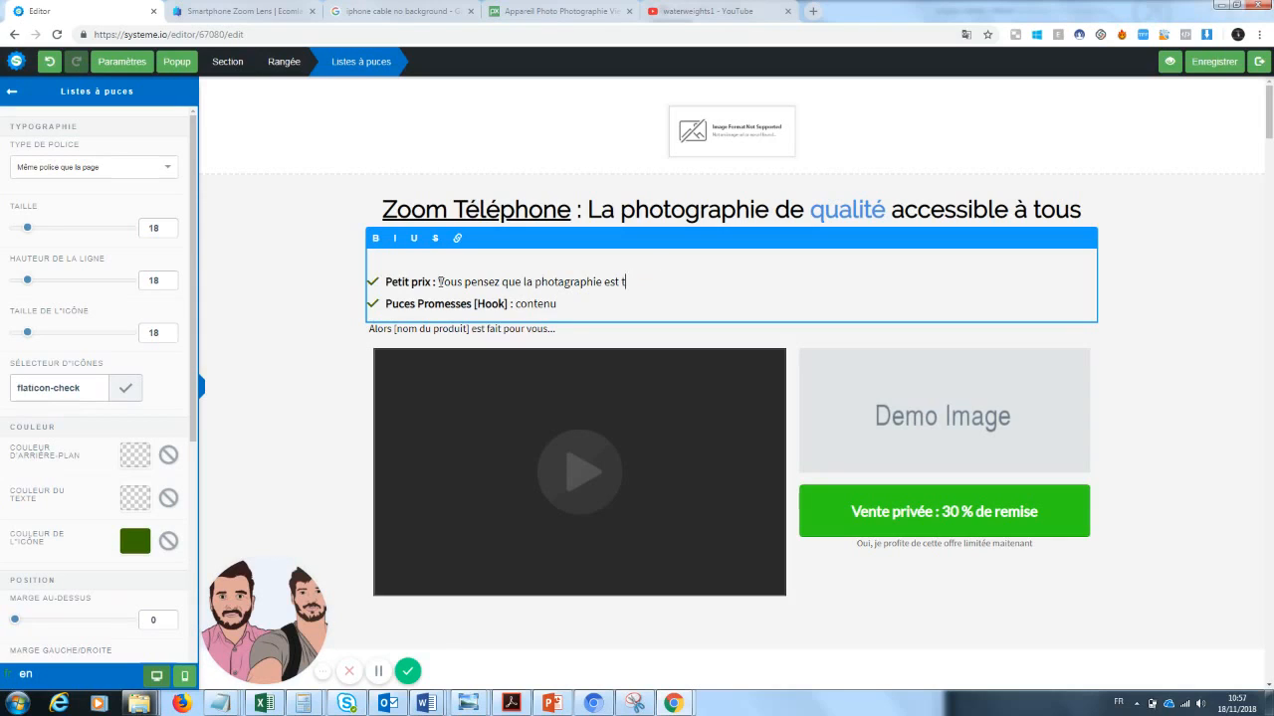
type("ère pour vous ?")
Rewrite the second promise bullet as "Qualité : Enfin un produit qui va durer des années"
left_click_drag(474, 304, 388, 304)
type("Qu")
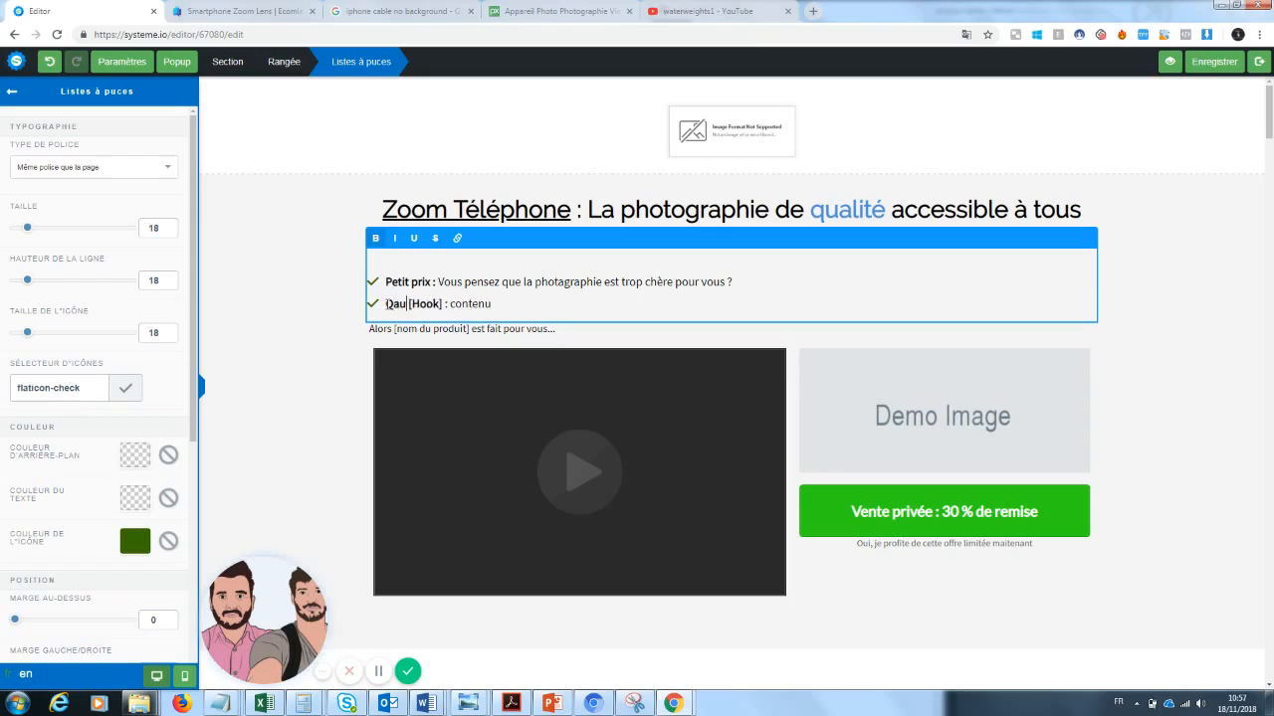
type("alité")
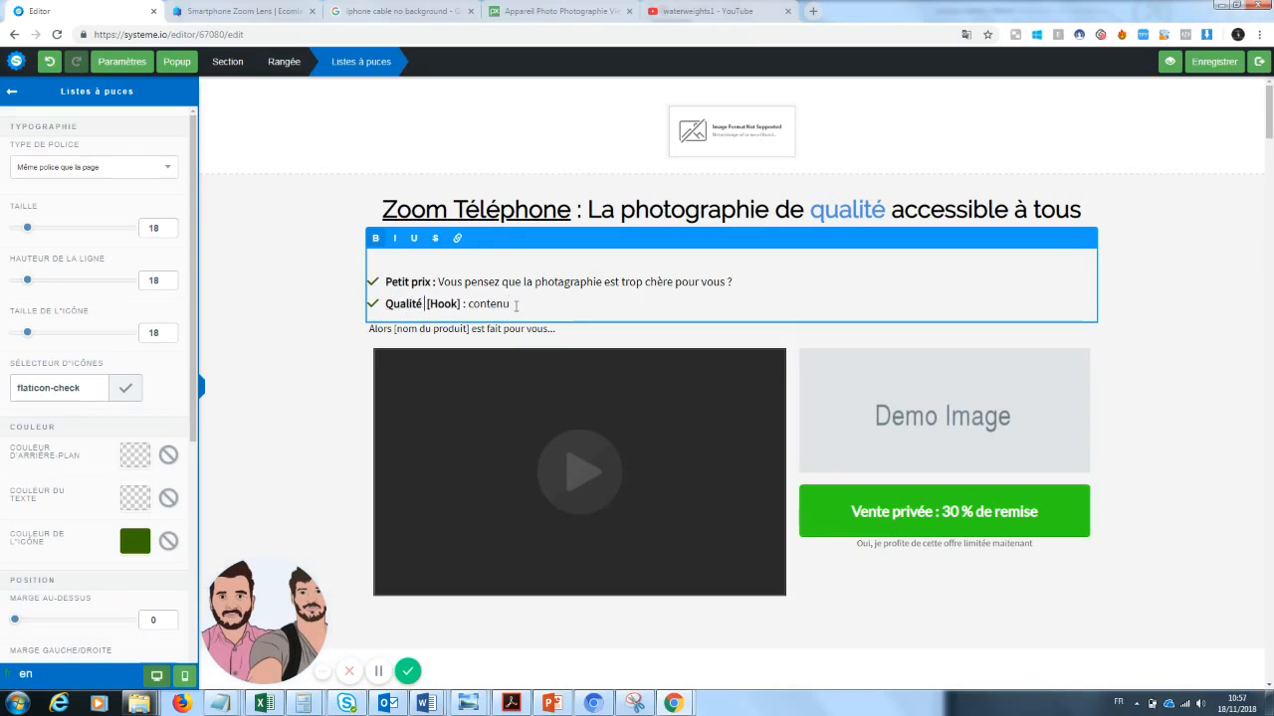
left_click_drag(516, 306, 428, 306)
key("BackSpace")
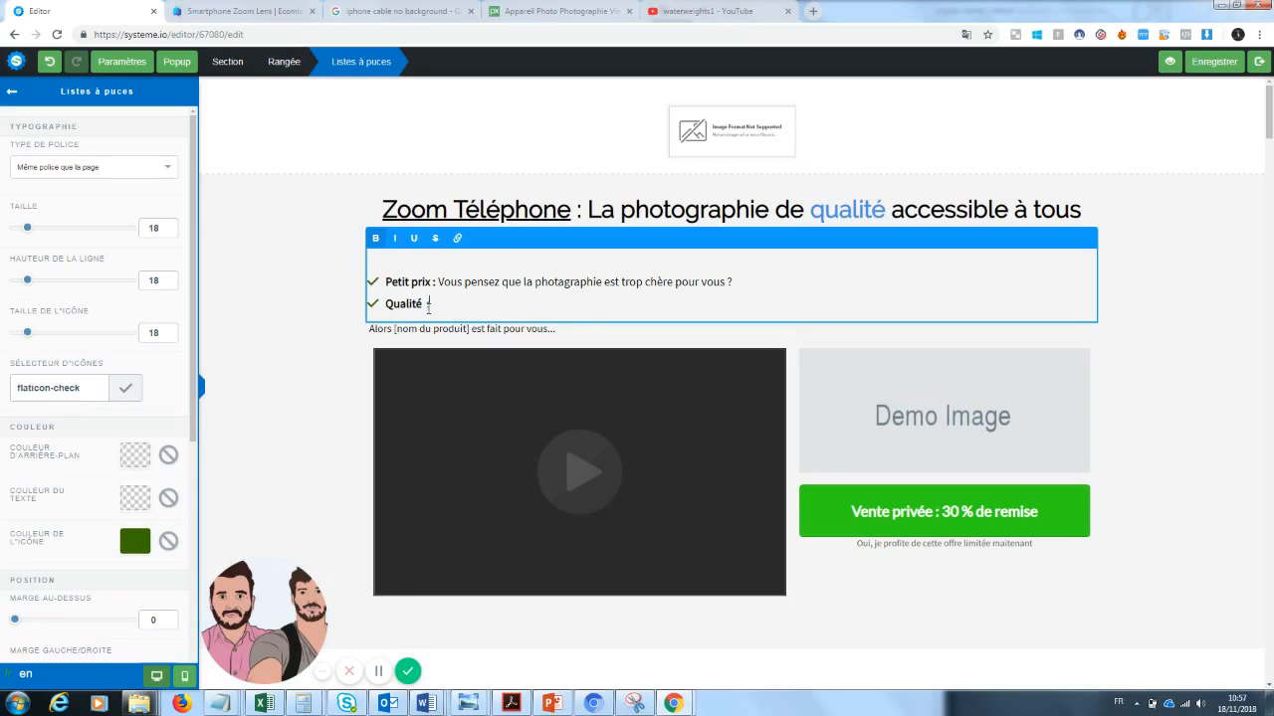
type("Enfin un prod")
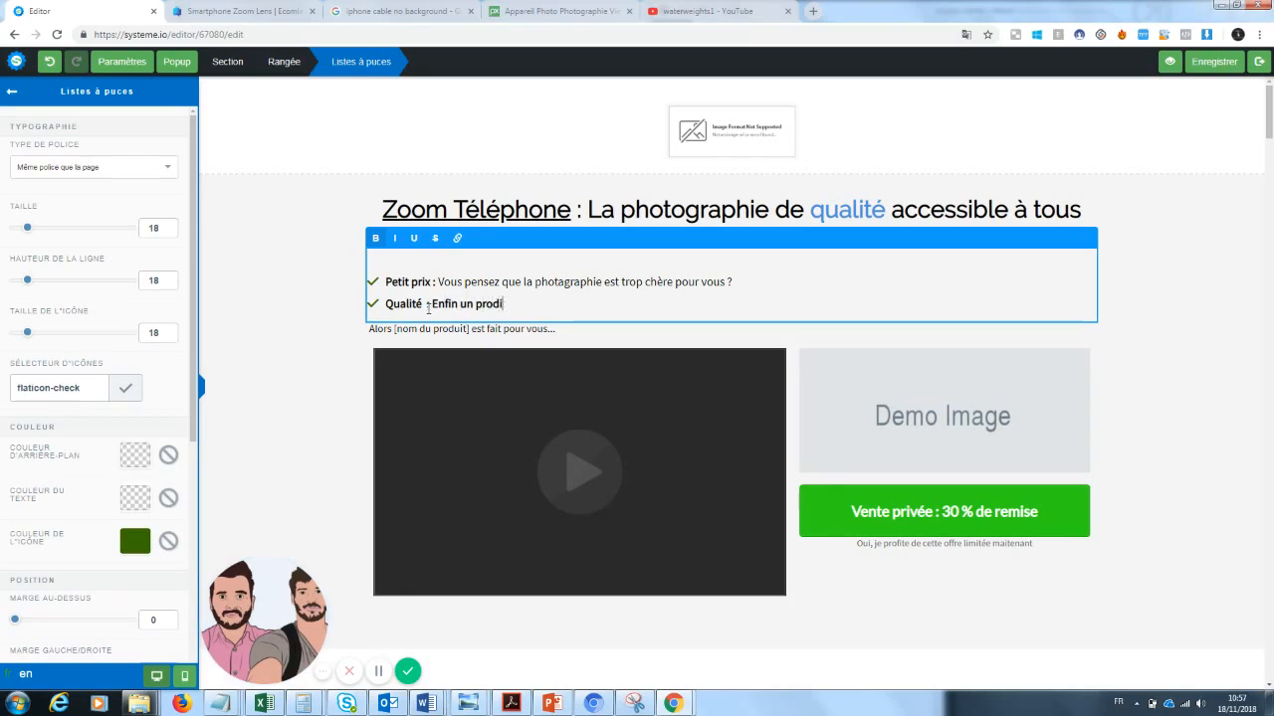
type("uit qui va durer des années")
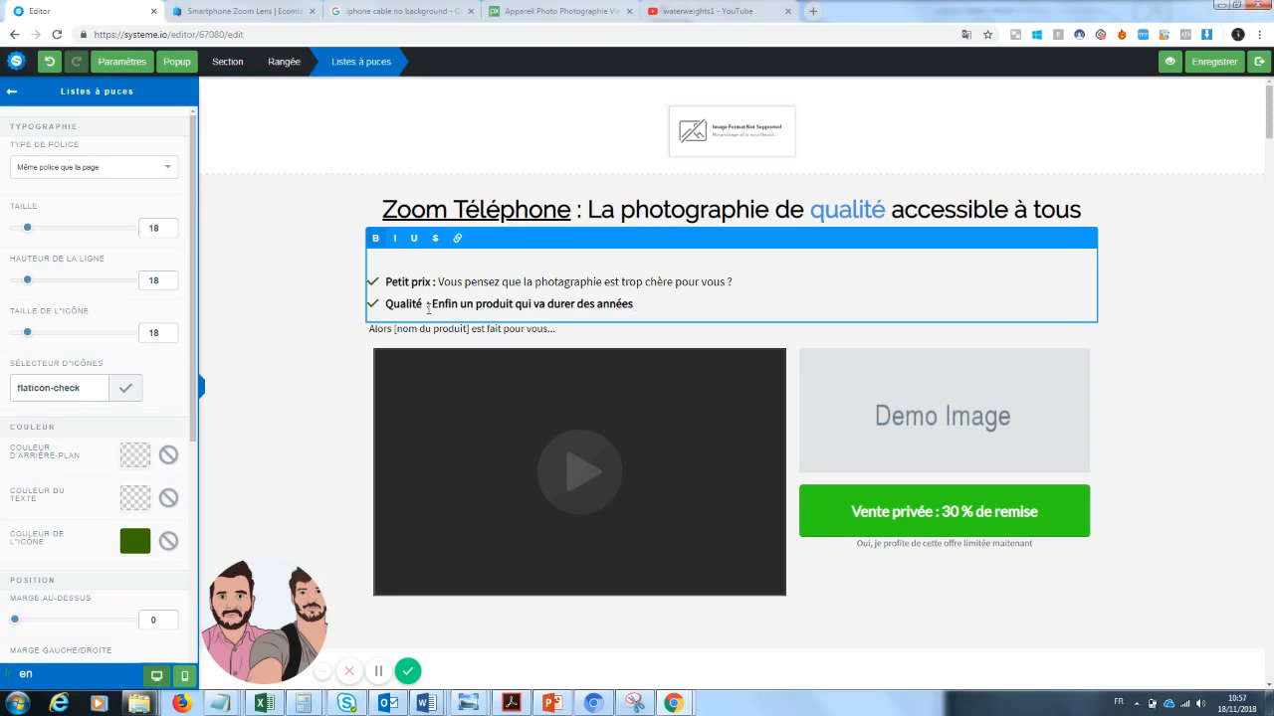
left_click(254, 476)
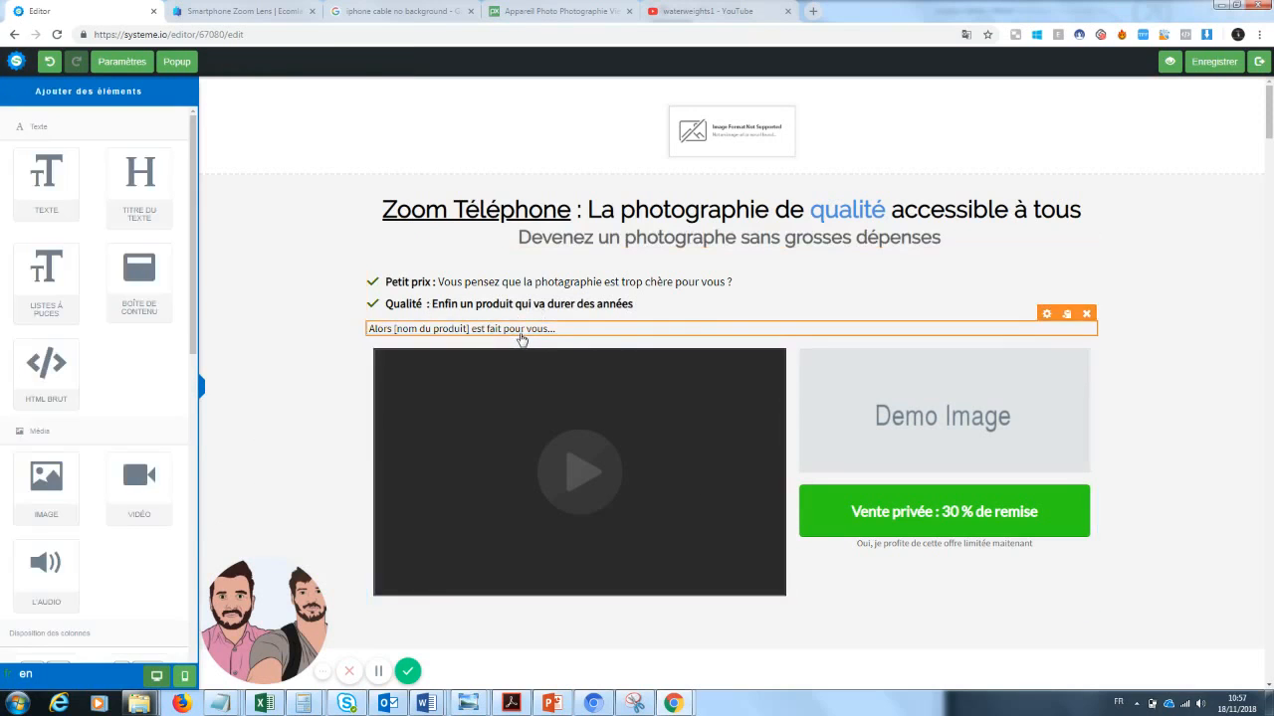
left_click(519, 331)
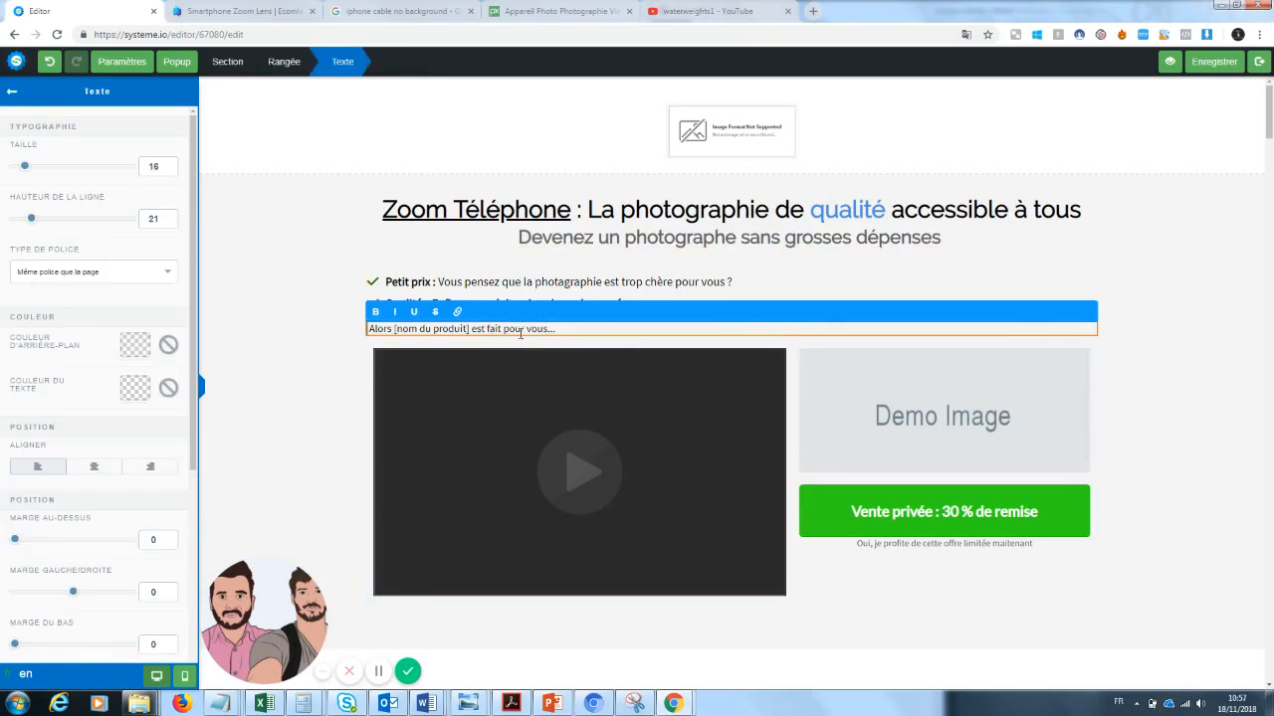
left_click(679, 272)
left_click(659, 305)
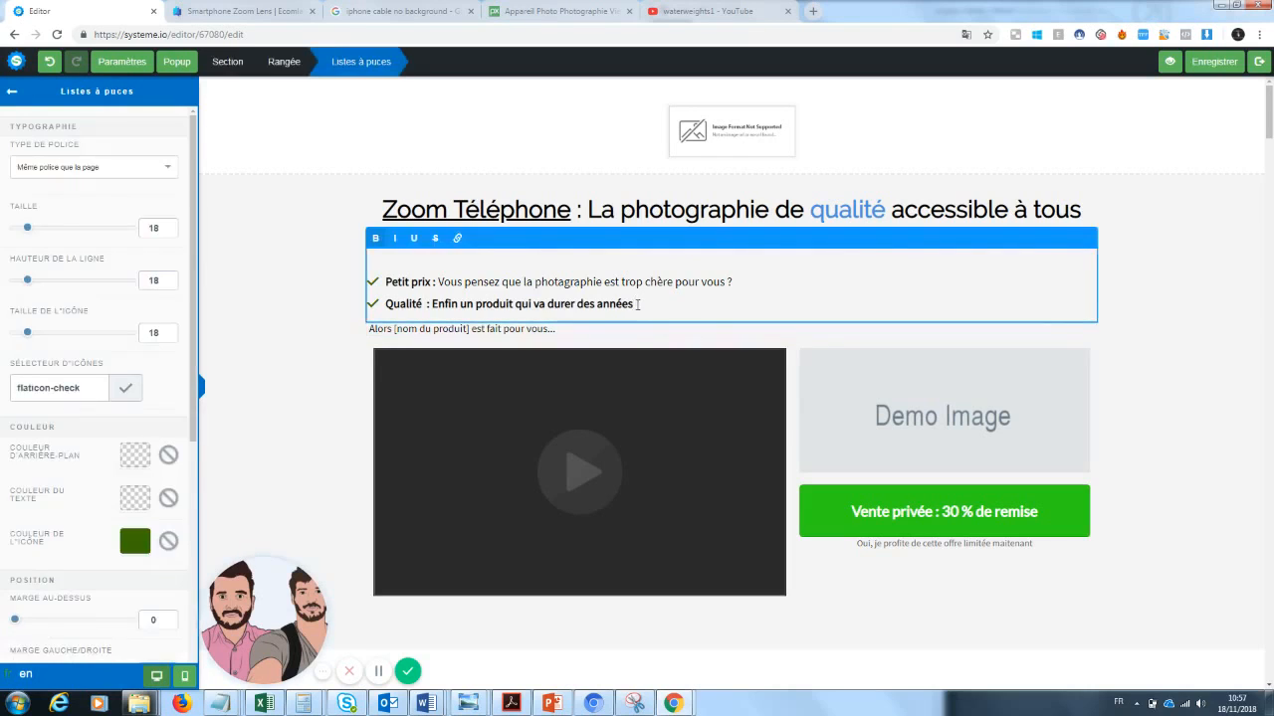
left_click_drag(638, 305, 432, 304)
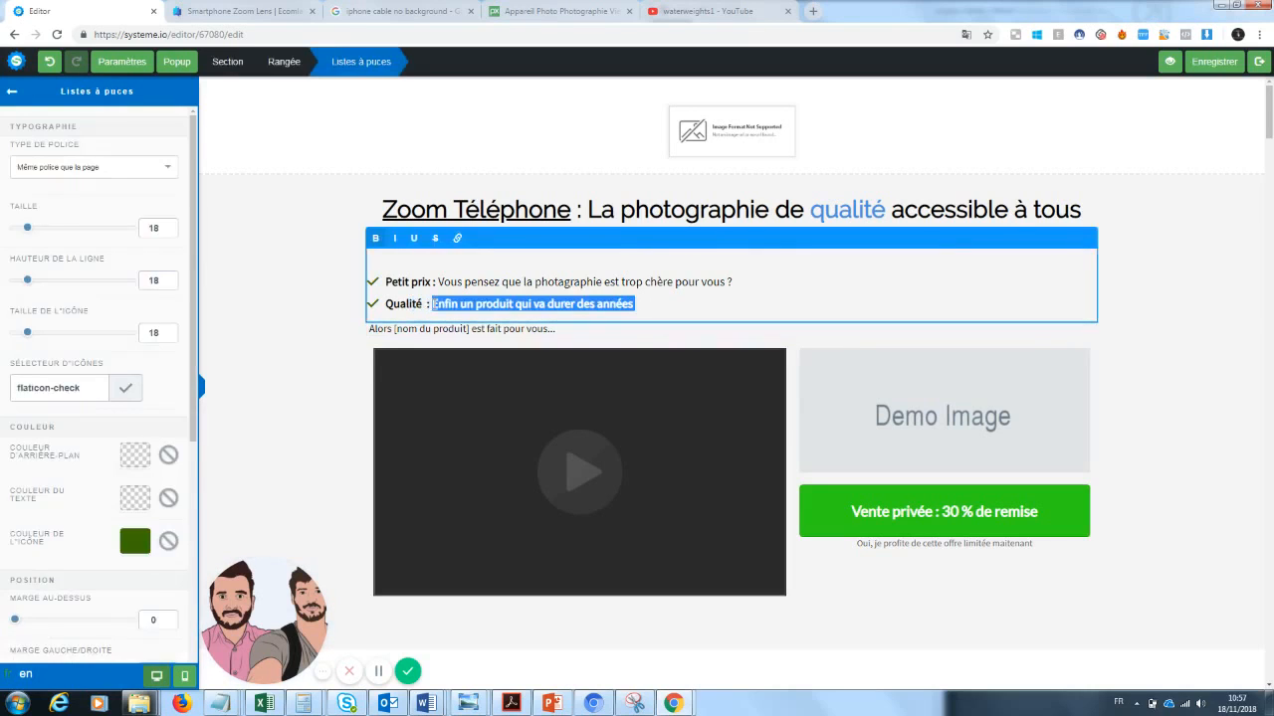
left_click(527, 335)
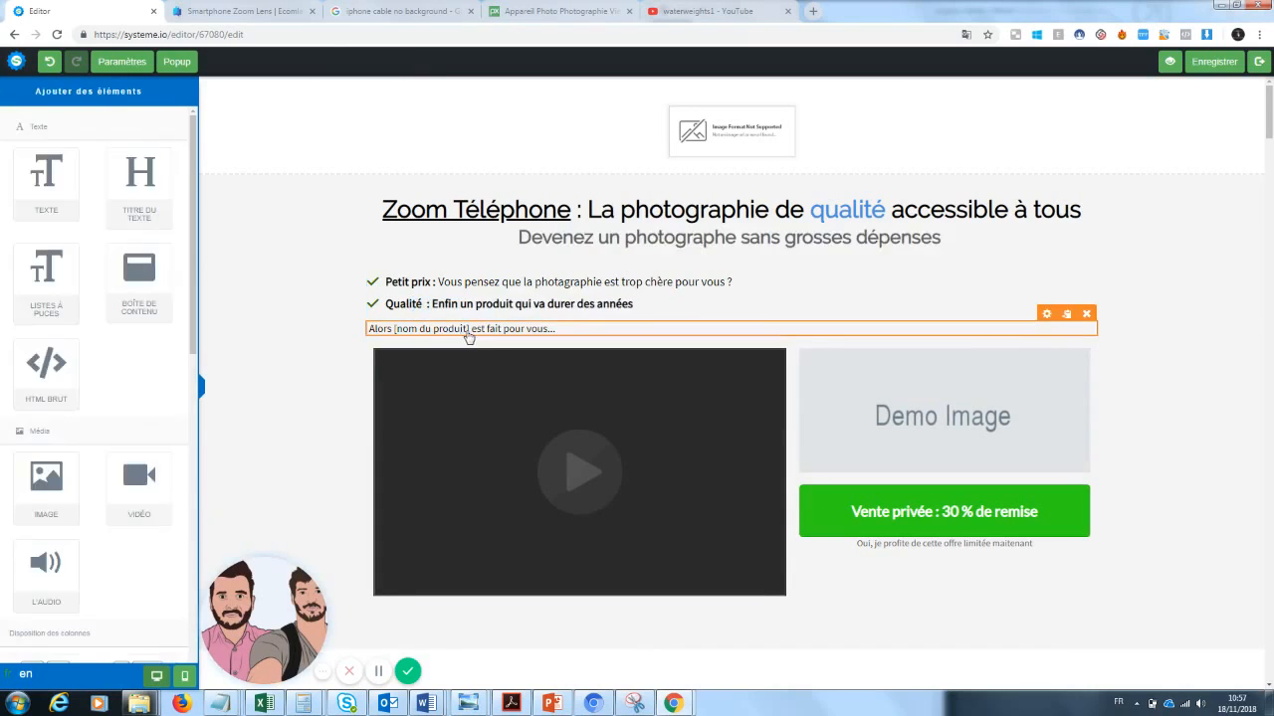
Change the line below the bullets to "Alors ce zoom de téléphone est fait pour vous"
left_click(551, 332)
left_click_drag(558, 328, 396, 339)
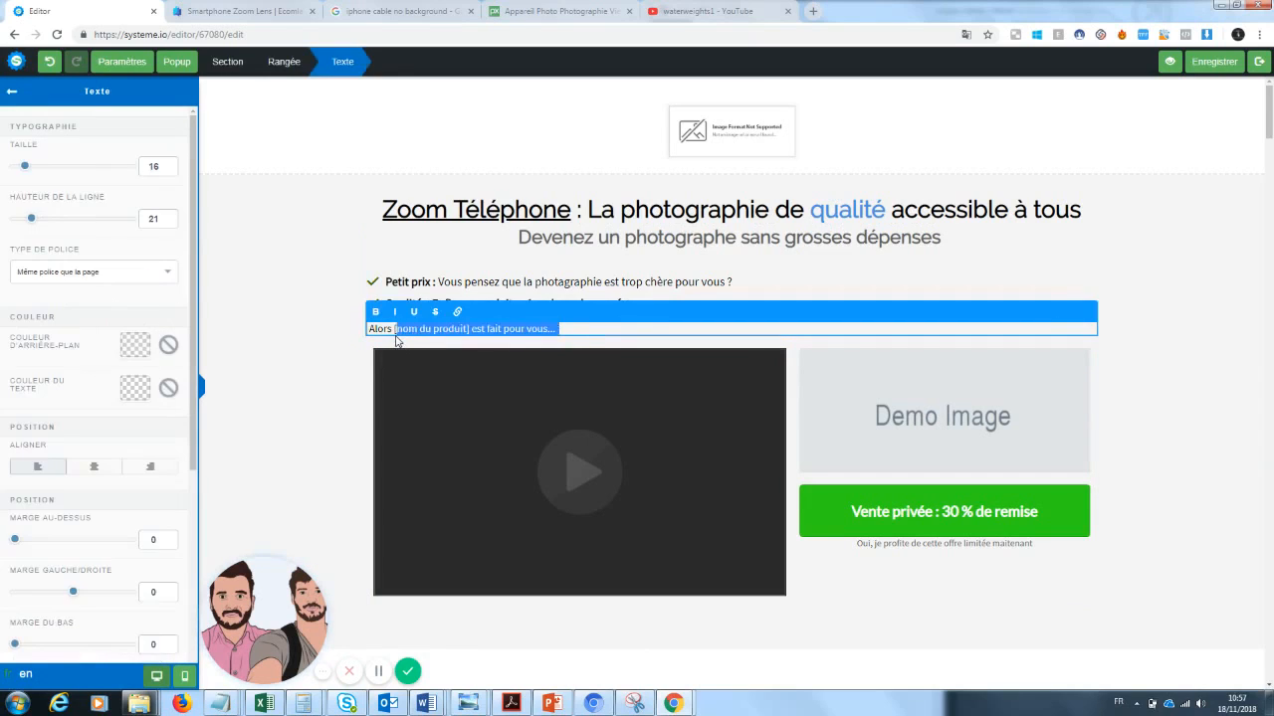
key("BackSpace")
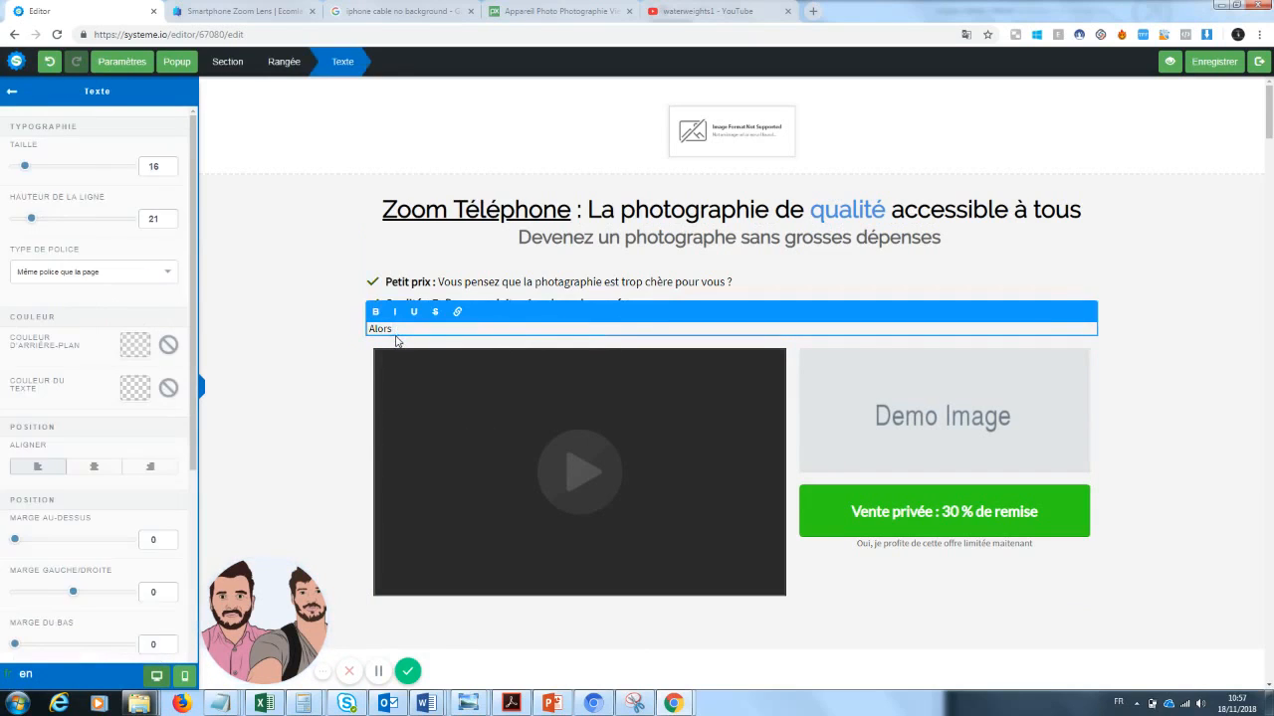
type("ce zoom de téléphone est fait pour vous")
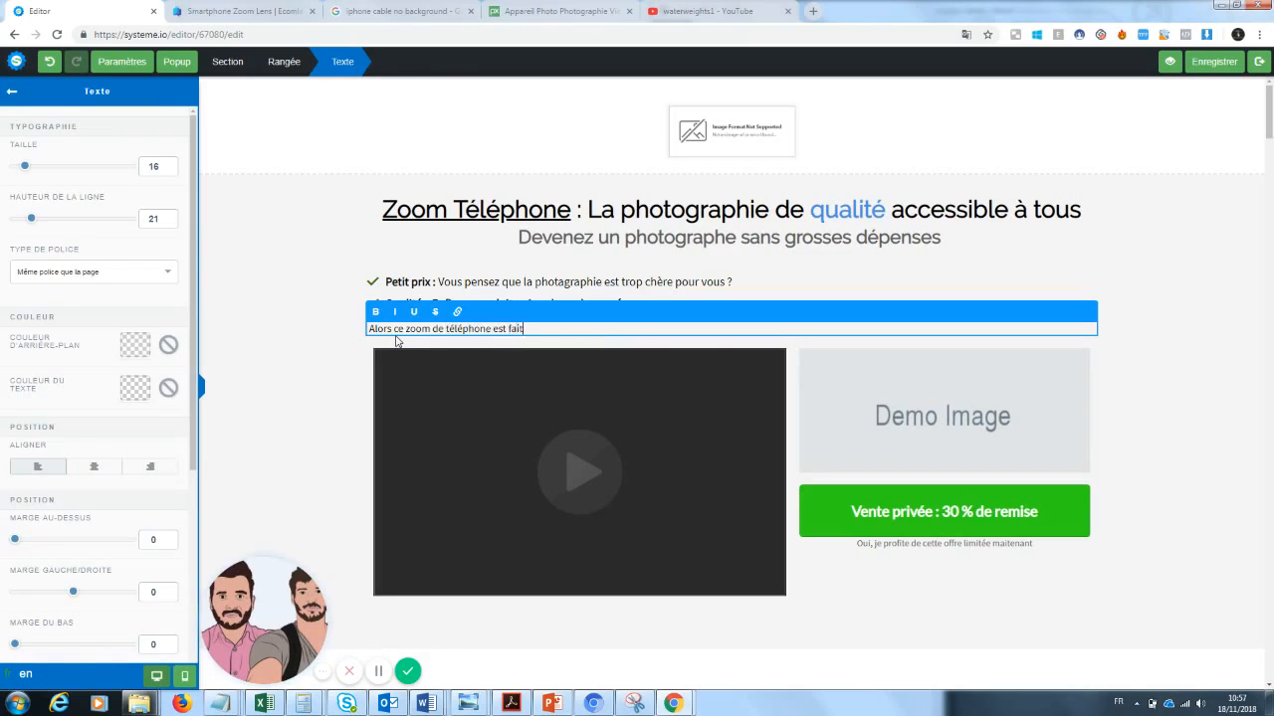
left_click(303, 416)
Replace the text after "Qualité :" in the second bullet with "Vous cherchez depuis toujours un produit peu cher et fiable ?"
left_click_drag(635, 304, 429, 310)
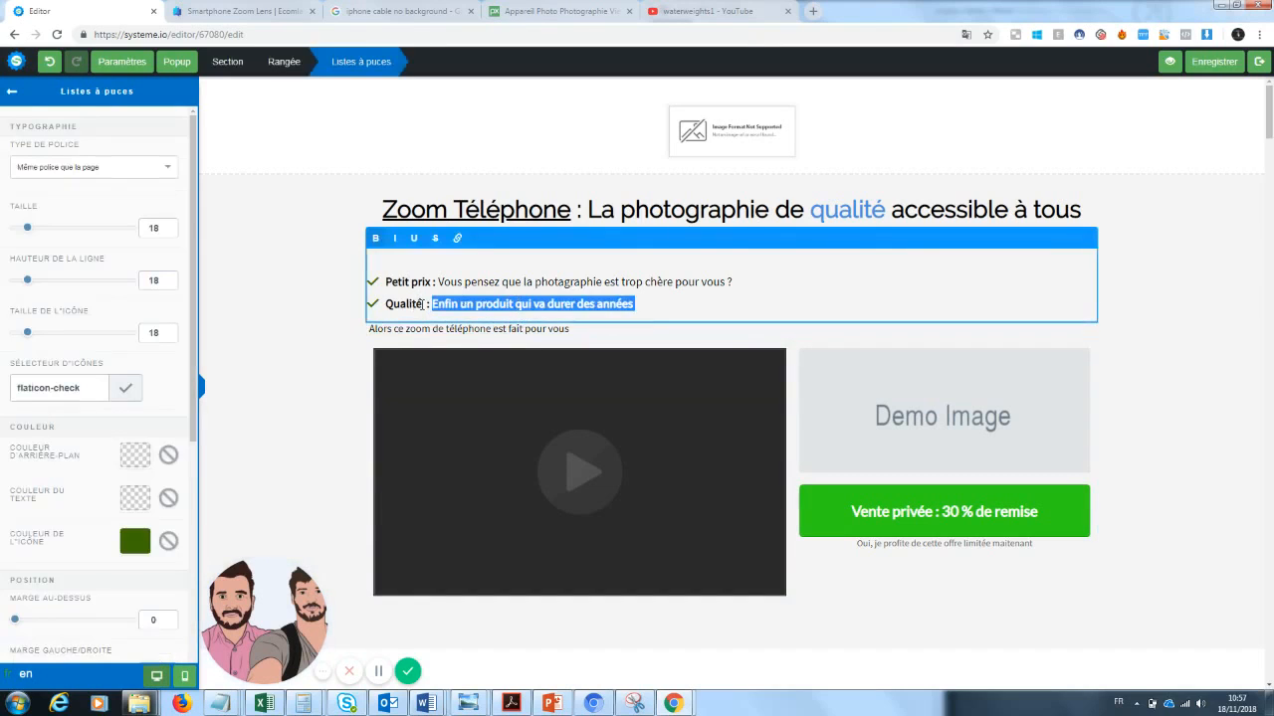
left_click_drag(426, 305, 394, 306)
left_click(545, 305)
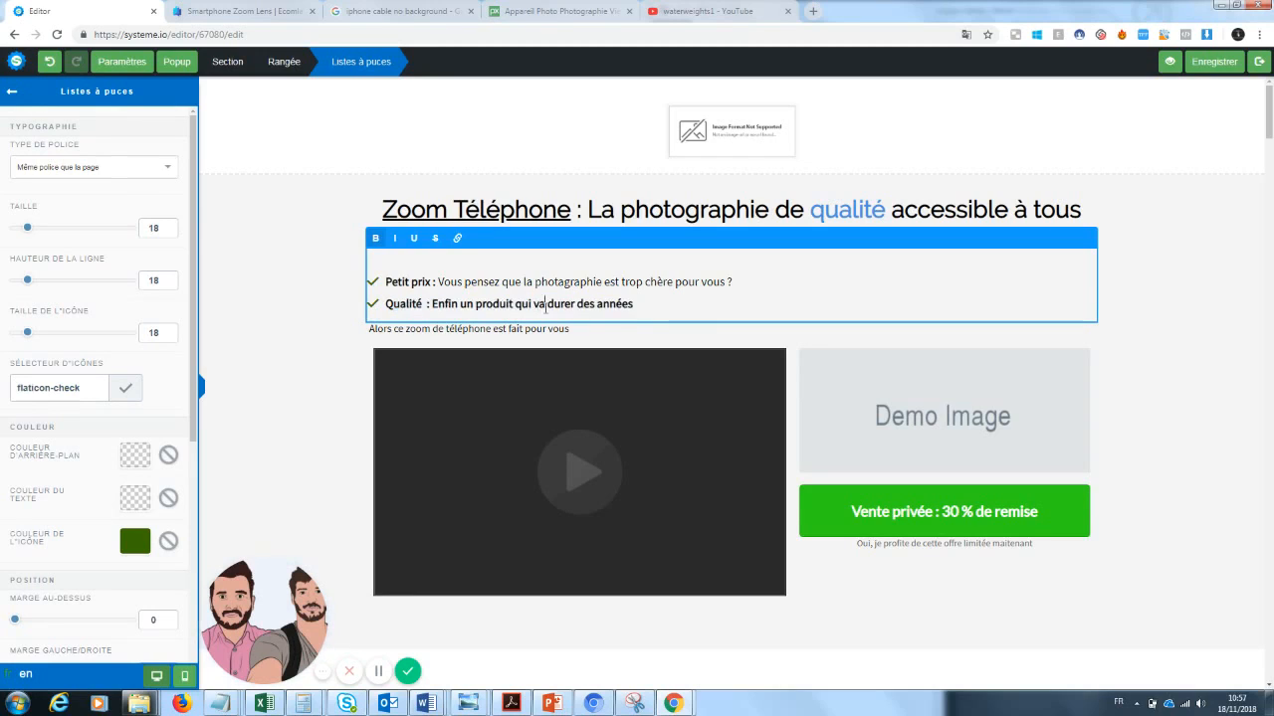
left_click_drag(638, 305, 437, 308)
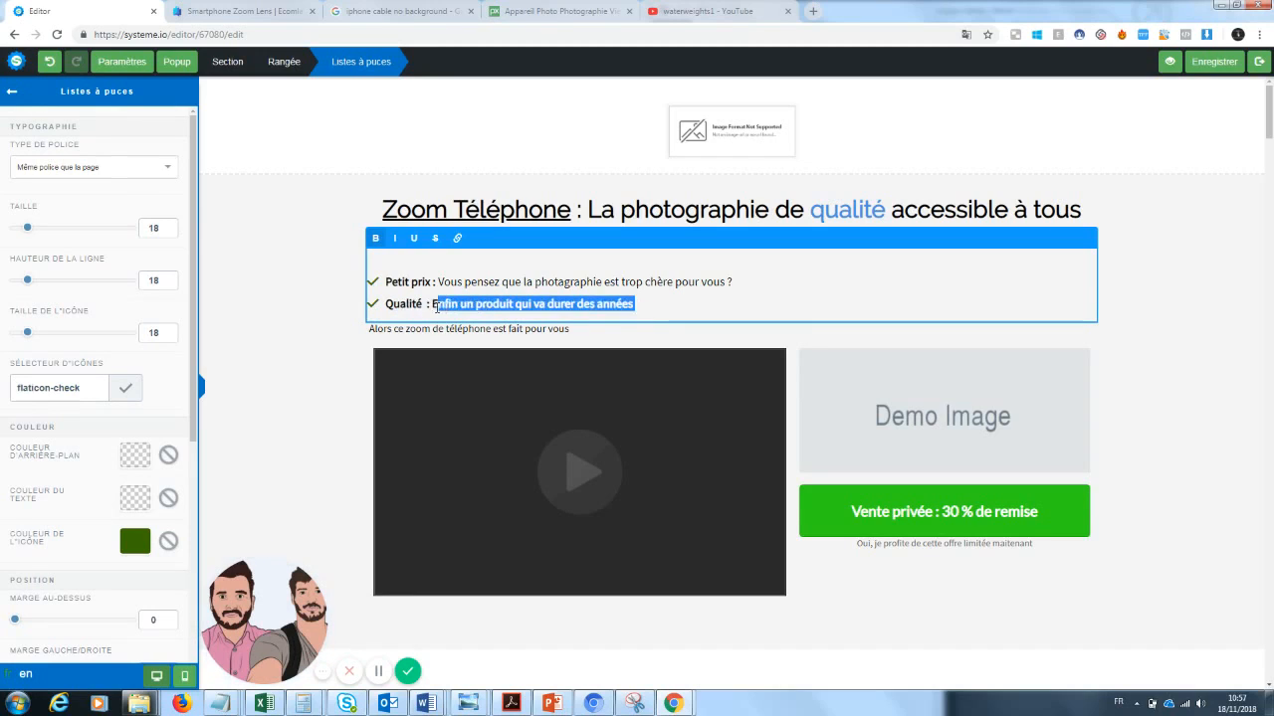
type("Vous cherchez")
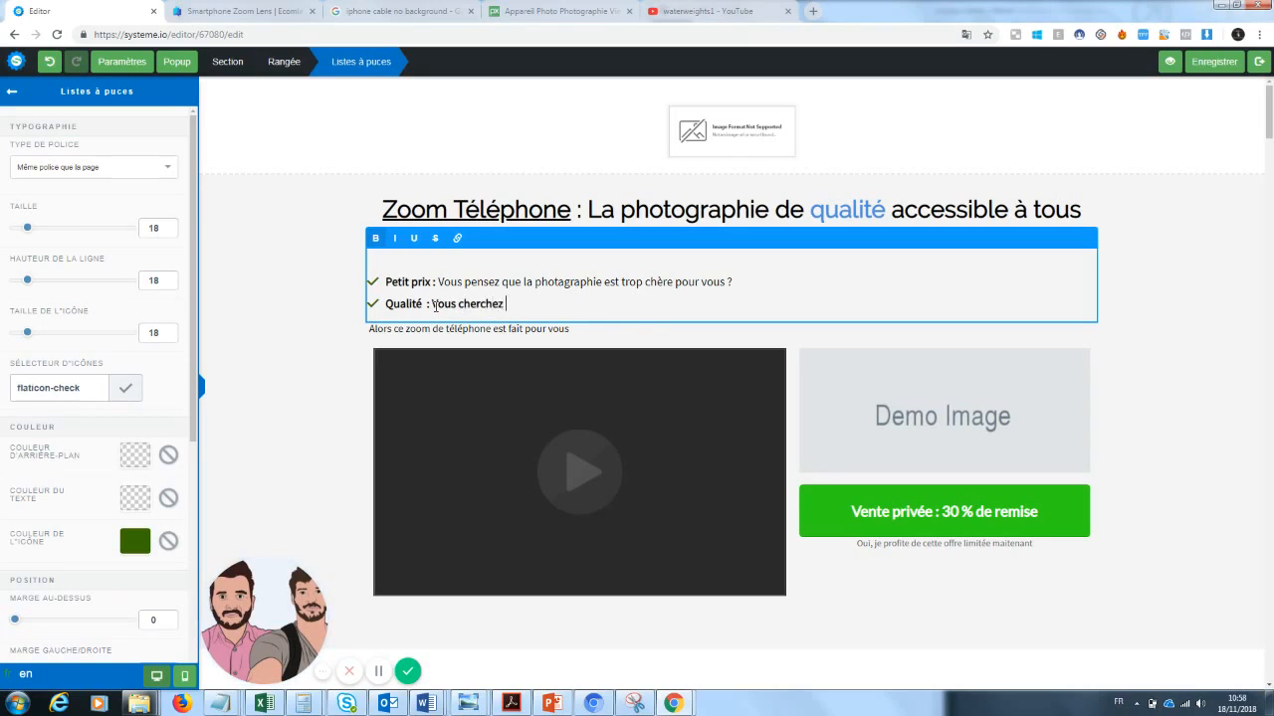
type(" depuis toujours un produit")
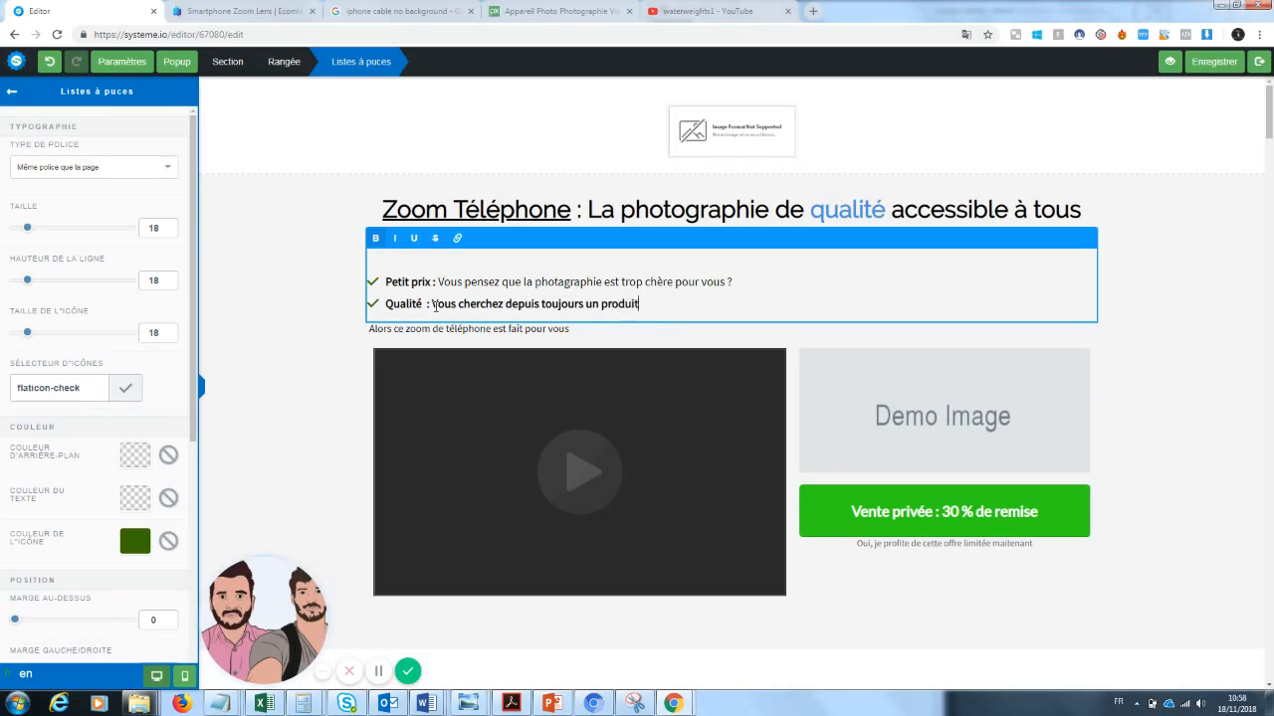
type(" peu cher et fiable ?")
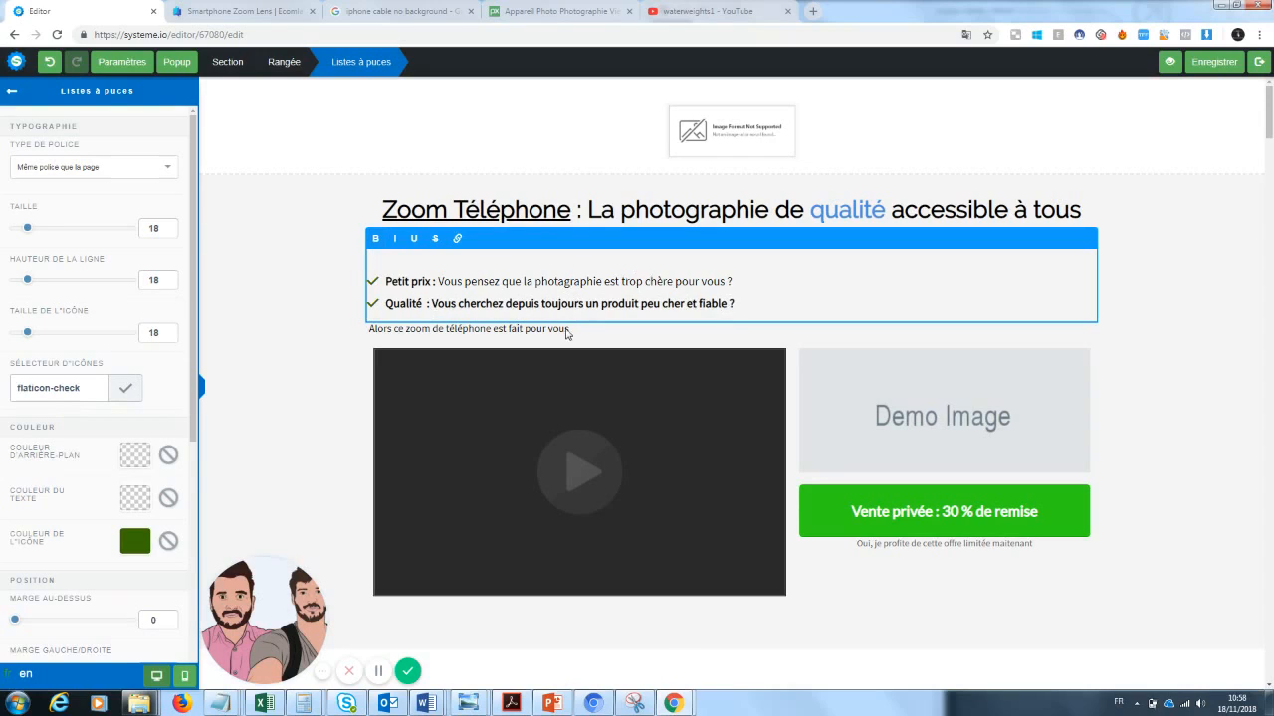
Rewrite the text after "Petit prix :" as "Vous êtes à la recherche d'un produit pas cher pour prendre des photos ?"
left_click_drag(439, 281, 737, 282)
left_click(509, 281)
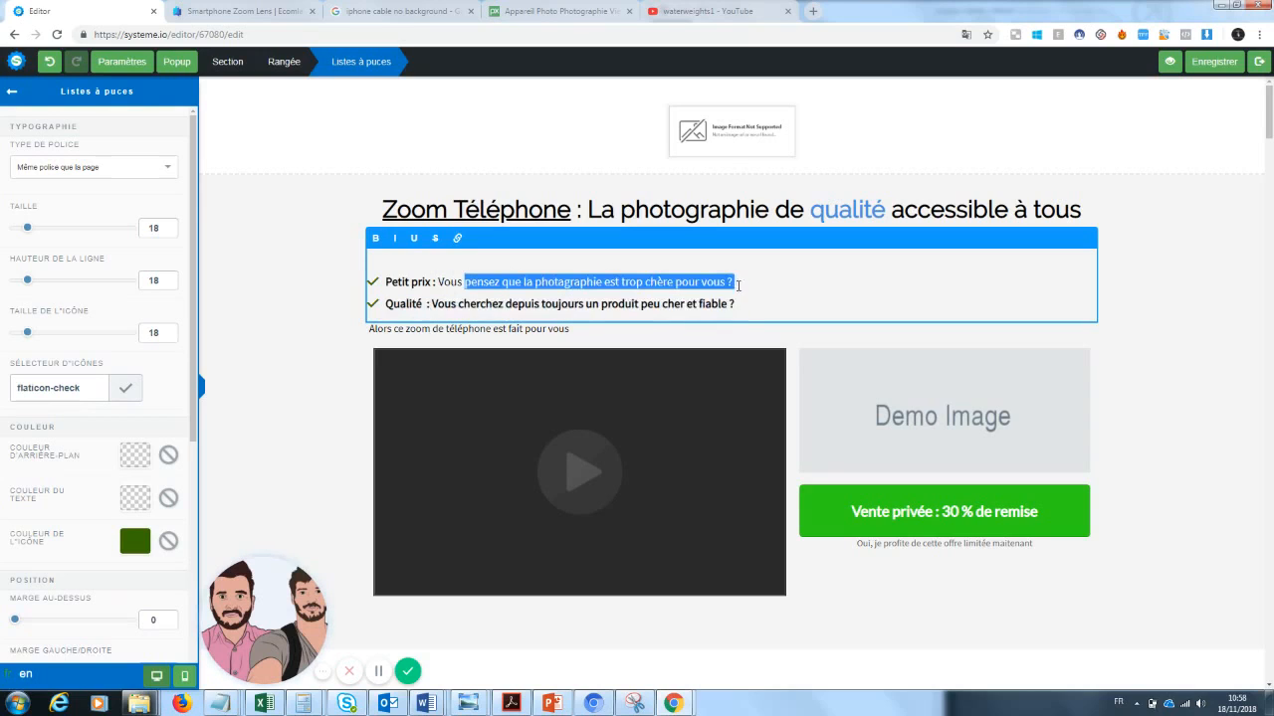
key("BackSpace")
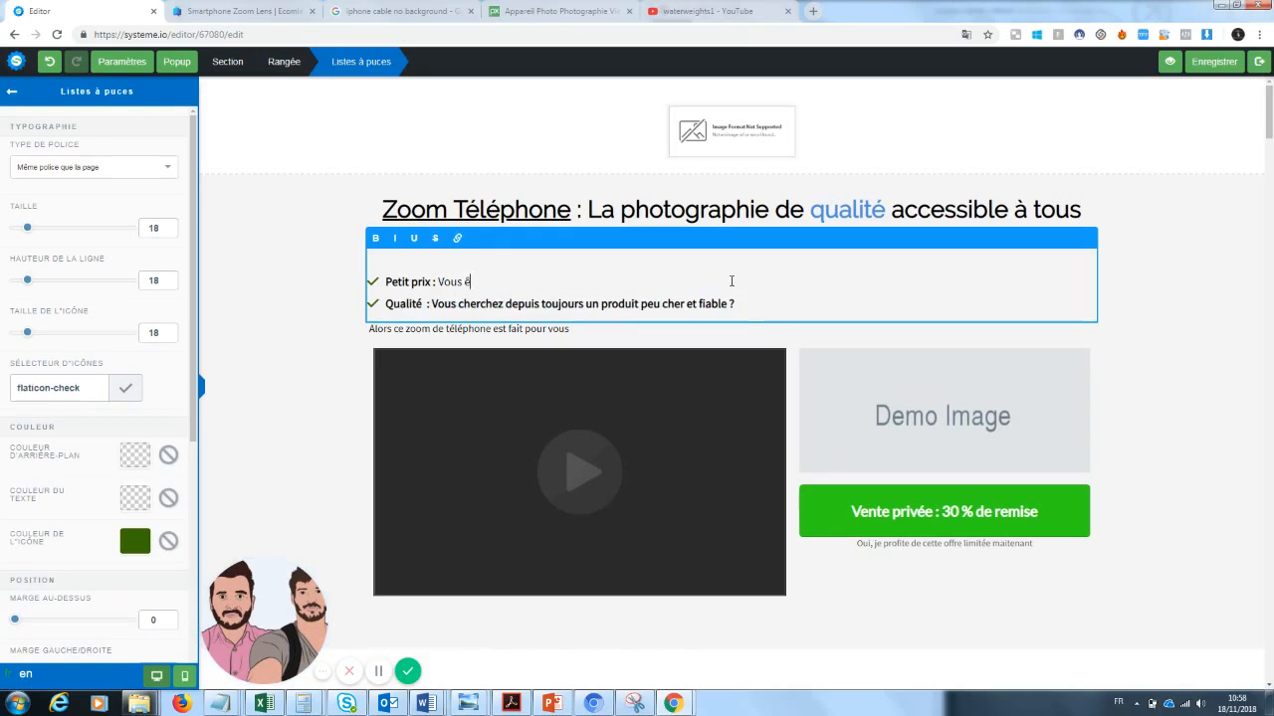
type("êtes à la recherche d'")
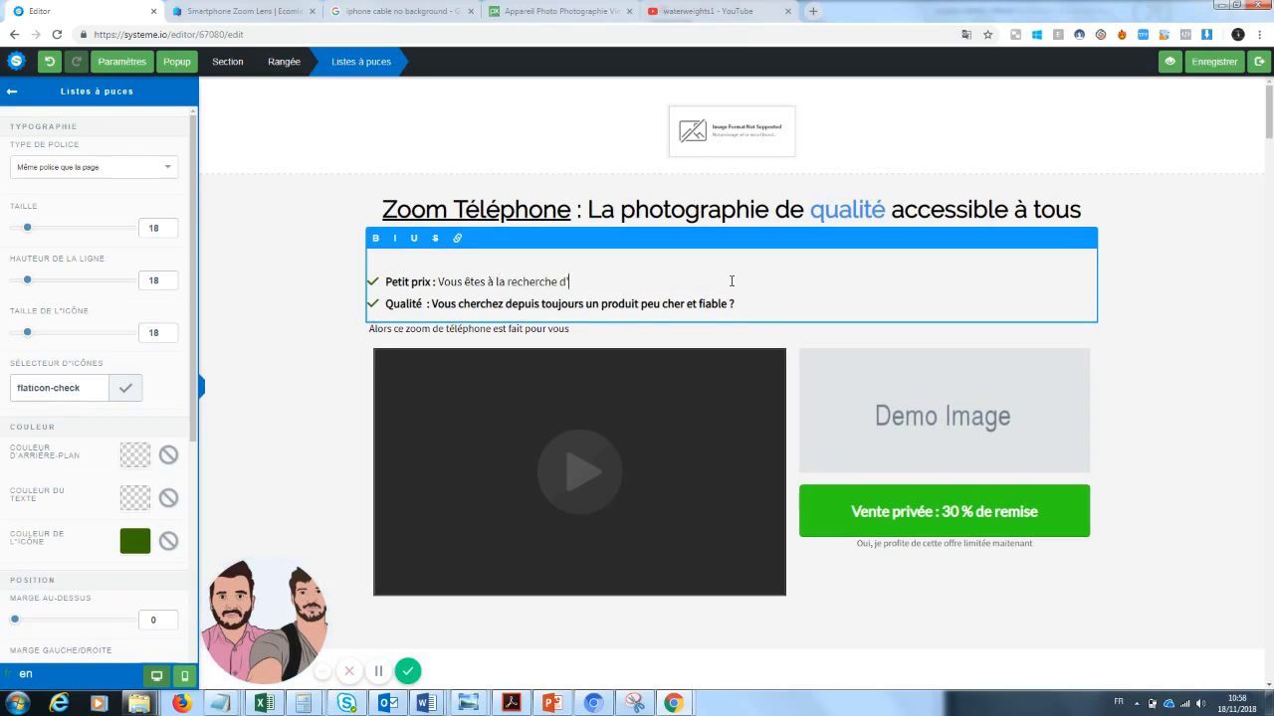
type("un produit pour")
key("BackSpace")
key("BackSpace")
key("BackSpace")
key("BackSpace")
key("BackSpace")
key("BackSpace")
type("produit pas cher pour prendre des ph")
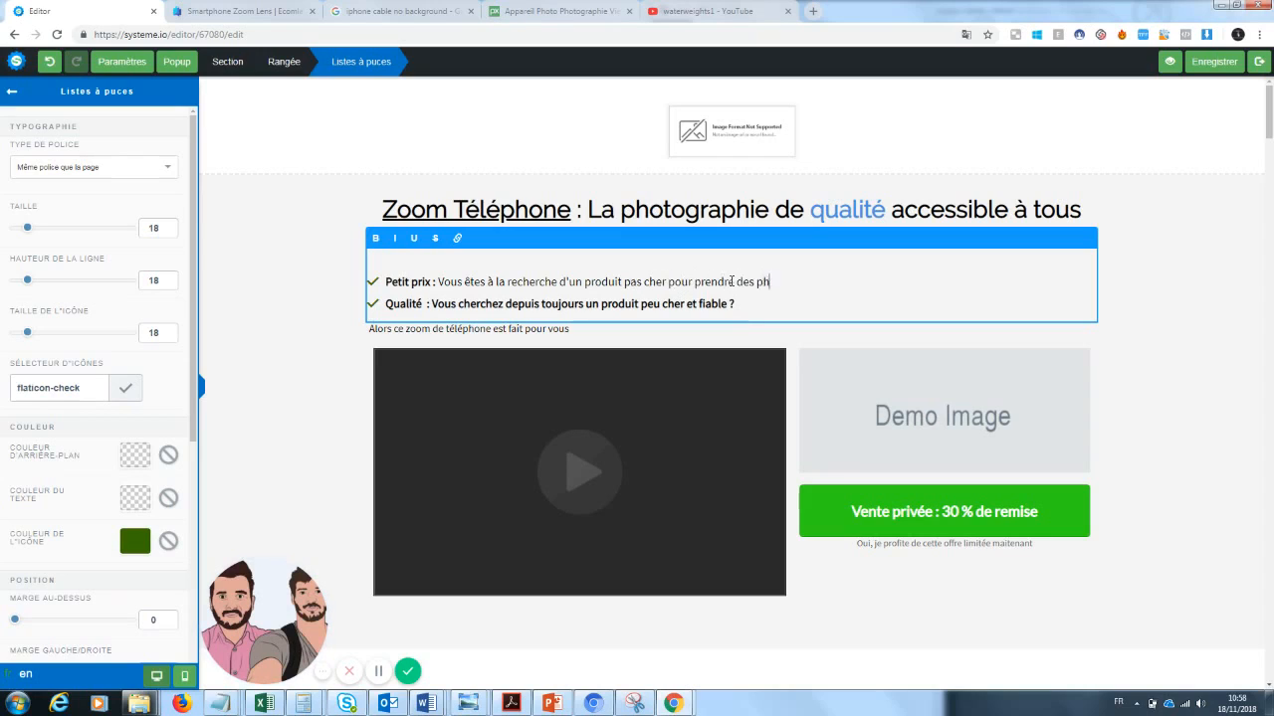
type("otos ?")
left_click(1199, 296)
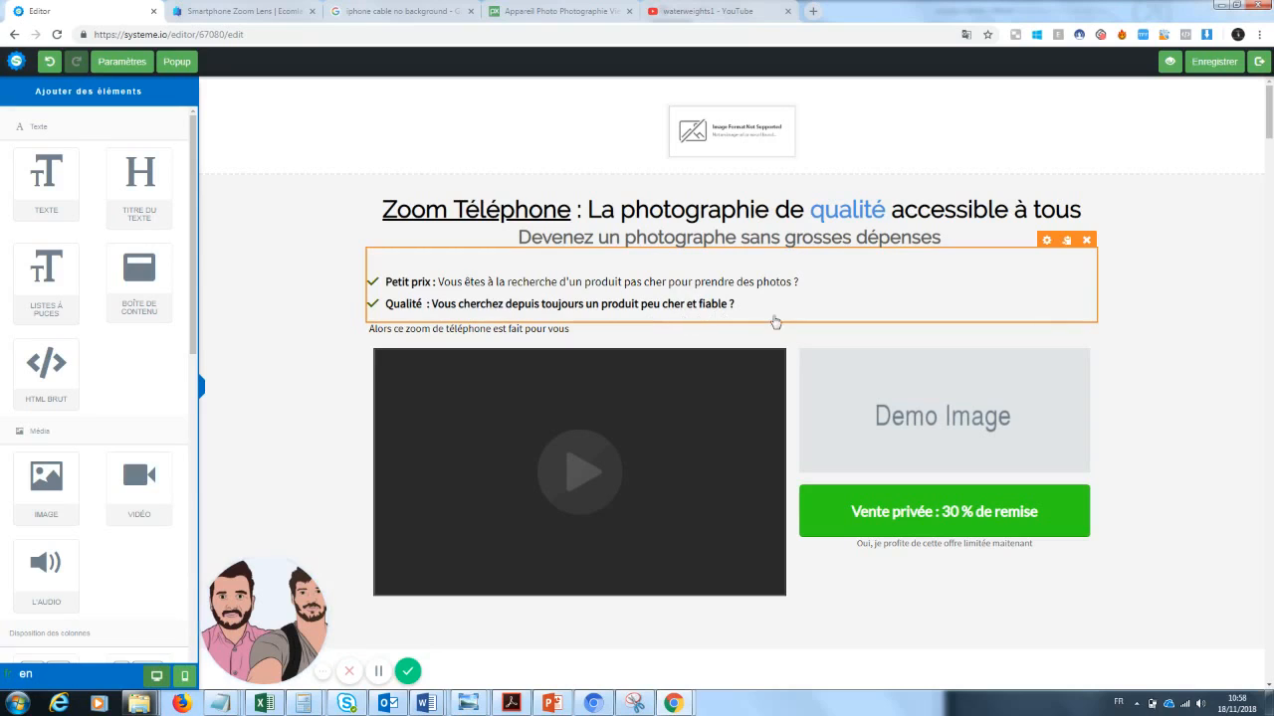
Make the words "est fait pour vous" bold in the line below the bullets
left_click(439, 332)
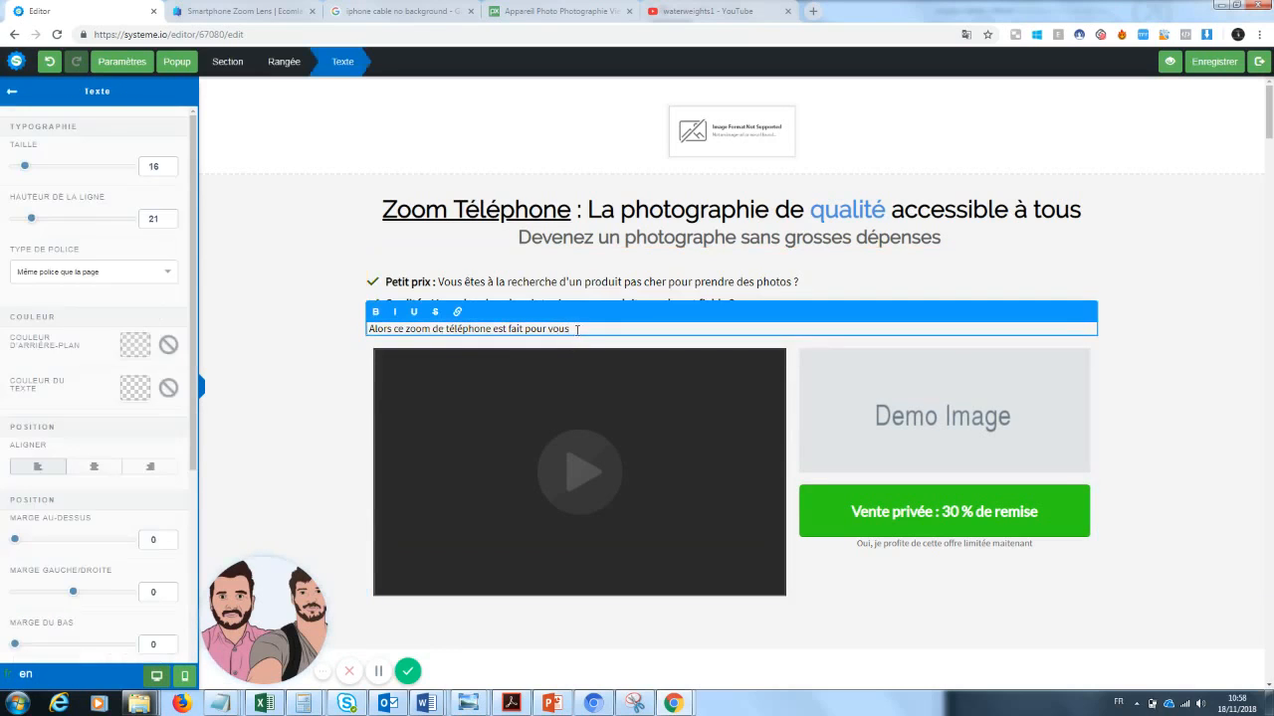
left_click_drag(582, 329, 496, 333)
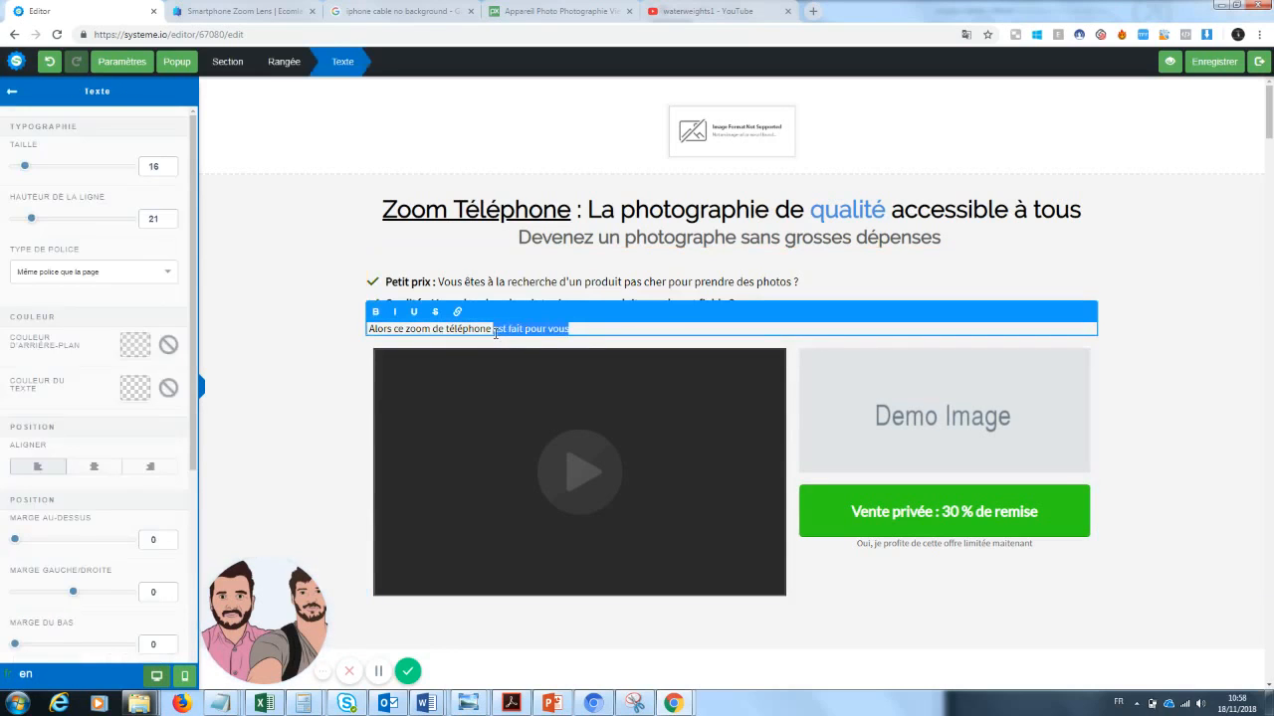
left_click(375, 312)
left_click(1178, 370)
Delete the header section containing the logo placeholder above the headline
left_click_drag(1271, 121, 1271, 119)
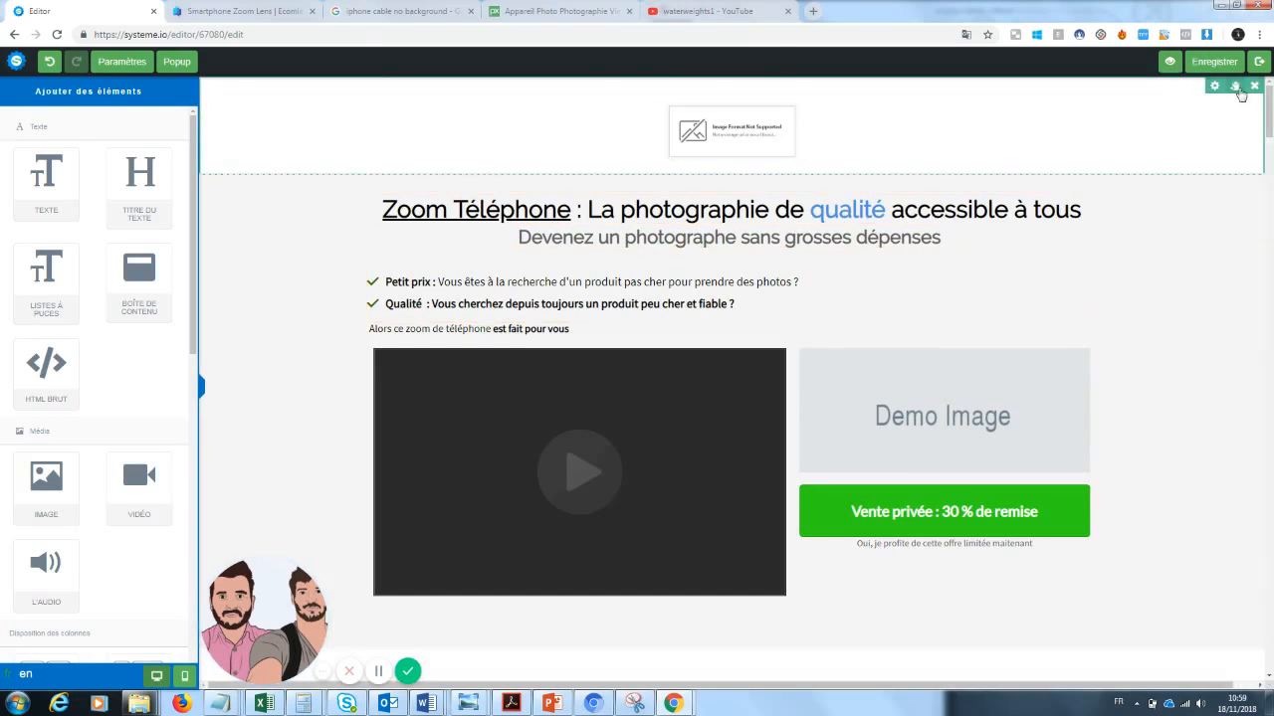
left_click(1253, 89)
left_click(691, 109)
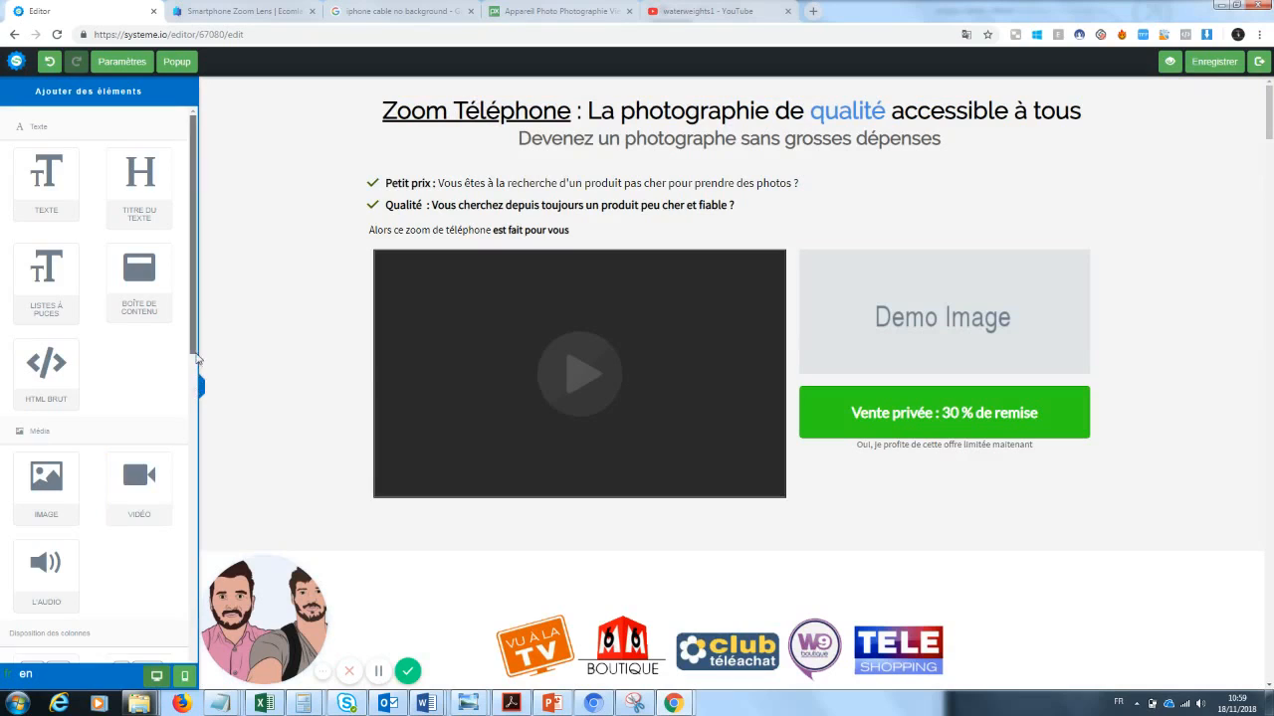
Add a two-column 1/2–1/2 row above the "Zoom Téléphone" headline
left_click_drag(196, 359, 185, 484)
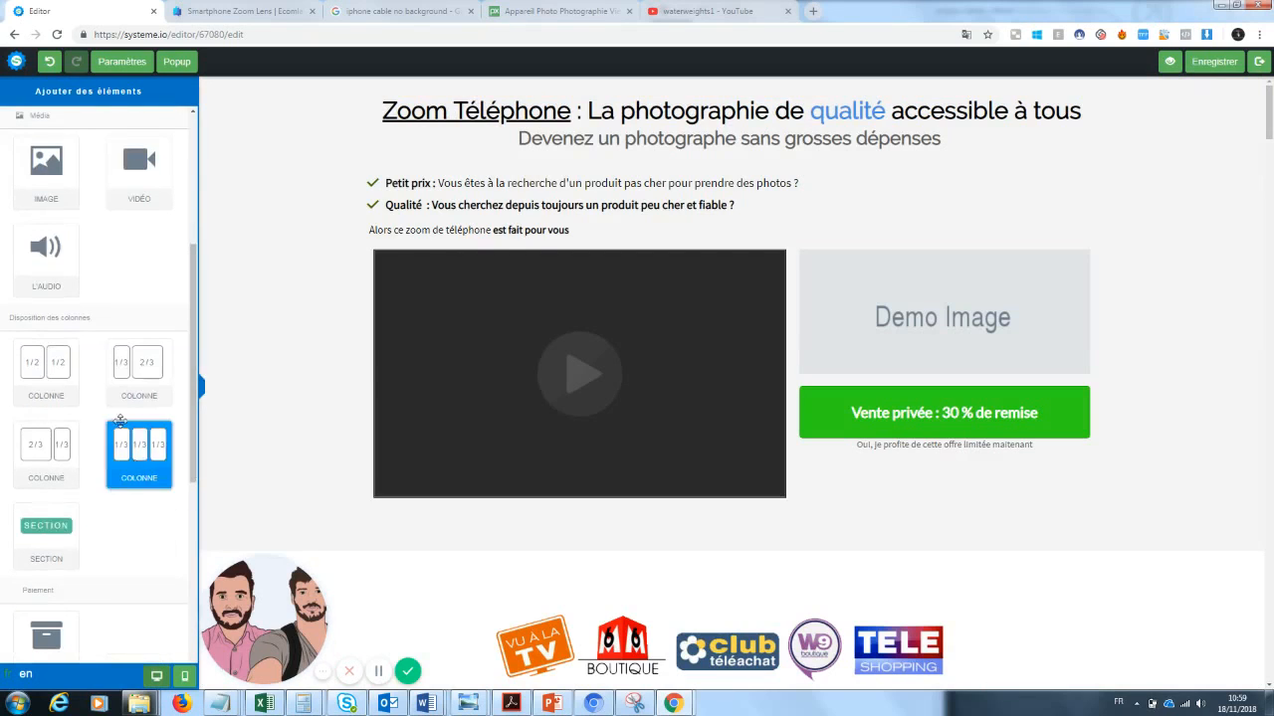
left_click_drag(46, 368, 427, 90)
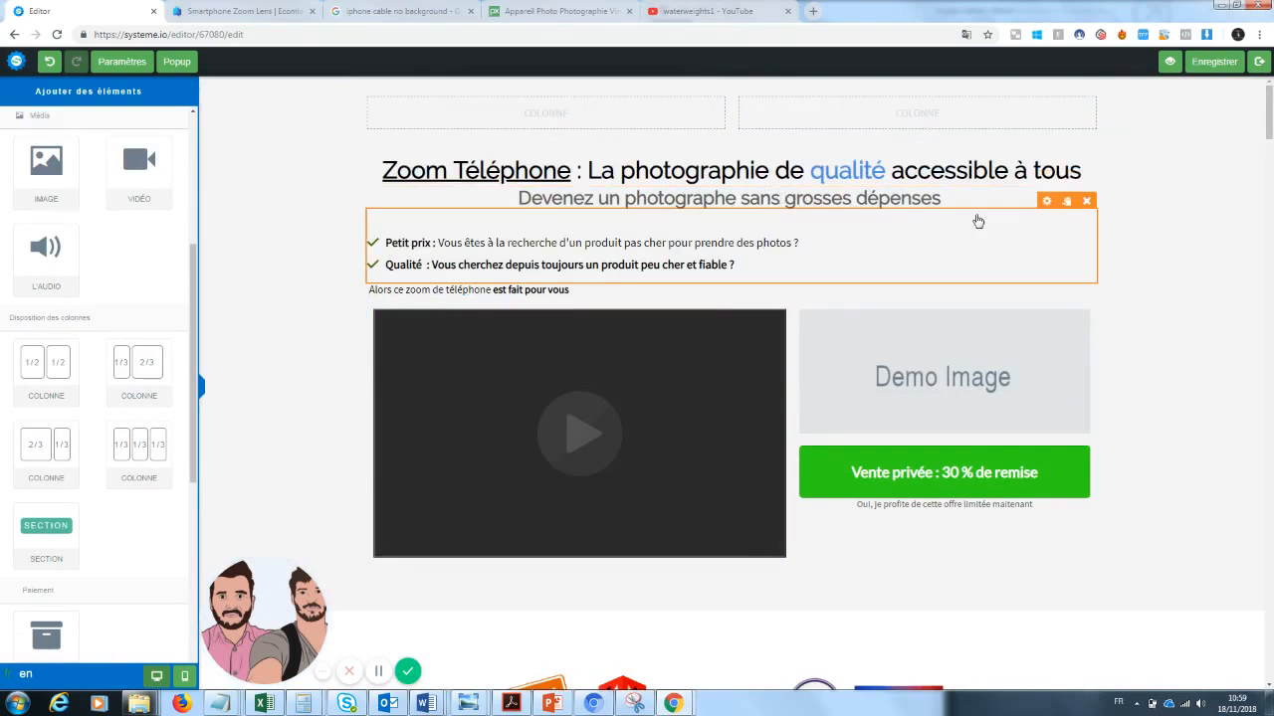
left_click(801, 221)
left_click(1177, 221)
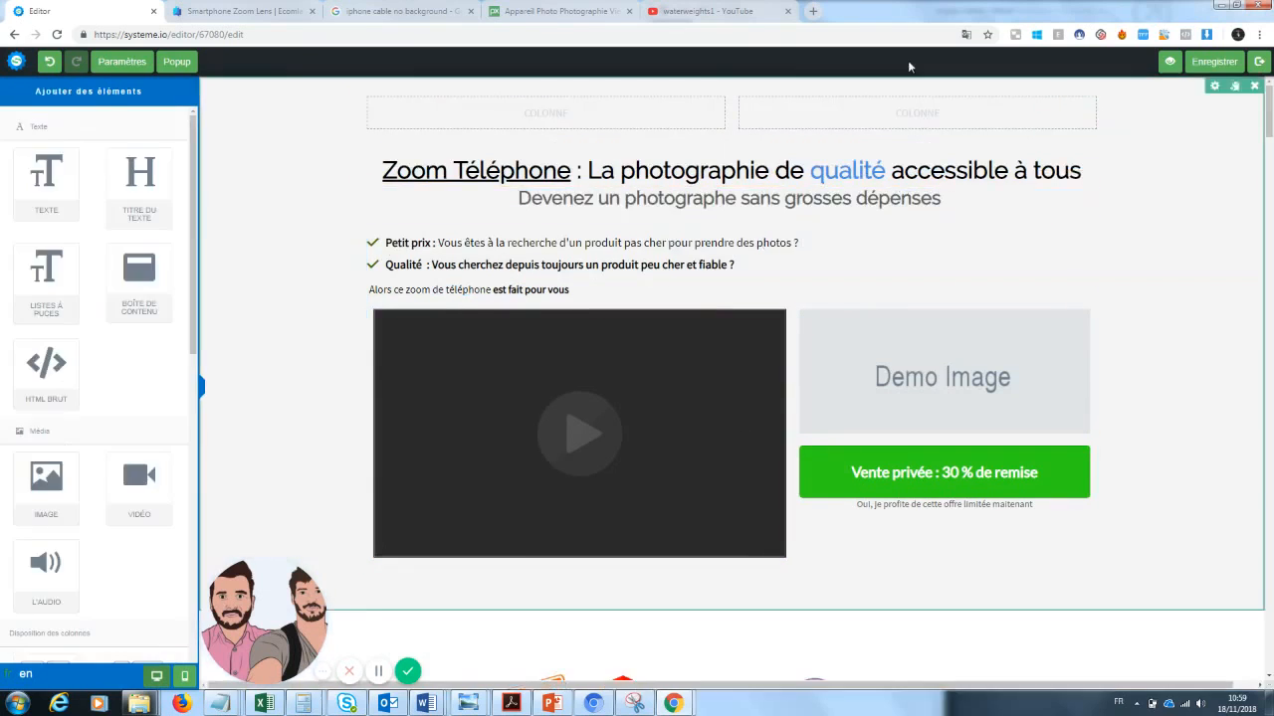
Set the top margin of the subheadline "Devenez un photographe sans grosses dépenses" to 60
left_click(881, 202)
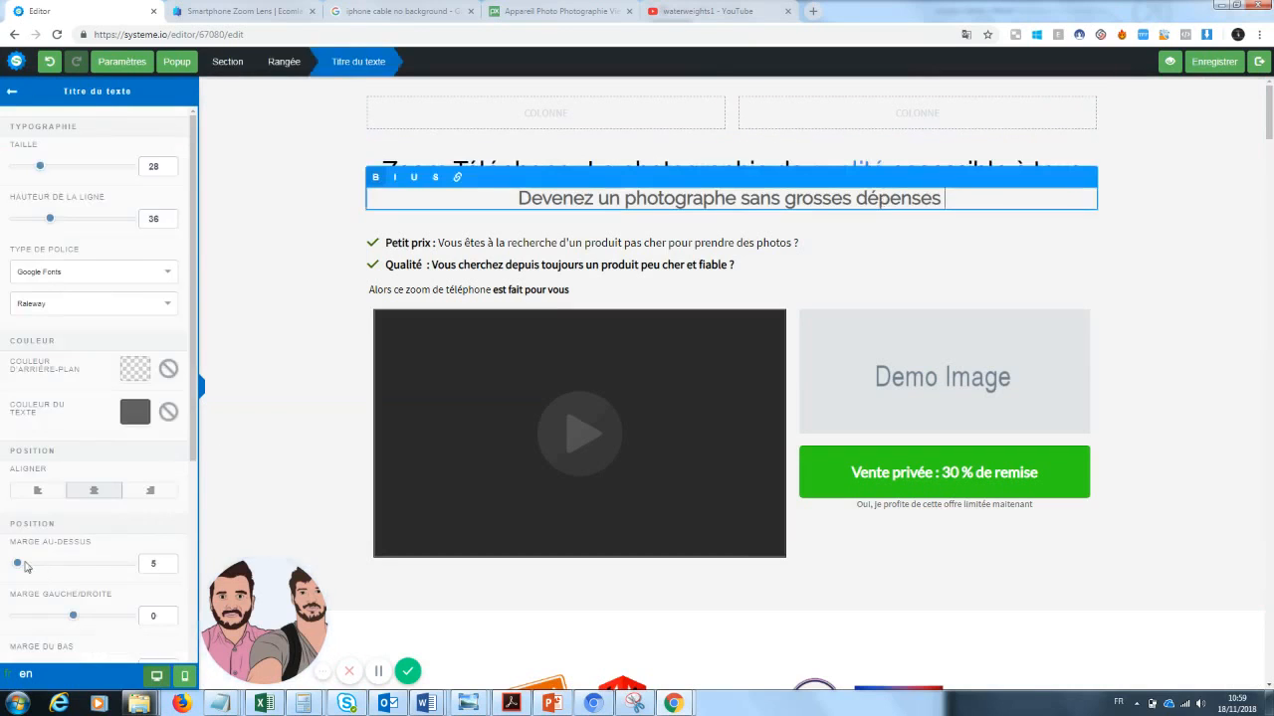
left_click_drag(19, 565, 51, 573)
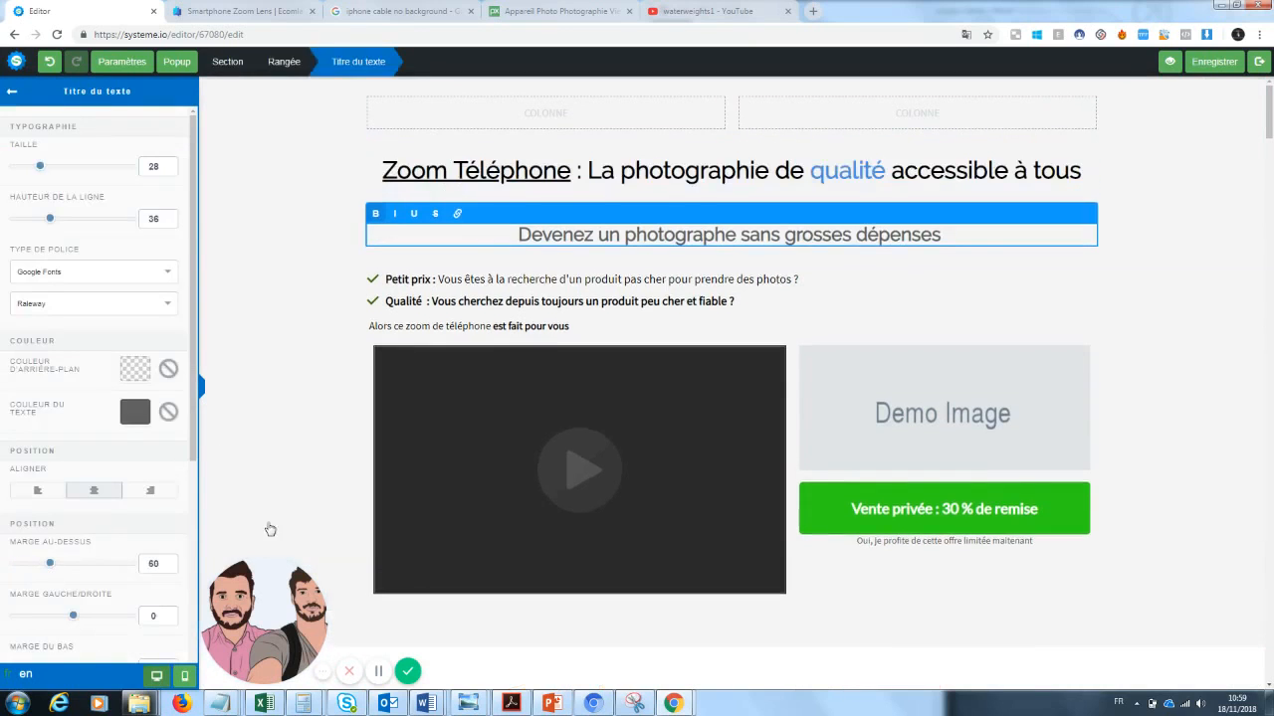
left_click(314, 459)
scroll(805, 298, "down", 1)
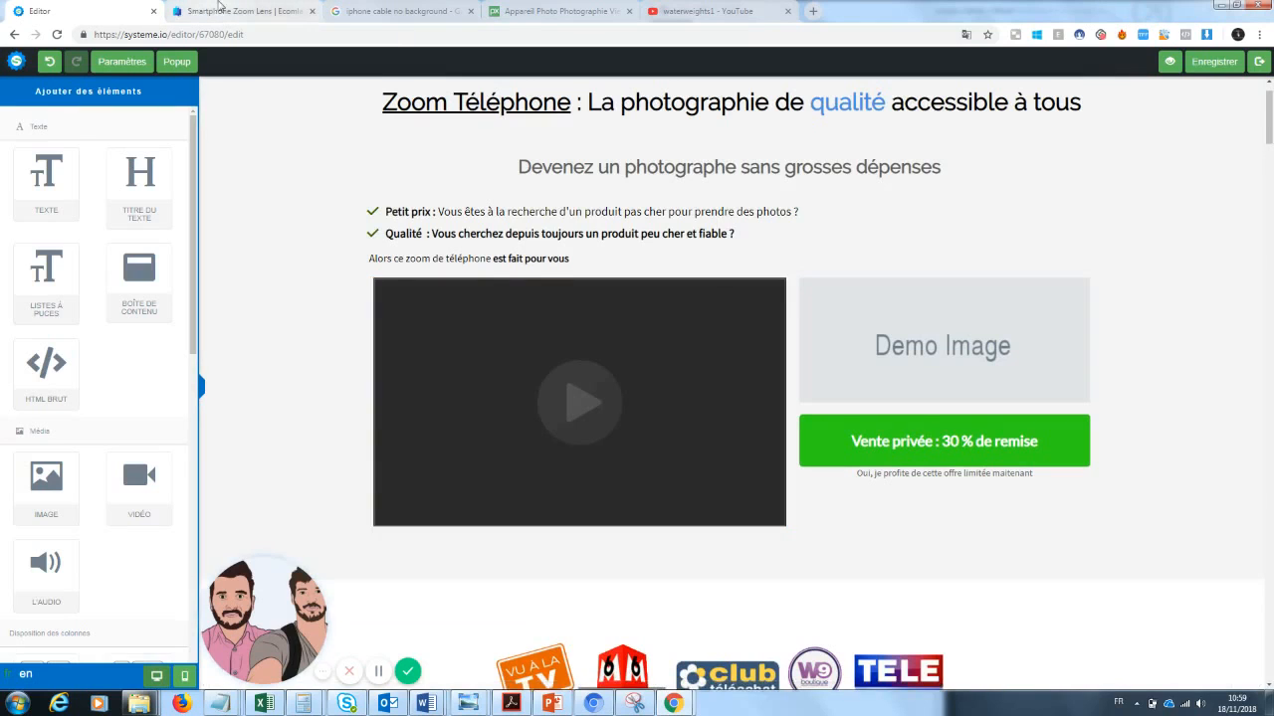
Switch to the ecomlad Smartphone Zoom Lens page, open its zoomlens2 ad video on YouTube, copy the video's URL and close it
left_click(238, 11)
scroll(1260, 106, "down", 3)
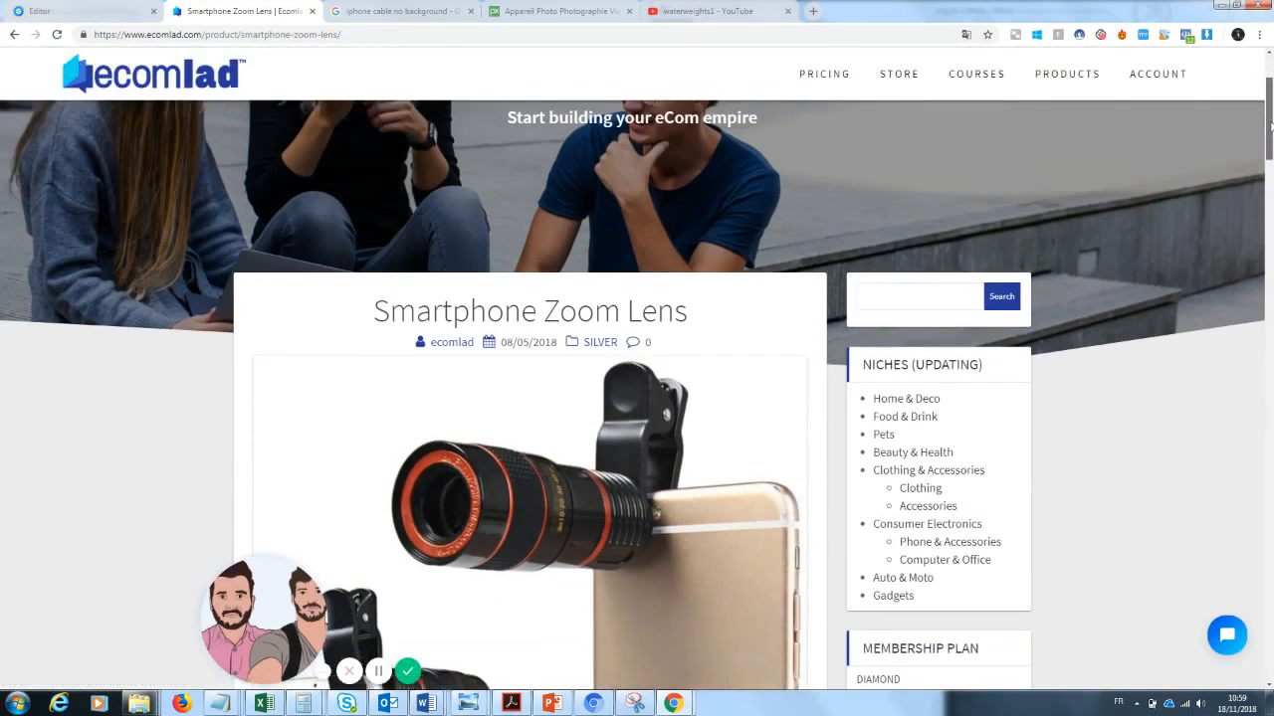
left_click_drag(271, 605, 79, 589)
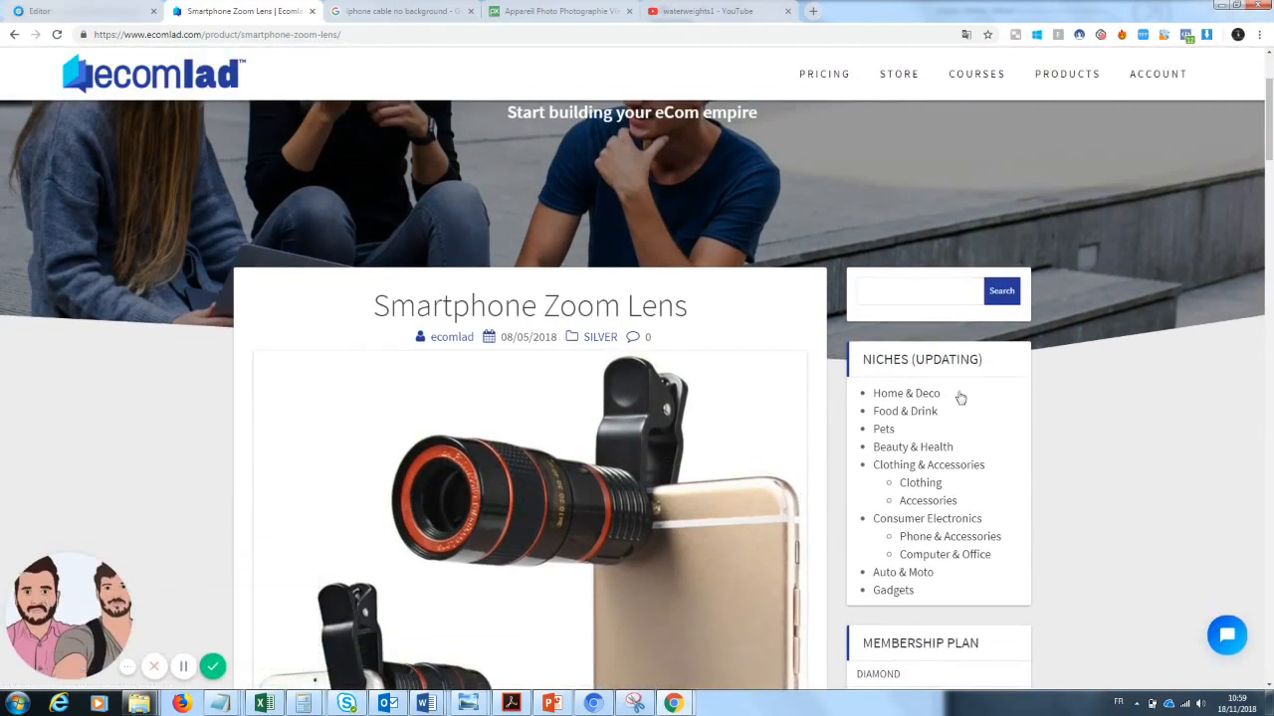
scroll(1267, 125, "down", 2)
left_click_drag(1268, 124, 1269, 329)
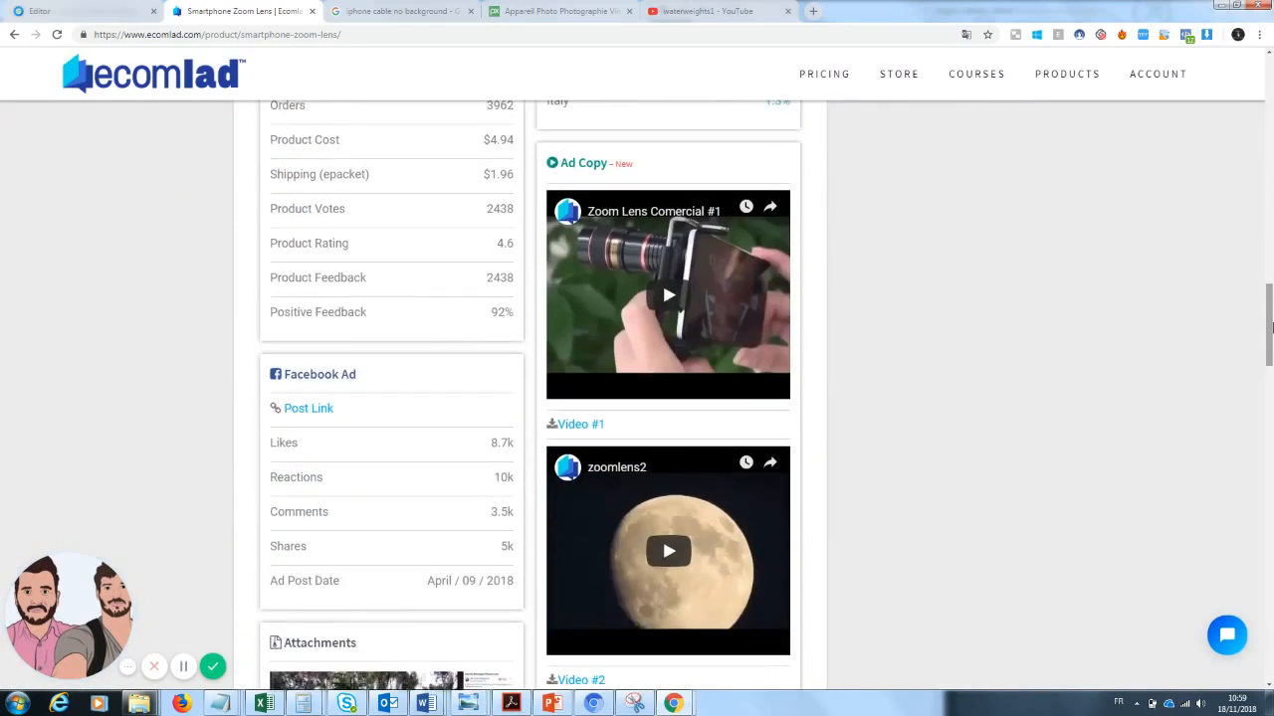
left_click(614, 470)
left_click(414, 34)
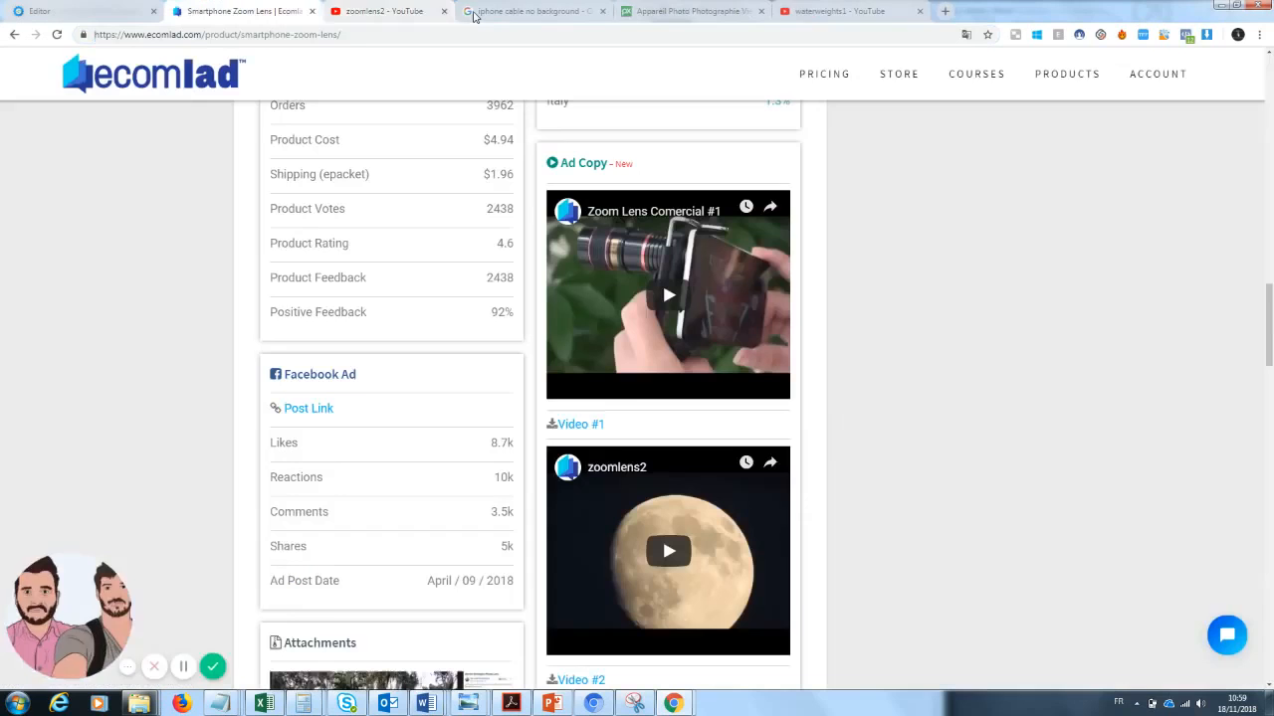
key("ctrl+w")
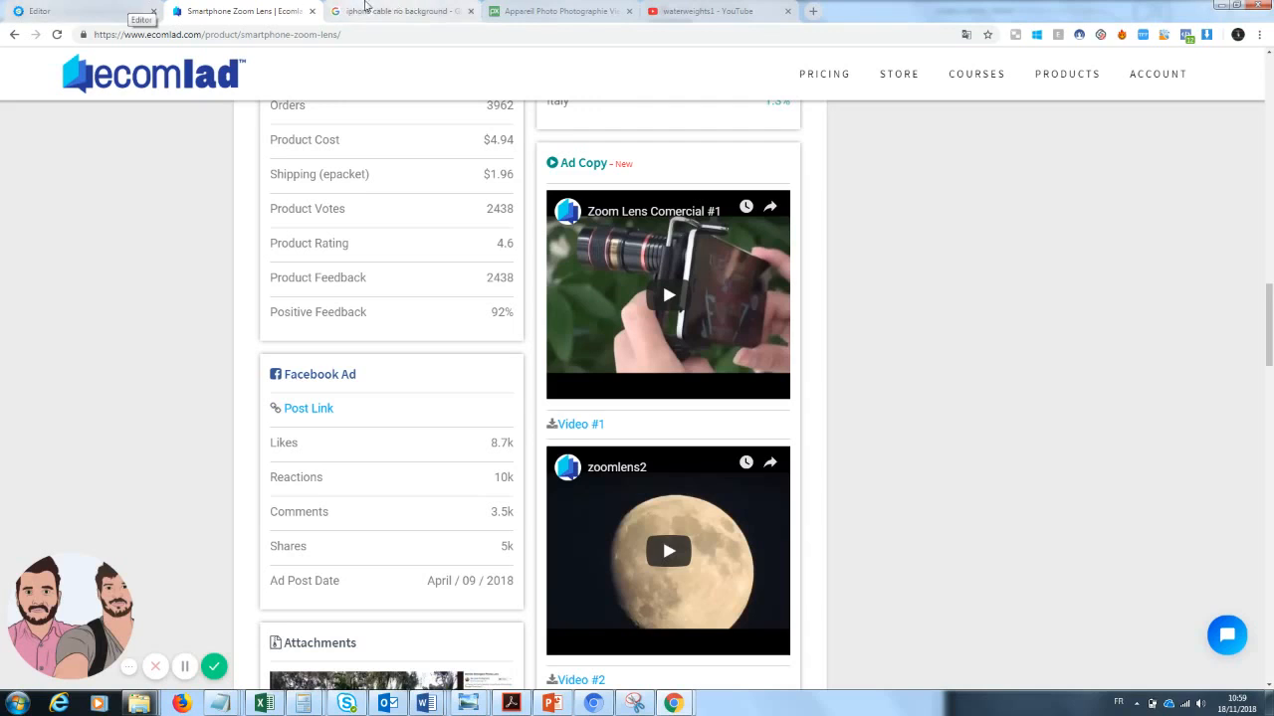
Back in the page editor, replace the video element's YouTube URL with the copied zoomlens2 link and save the page
left_click(150, 10)
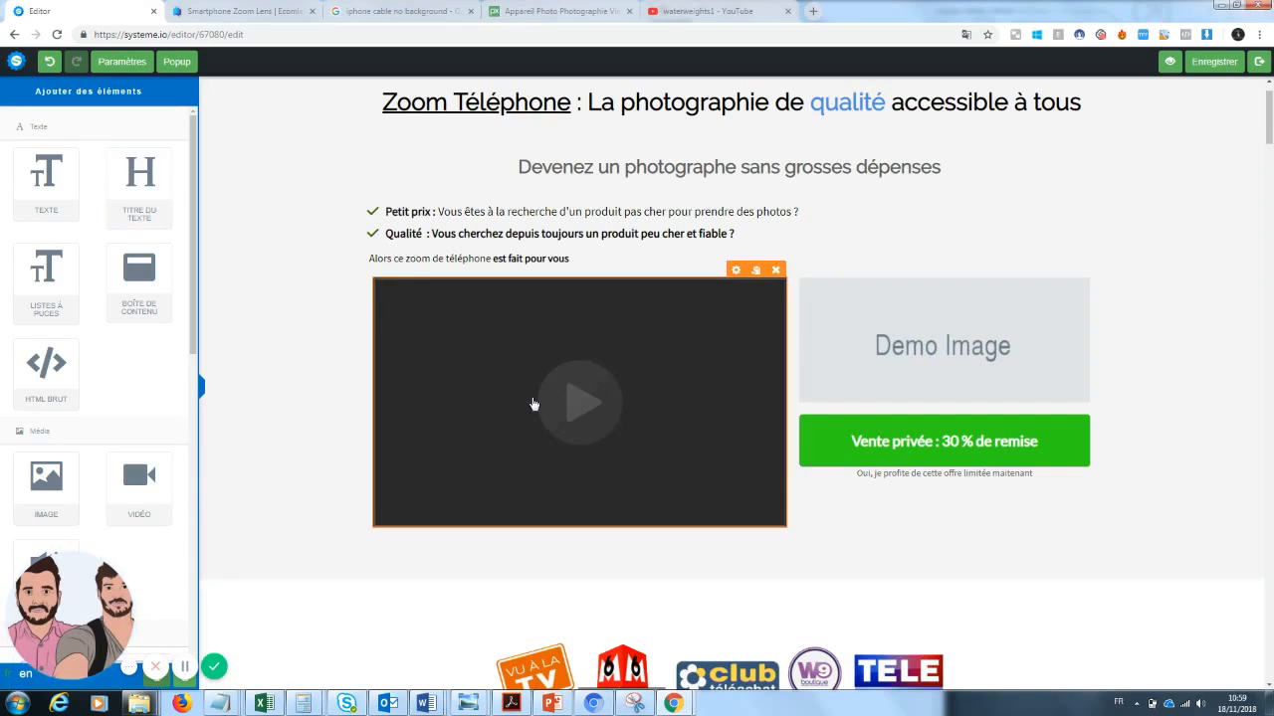
left_click(736, 271)
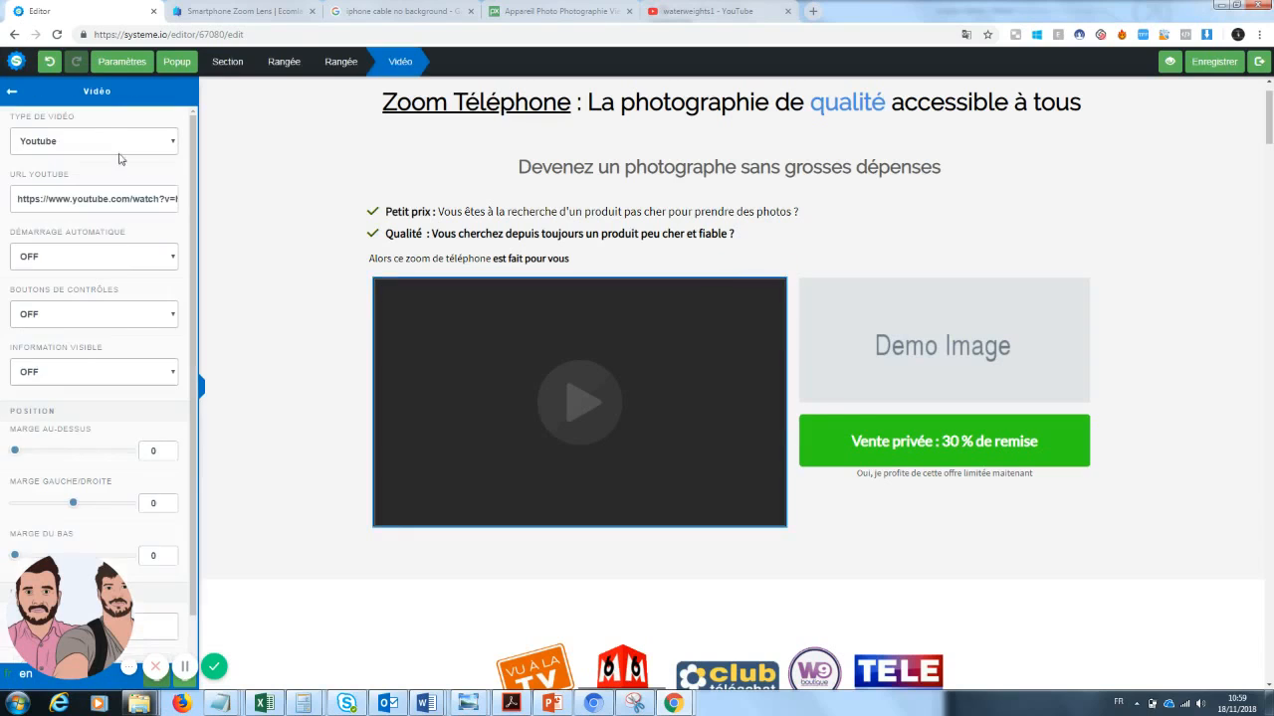
triple_click(115, 195)
key("ctrl+v")
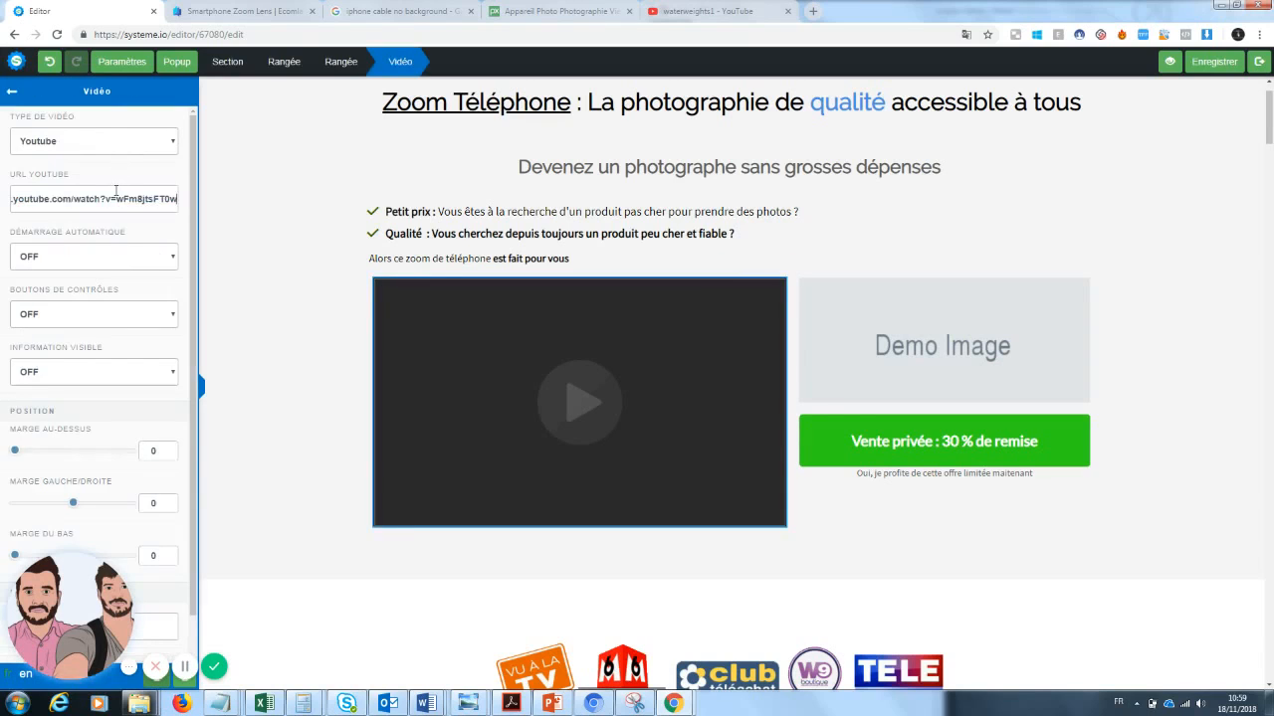
left_click(1216, 63)
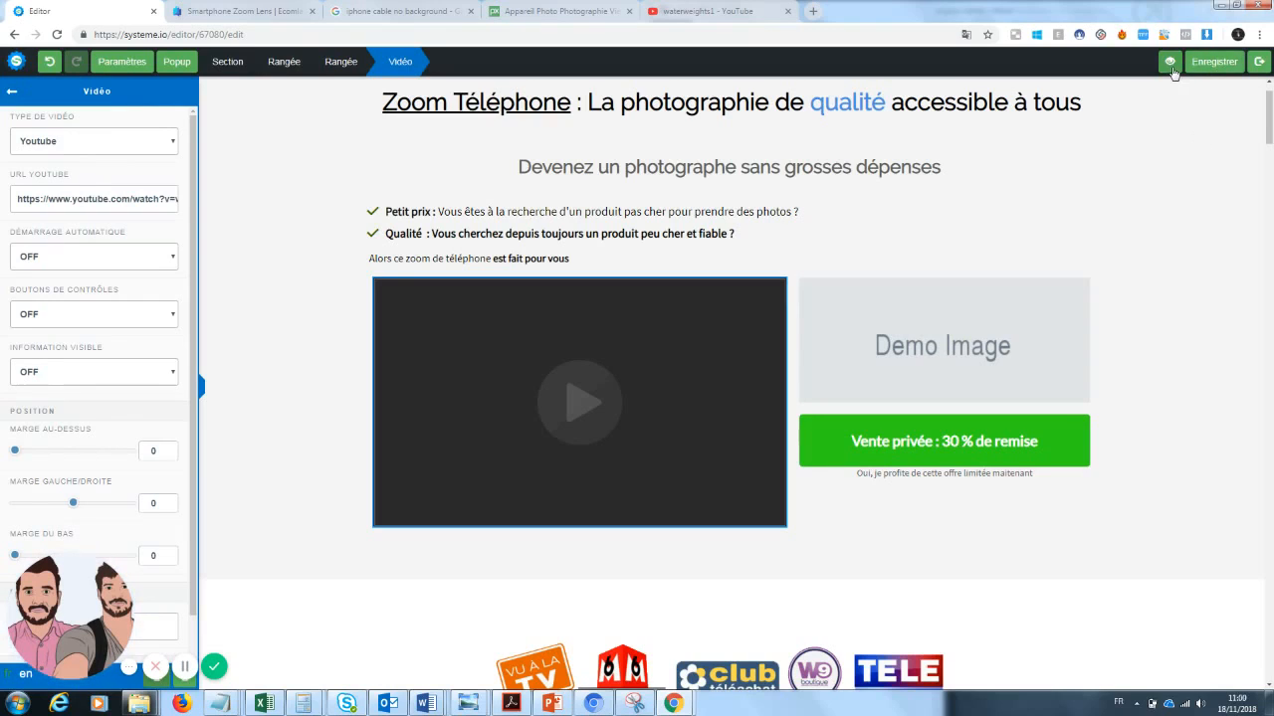
Preview the sales page past the browser's pop-up blocking, dismiss the exit offer and check the top section with the video
left_click(1172, 68)
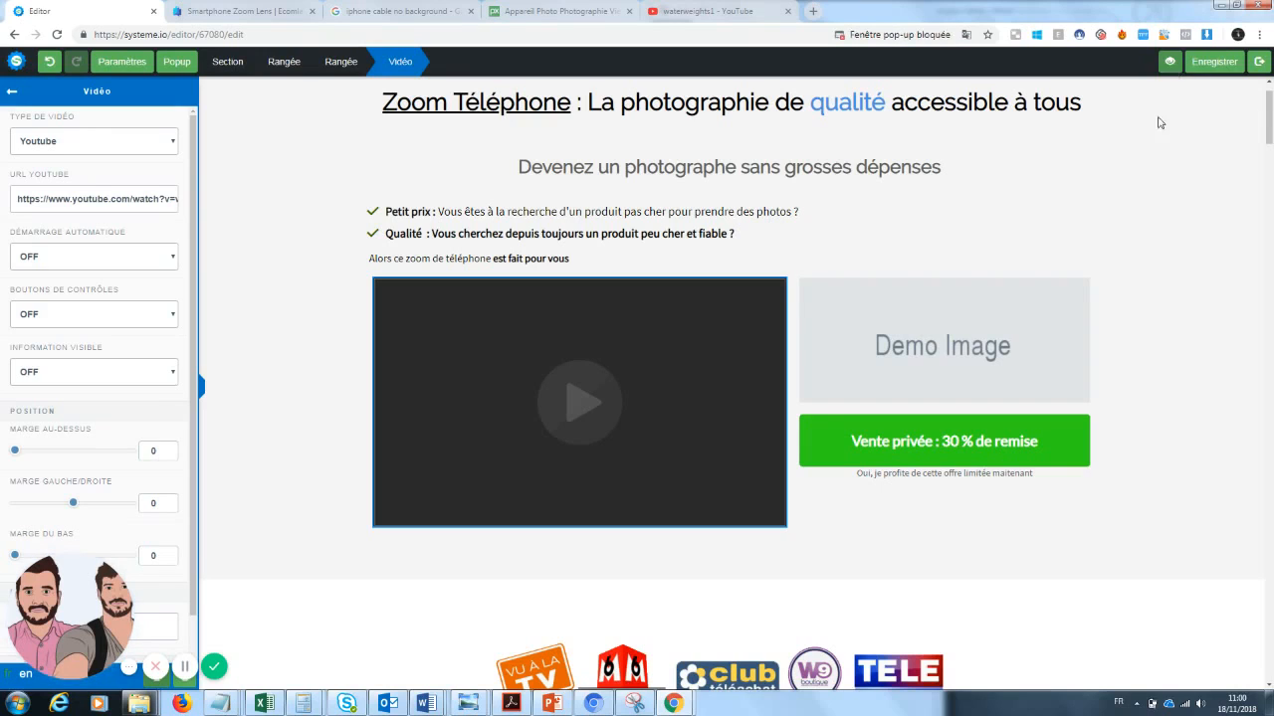
left_click(899, 33)
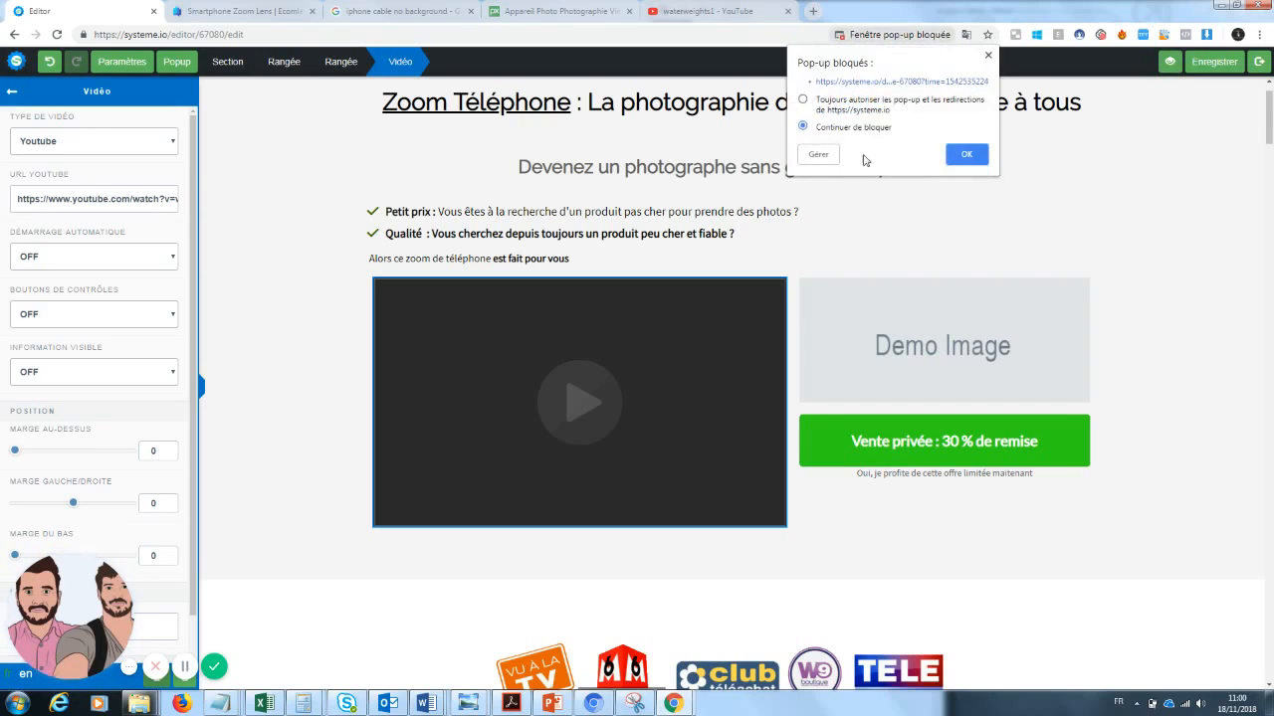
left_click(966, 154)
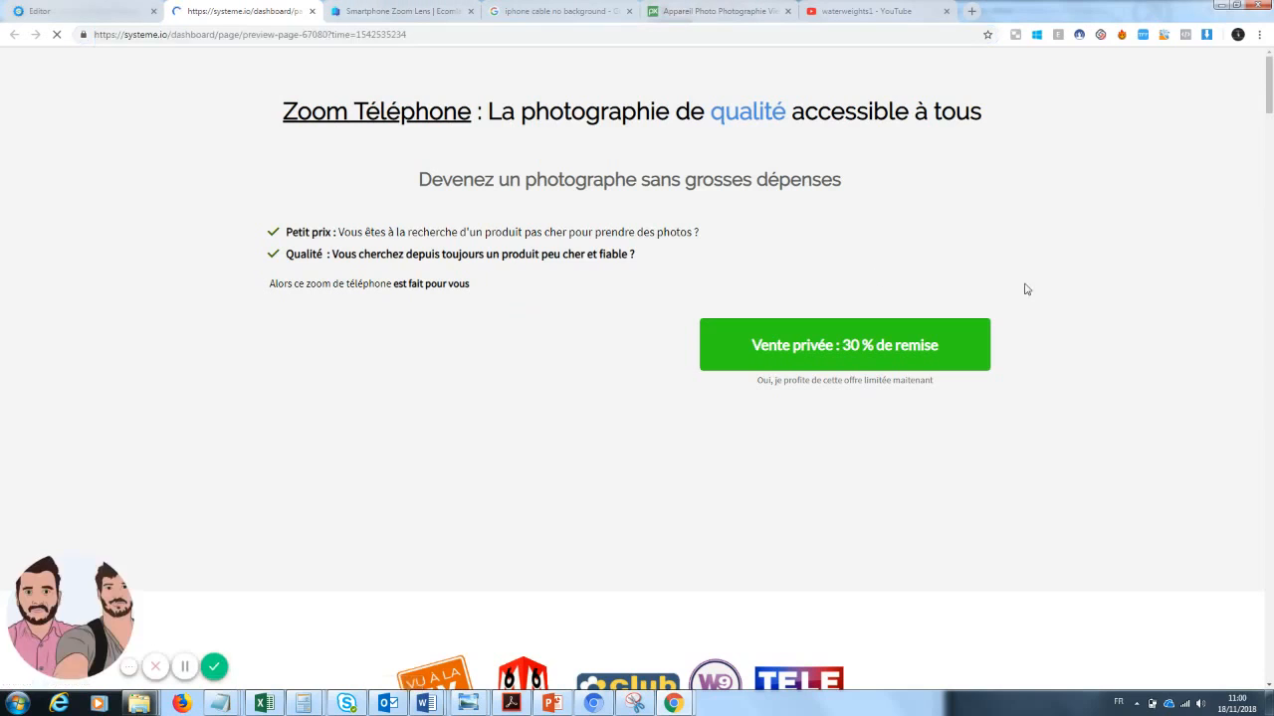
left_click_drag(1270, 101, 1272, 105)
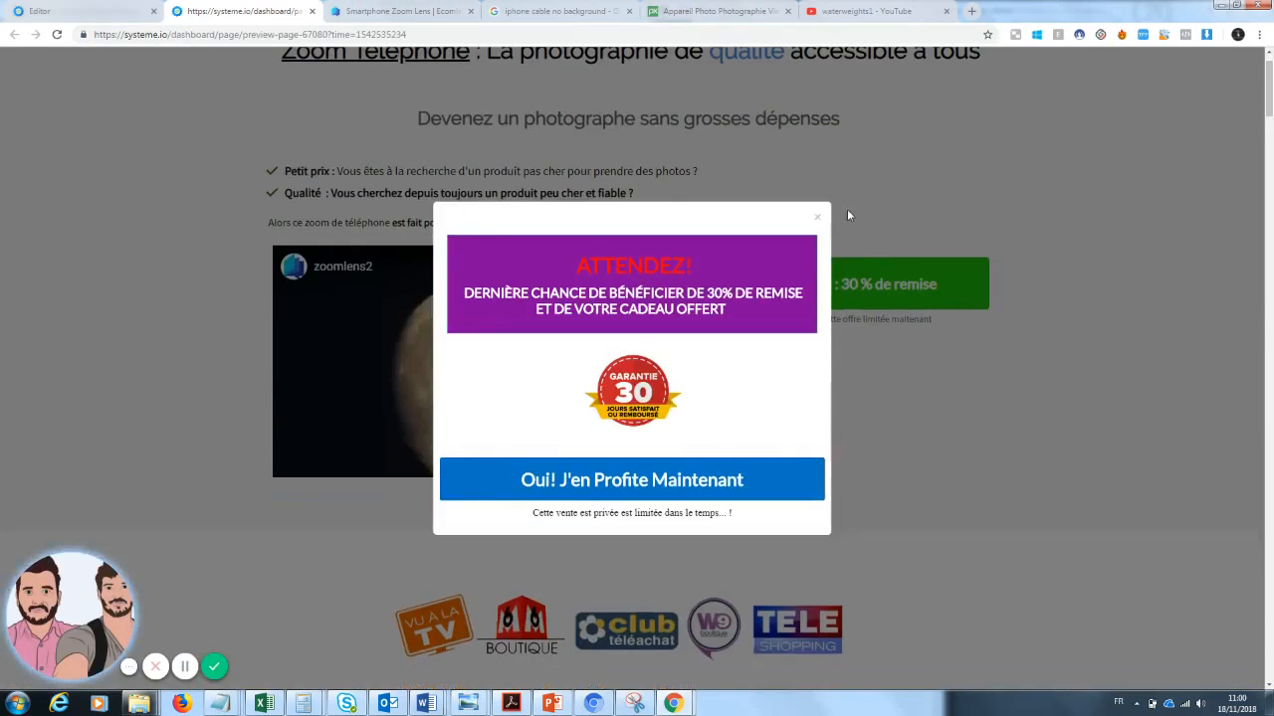
left_click(817, 217)
scroll(1270, 92, "up", 1)
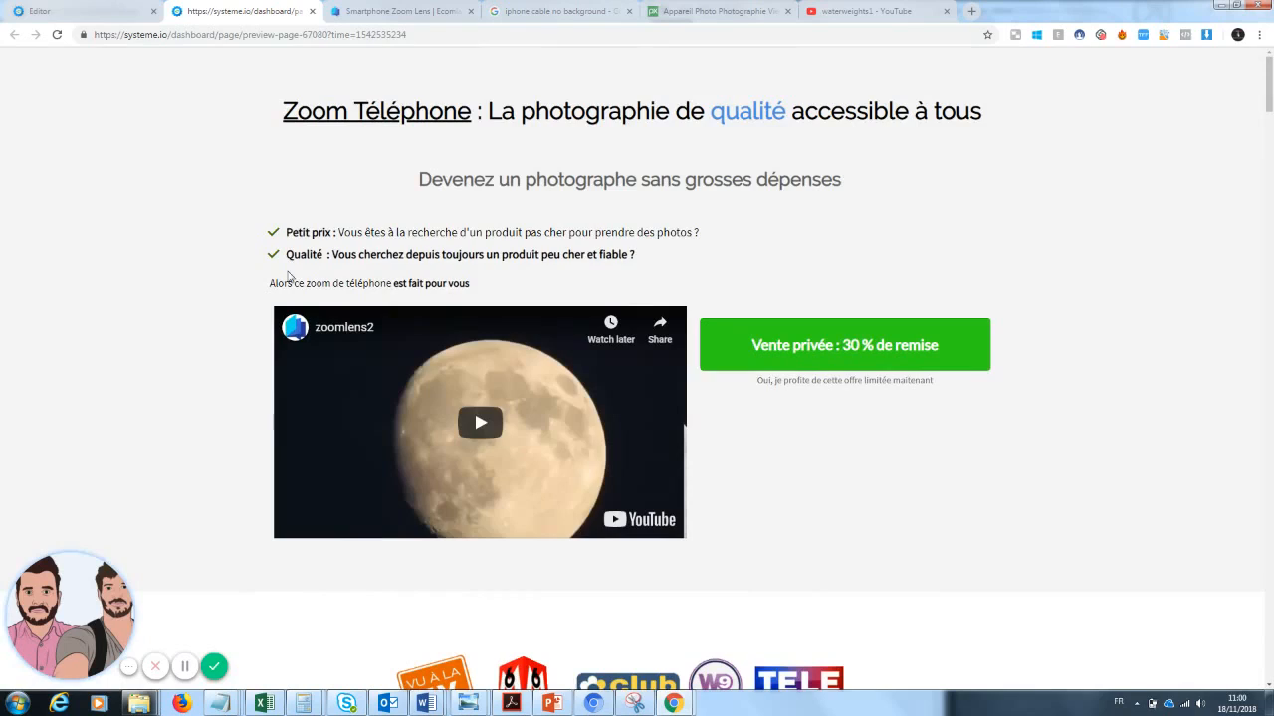
Return to the page editor and add a full-width text element below the video reading "VU sur YOUTUBE !!"
left_click(104, 11)
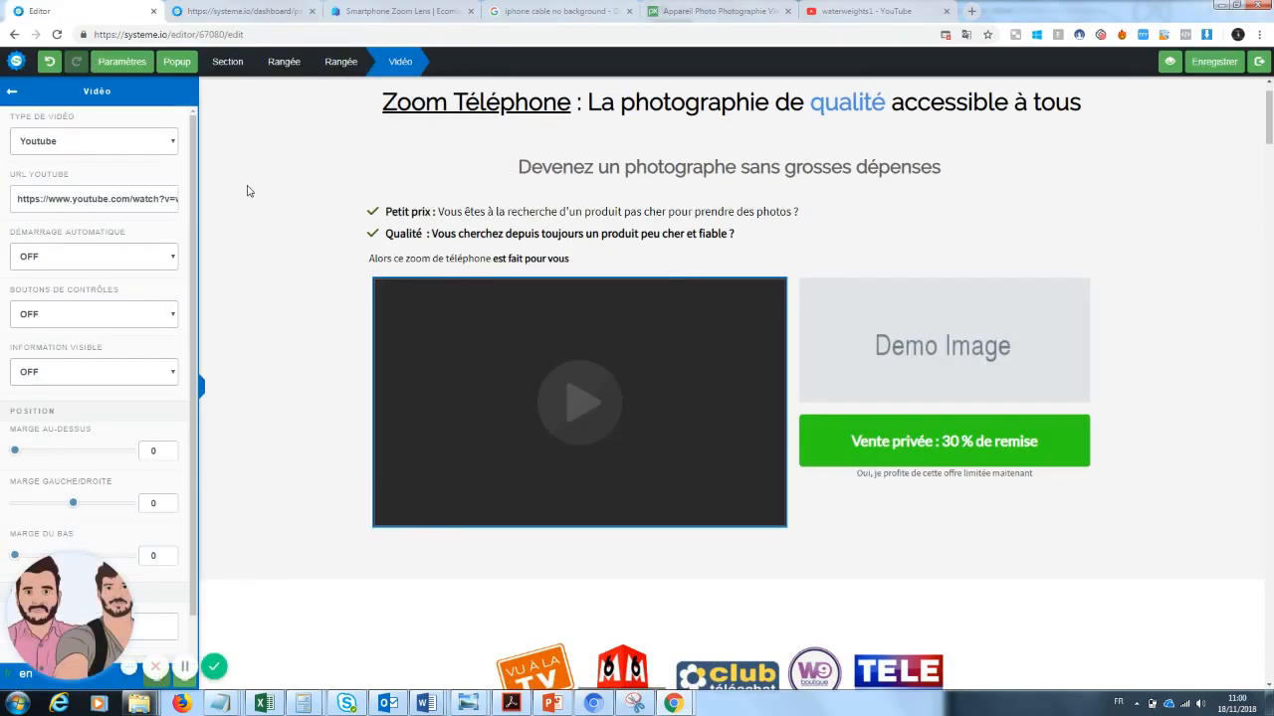
left_click(15, 94)
left_click_drag(46, 174, 568, 548)
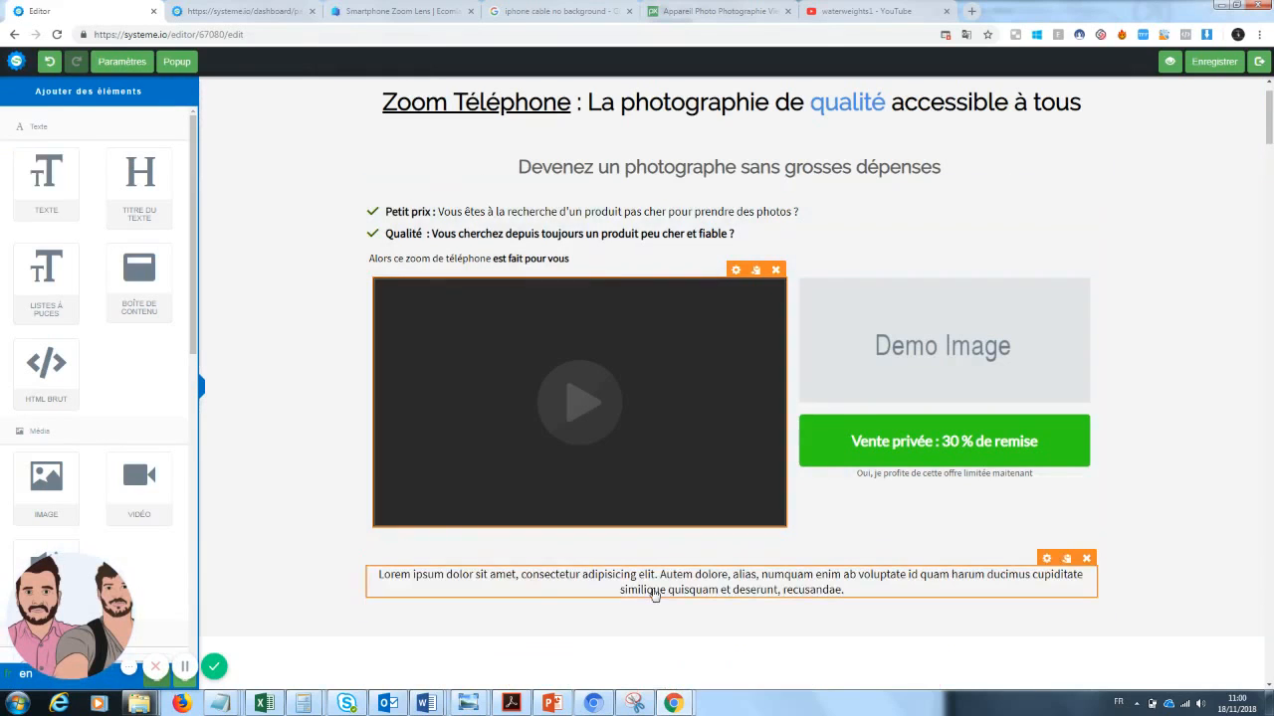
left_click(654, 594)
left_click_drag(865, 591, 372, 573)
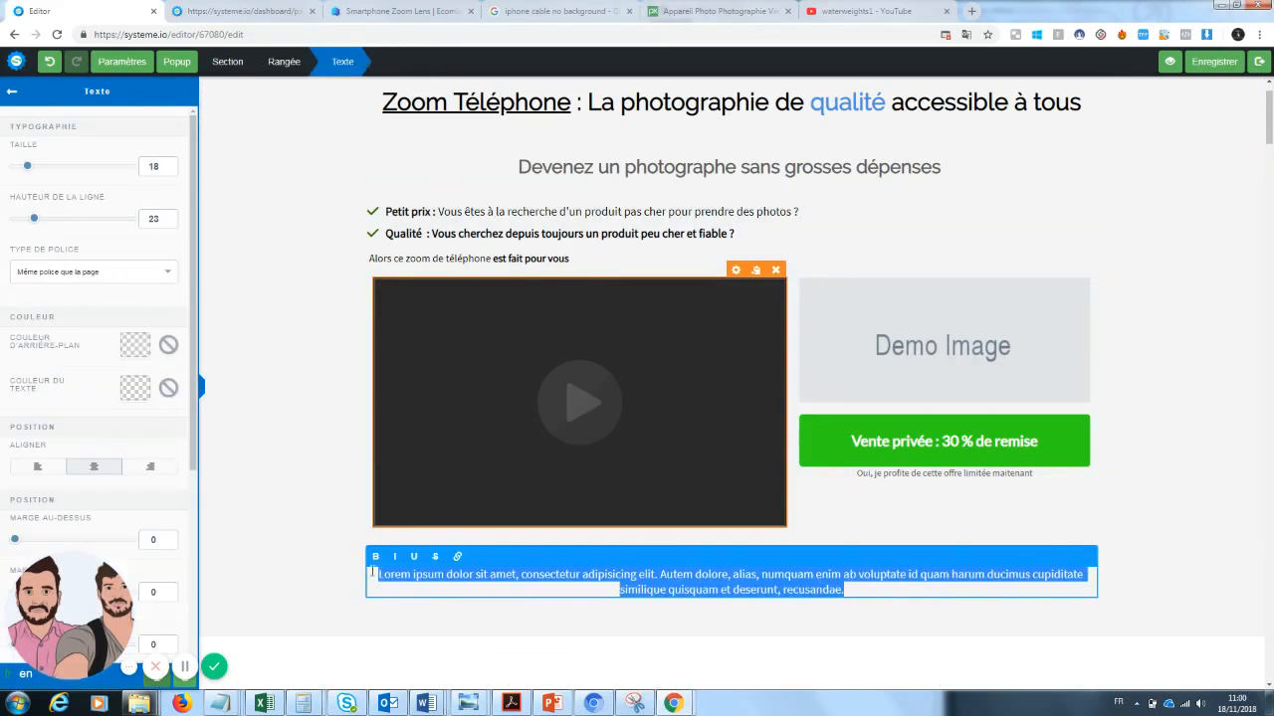
type("VU sur")
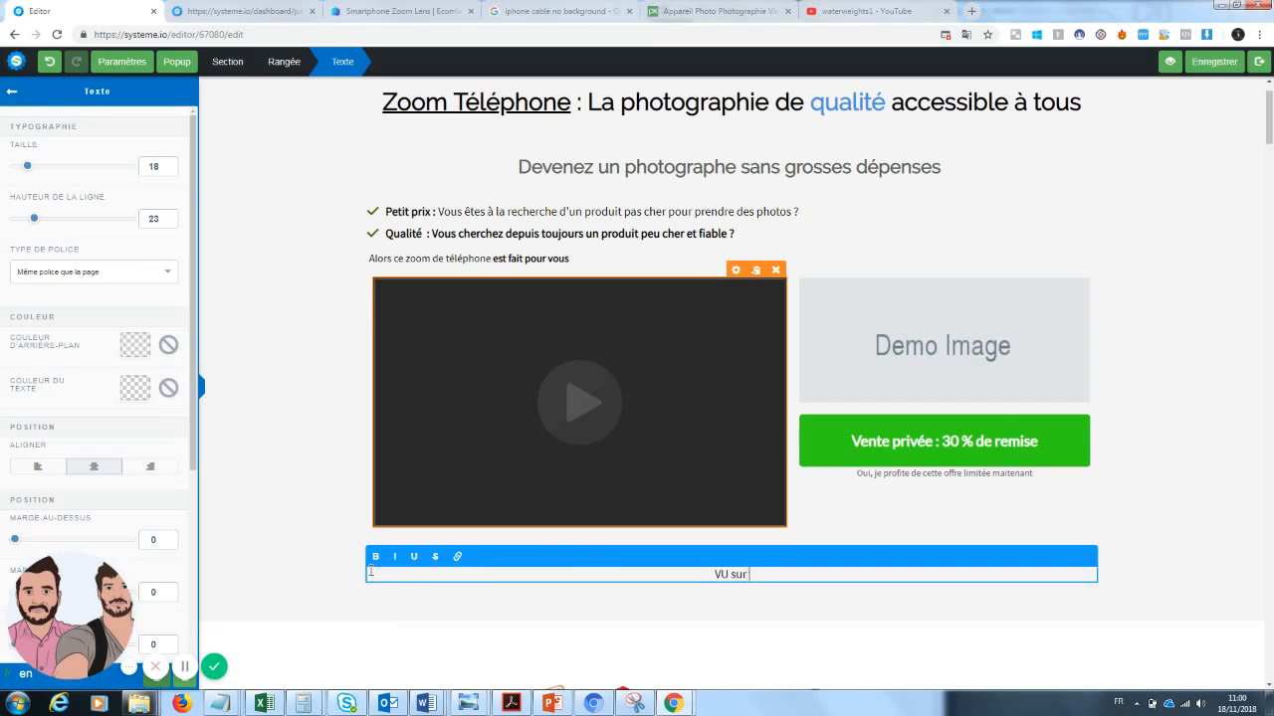
type(" YOUTUBE !!")
left_click(1270, 112)
scroll(1268, 127, "down", 2)
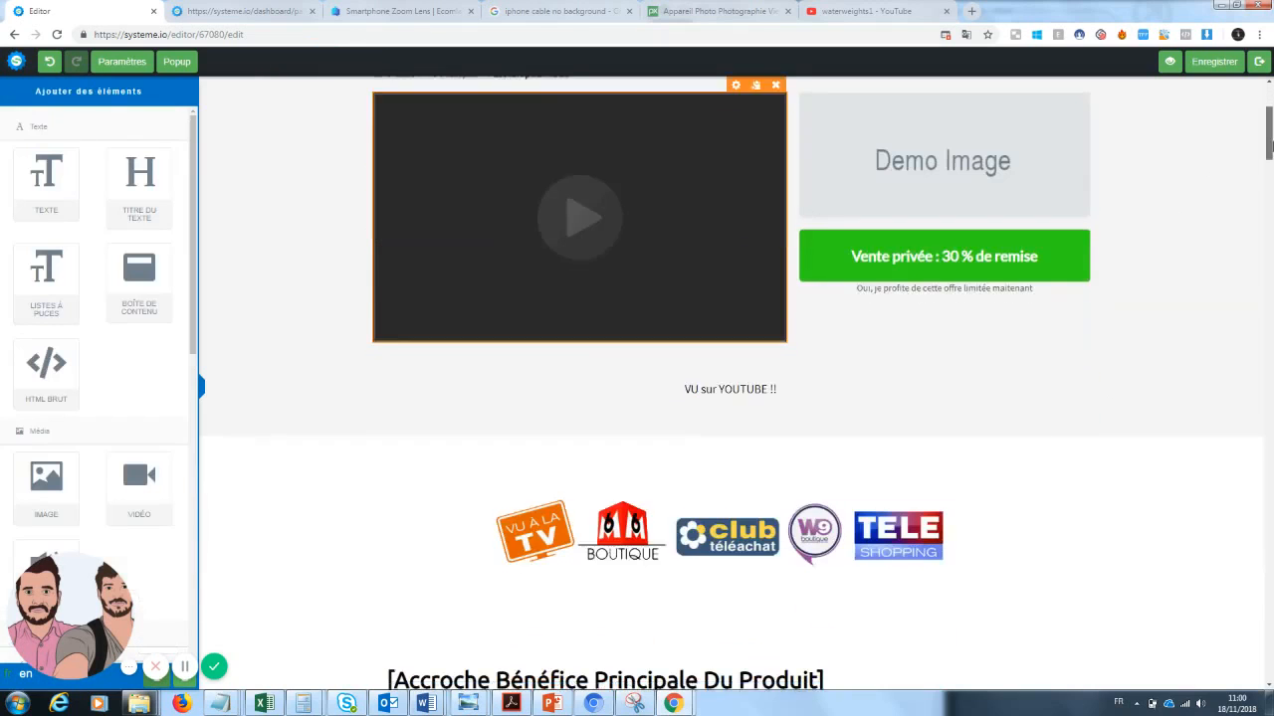
left_click(766, 378)
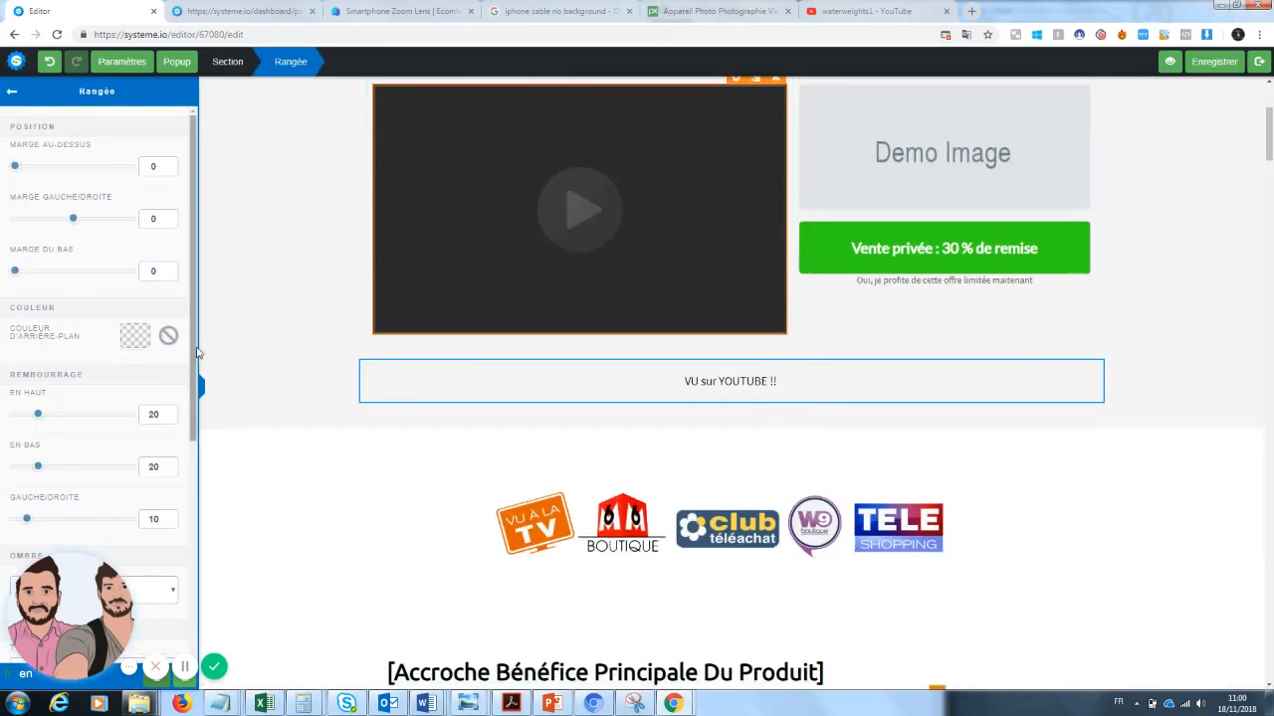
scroll(162, 377, "down", 5)
left_click_drag(54, 604, 311, 604)
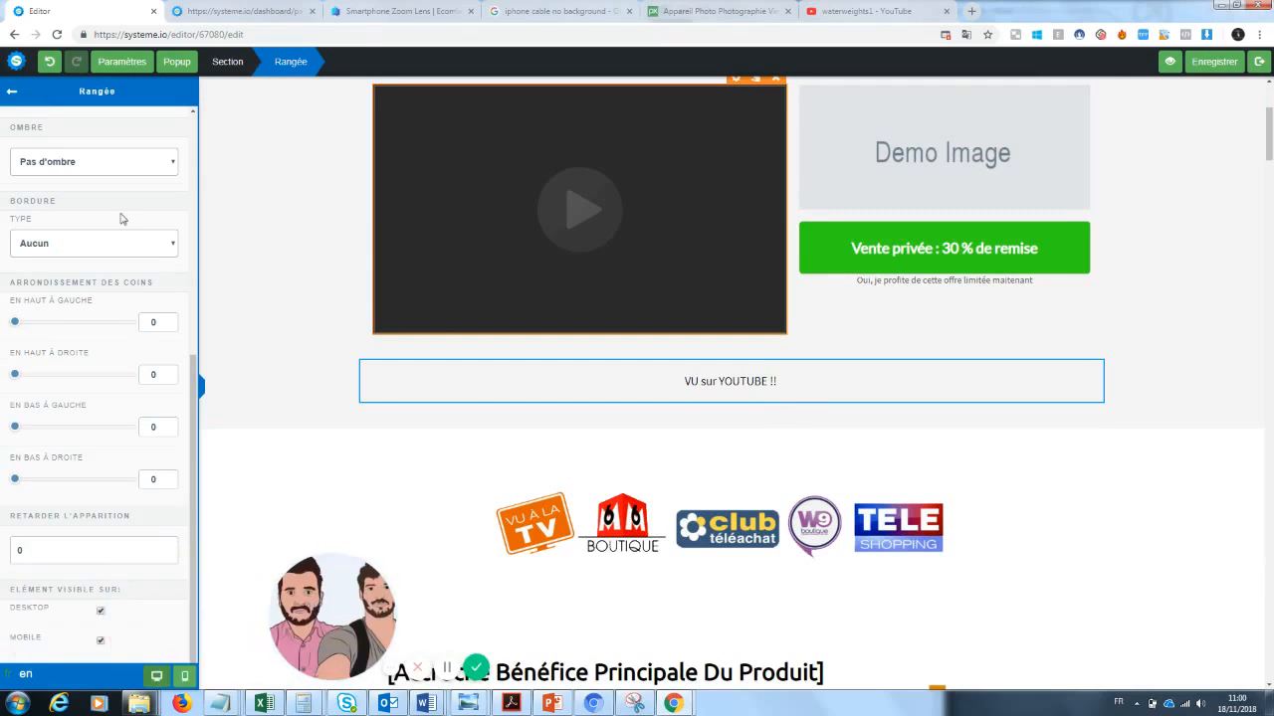
left_click(122, 62)
scroll(194, 401, "down", 4)
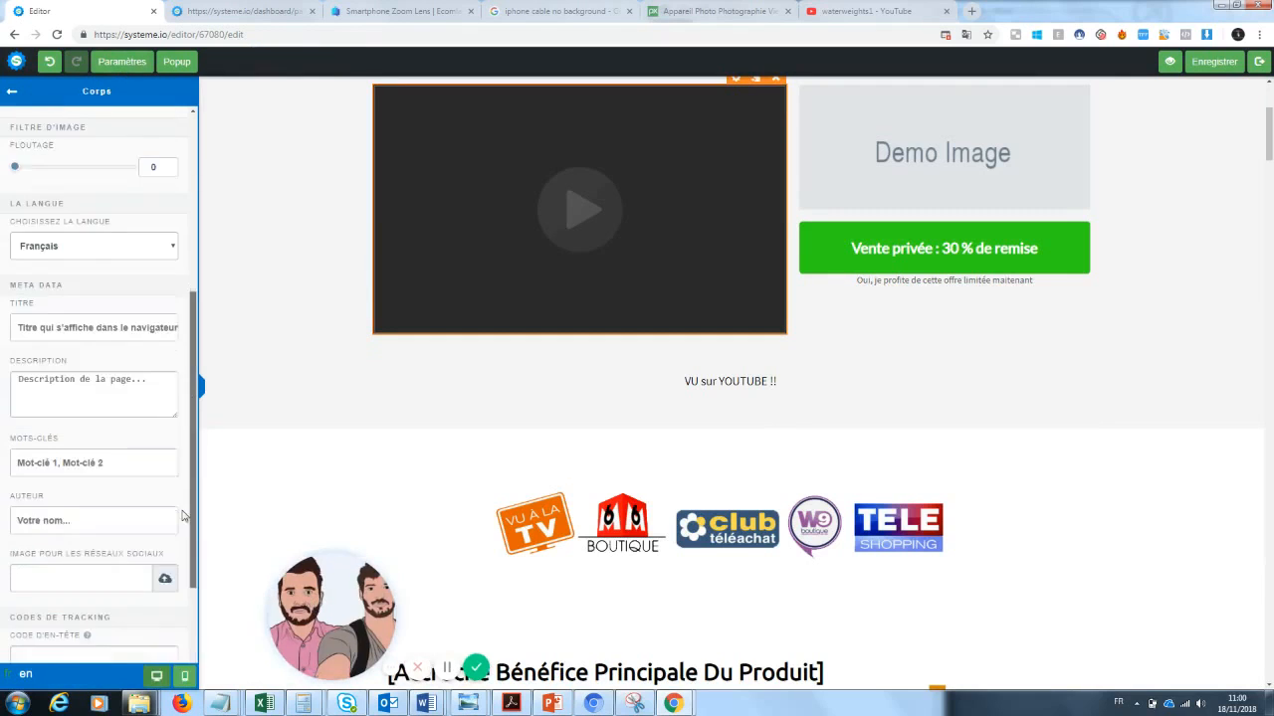
scroll(179, 249, "up", 3)
left_click(136, 62)
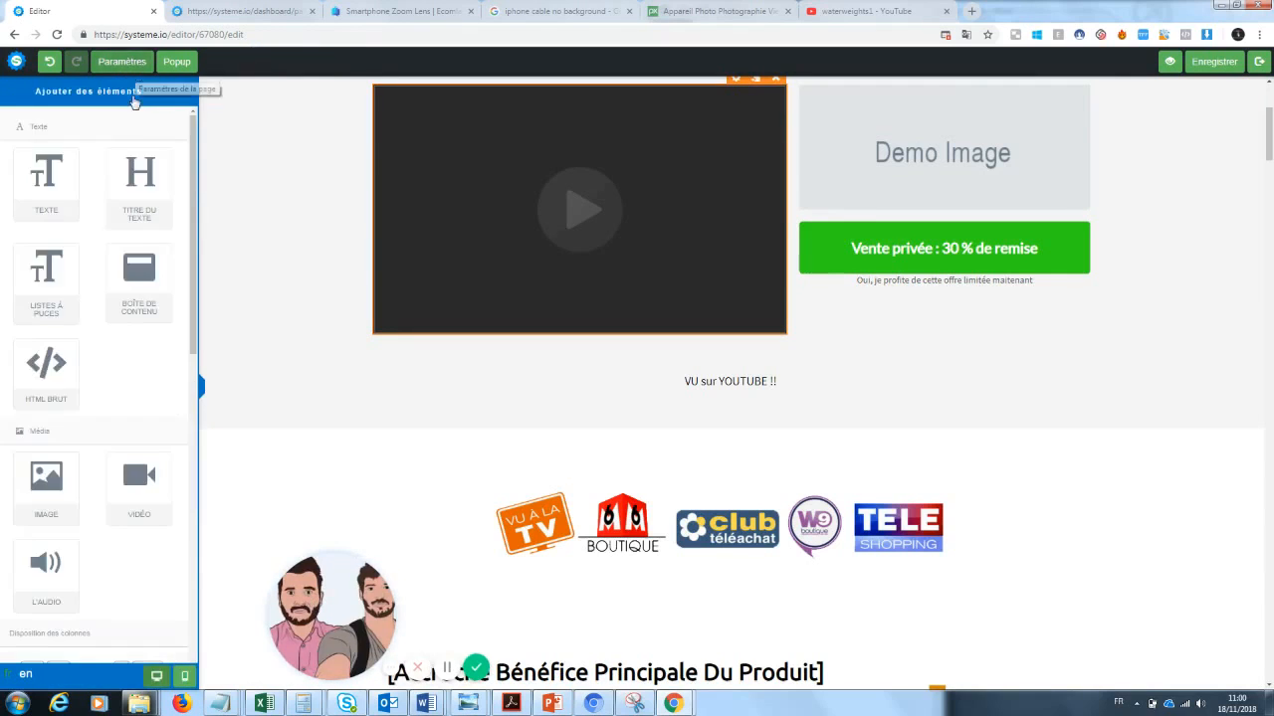
Insert a 1/3–2/3 column layout directly below the video and add the text "VU sur Youtube !!" in its narrow column
scroll(192, 373, "down", 3)
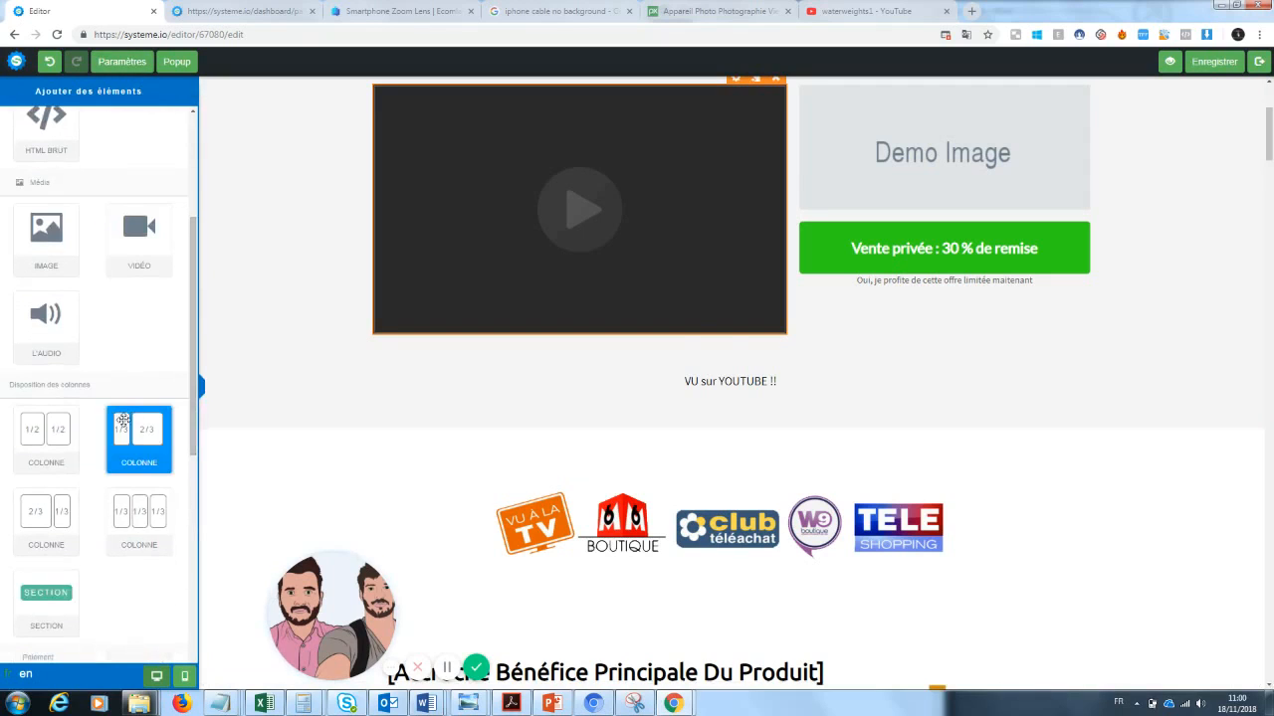
left_click_drag(138, 437, 676, 343)
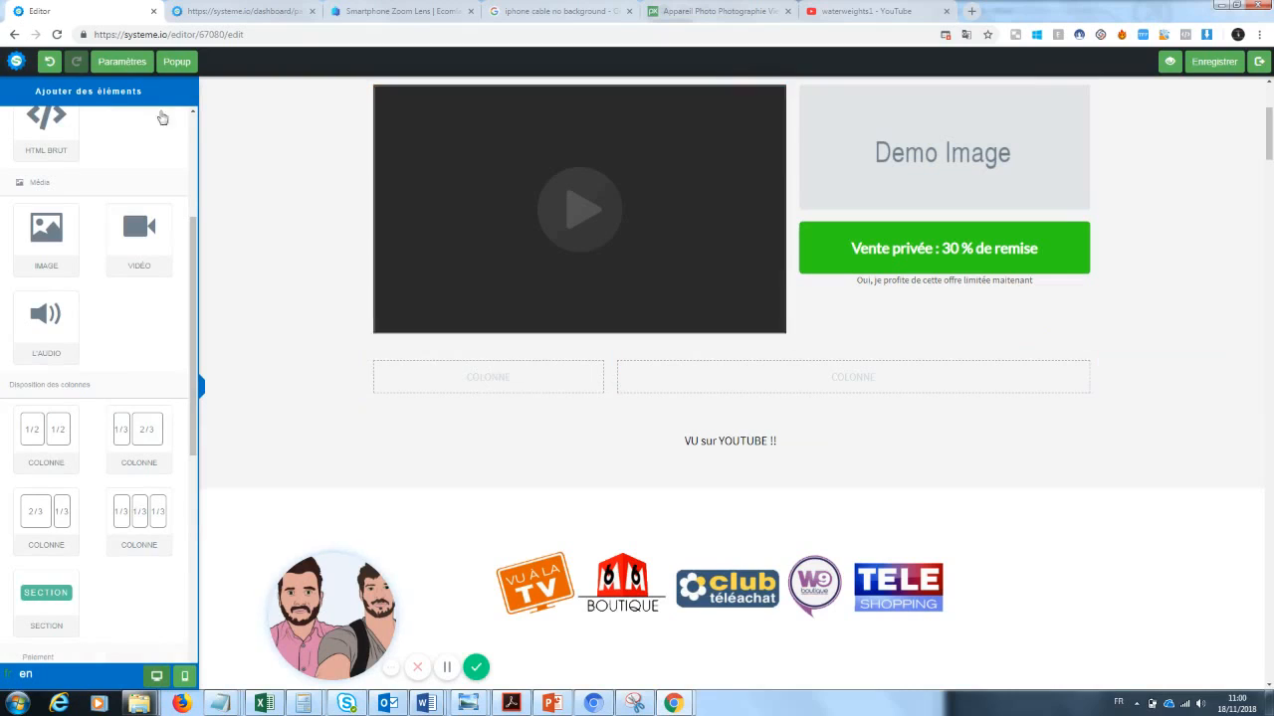
left_click_drag(192, 353, 196, 211)
left_click_drag(62, 184, 508, 379)
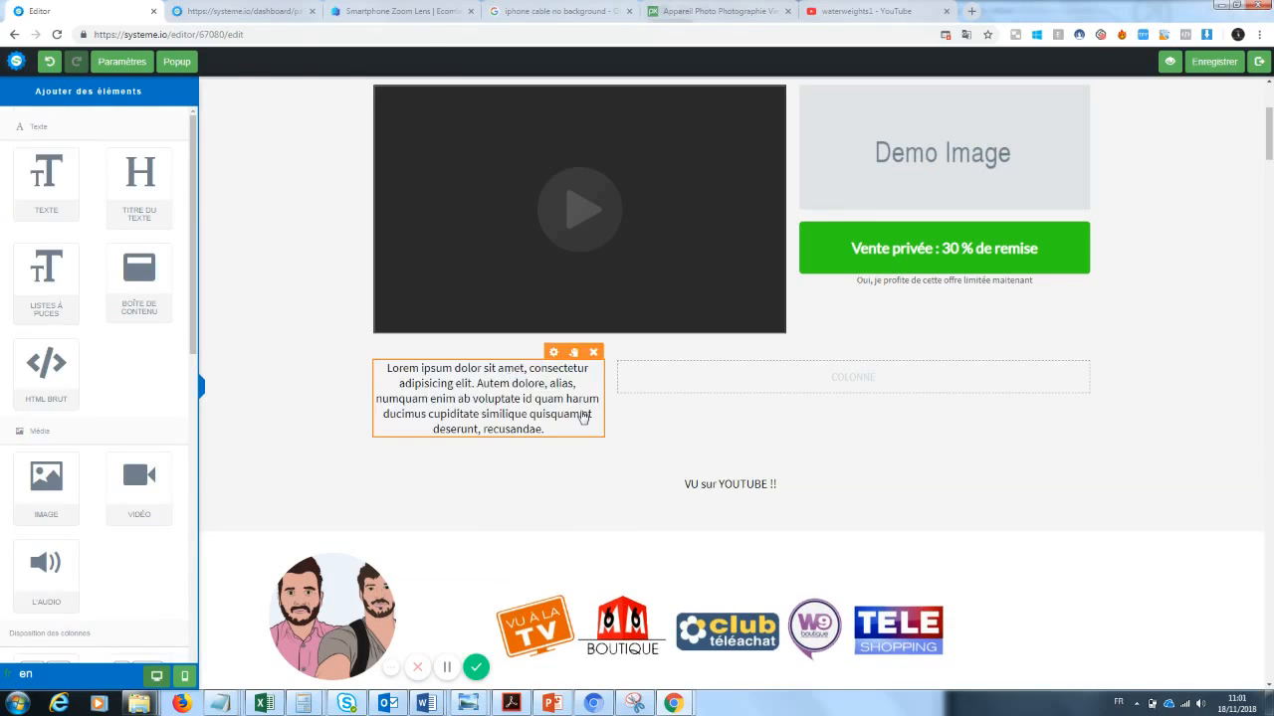
double_click(582, 416)
type("VU su")
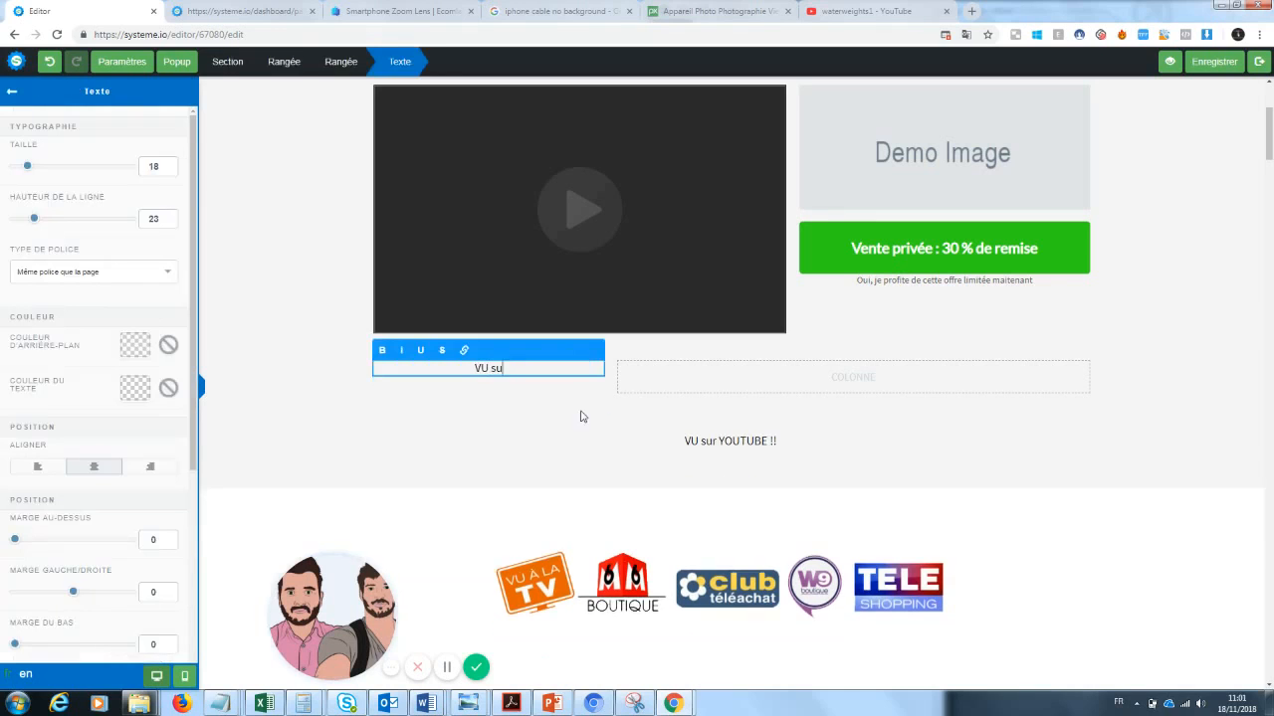
type("r Youtube !!")
left_click(603, 455)
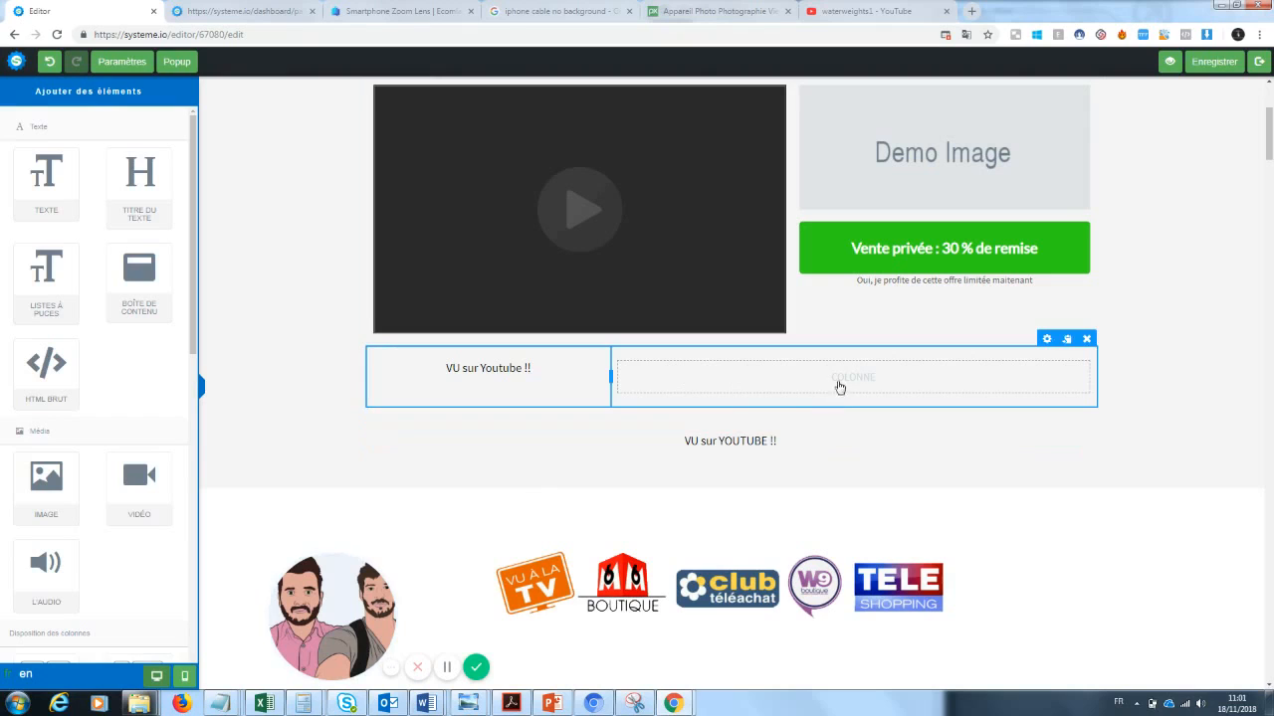
Add a text element in the wide column beside it reading "Des milliers de clients déjàn satisfaits !"
left_click_drag(46, 179, 836, 368)
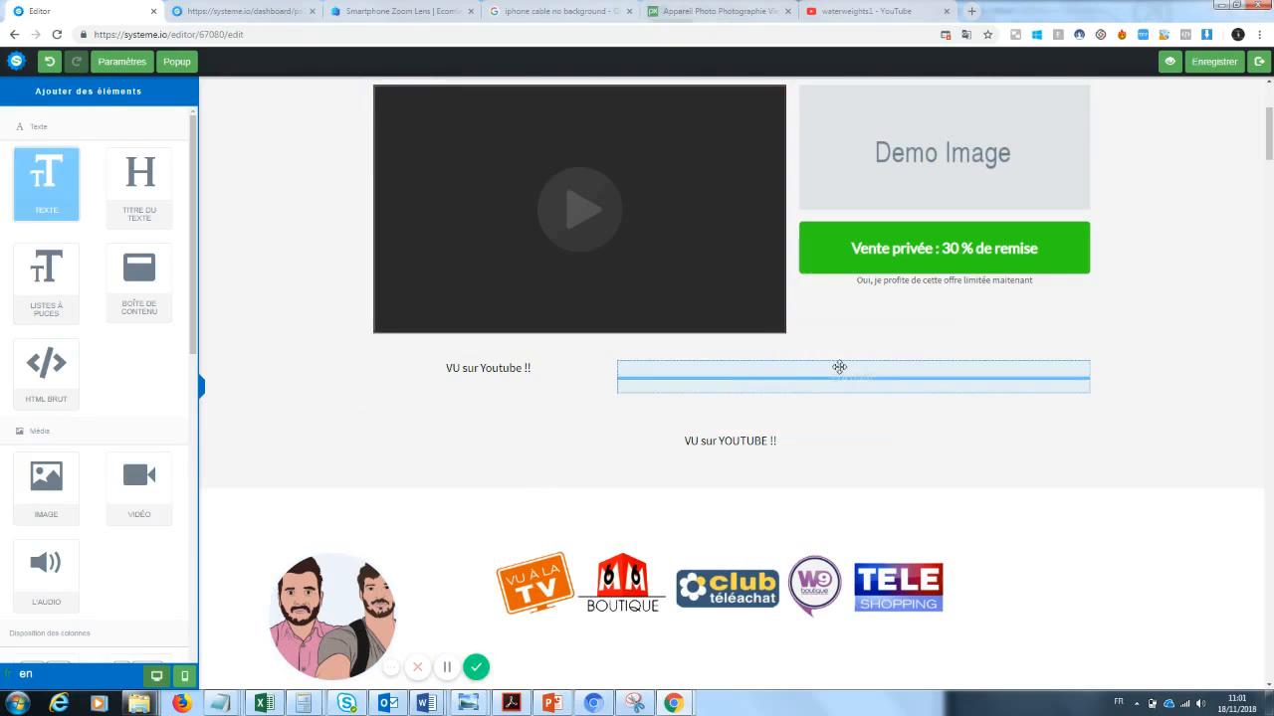
triple_click(811, 386)
key("Delete")
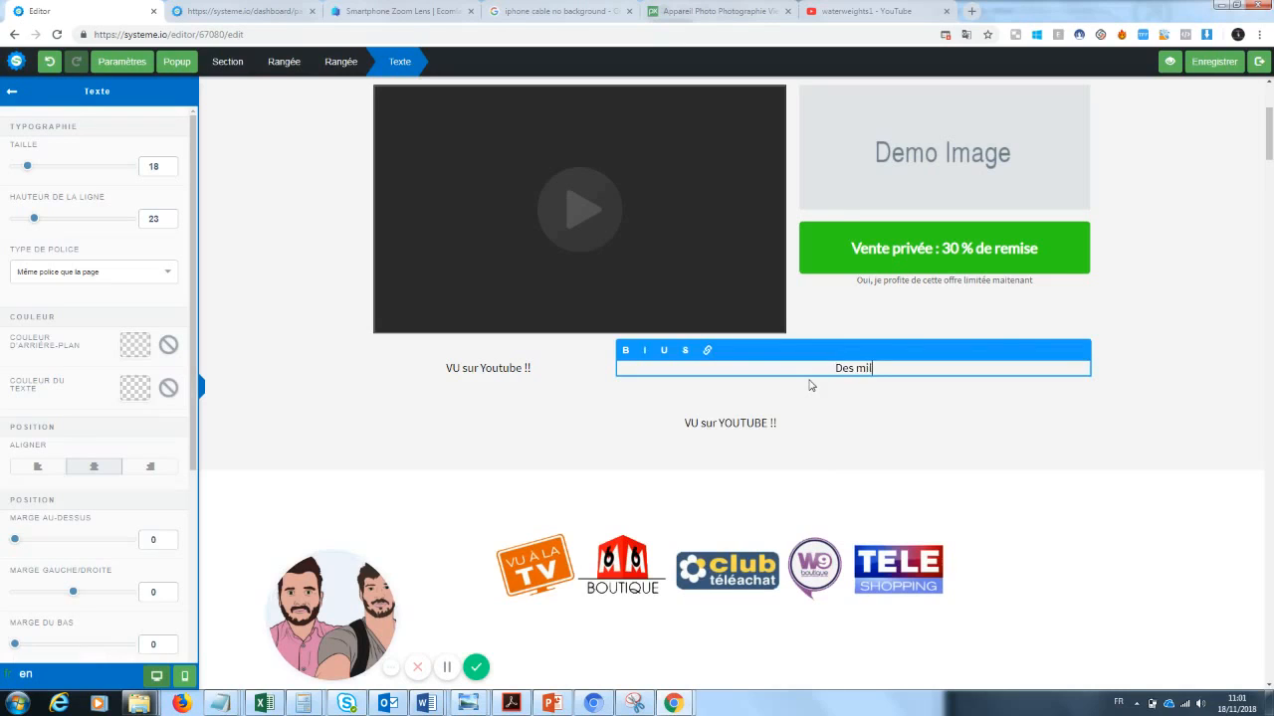
type("Des milliers de clients déjàn satisfaits !")
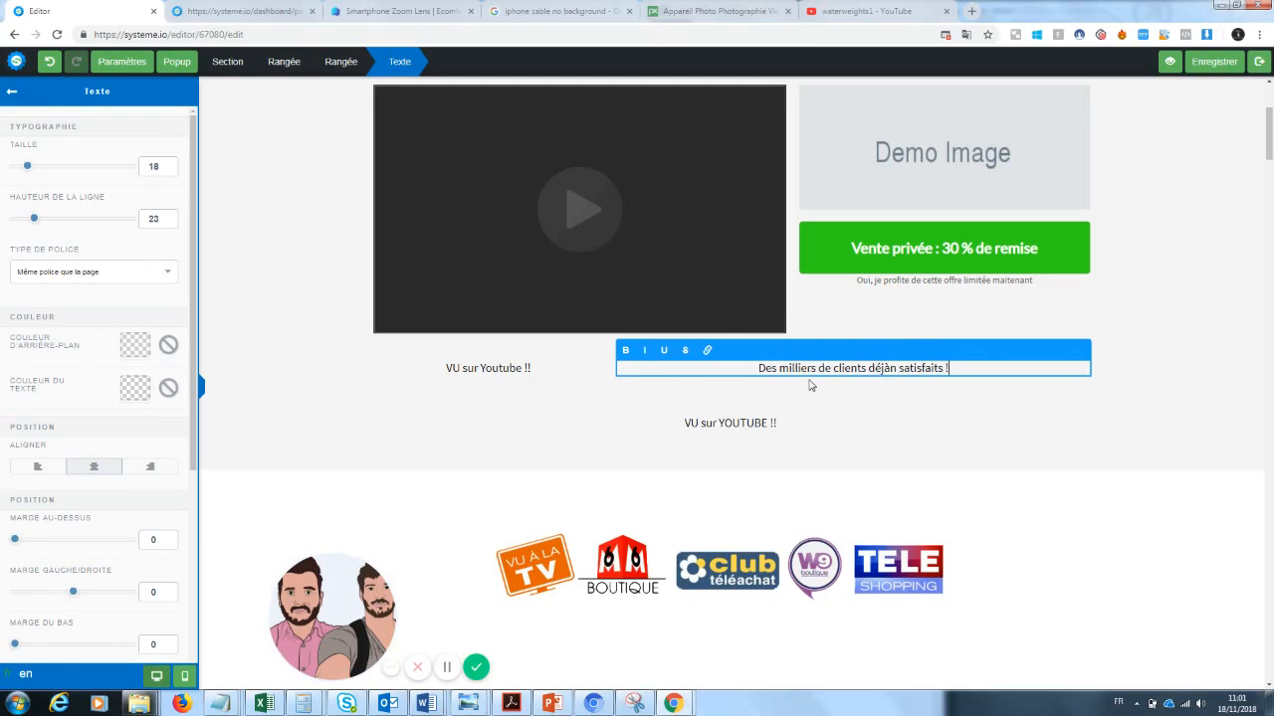
Delete the row holding the duplicate "VU sur YOUTUBE !!" text under the two columns
left_click(741, 448)
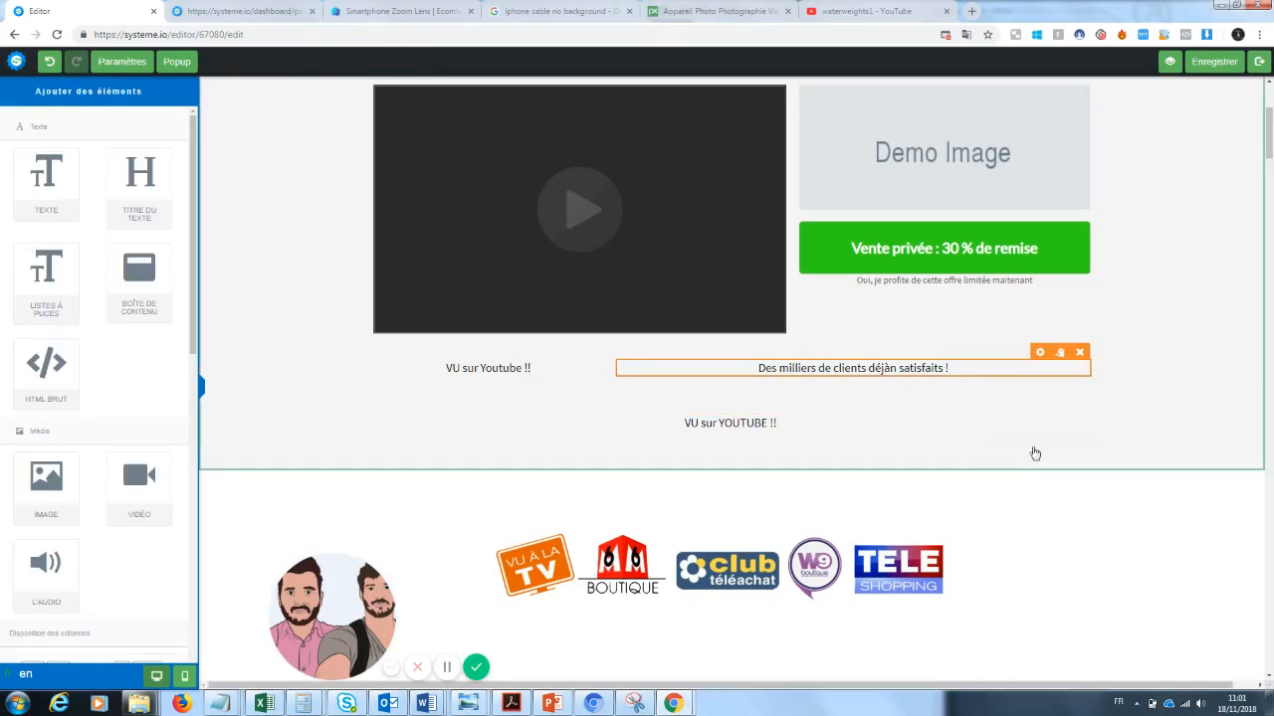
left_click(1092, 395)
left_click(694, 109)
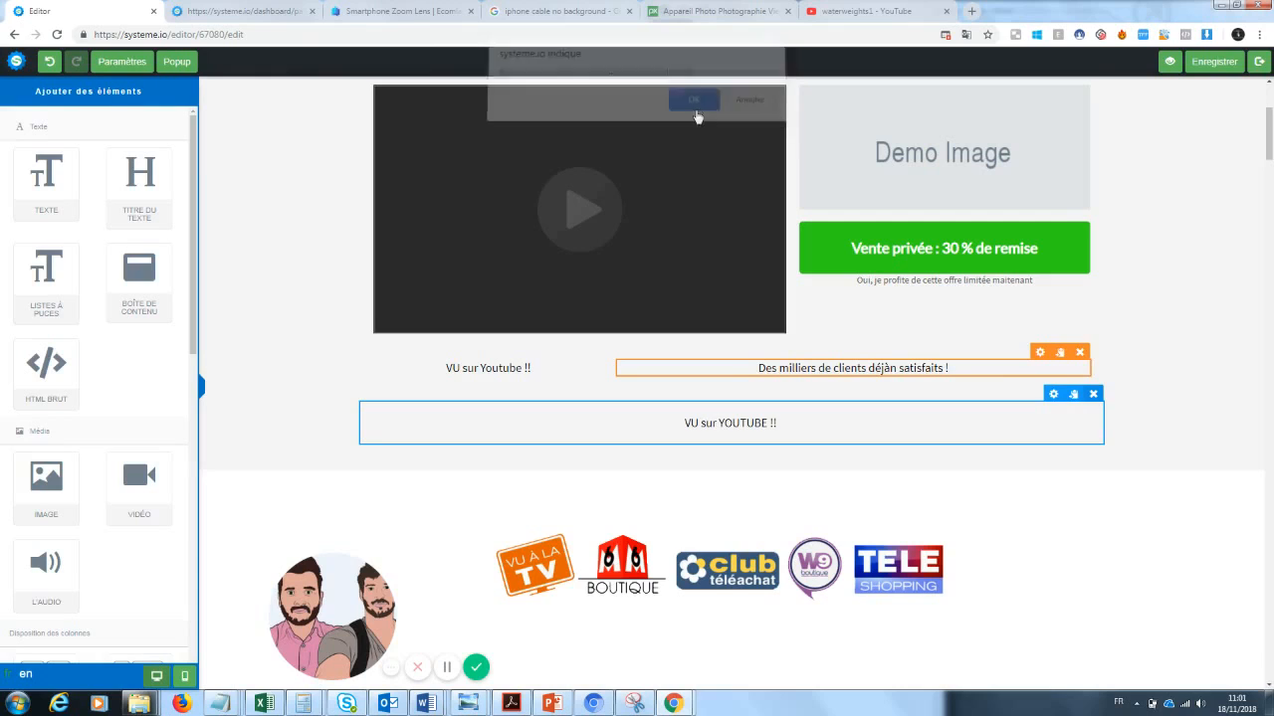
Set the "VU sur Youtube !!" text to size 32 and colour it red
left_click_drag(538, 370, 430, 371)
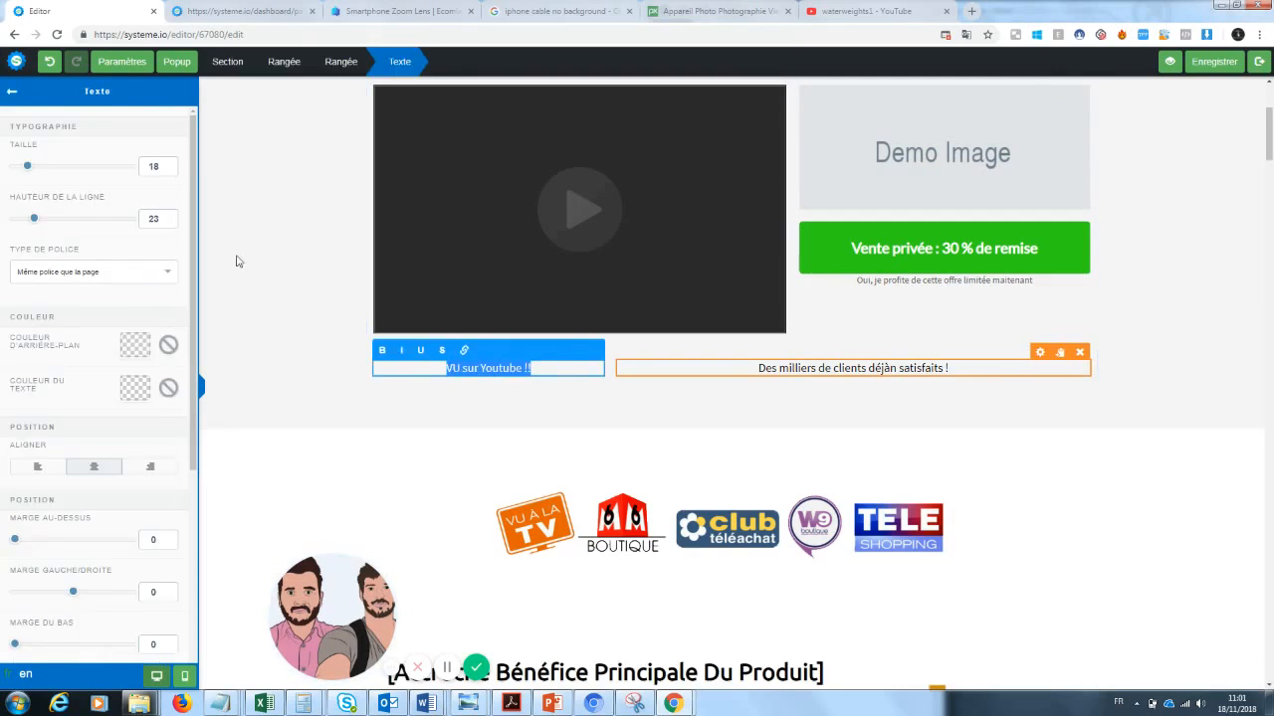
left_click_drag(43, 170, 45, 170)
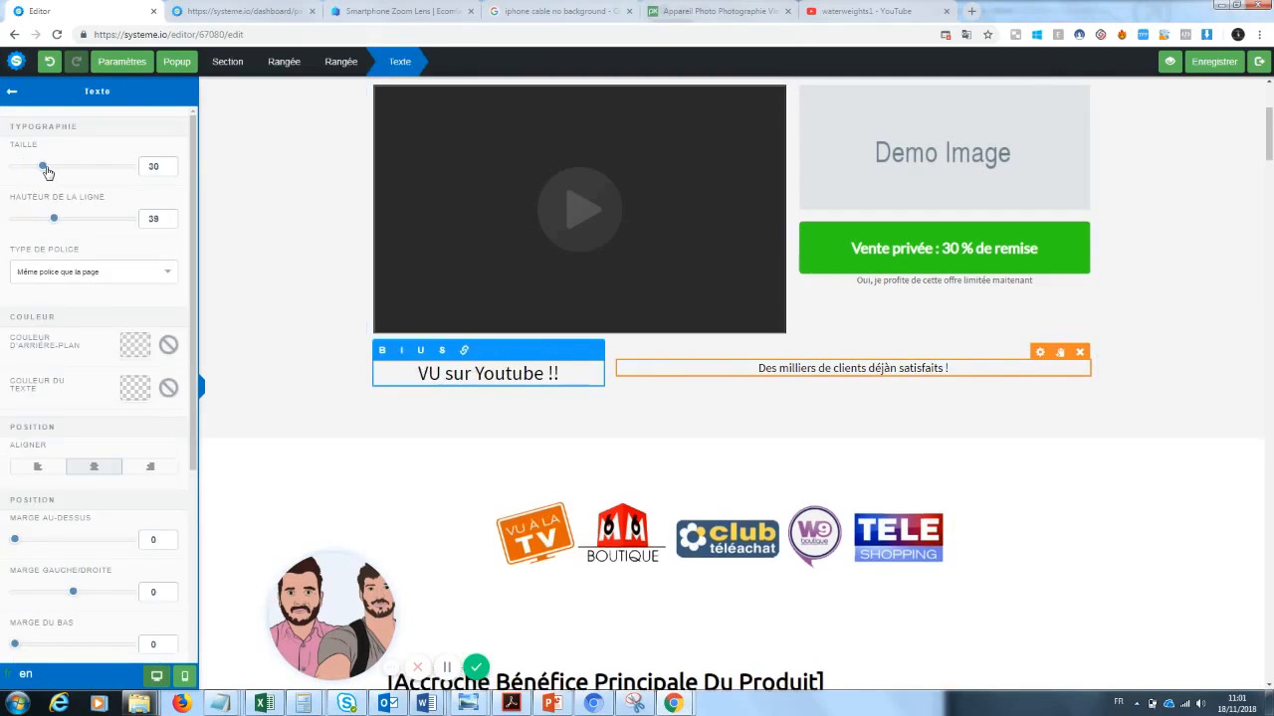
left_click(145, 398)
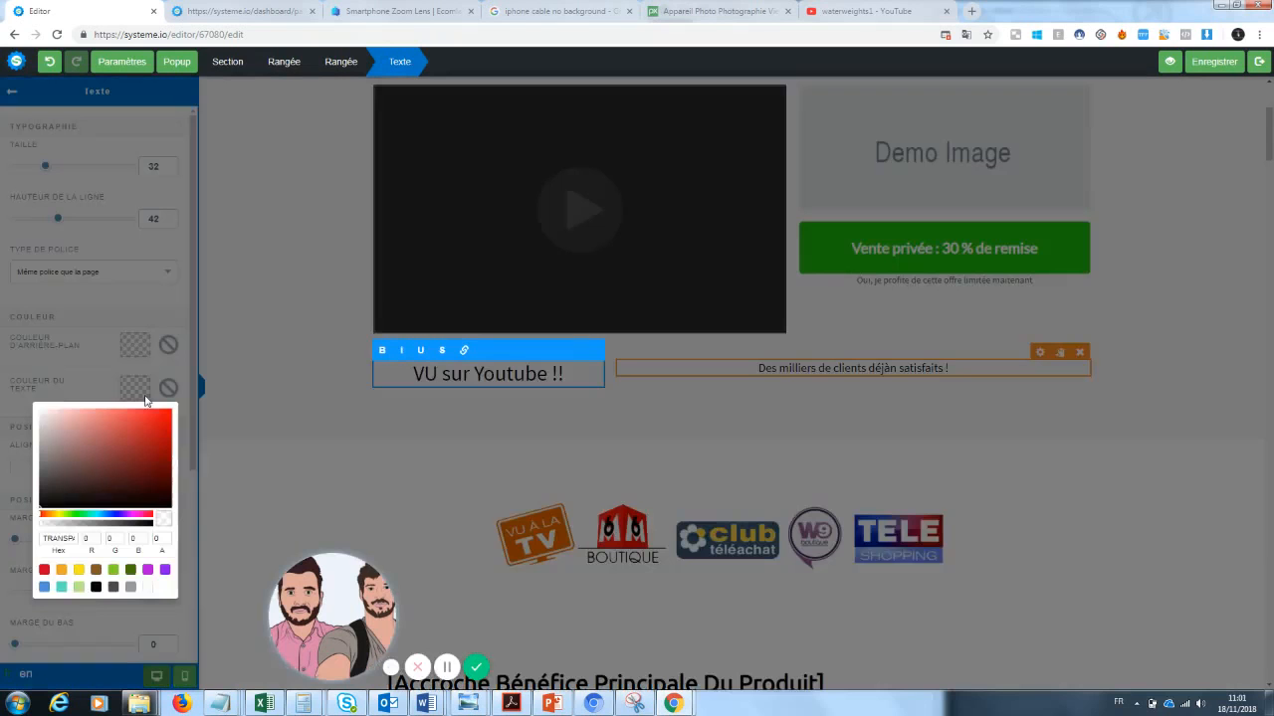
left_click(164, 423)
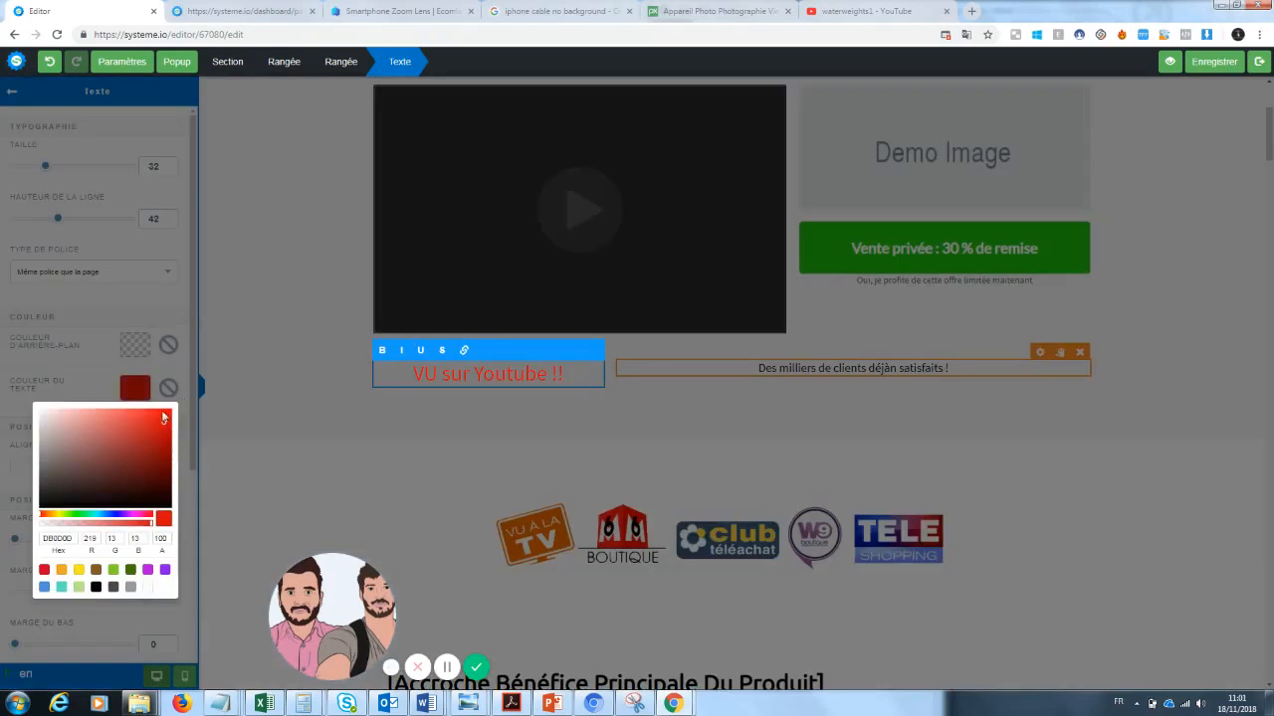
Recolour only the words "VU sur" dark grey (3B3636) within the YouTube text
left_click_drag(474, 374, 430, 374)
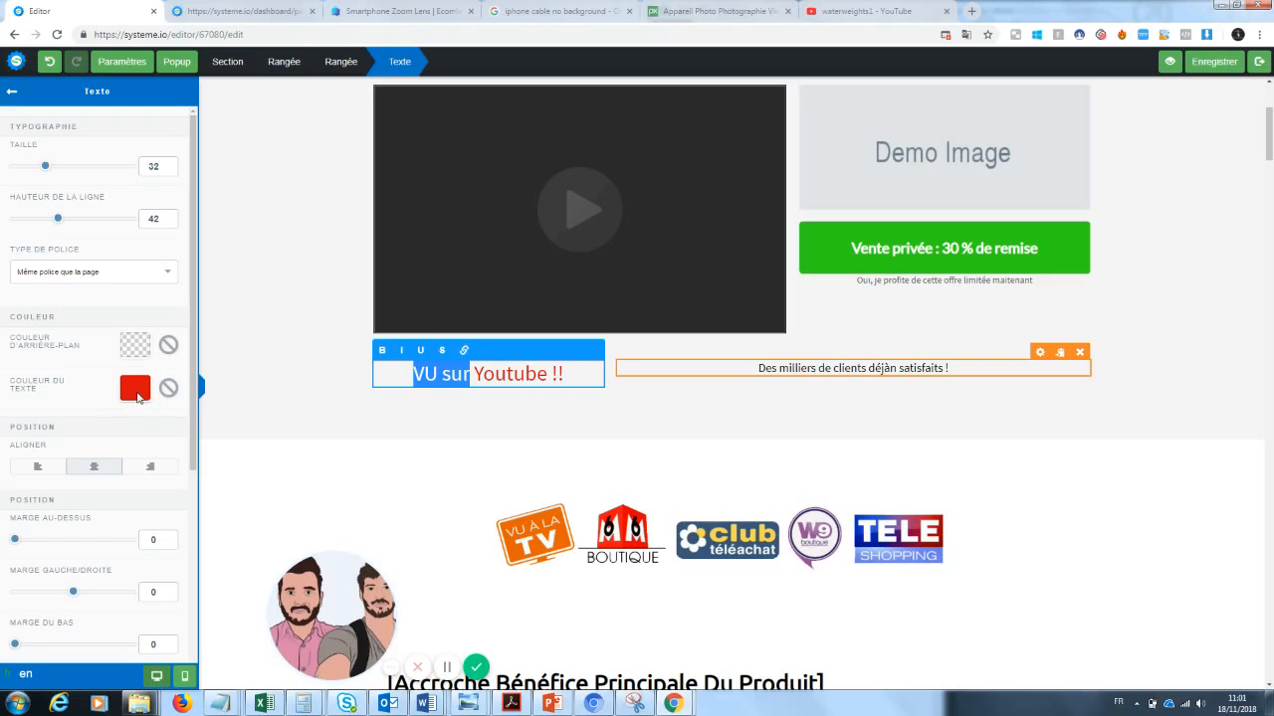
left_click(137, 396)
left_click(51, 484)
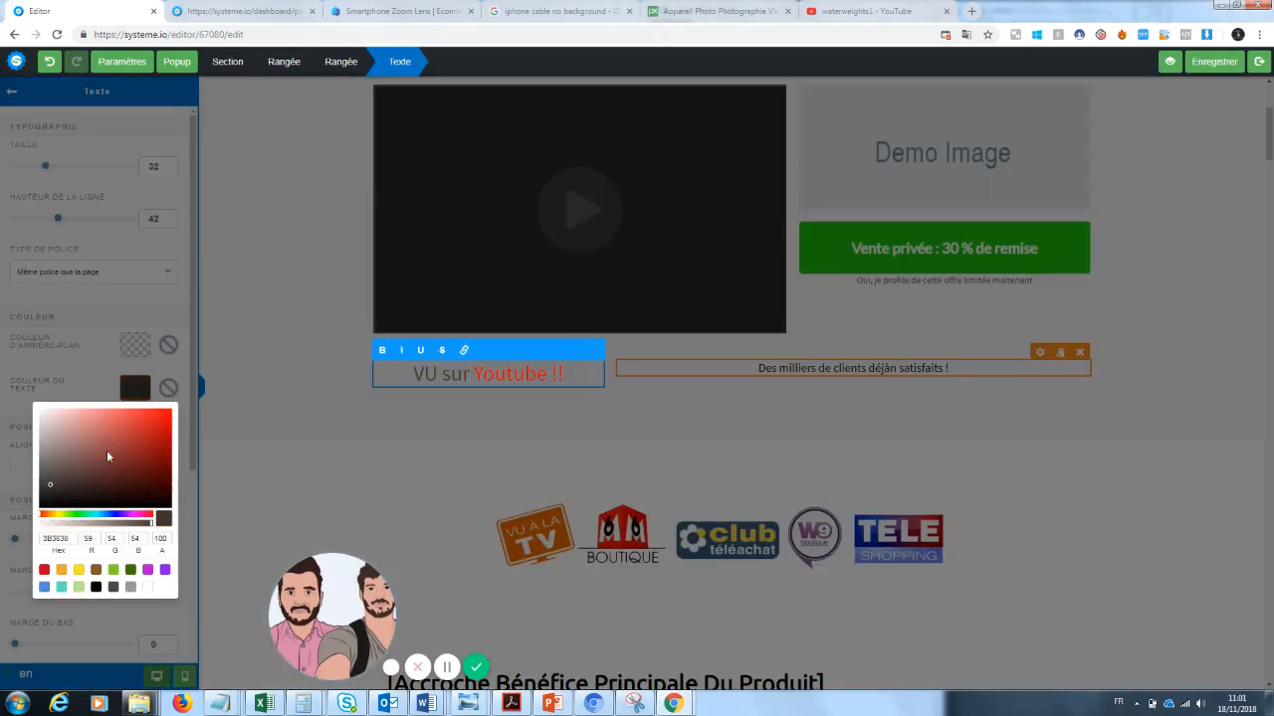
left_click(422, 421)
left_click(728, 408)
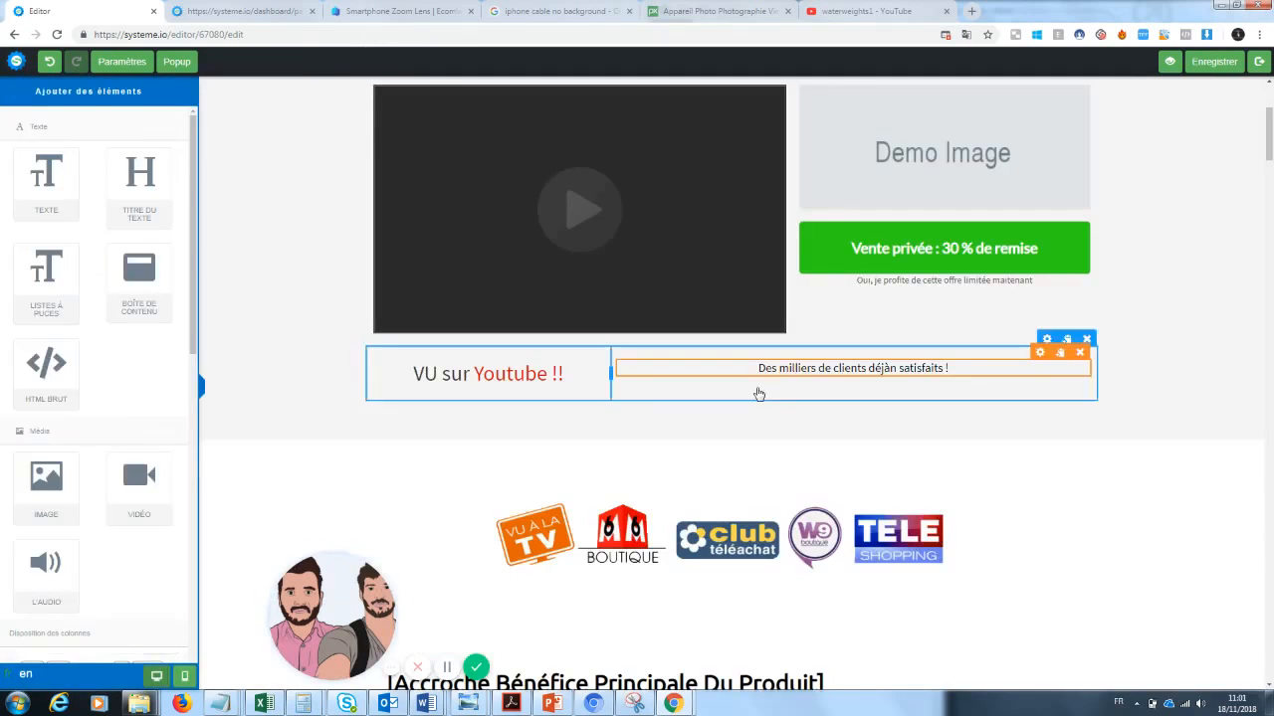
left_click(779, 360)
left_click(1033, 467)
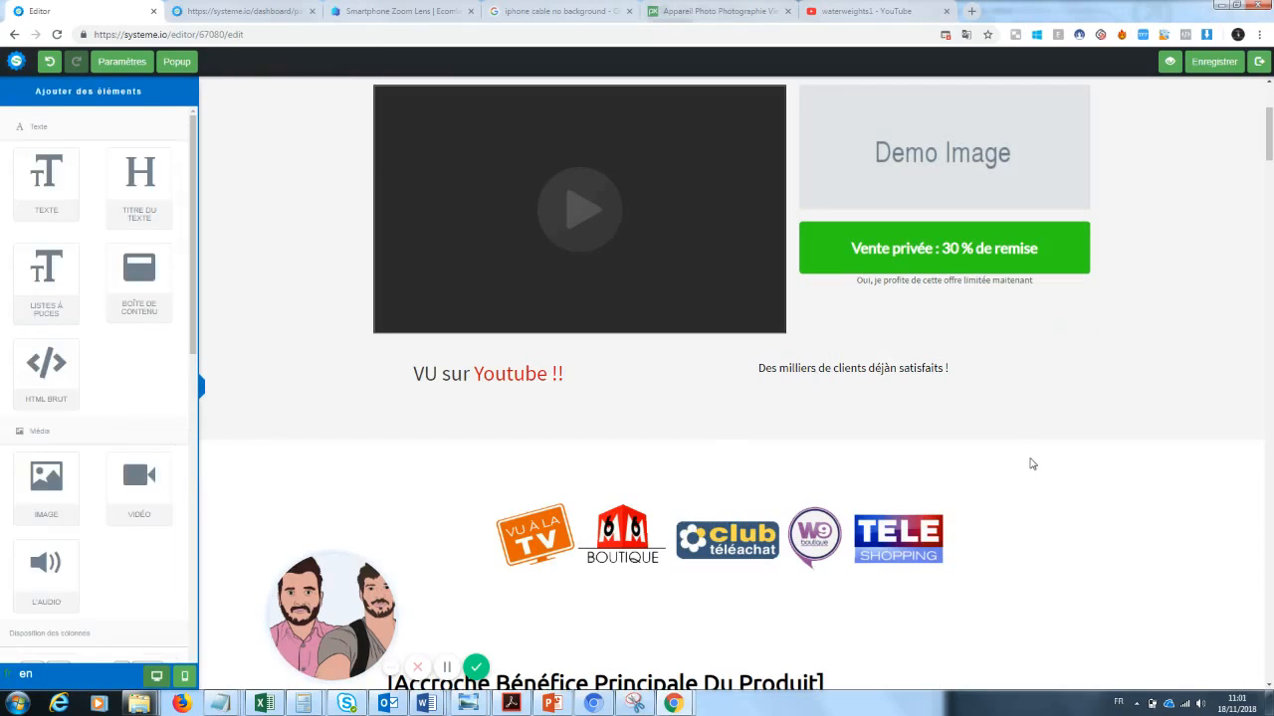
Replace the demo image above the "Vente privée : 30 % de remise" button with the uploaded zoomlenspic2 picture of the zoom lens
scroll(1264, 139, "up", 3)
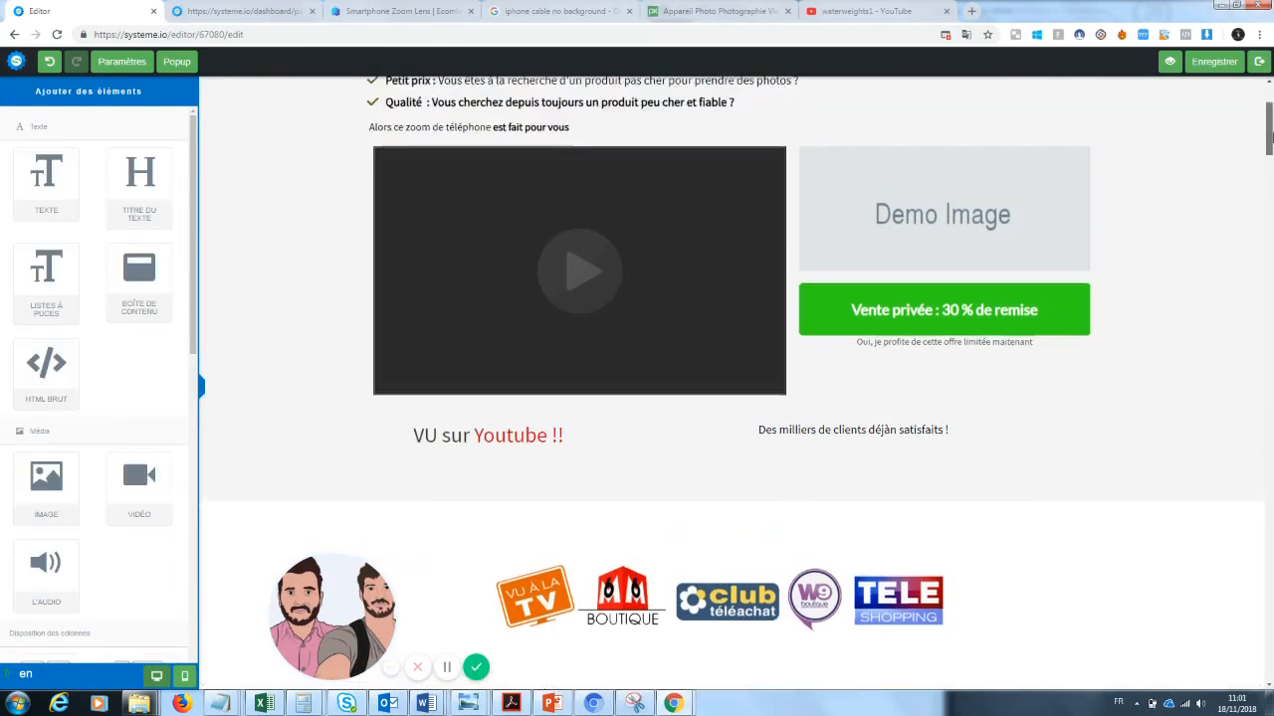
scroll(1266, 117, "down", 1)
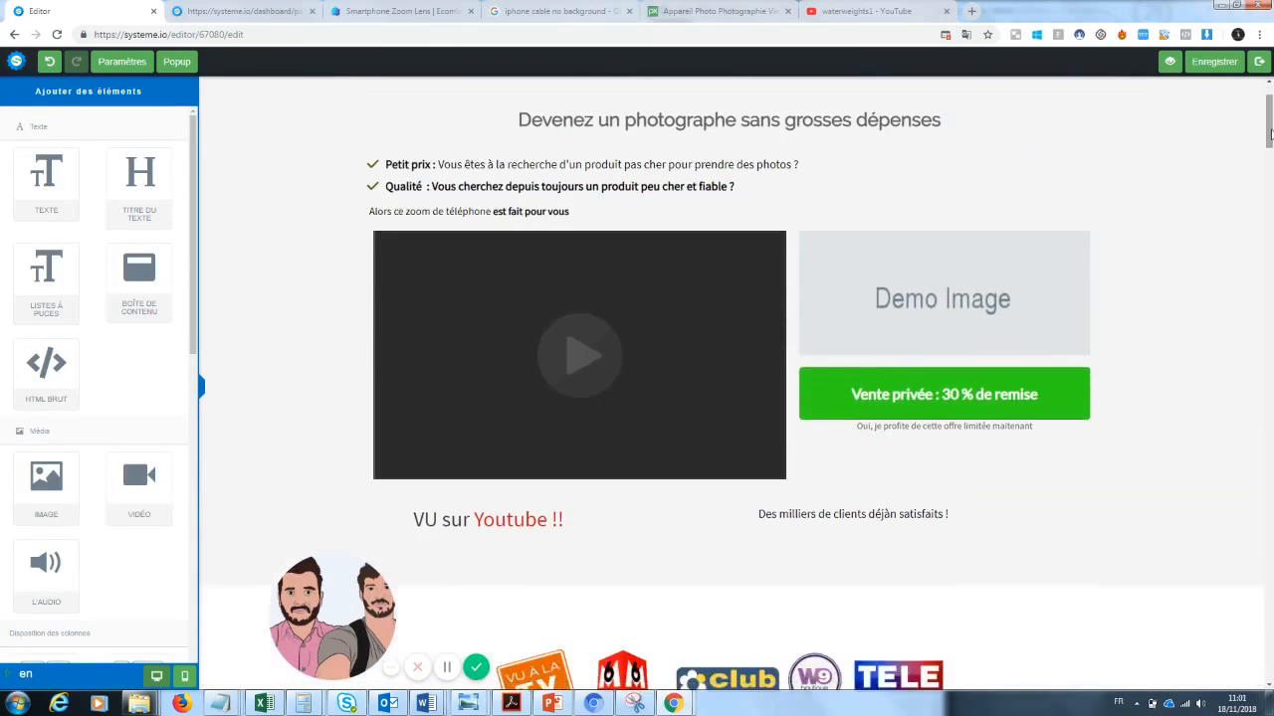
left_click(983, 303)
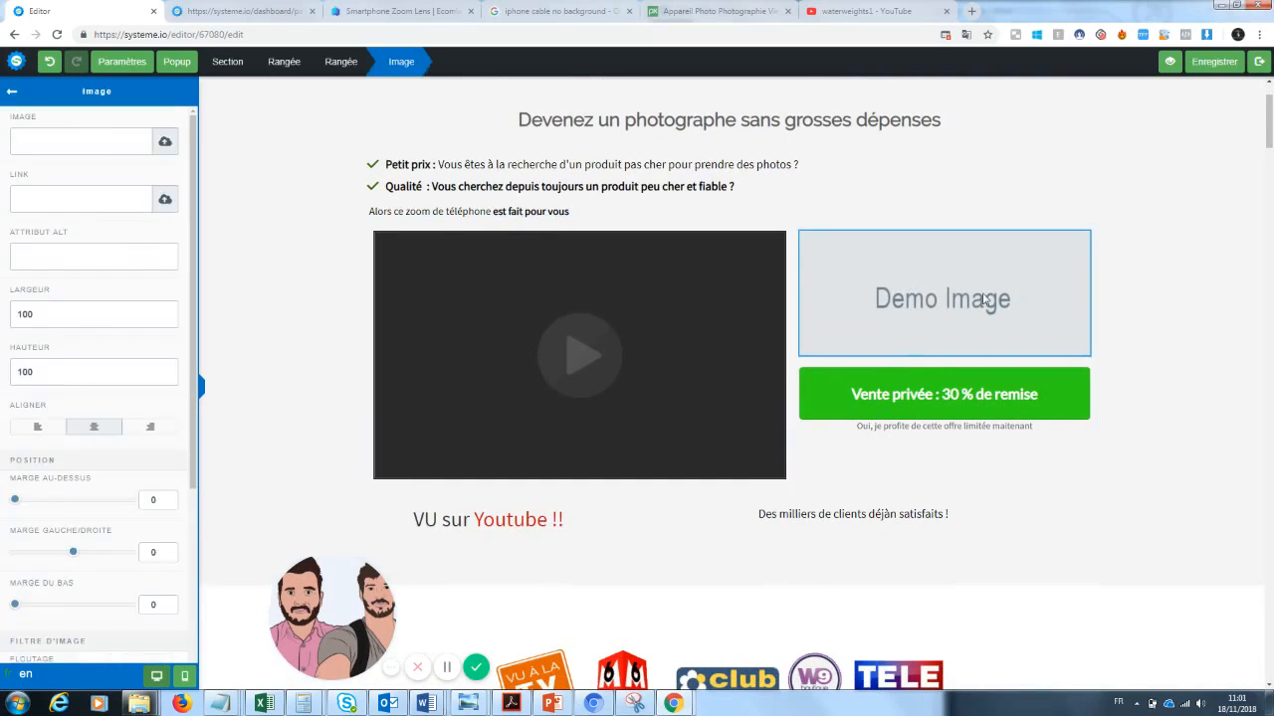
left_click(164, 141)
left_click(631, 291)
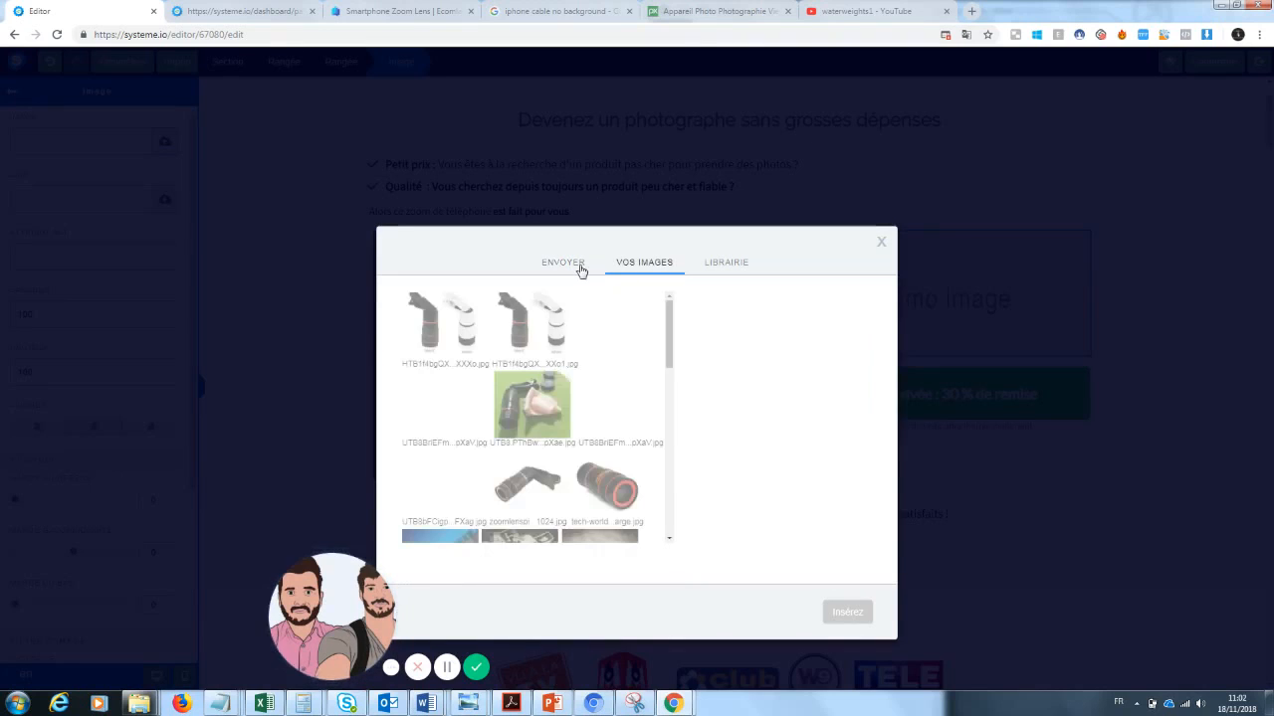
left_click_drag(341, 608, 126, 605)
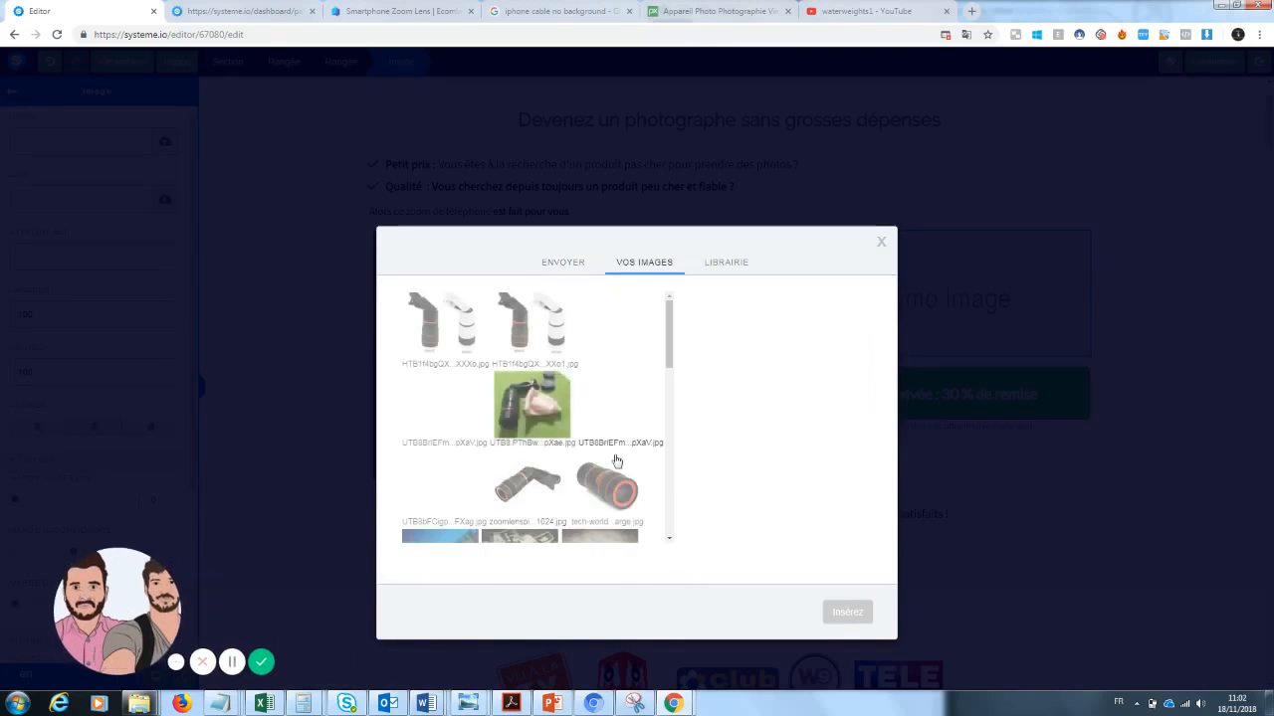
left_click_drag(676, 341, 672, 365)
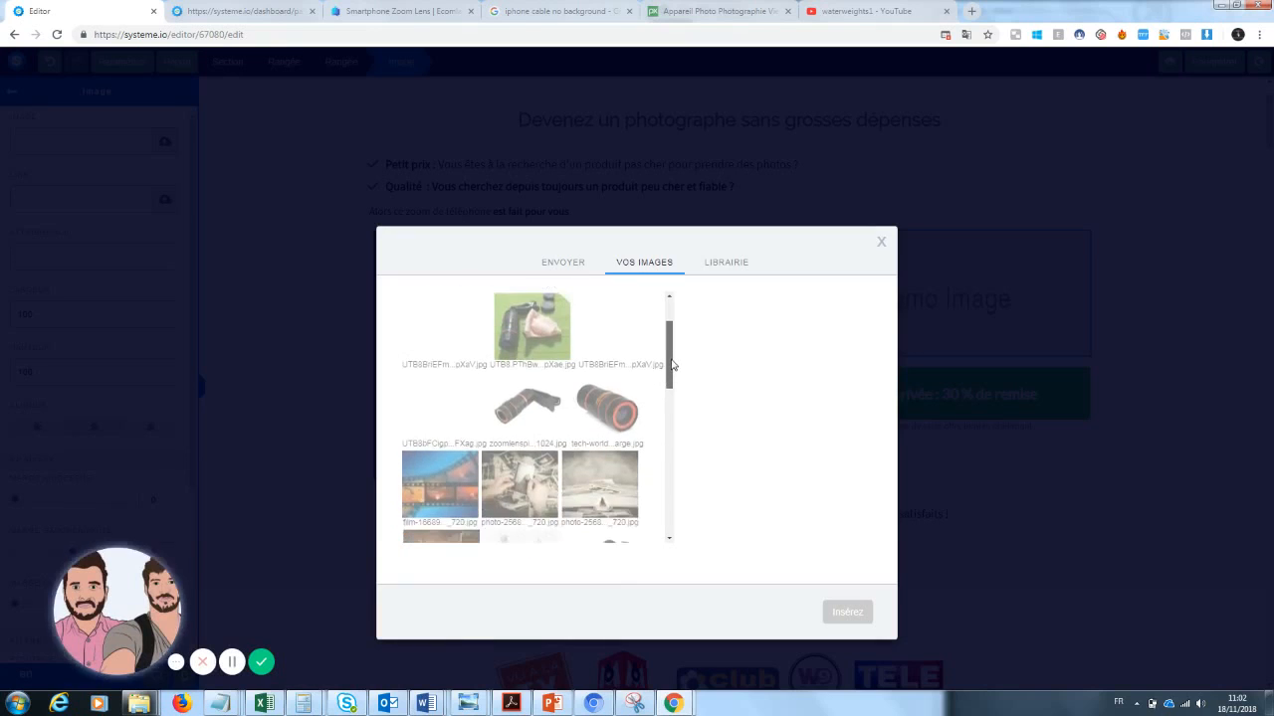
left_click(547, 406)
left_click(840, 622)
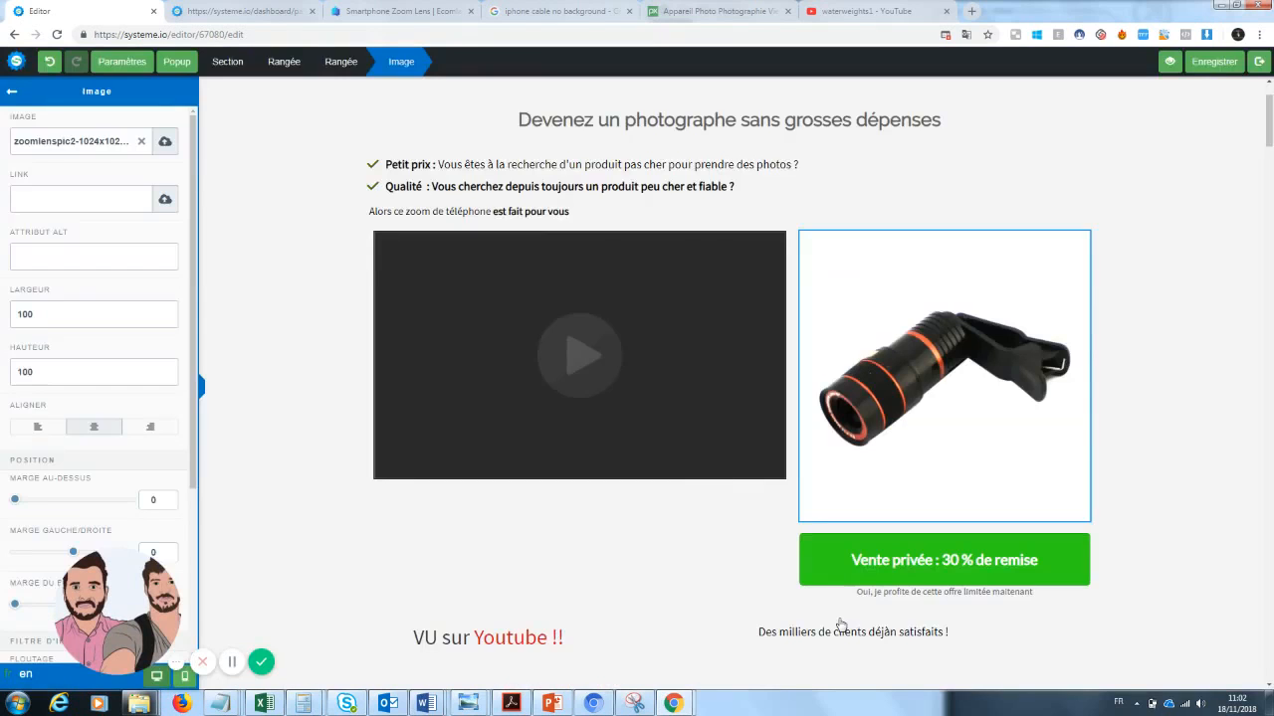
left_click(1193, 350)
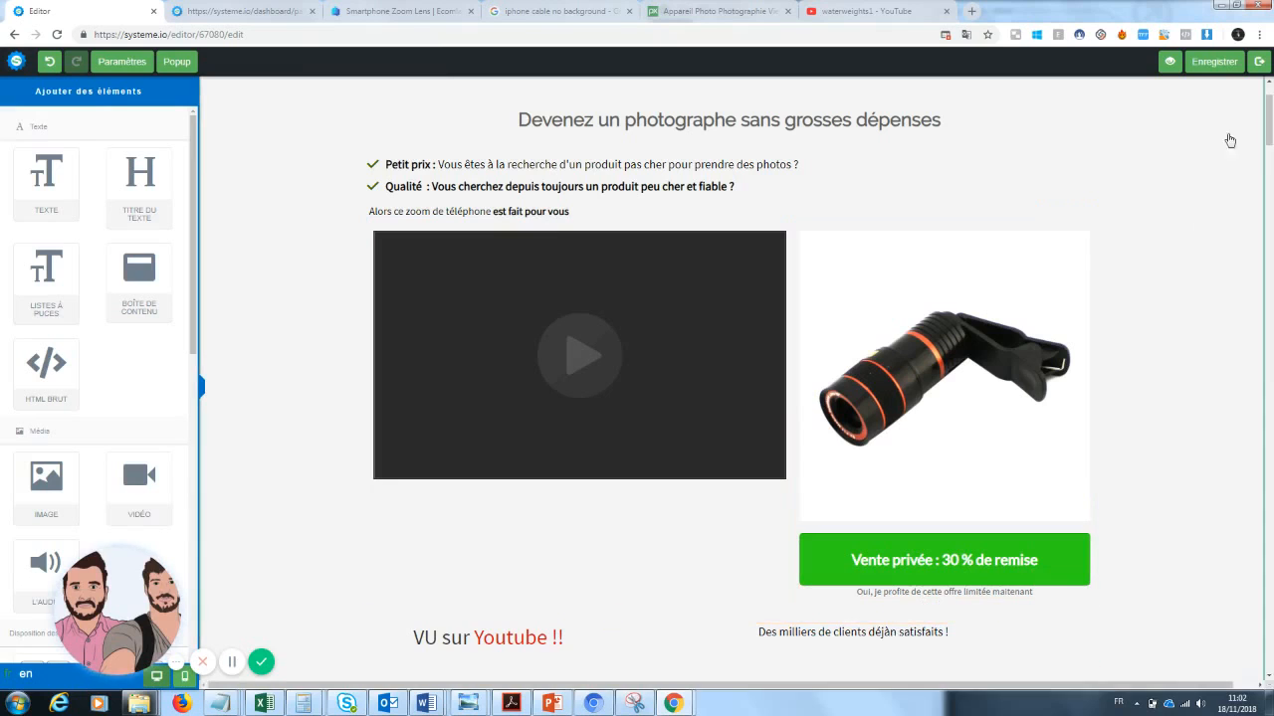
Add a row of three equal columns beneath the "VU sur Youtube !!" row
scroll(1269, 111, "up", 1)
left_click_drag(1269, 111, 1270, 149)
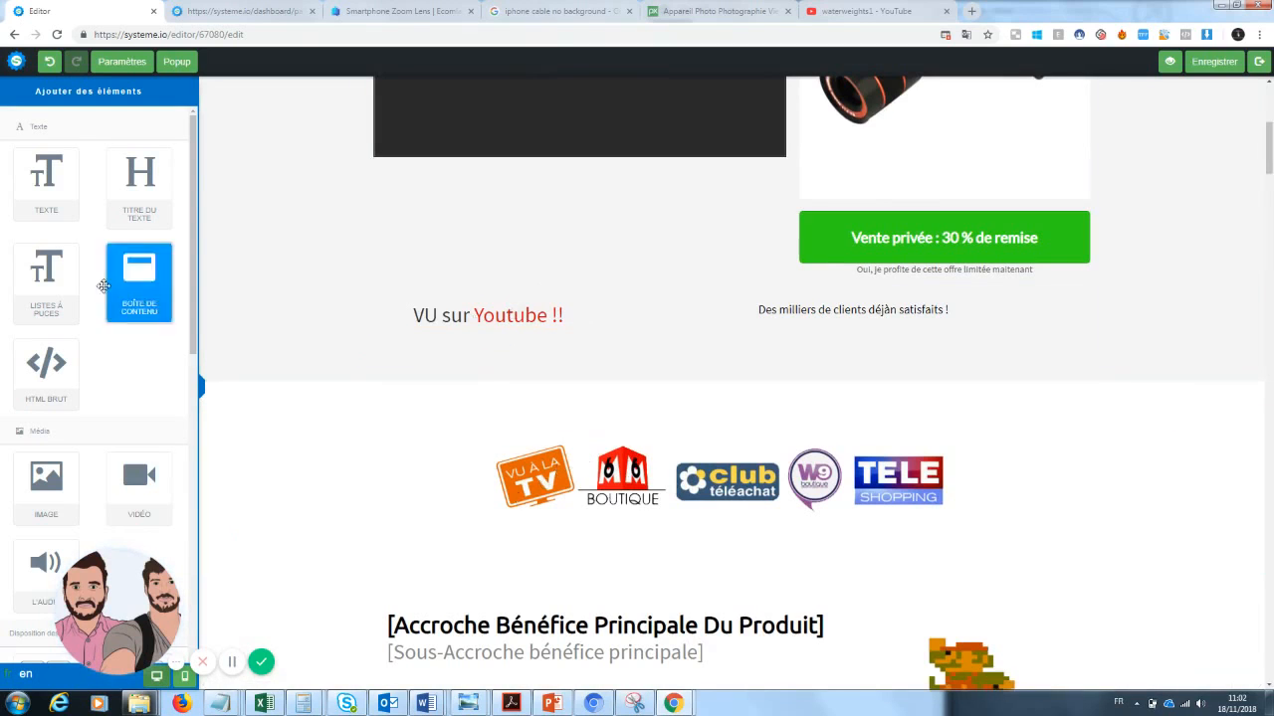
scroll(140, 189, "down", 5)
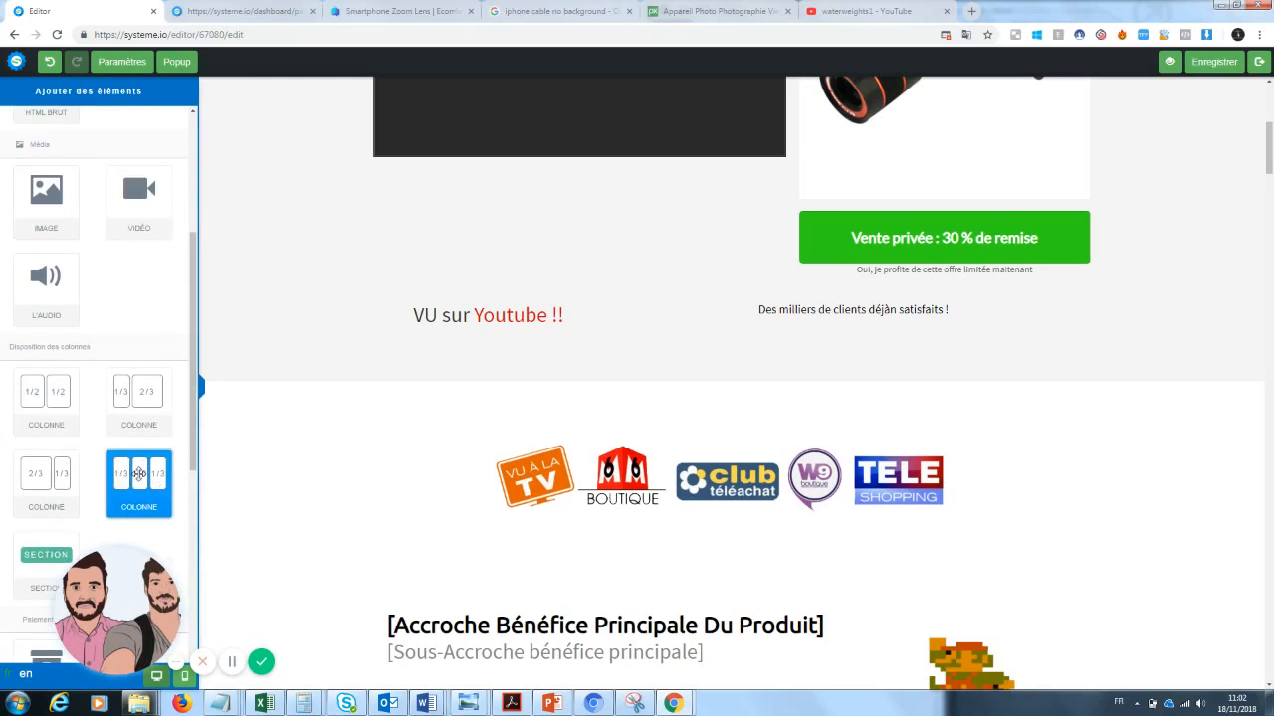
left_click_drag(581, 371, 557, 351)
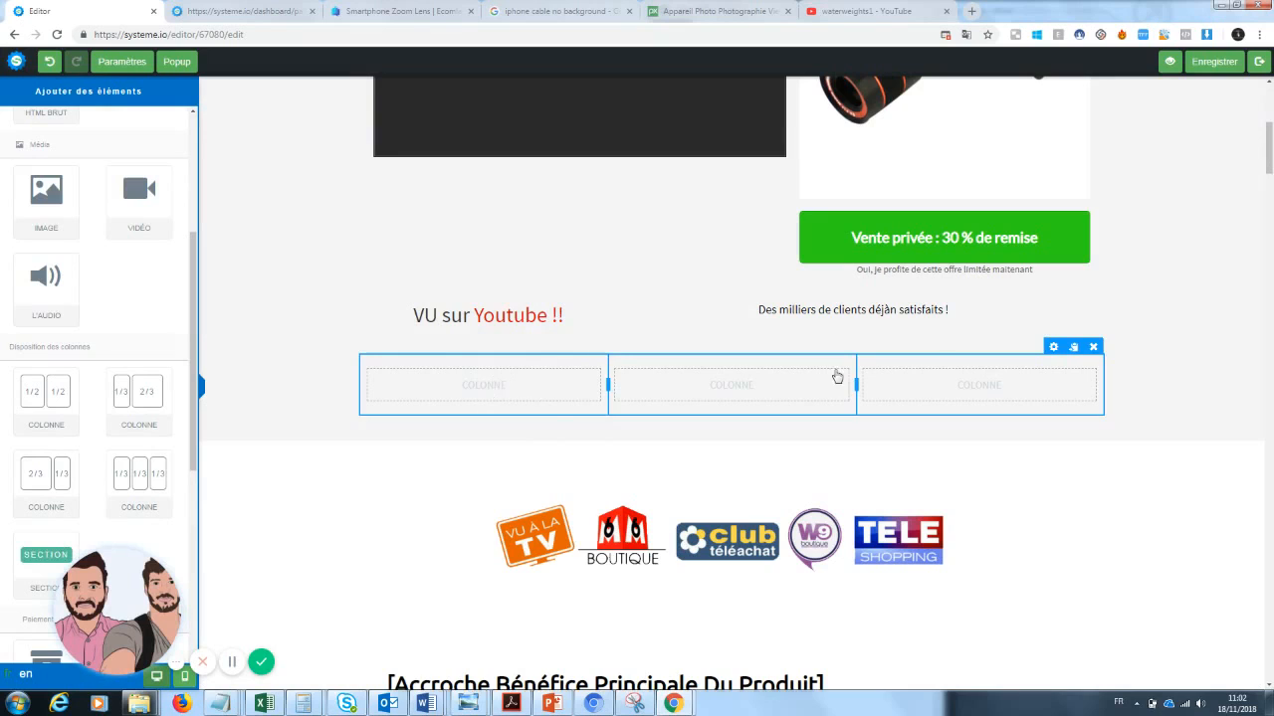
Correct the typo in the customer text so it reads "Des milliers de clients déjà satisfaits !"
left_click(893, 309)
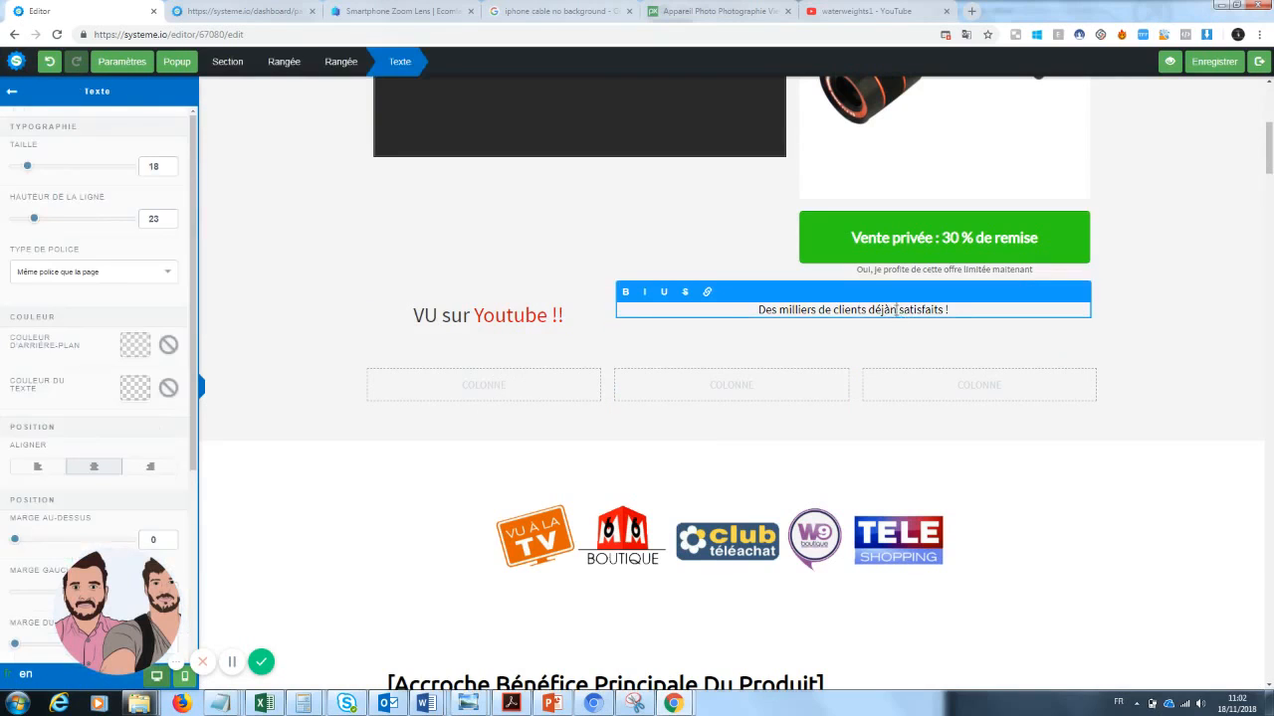
key("BackSpace")
left_click(501, 402)
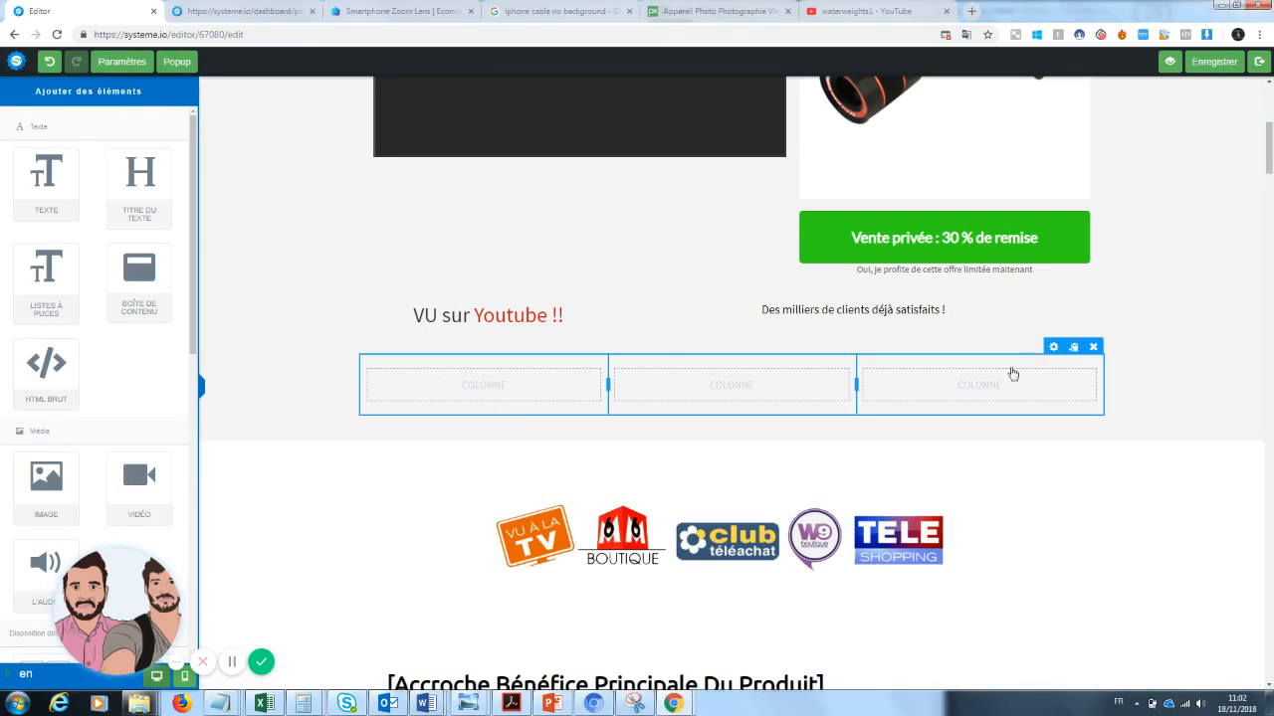
Delete the empty three-column row beneath the "VU sur Youtube !!" row
left_click(1094, 348)
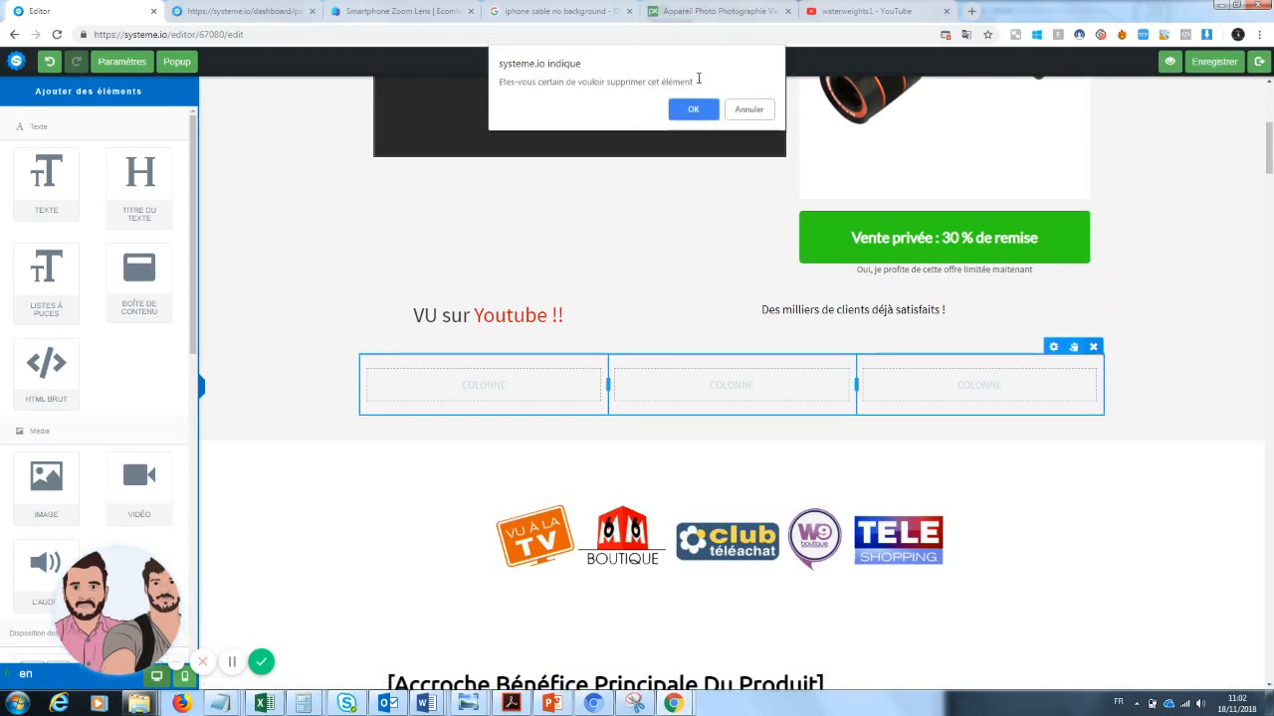
left_click(697, 111)
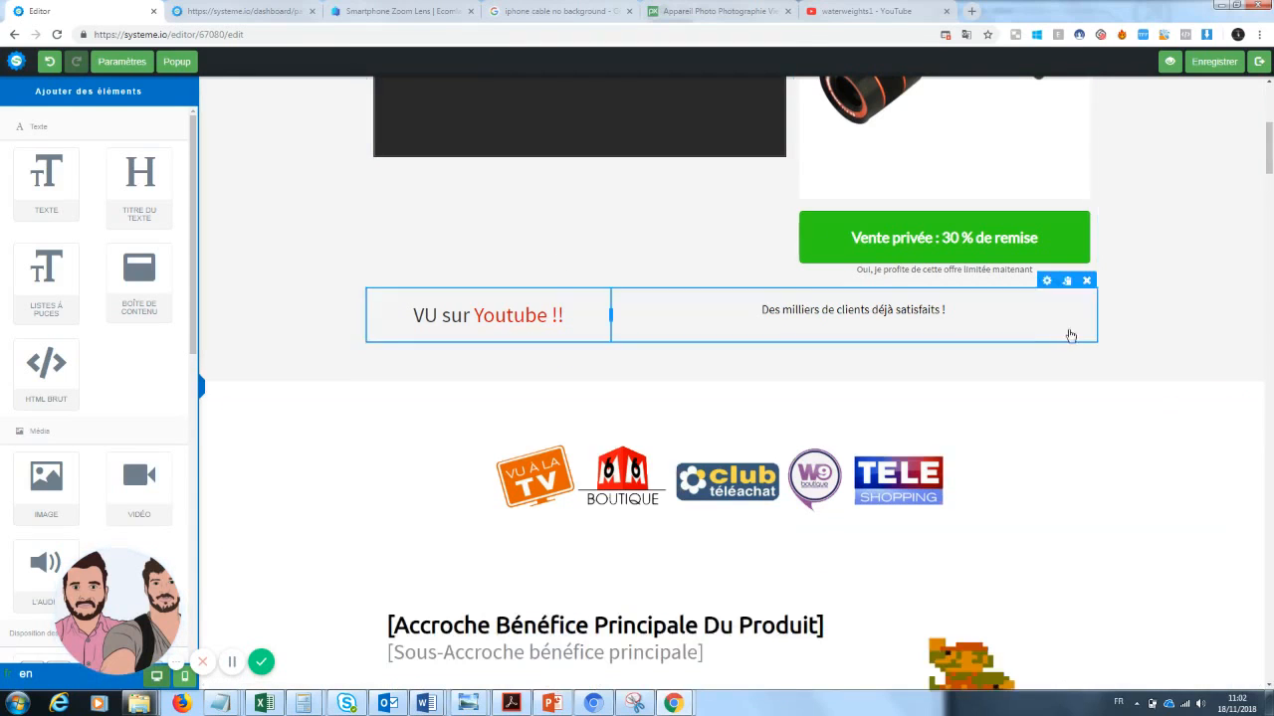
Replace the Mario picture beside the main benefit headline with the uploaded tech-worlds-strongest-smartphone-lens image from your images
left_click_drag(1269, 139, 1270, 172)
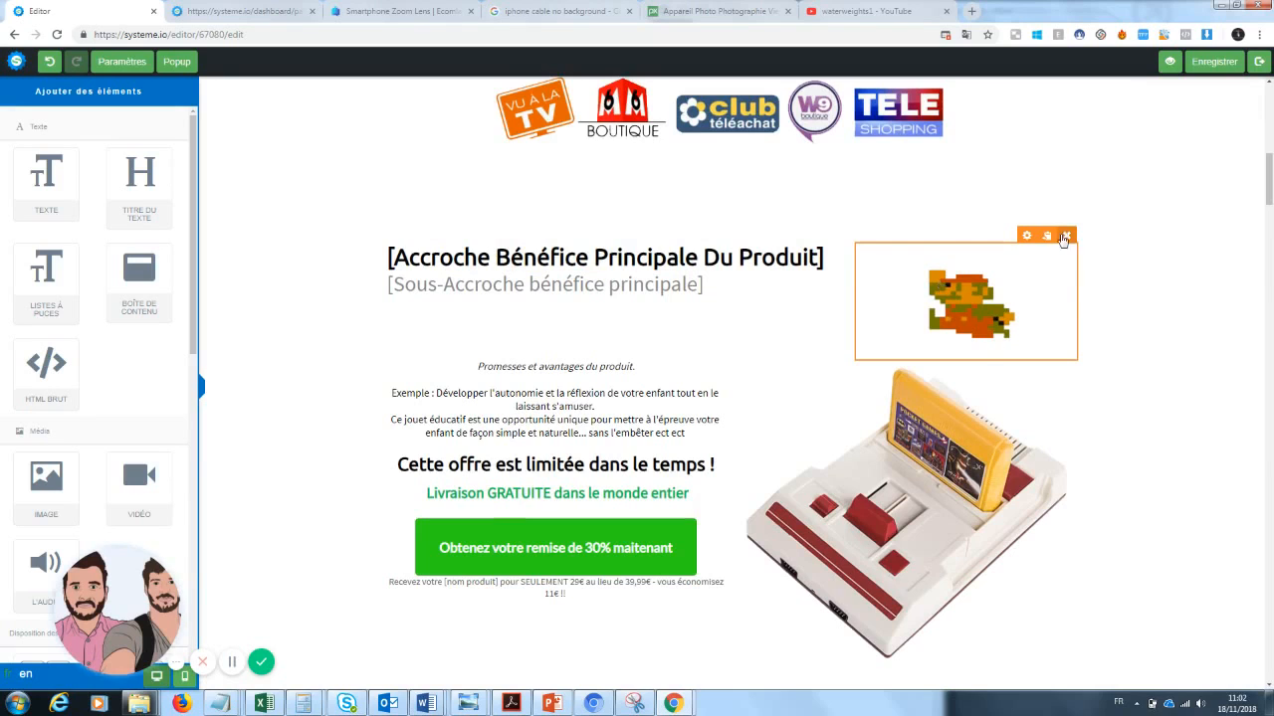
left_click(1015, 293)
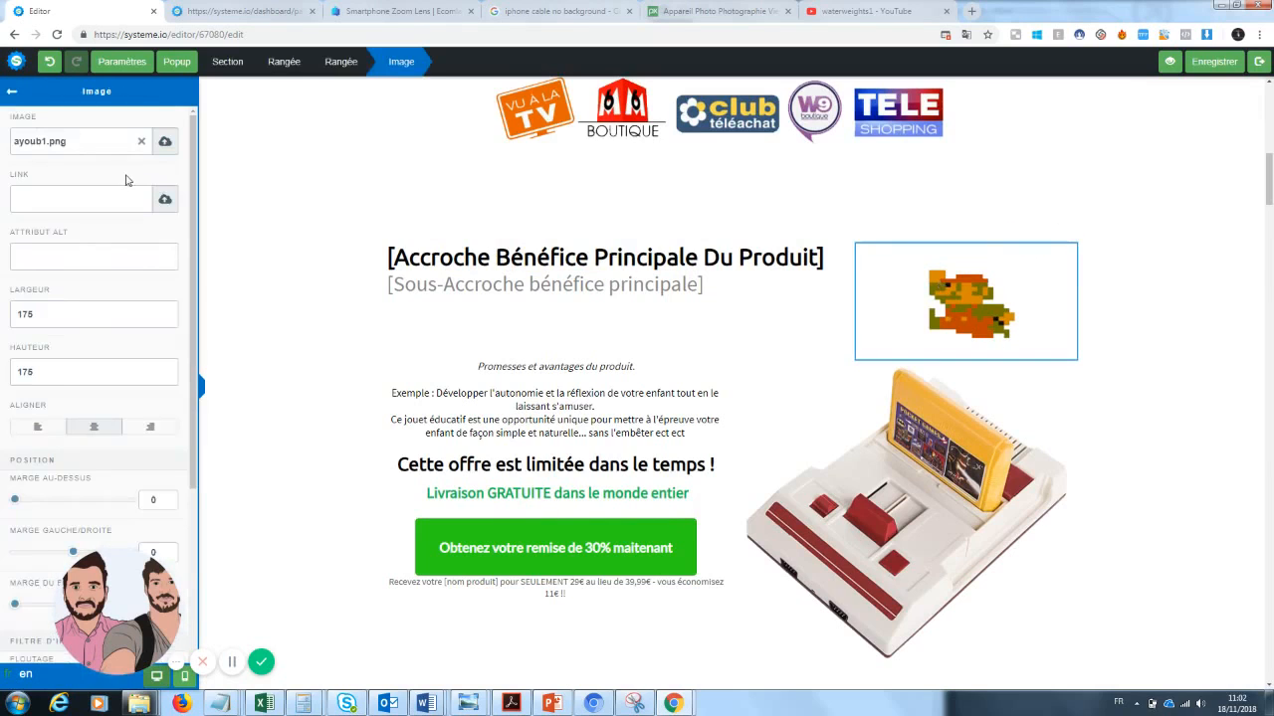
left_click(141, 144)
left_click(163, 145)
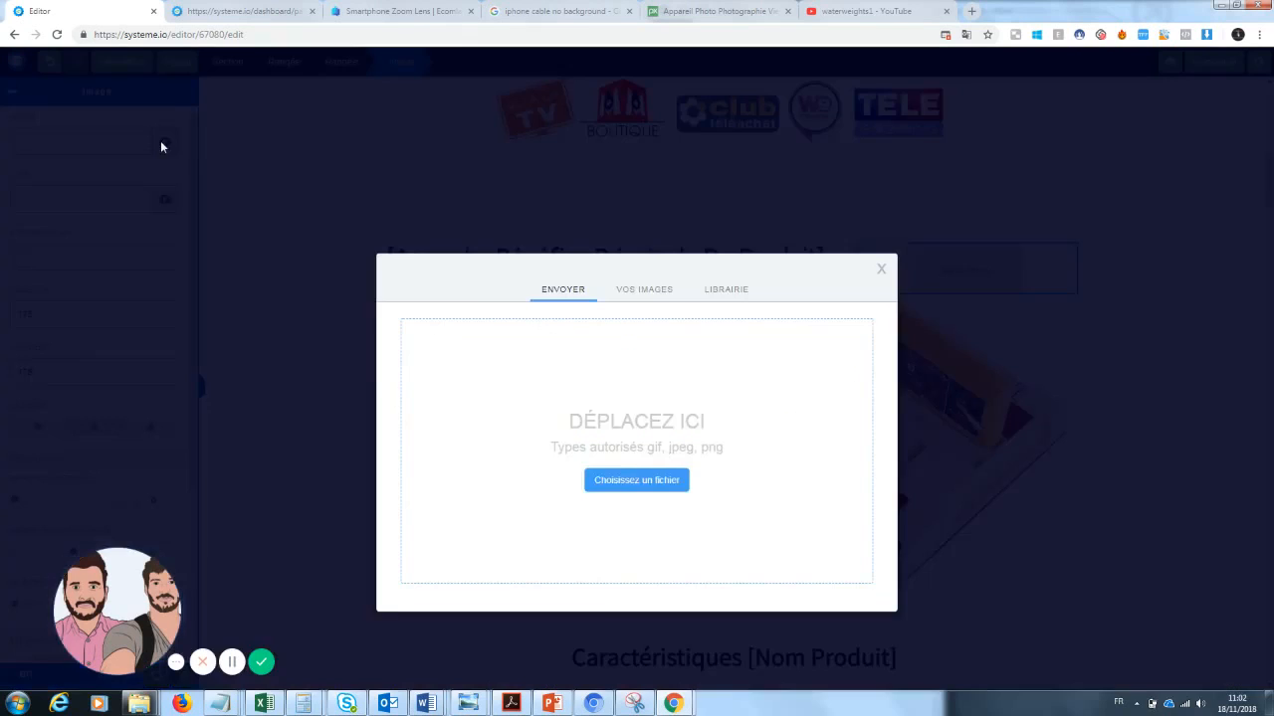
left_click(642, 294)
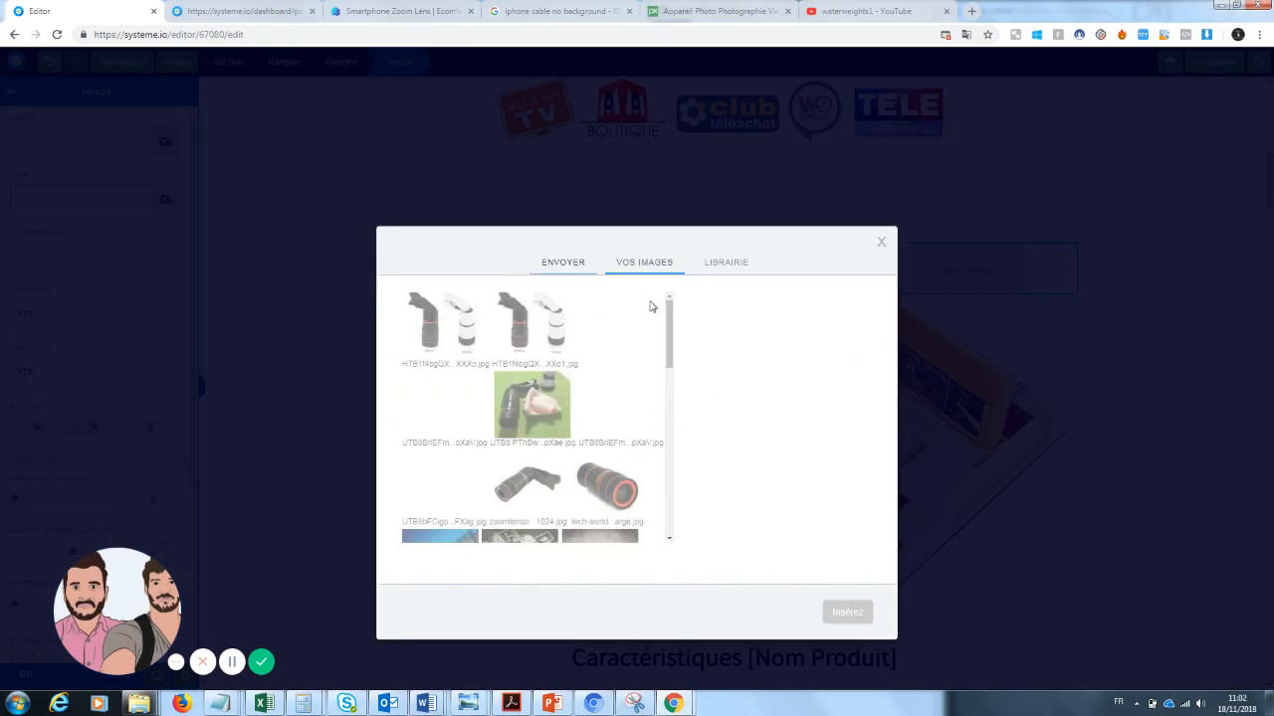
left_click(529, 487)
left_click(607, 486)
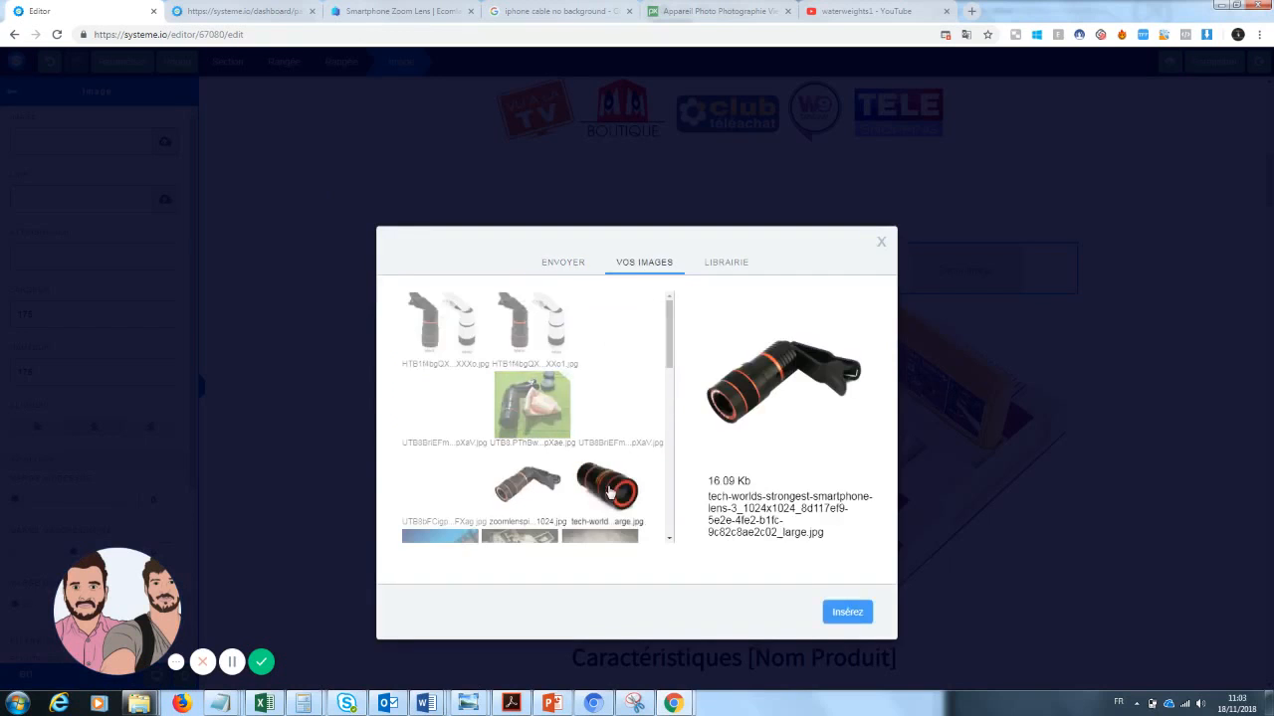
left_click(847, 613)
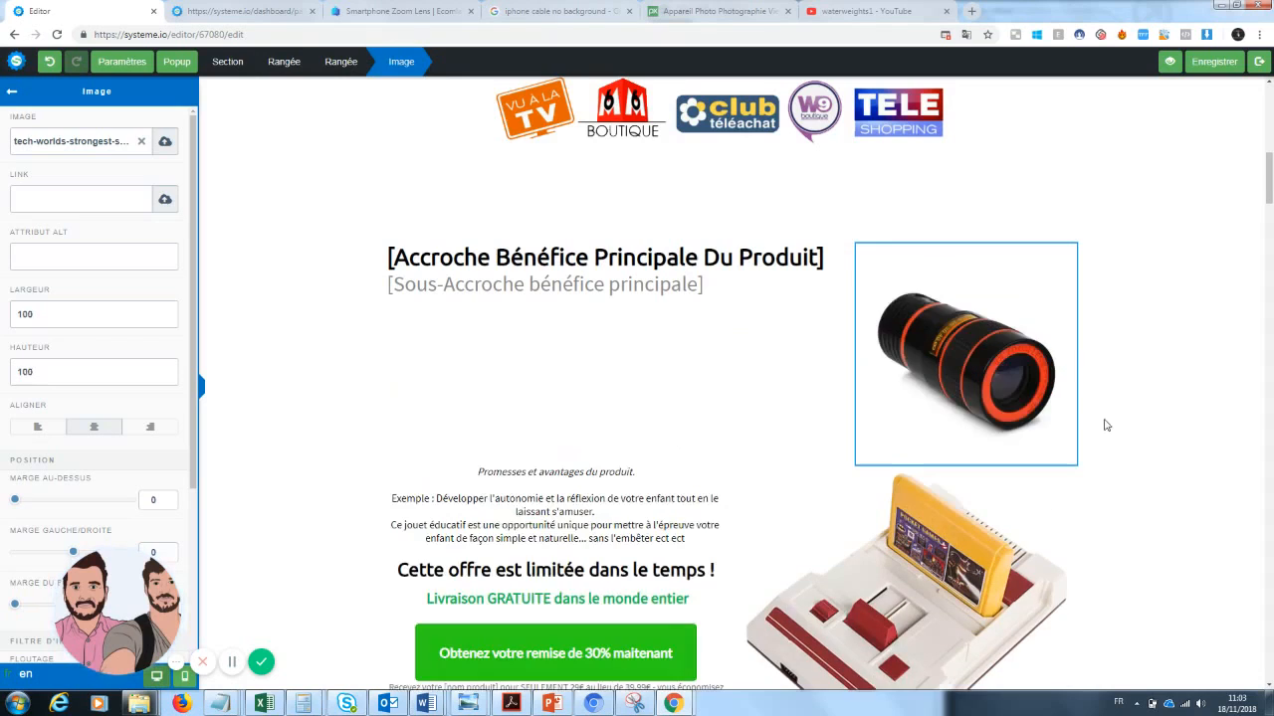
left_click(1101, 458)
Replace the game console picture beside the product promises with the uploaded HTB1f4bgQX image showing the black and white lenses
left_click(948, 573)
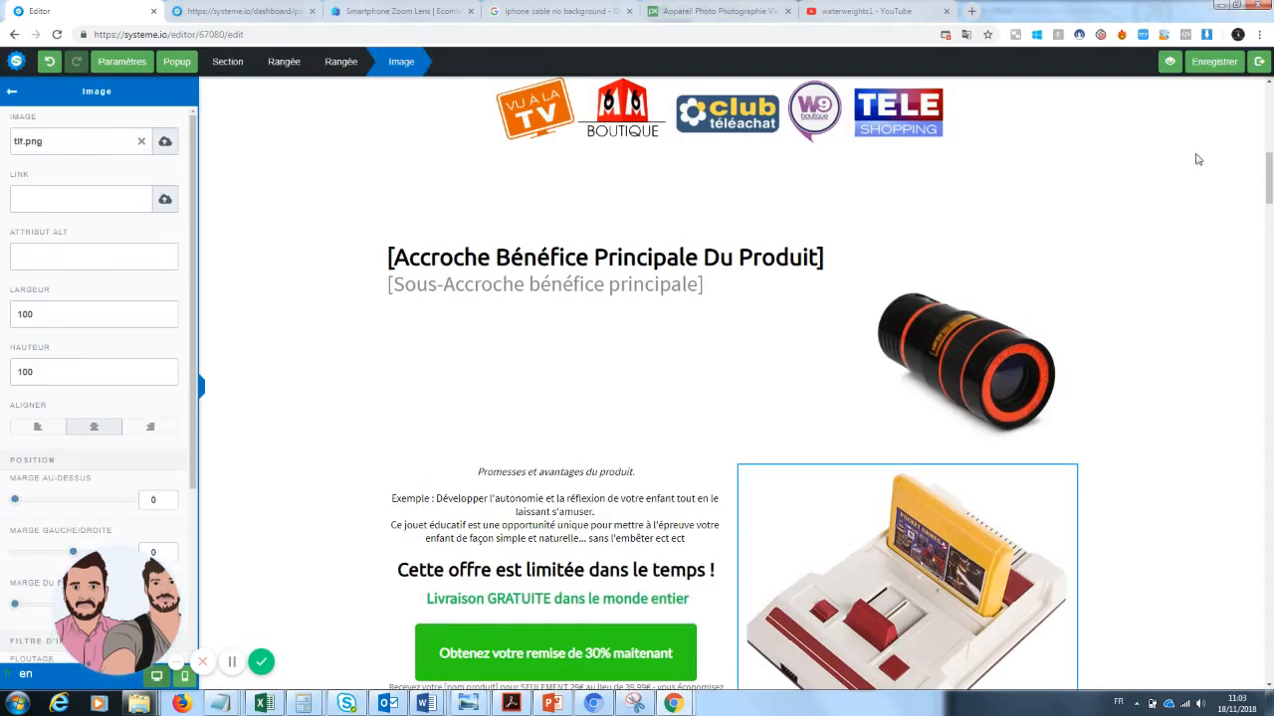
left_click(165, 145)
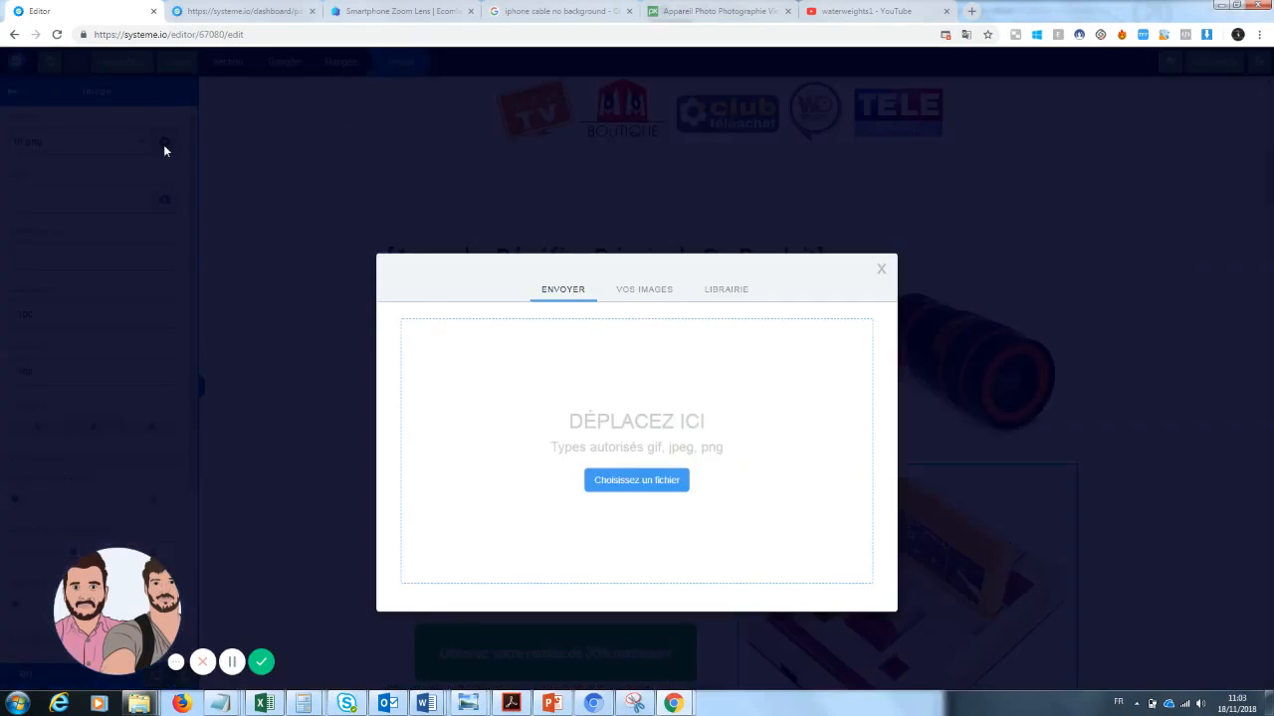
left_click(653, 297)
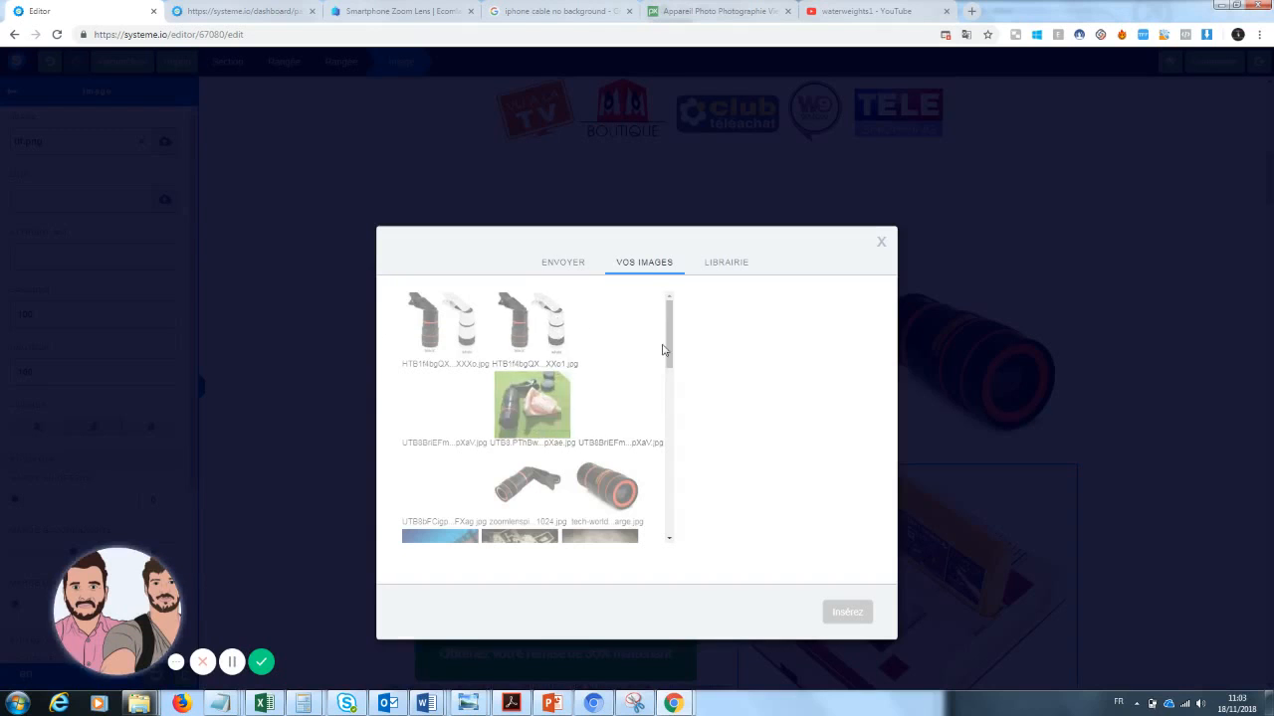
left_click_drag(662, 348, 688, 335)
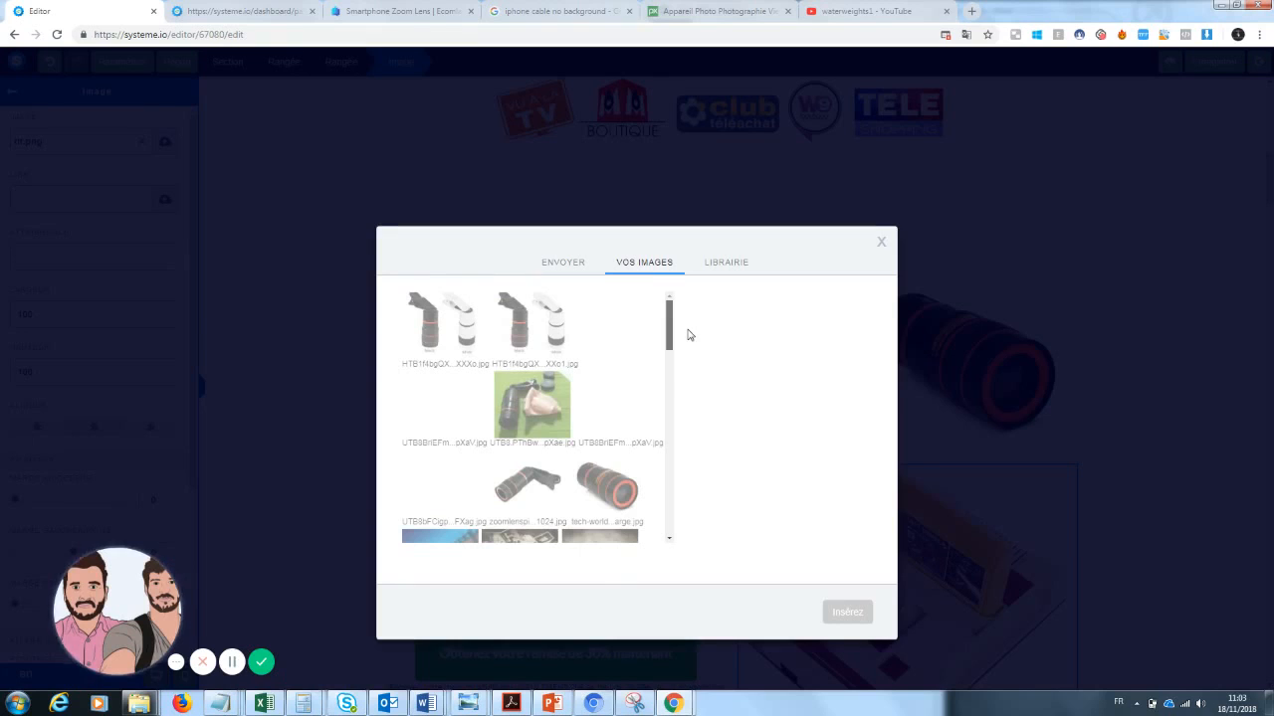
mouse_move(686, 336)
left_mouse_down()
mouse_move(677, 432)
mouse_move(685, 332)
left_mouse_up()
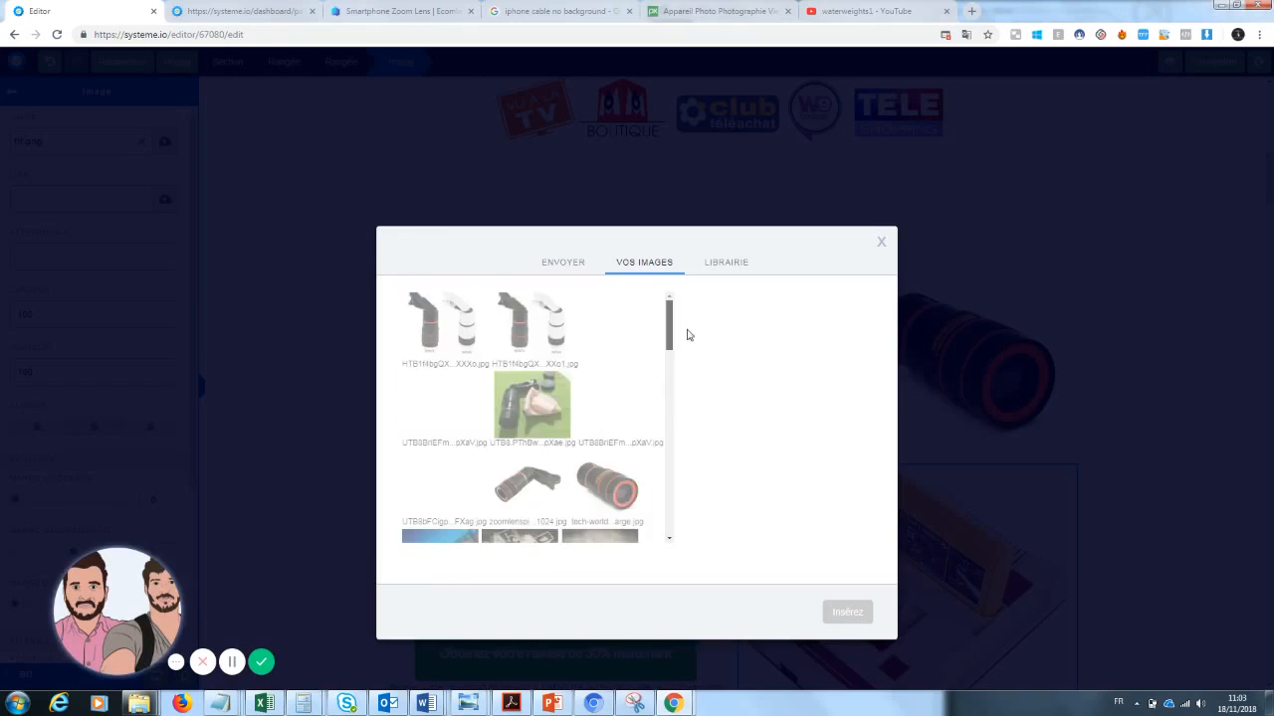
left_click(426, 321)
left_click(435, 407)
left_click(444, 356)
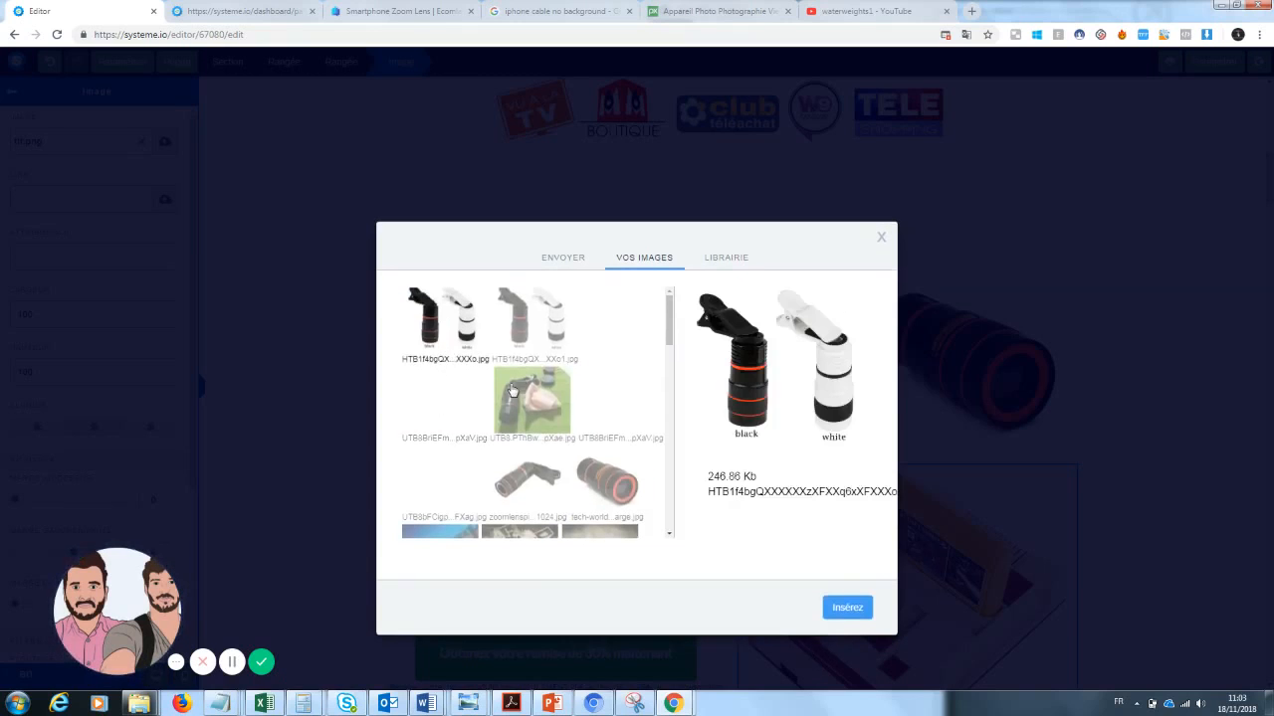
left_click(847, 608)
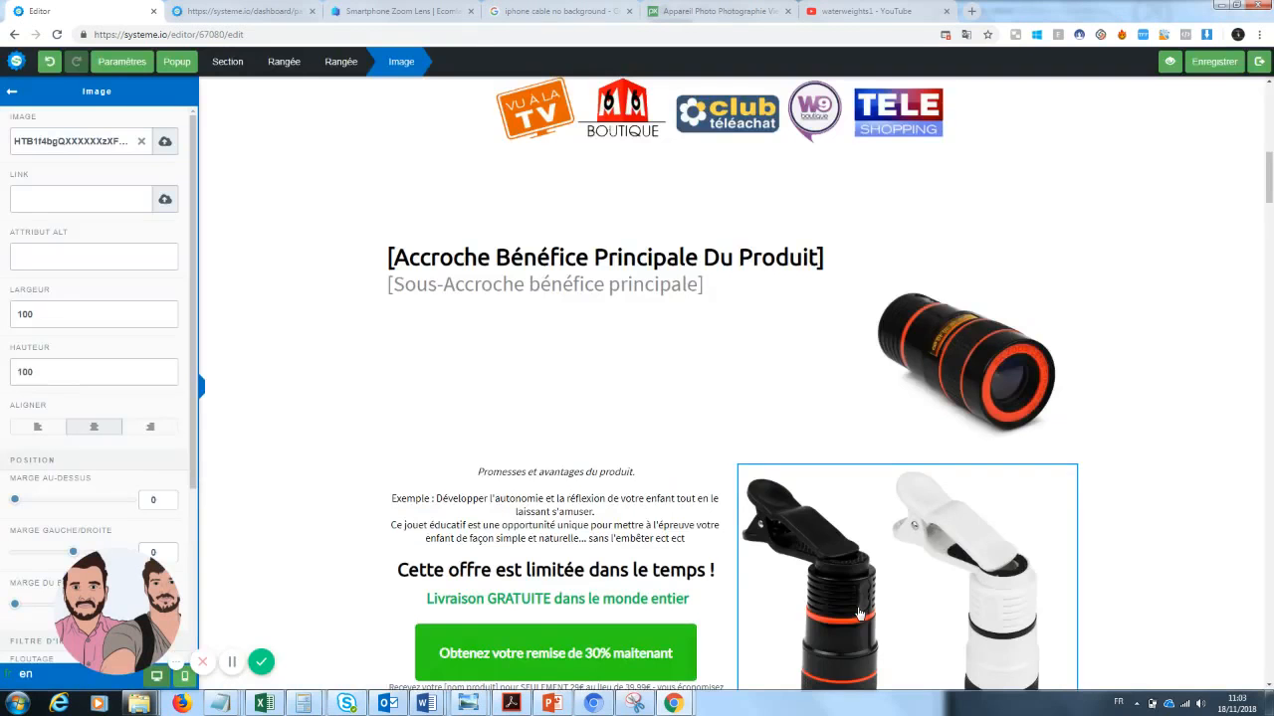
left_click(1152, 403)
Replace the "[Accroche Bénéfice Principale Du Produit]" headline with "Prendre des photos sans dépenser une fortune"
scroll(995, 477, "down", 2)
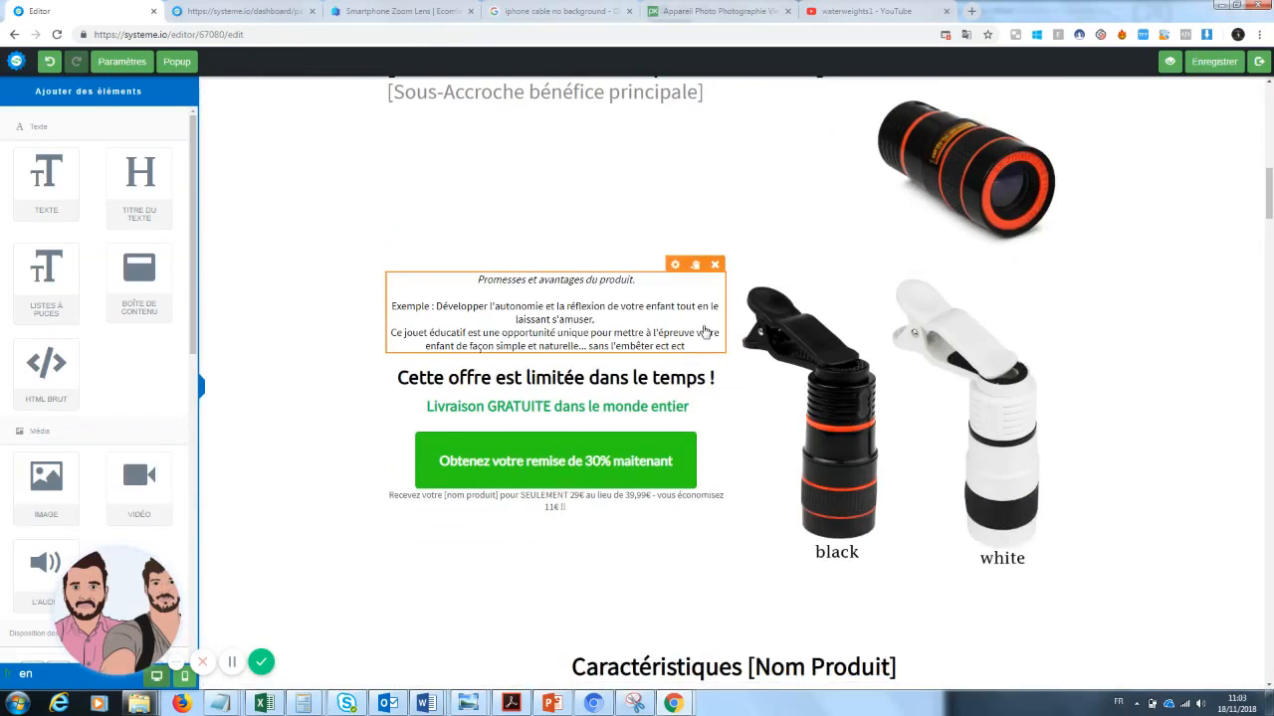
scroll(664, 384, "up", 3)
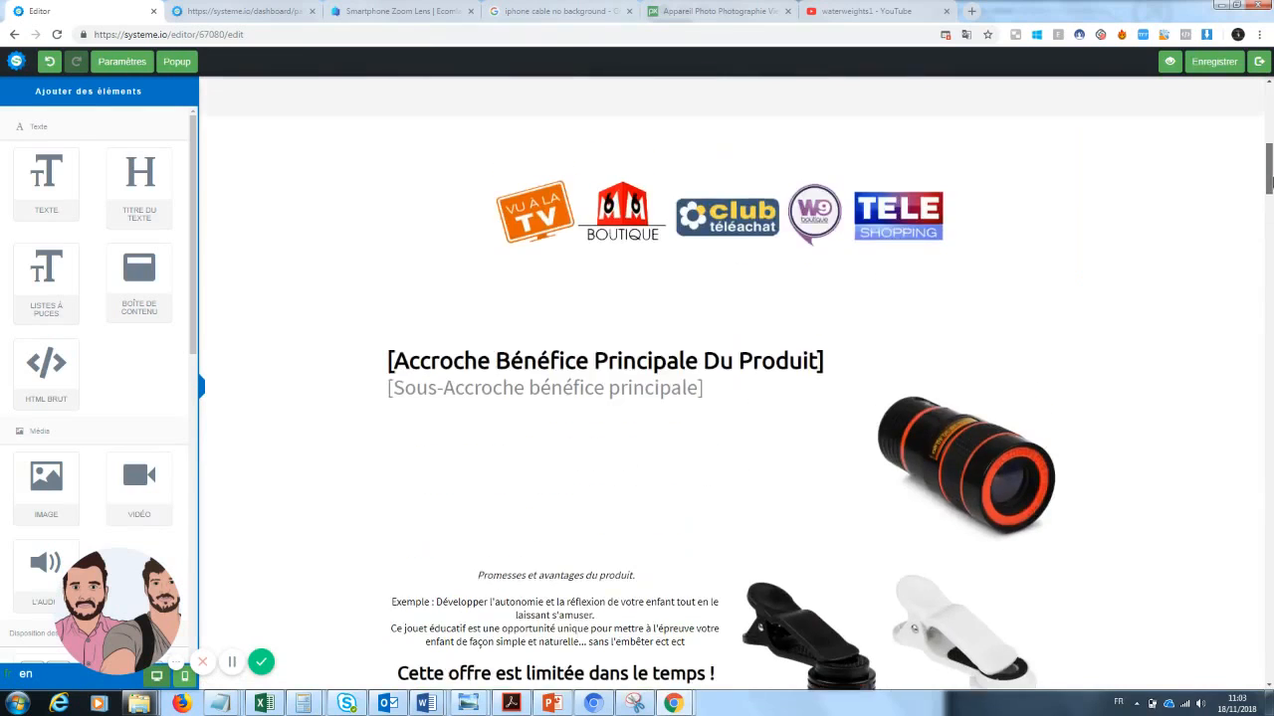
left_click(822, 361)
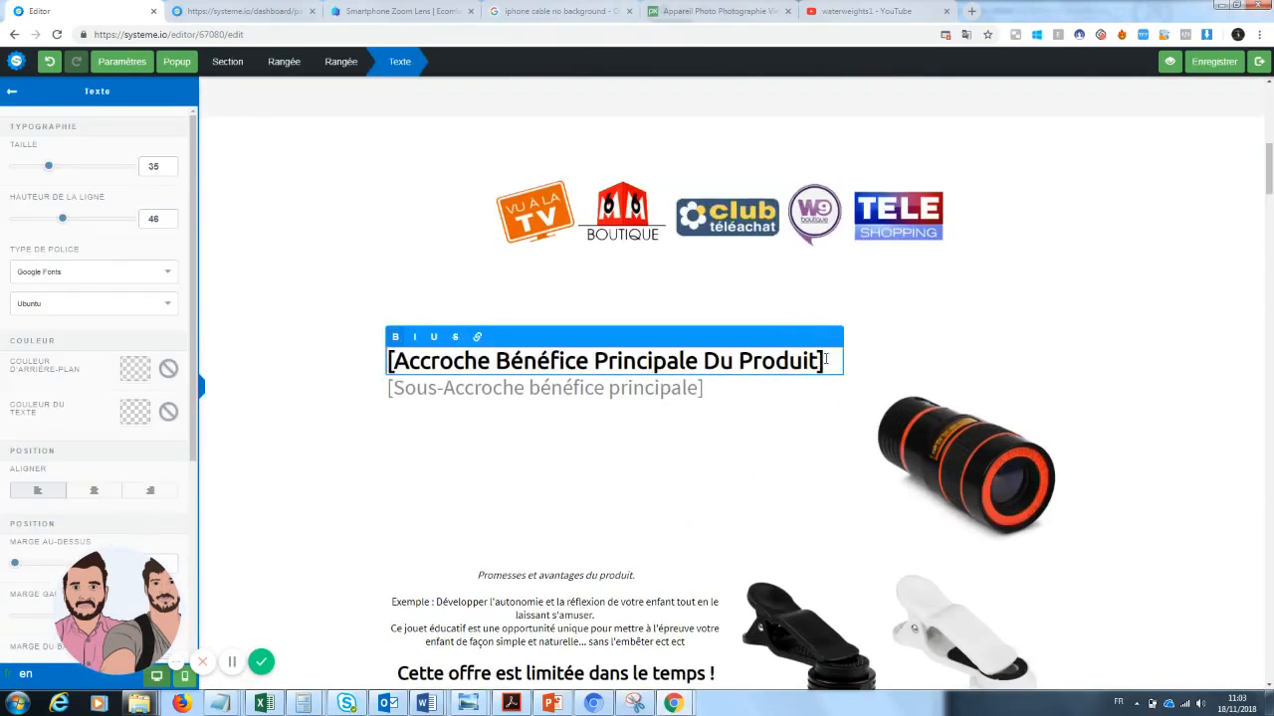
left_click_drag(817, 361, 376, 362)
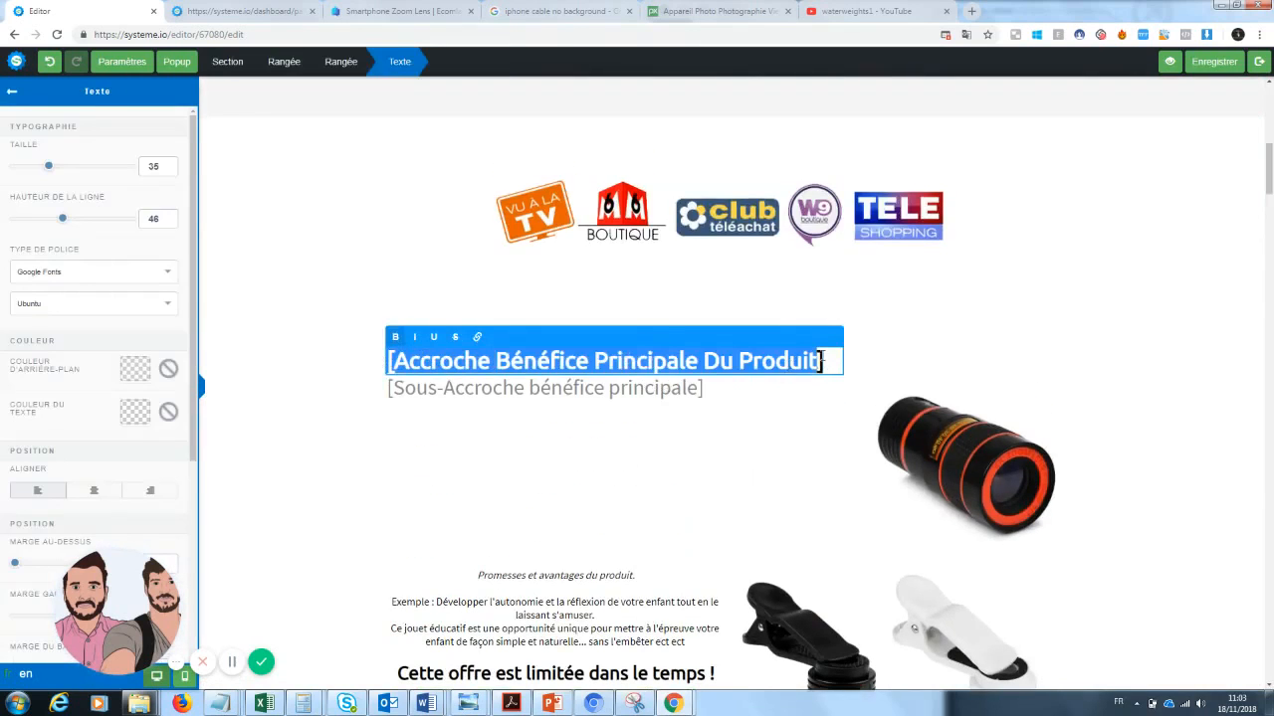
left_click_drag(821, 361, 361, 366)
mouse_move(1270, 169)
left_mouse_down()
mouse_move(1269, 99)
mouse_move(1269, 194)
left_mouse_up()
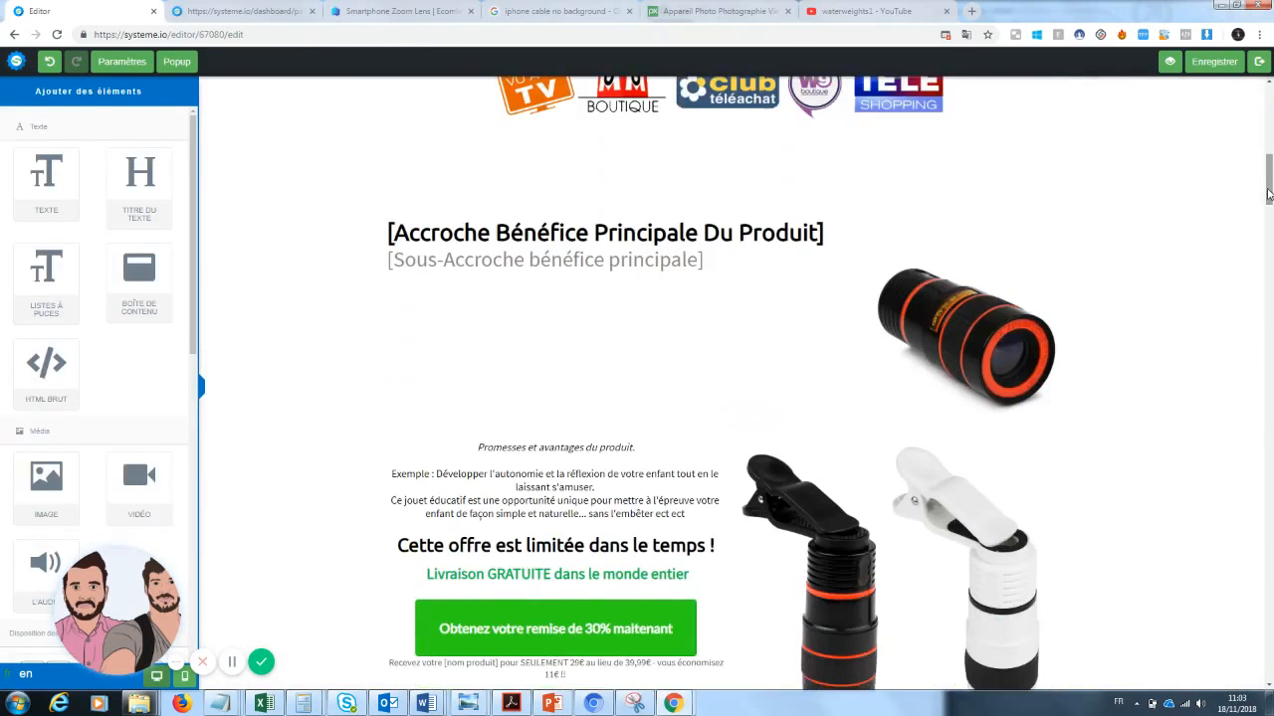
left_click(713, 232)
type("P")
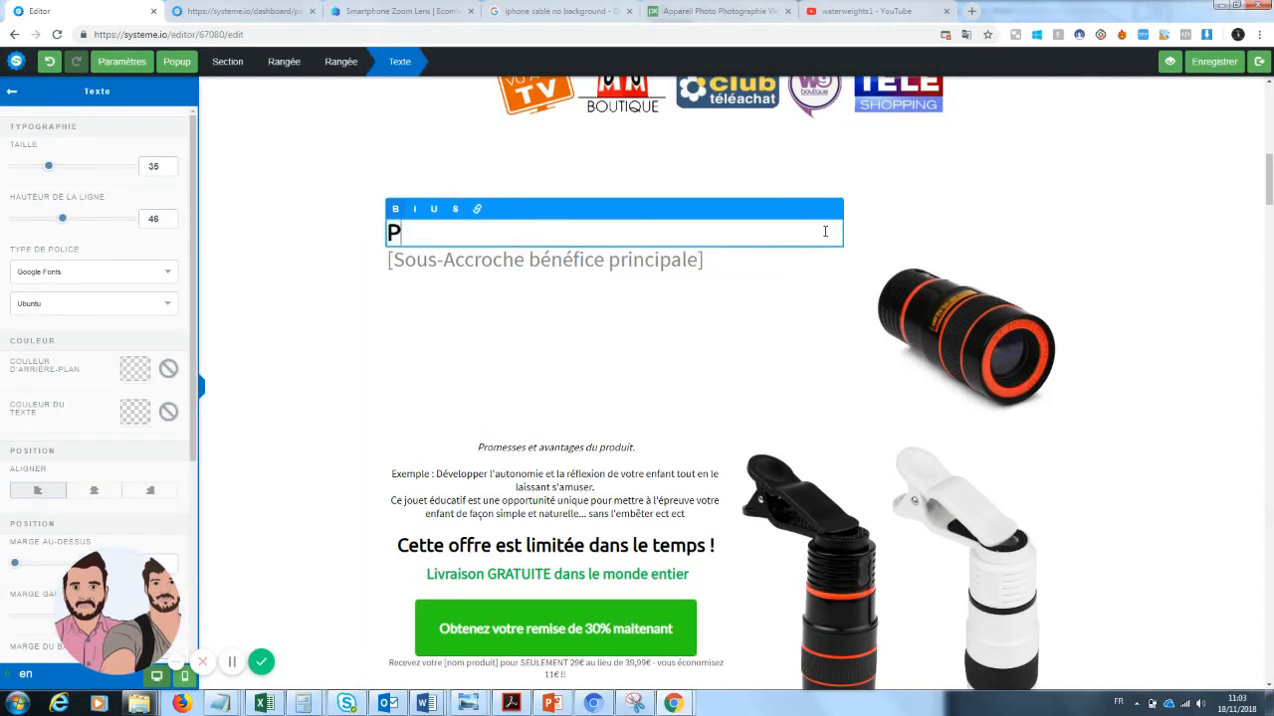
type("rendre des pho")
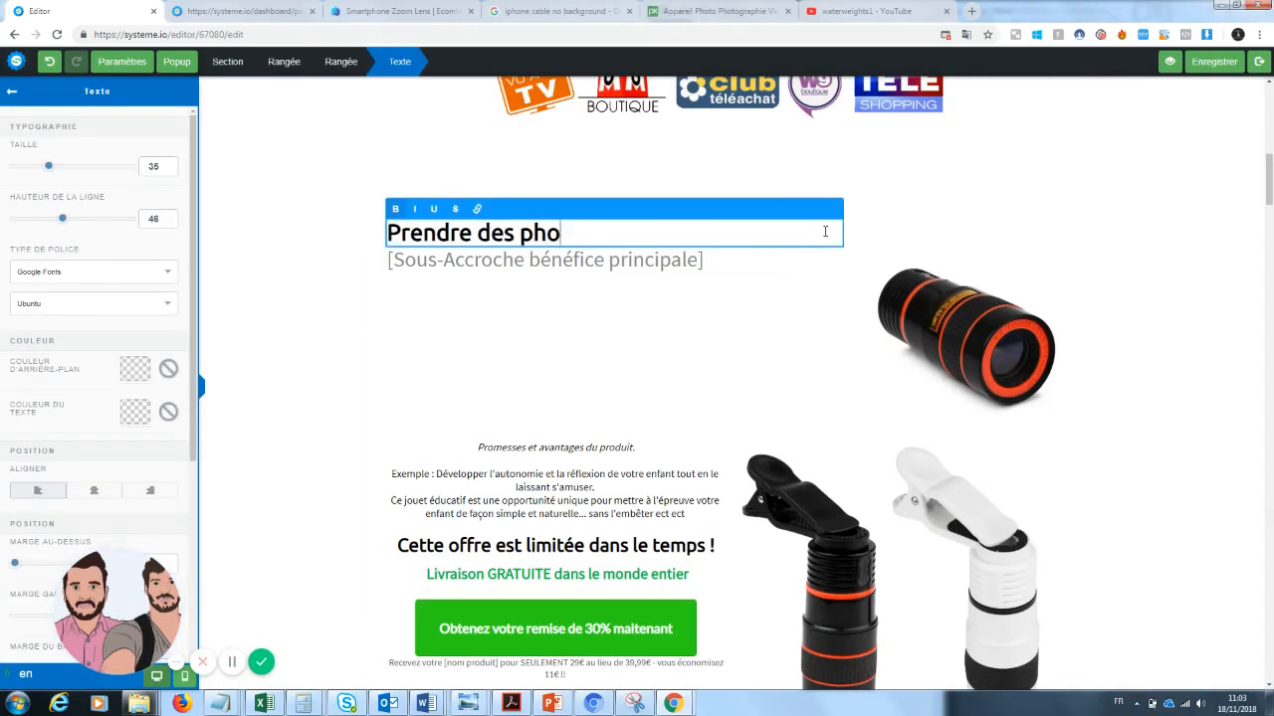
type("tos sans au")
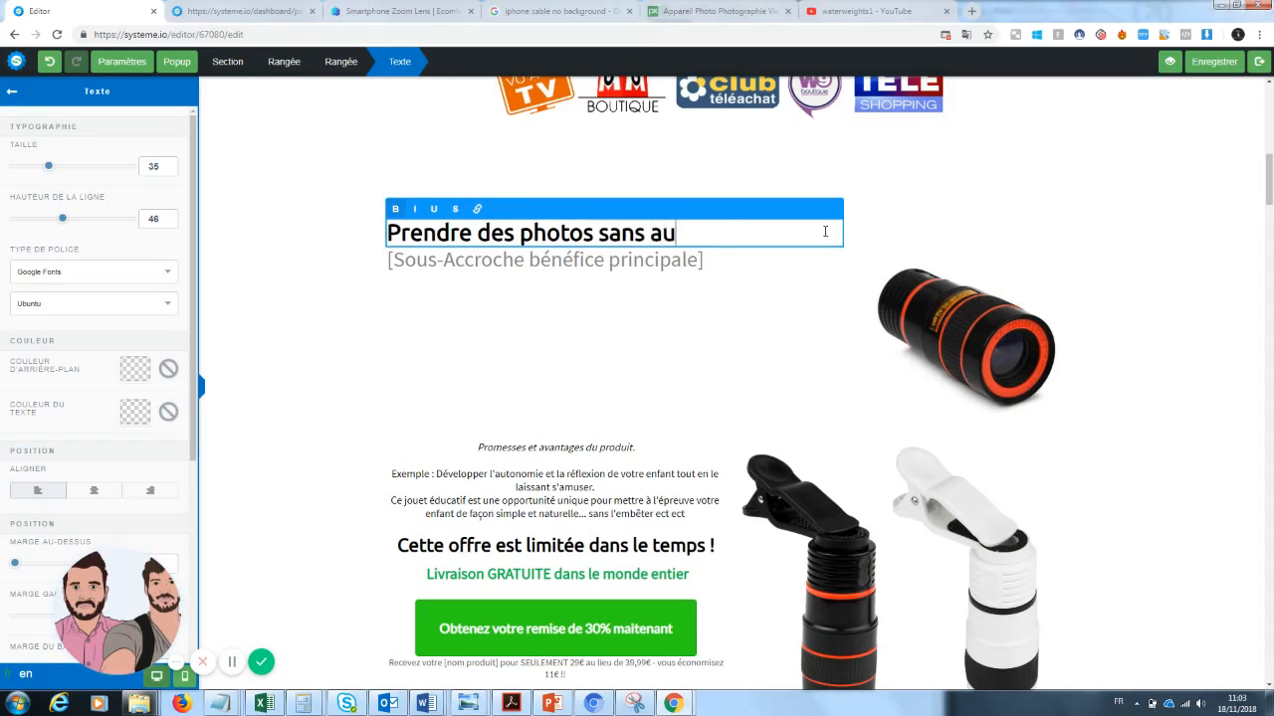
type("cun mat")
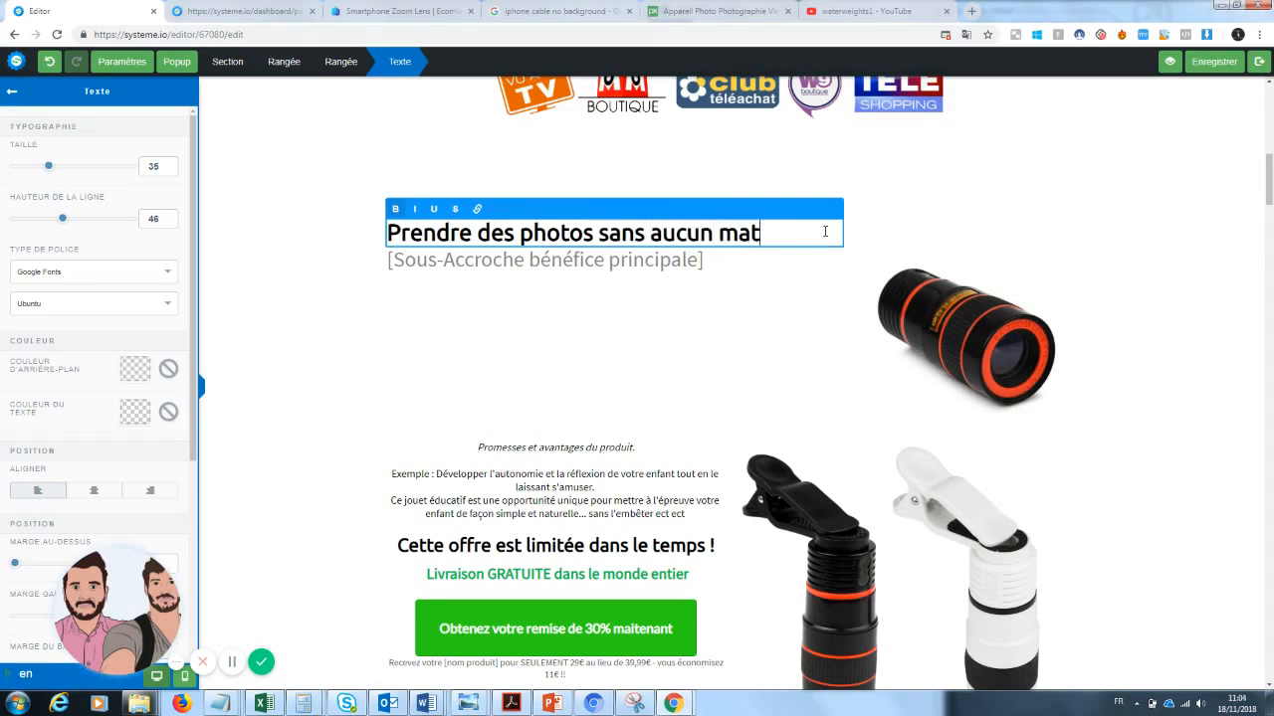
key("BackSpace")
key("BackSpace")
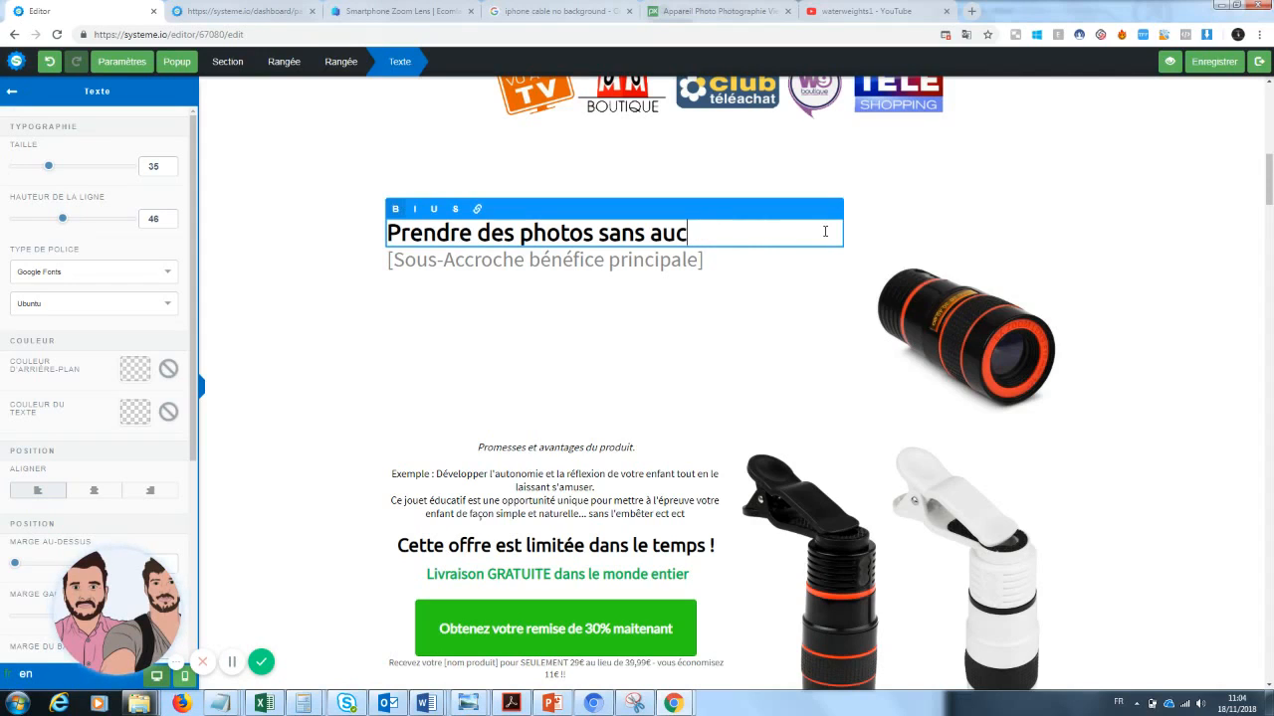
key("BackSpace")
key("BackSpace")
key("BackSpace")
type("dépenser u")
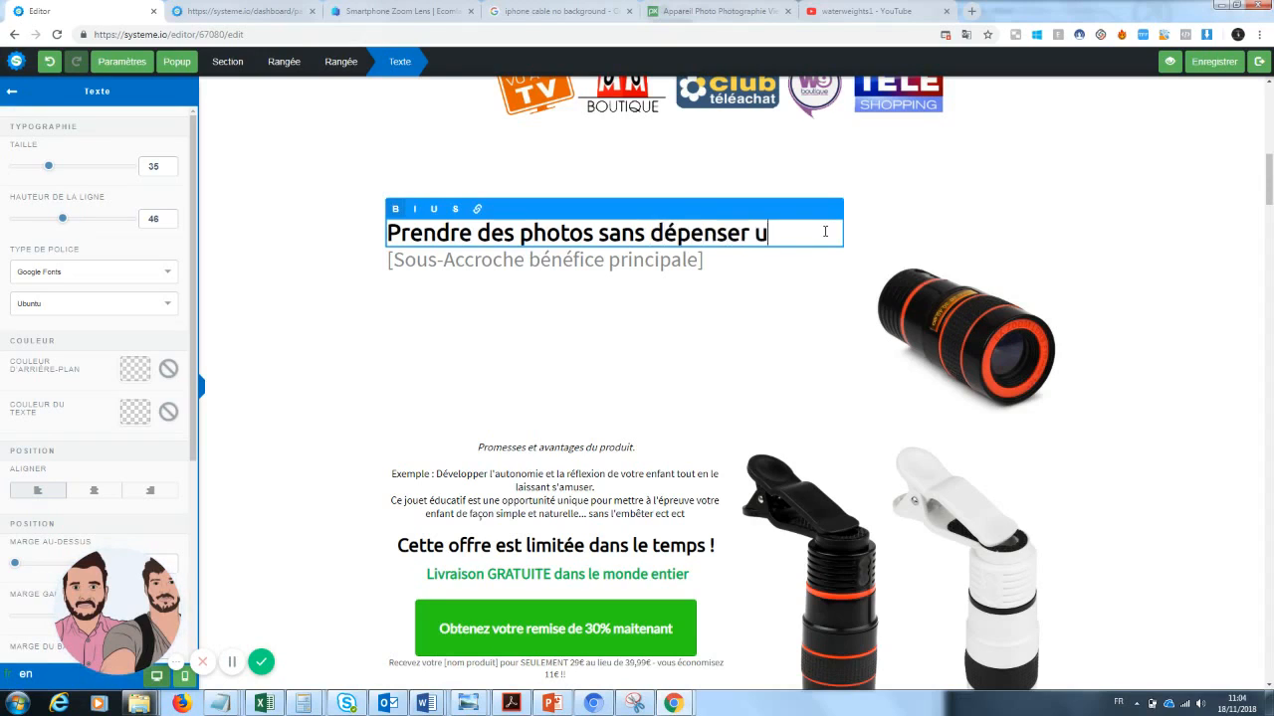
type("ne fortune")
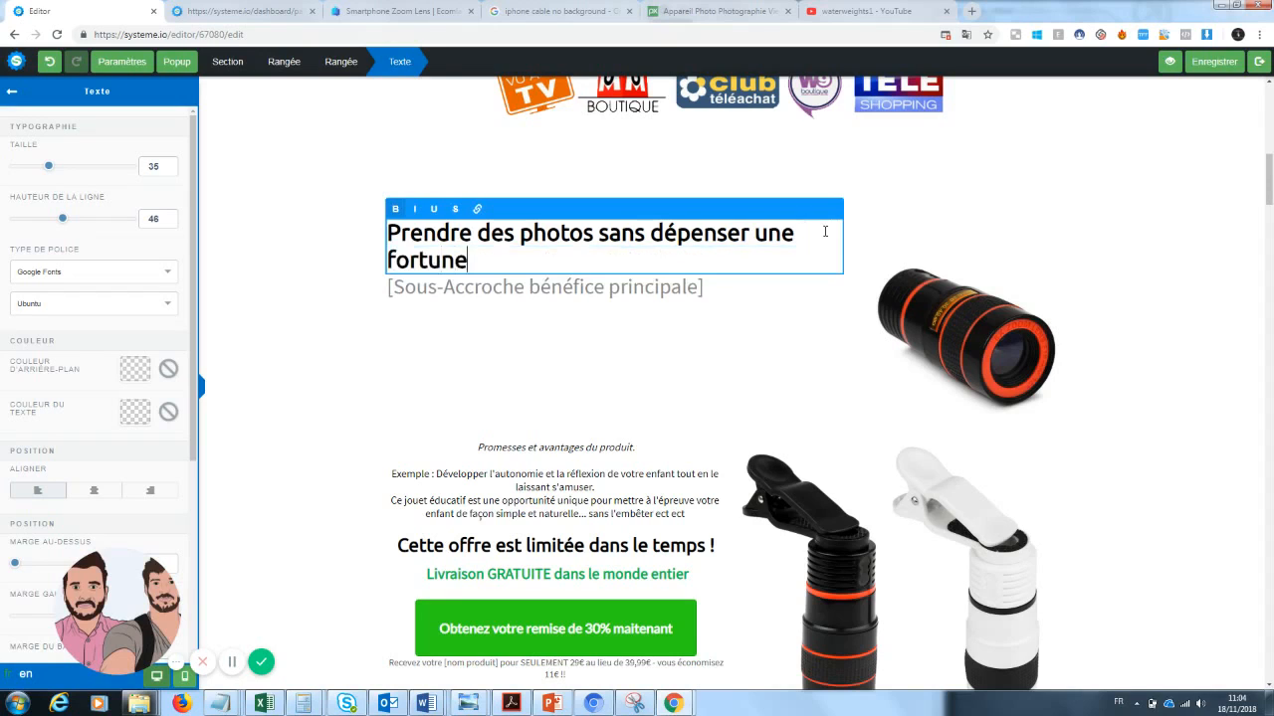
left_click(801, 310)
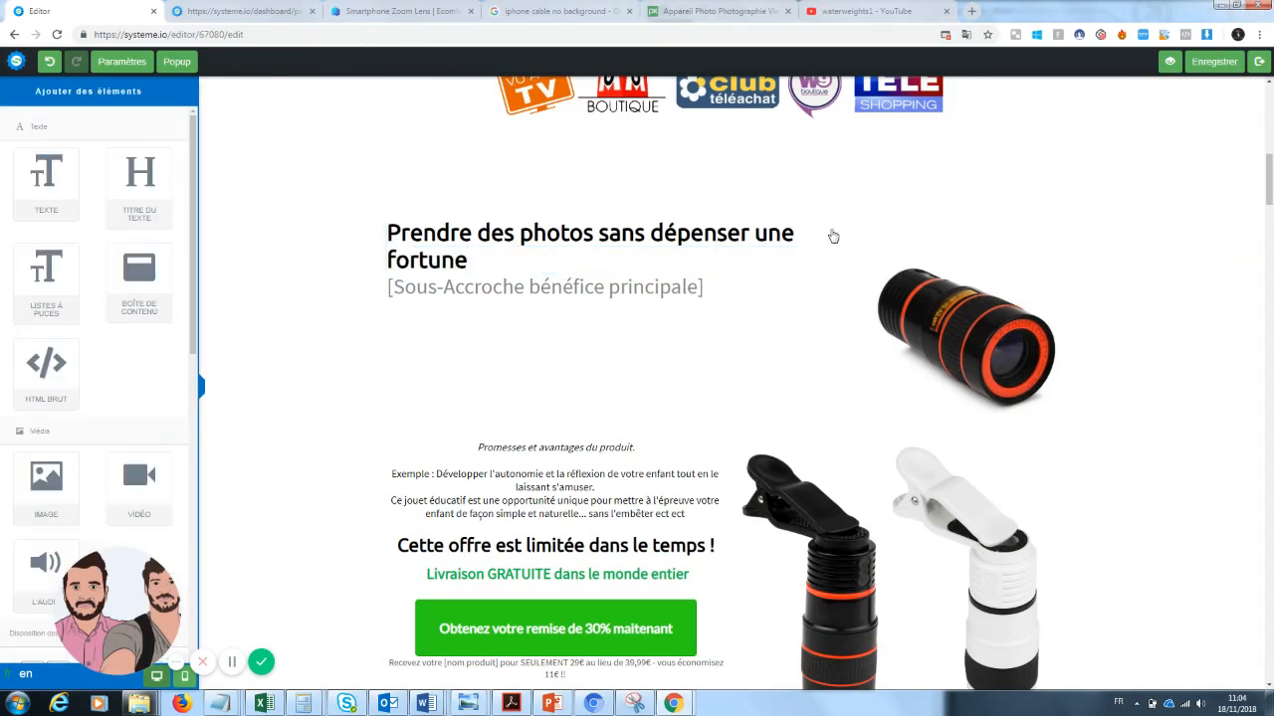
Underline the word "fortune" in the main benefit headline
left_click(754, 268)
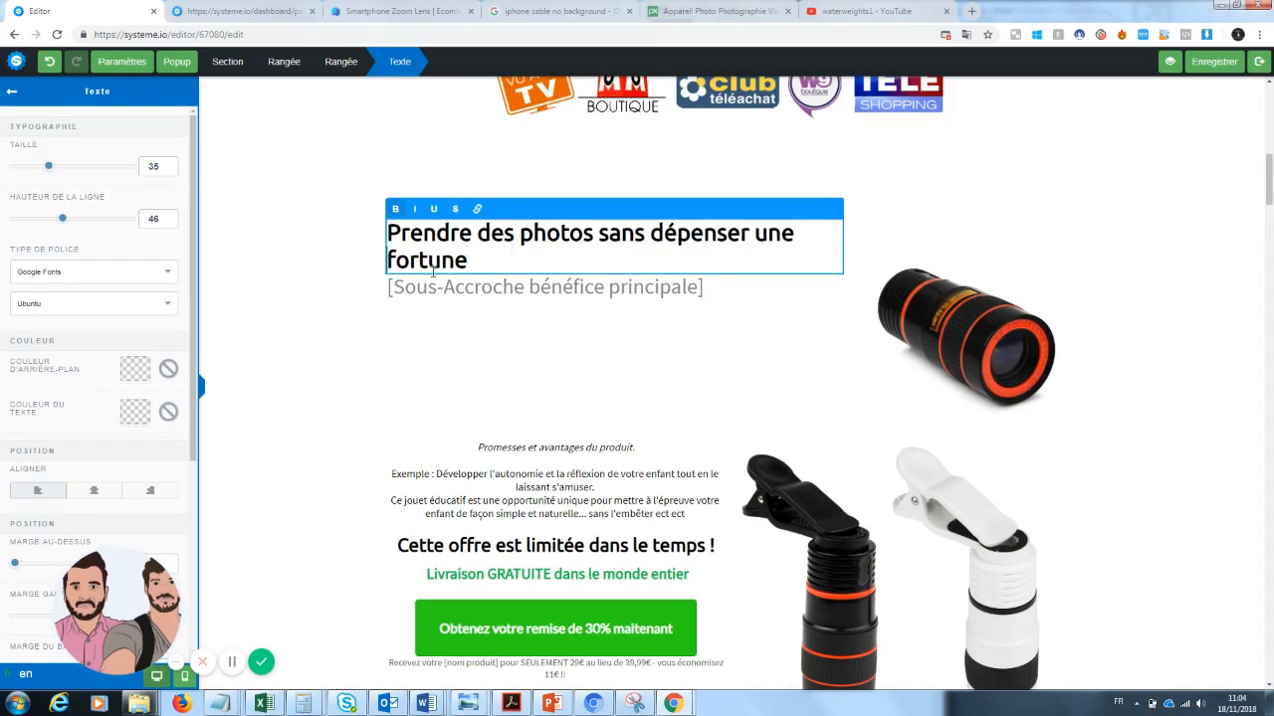
left_click_drag(469, 262, 384, 269)
left_click(433, 208)
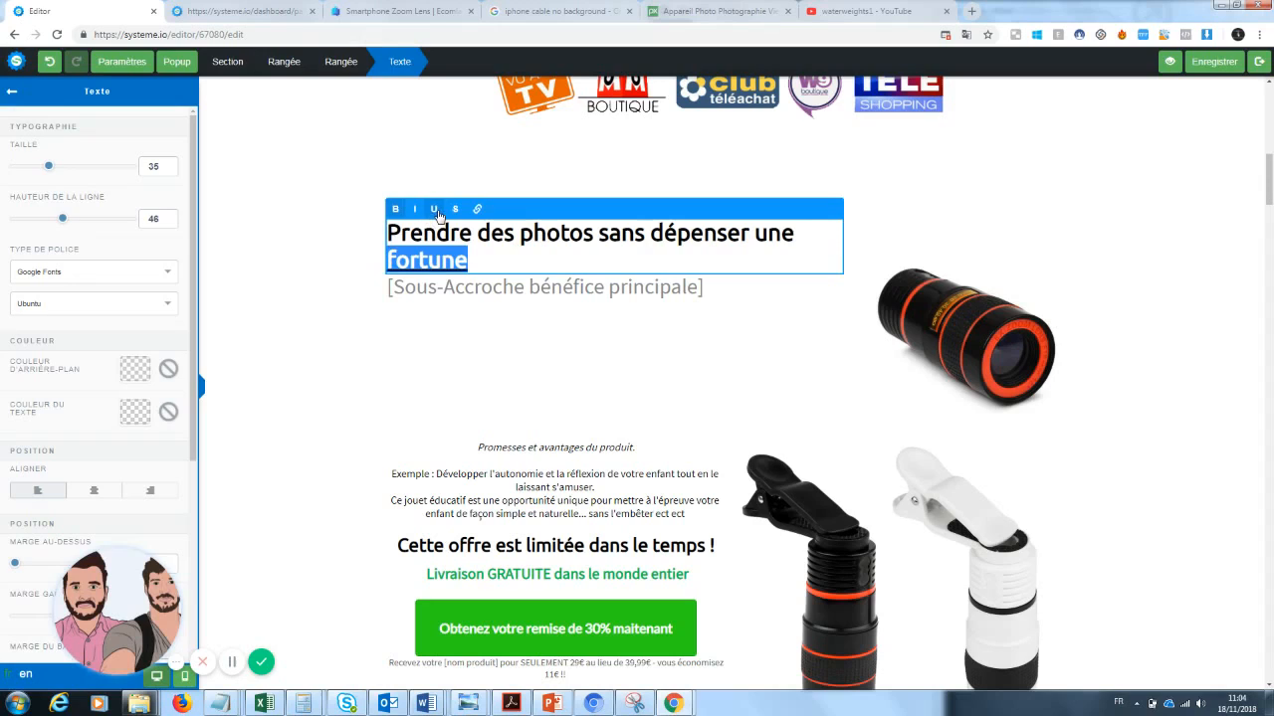
Replace the "[Sous-Accroche bénéfice principale]" sub-headline with "Enfin des photos qualité pro à prix accessible"
left_click(593, 392)
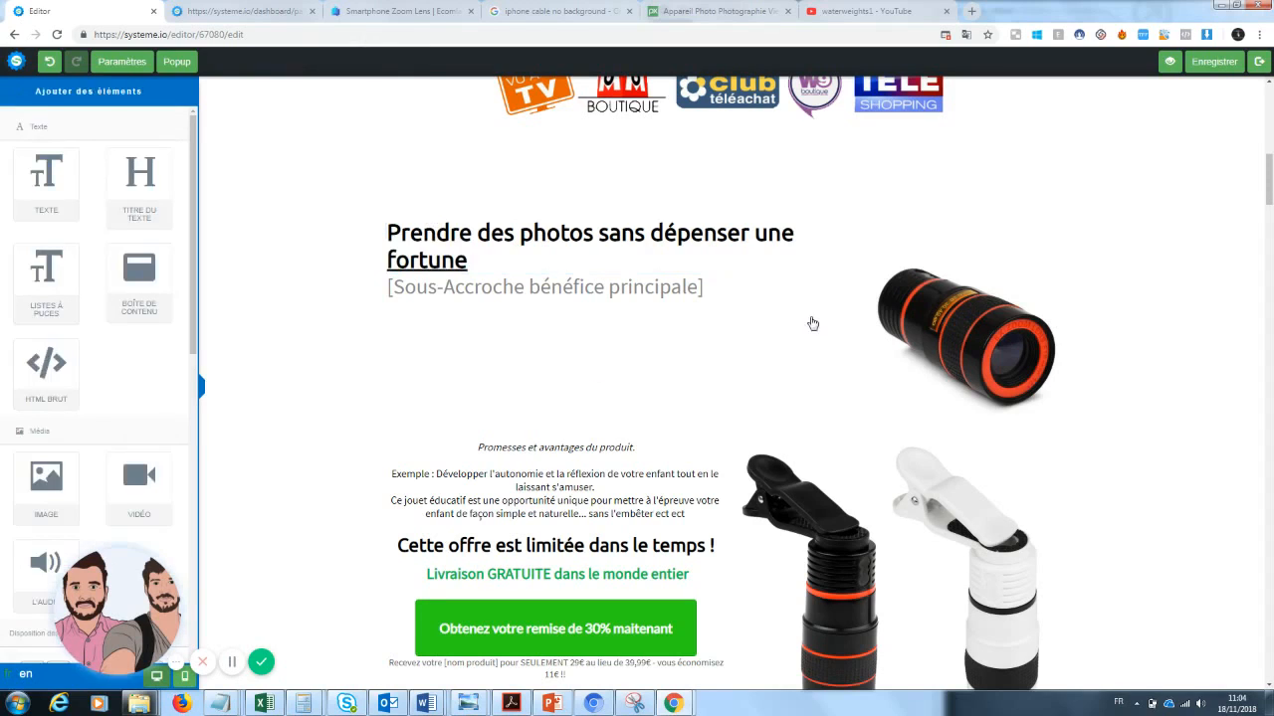
left_click(620, 287)
left_click_drag(714, 288, 335, 299)
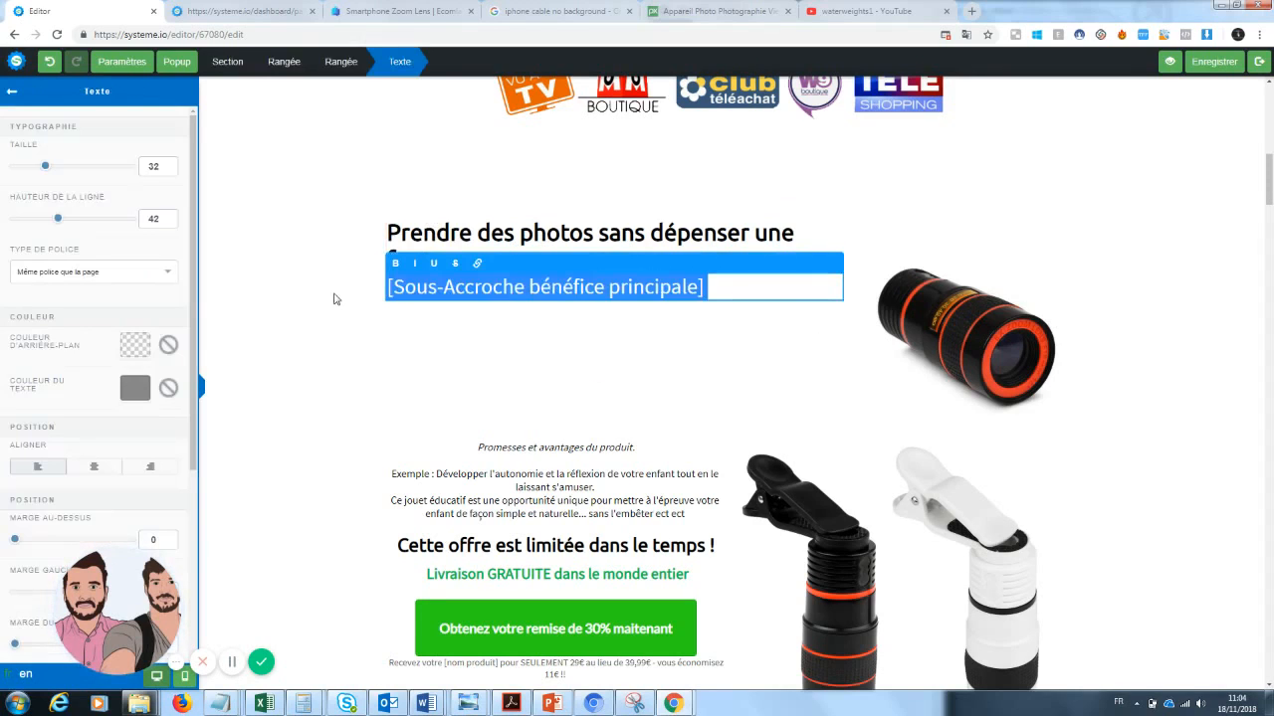
type("Enfin de")
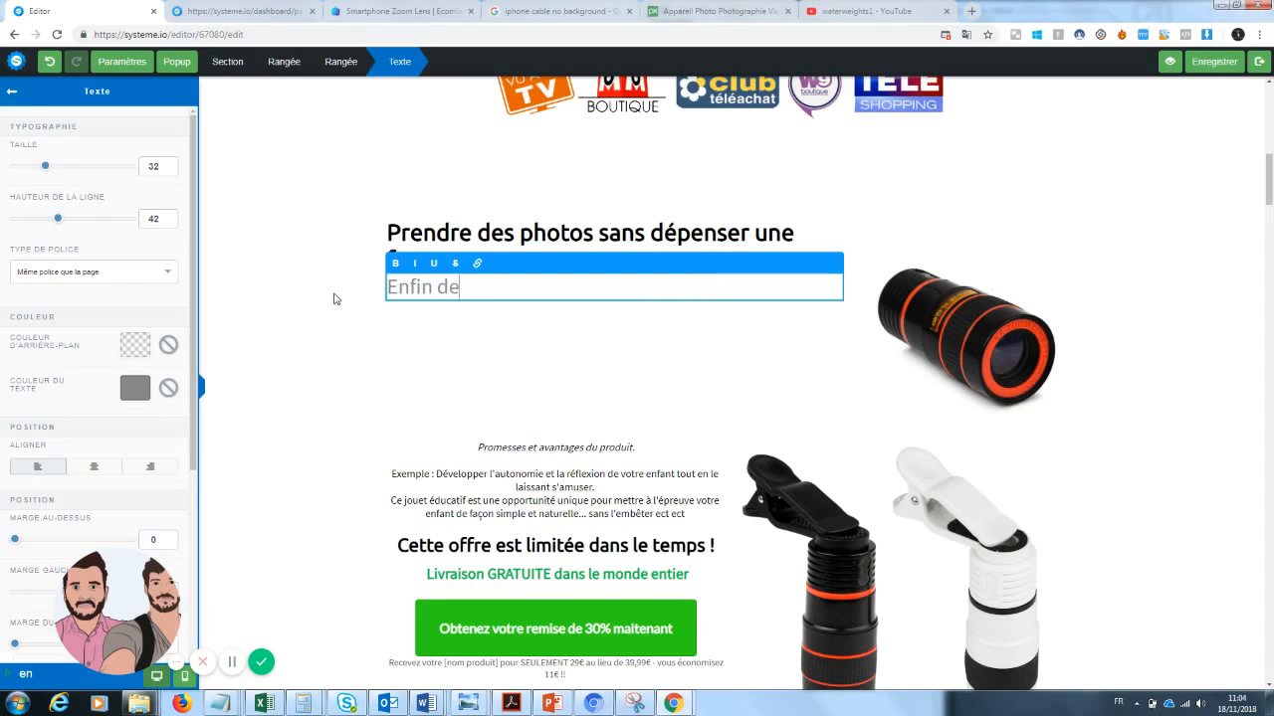
type("s photos")
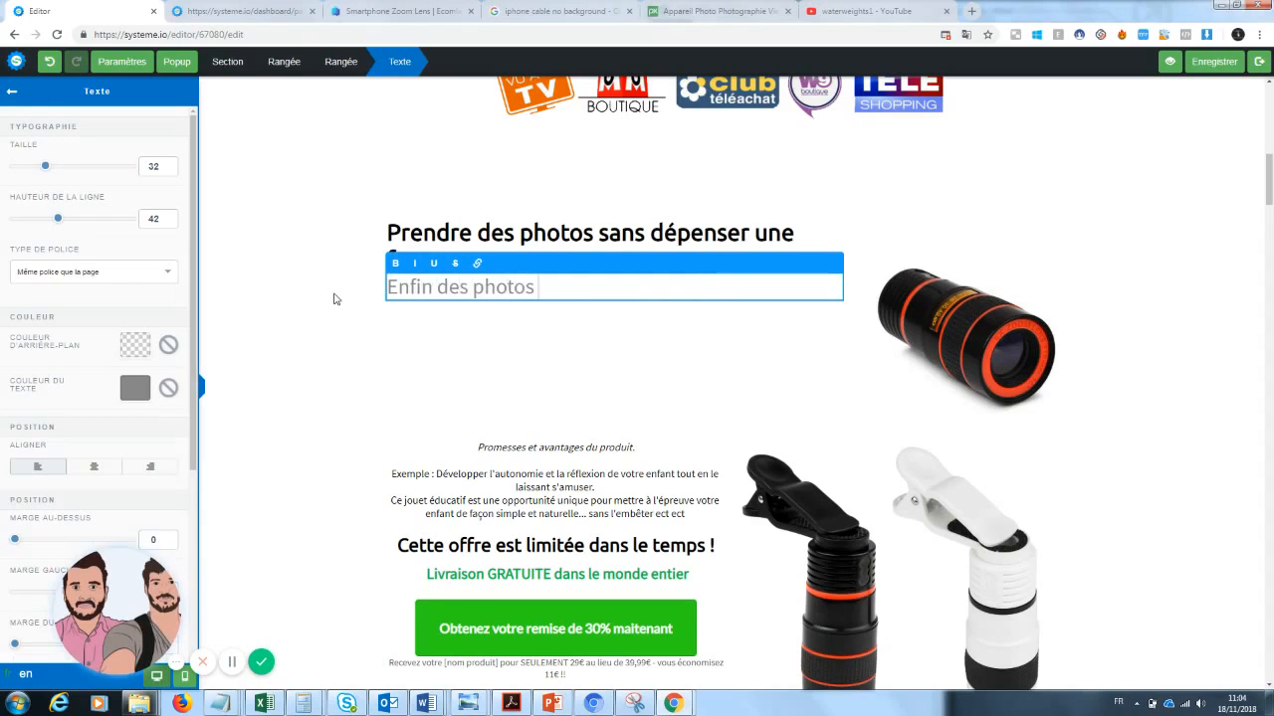
type(" qualité pr")
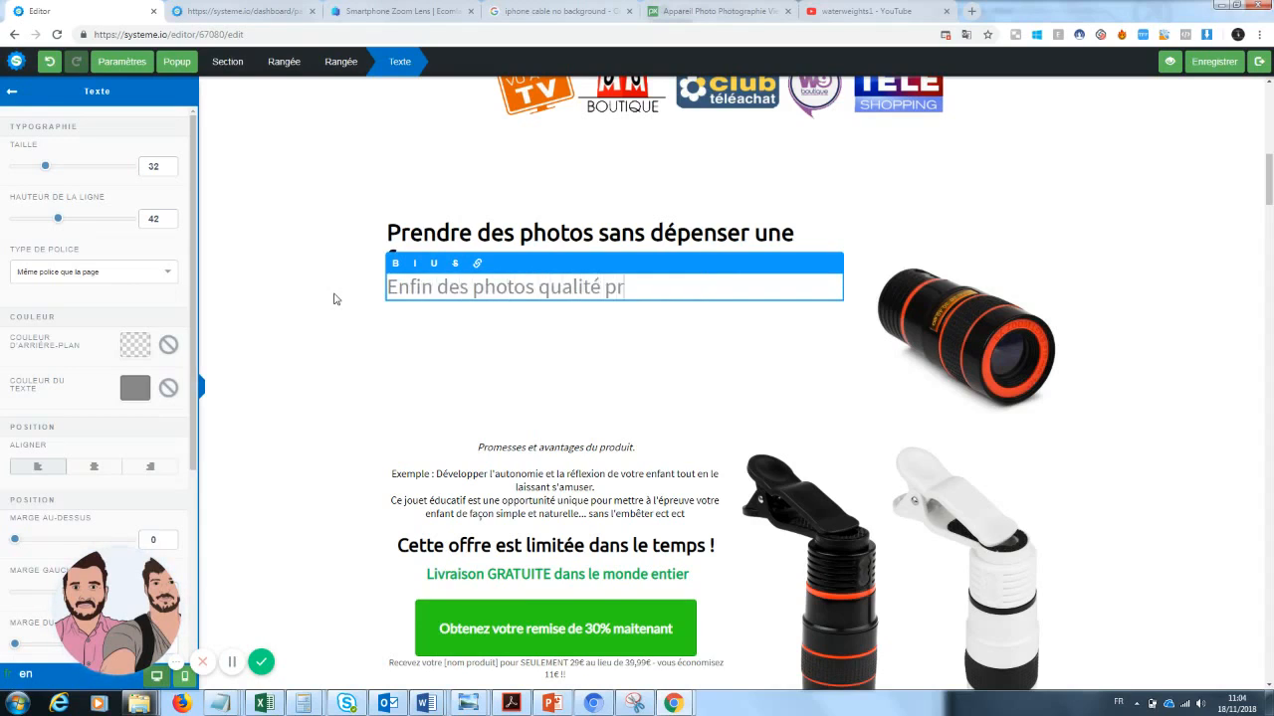
type("o à prix accessible")
left_click(438, 381)
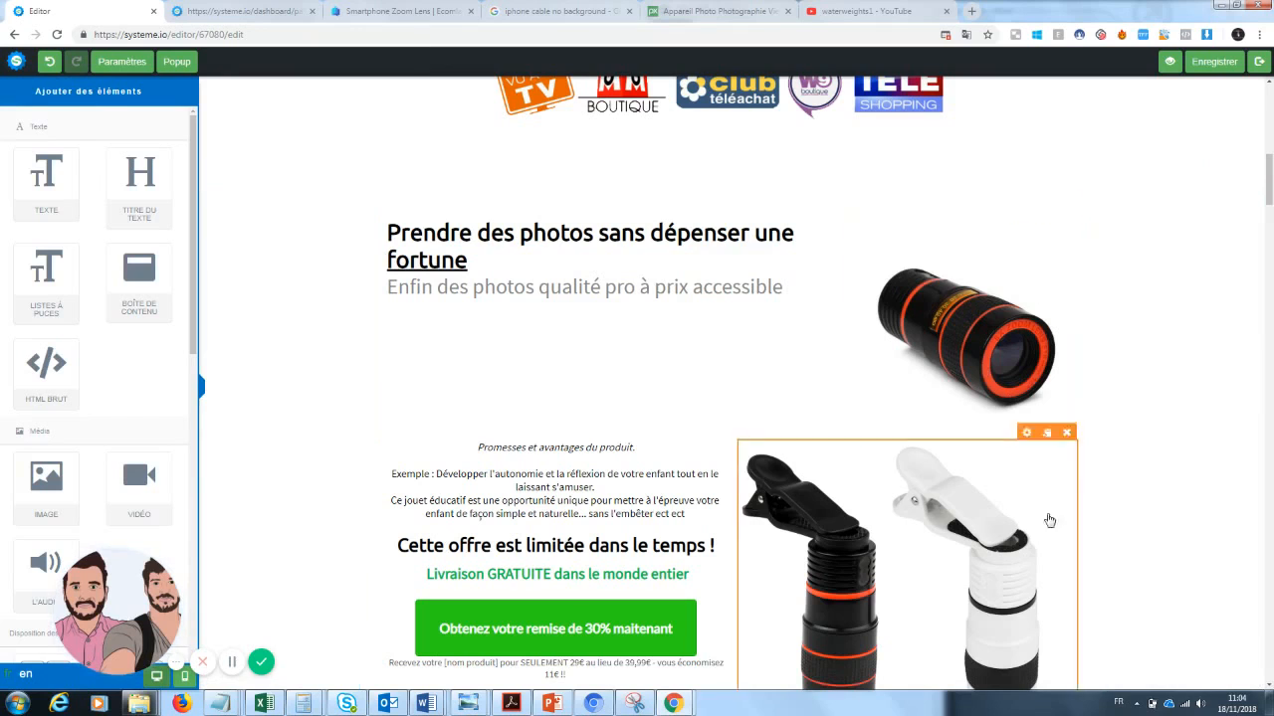
Clear the product promises text above the limited-time offer and delete the black and white lens image beside it
left_click_drag(1271, 179, 1272, 188)
left_click(598, 365)
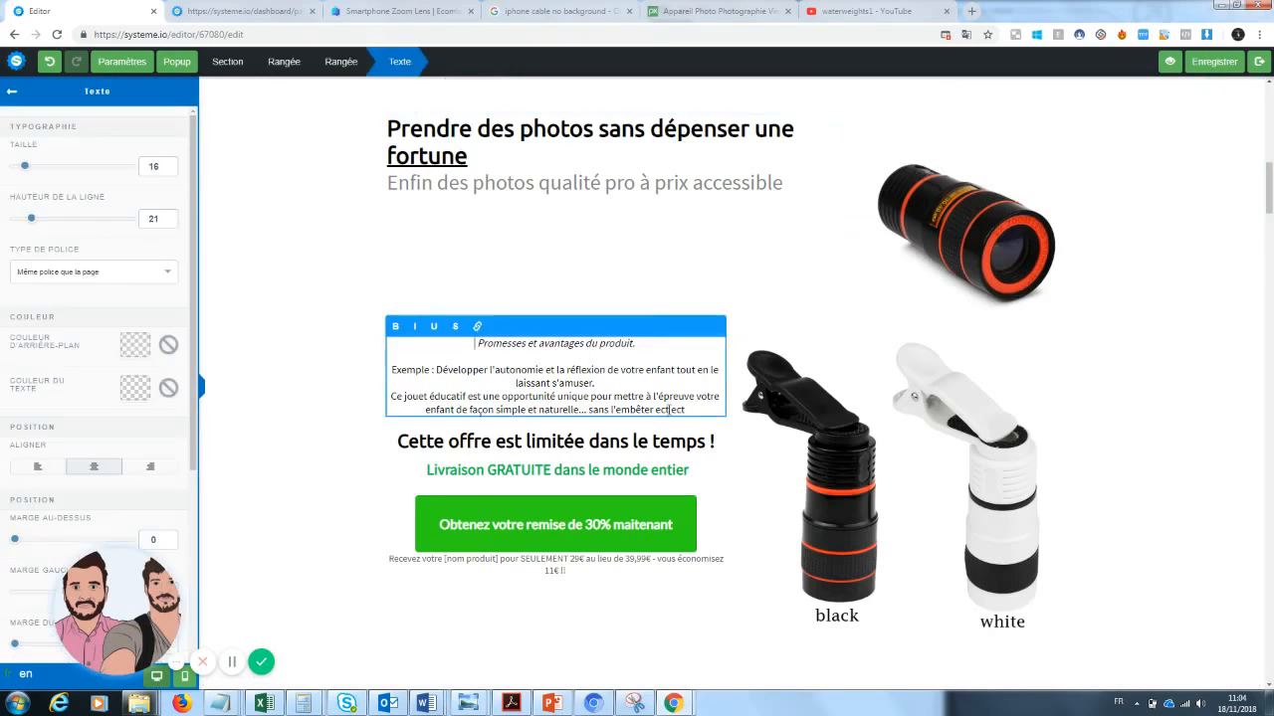
left_click_drag(718, 422, 418, 340)
key("BackSpace")
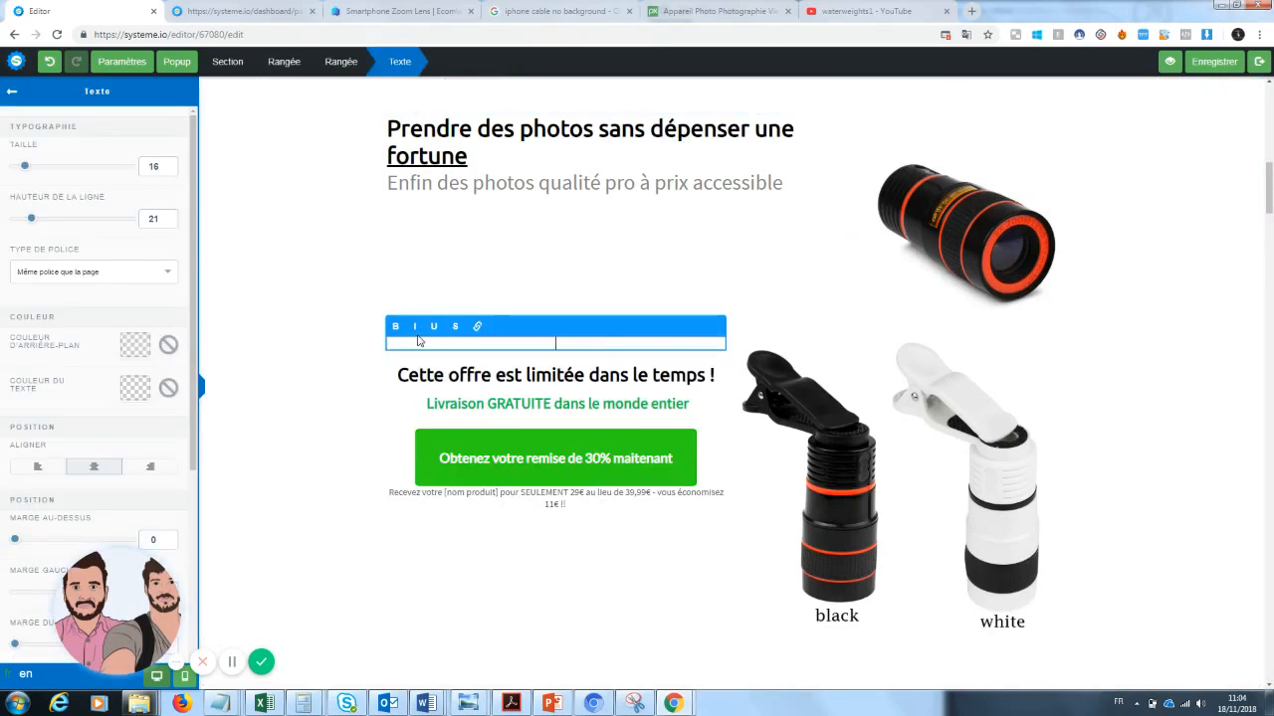
left_click(930, 443)
left_click(1066, 327)
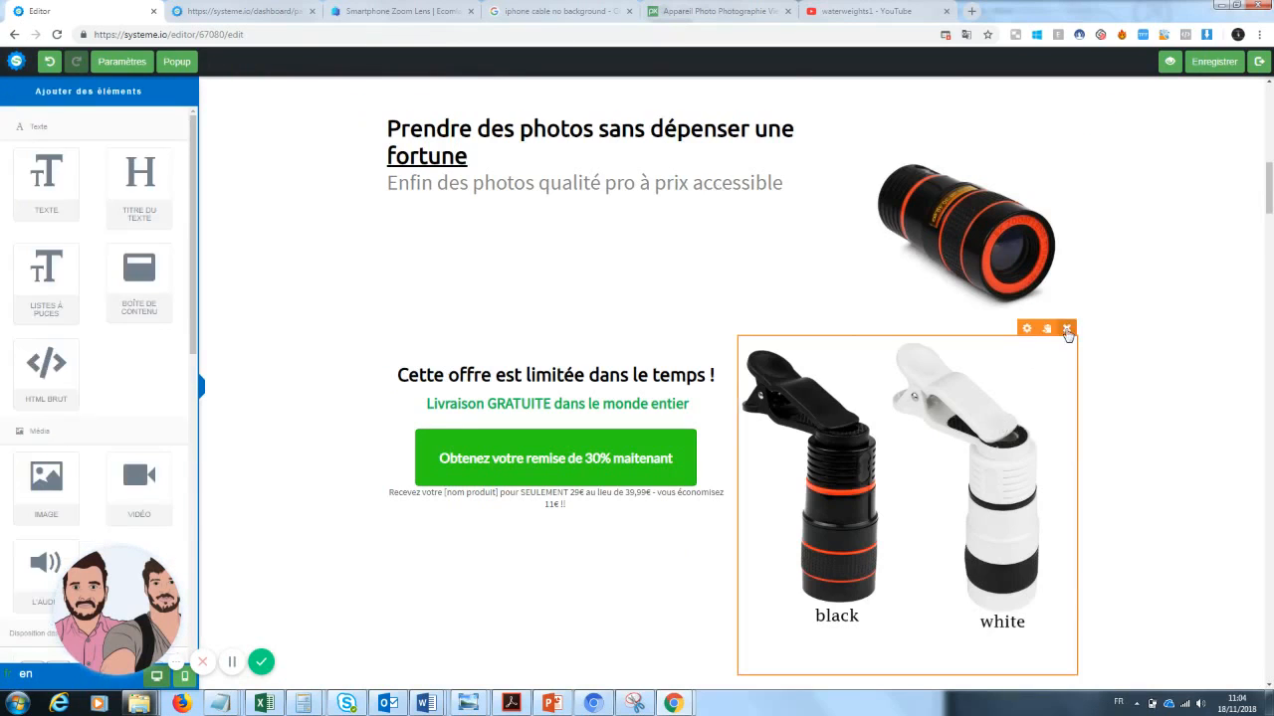
left_click(693, 110)
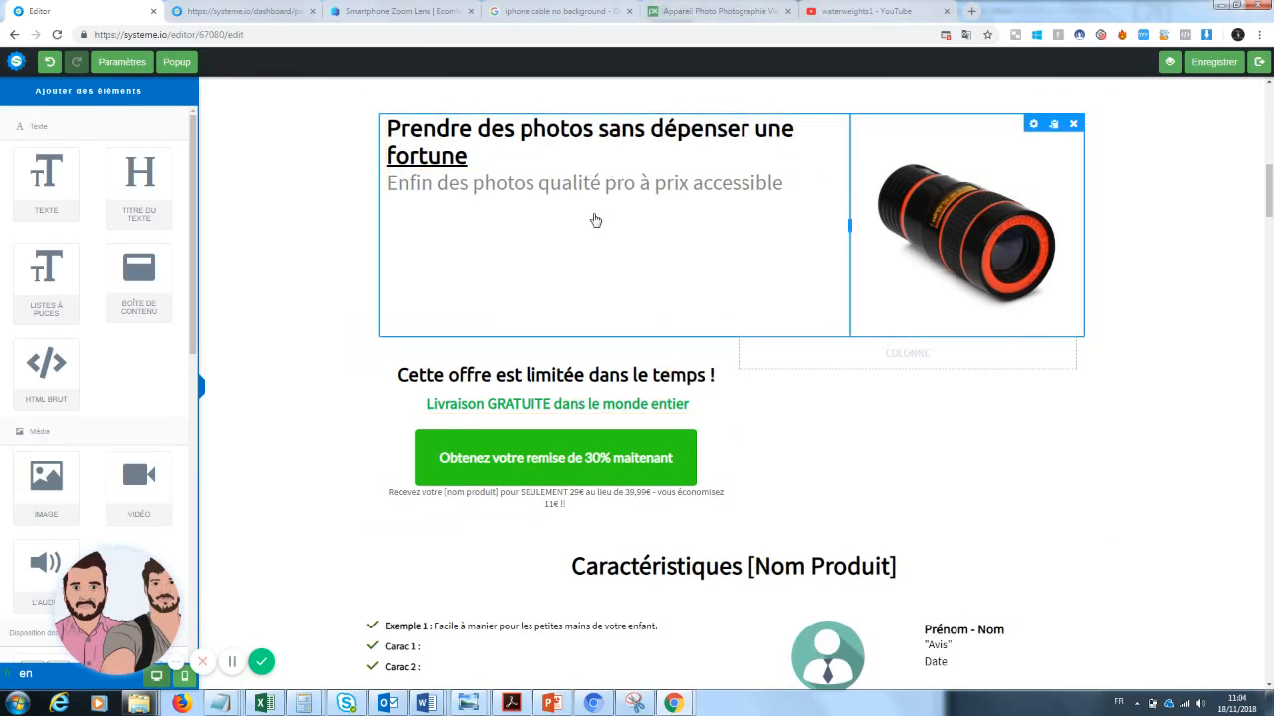
Add a text block below the main benefit row reading "Le produit que les fans de photographie attendaient est enfin arrivé..."
left_click_drag(46, 184, 563, 279)
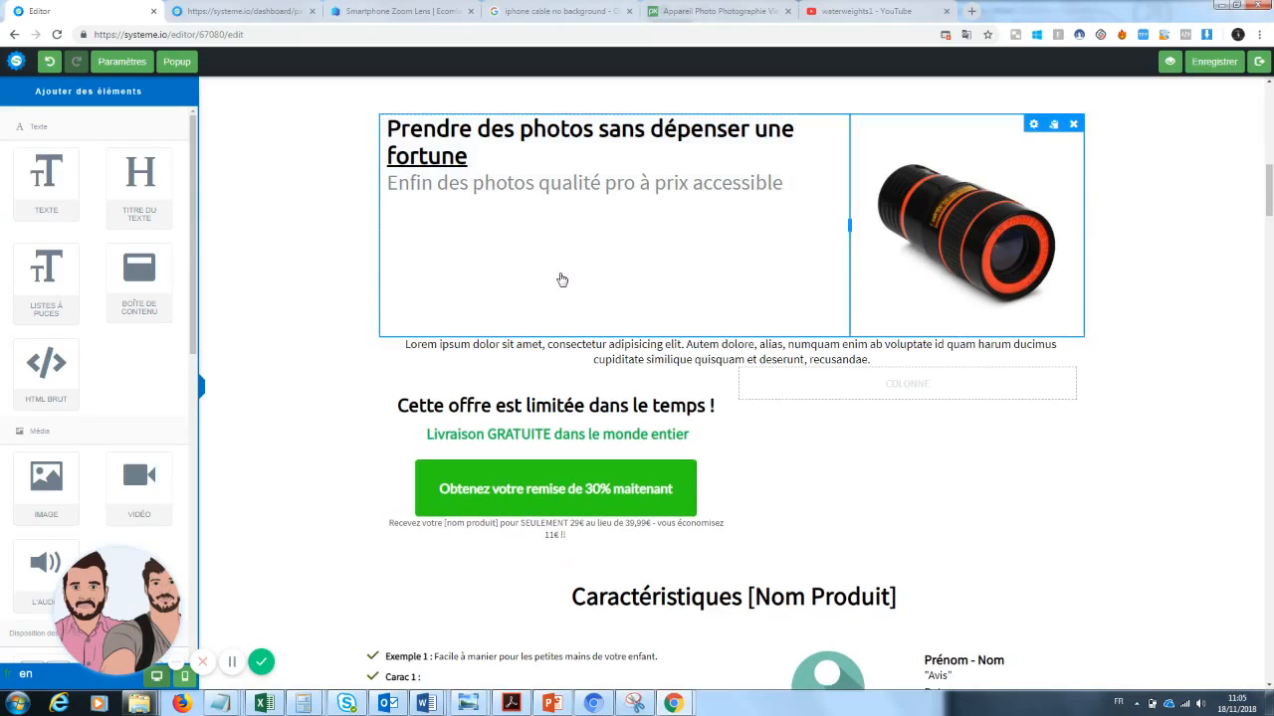
left_click(887, 363)
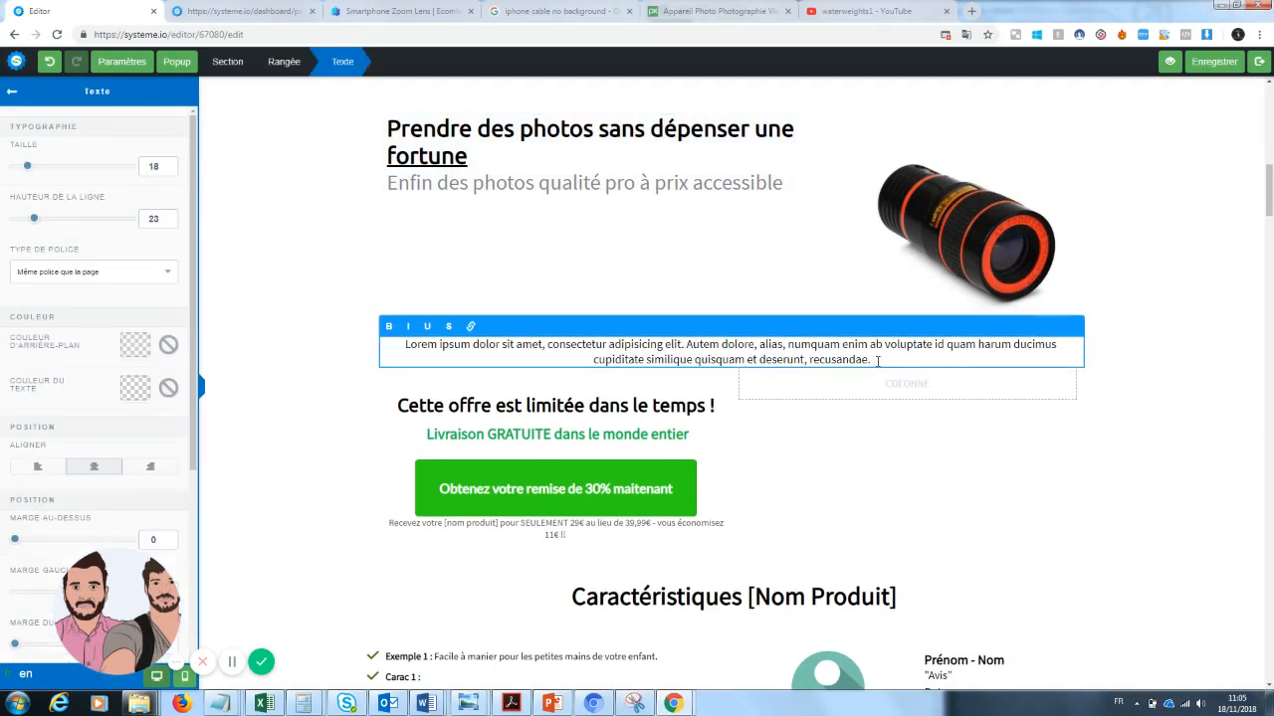
left_click_drag(884, 360, 390, 343)
key("BackSpace")
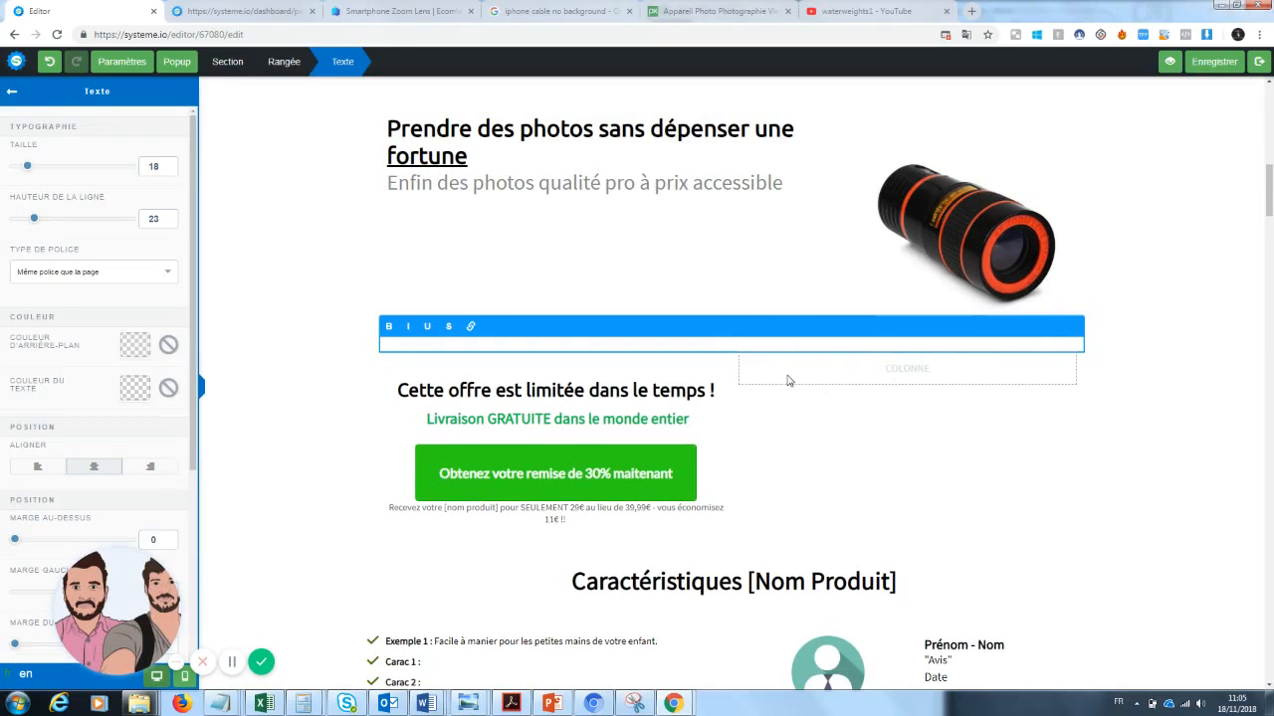
left_click(1266, 205)
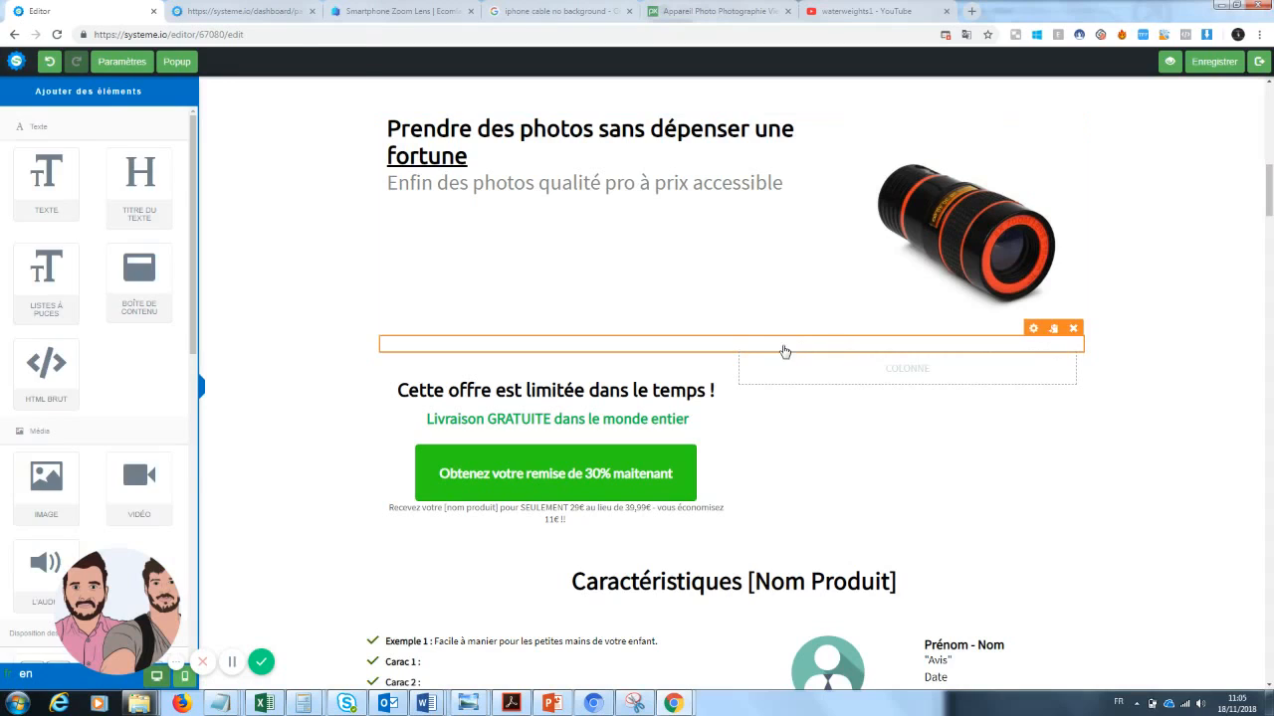
left_click(784, 348)
type("Le prod")
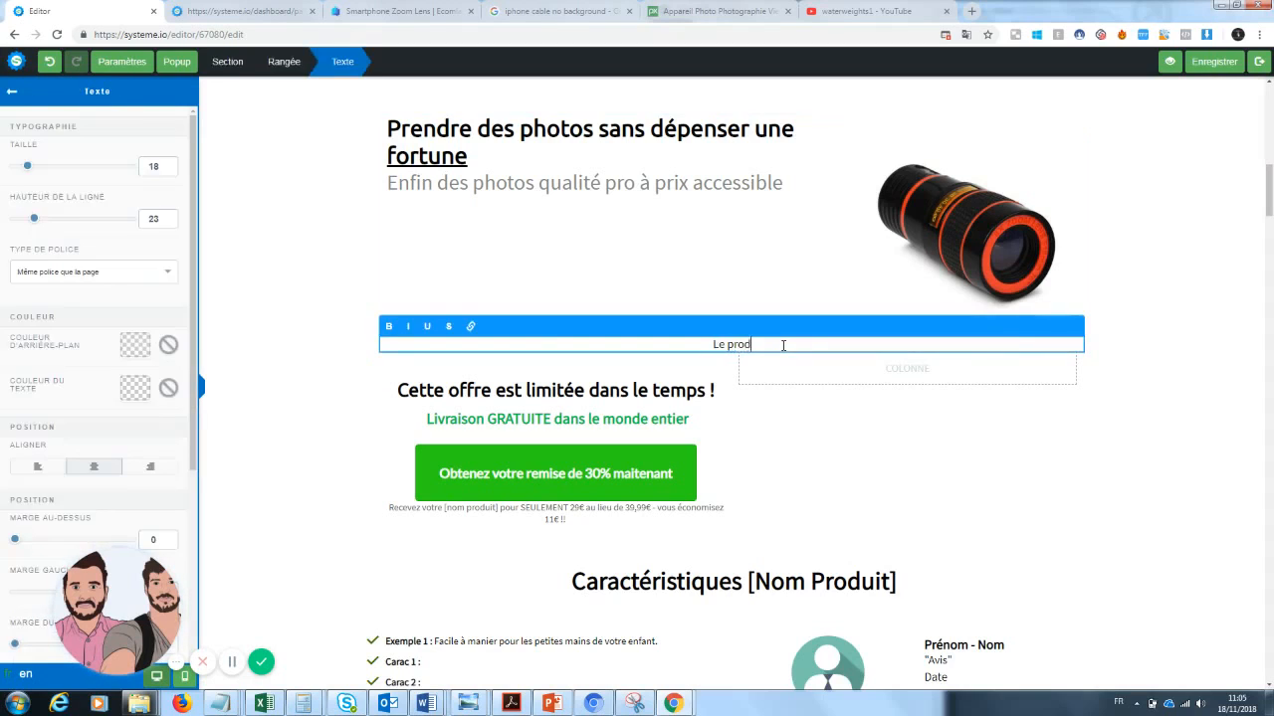
type("uit que les fans de photographie")
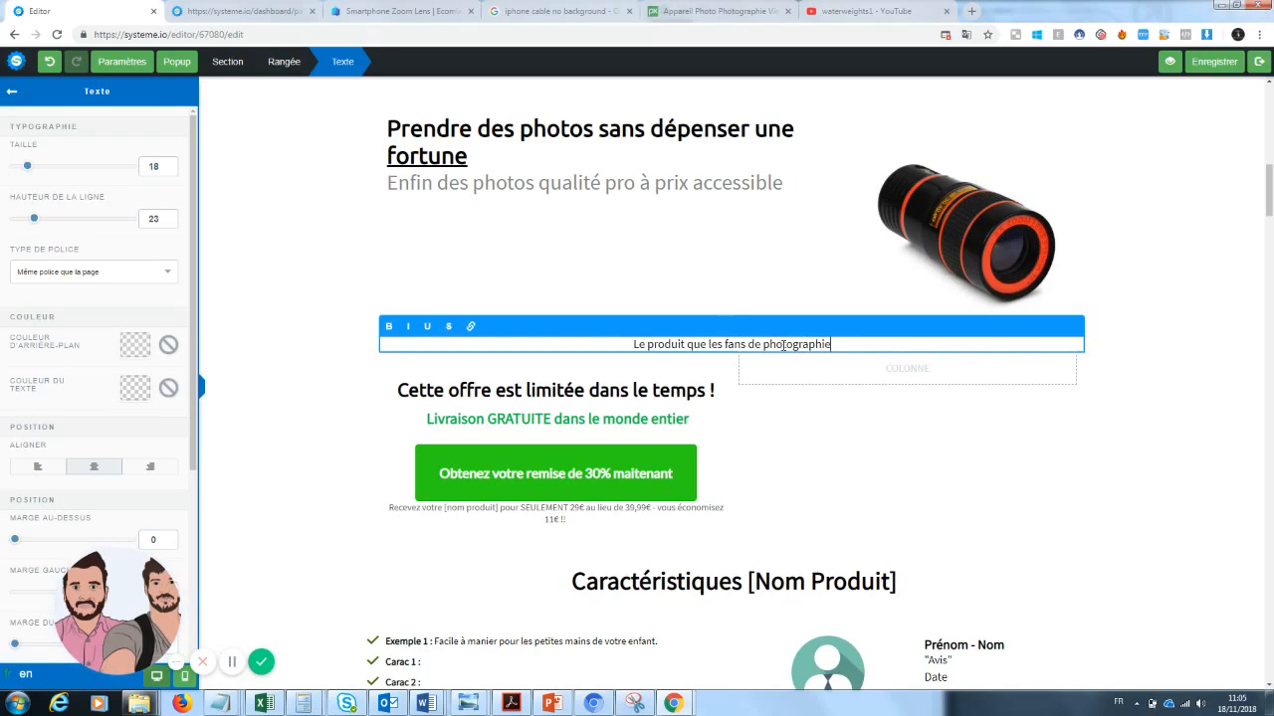
type(" attenda")
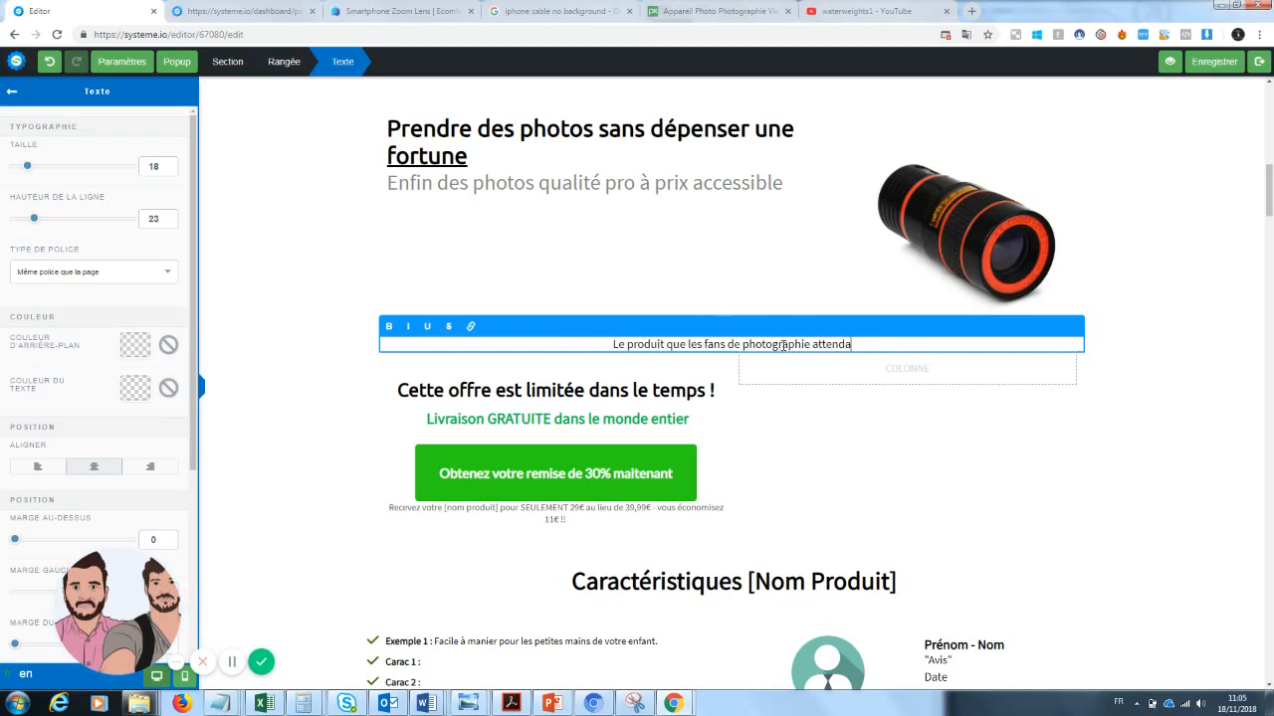
type("ient est enfin arrivé")
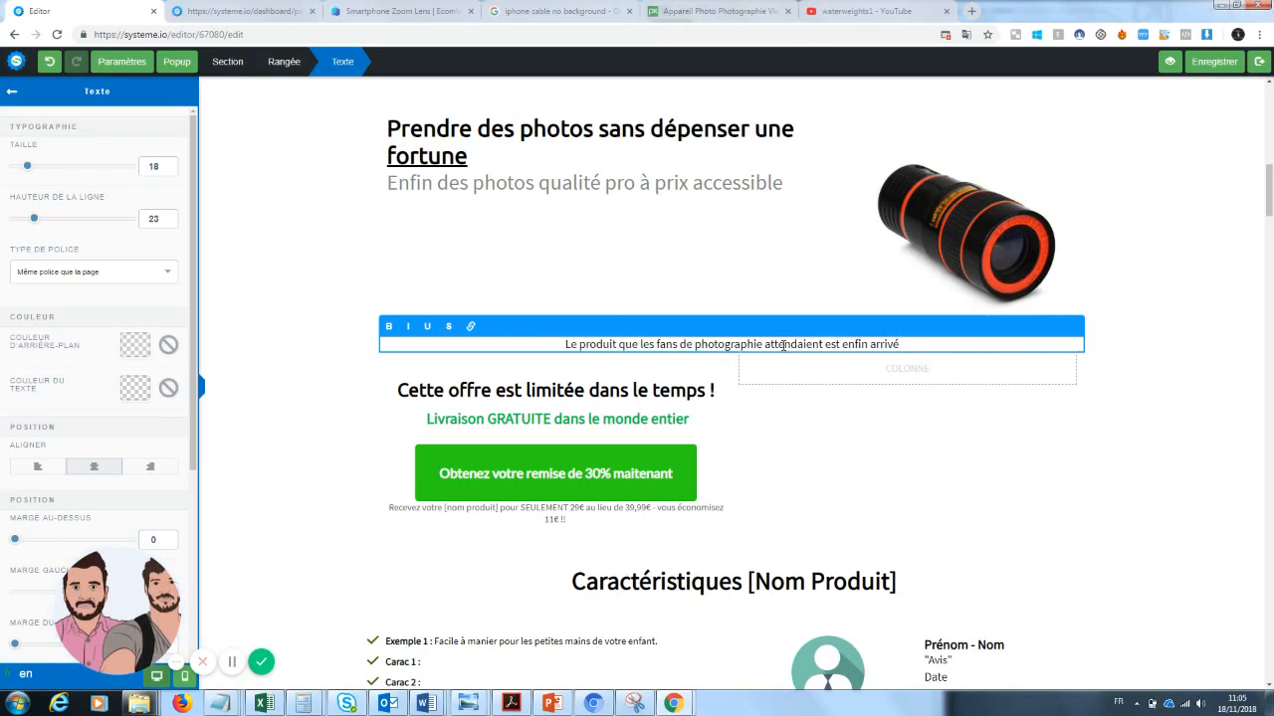
type("...")
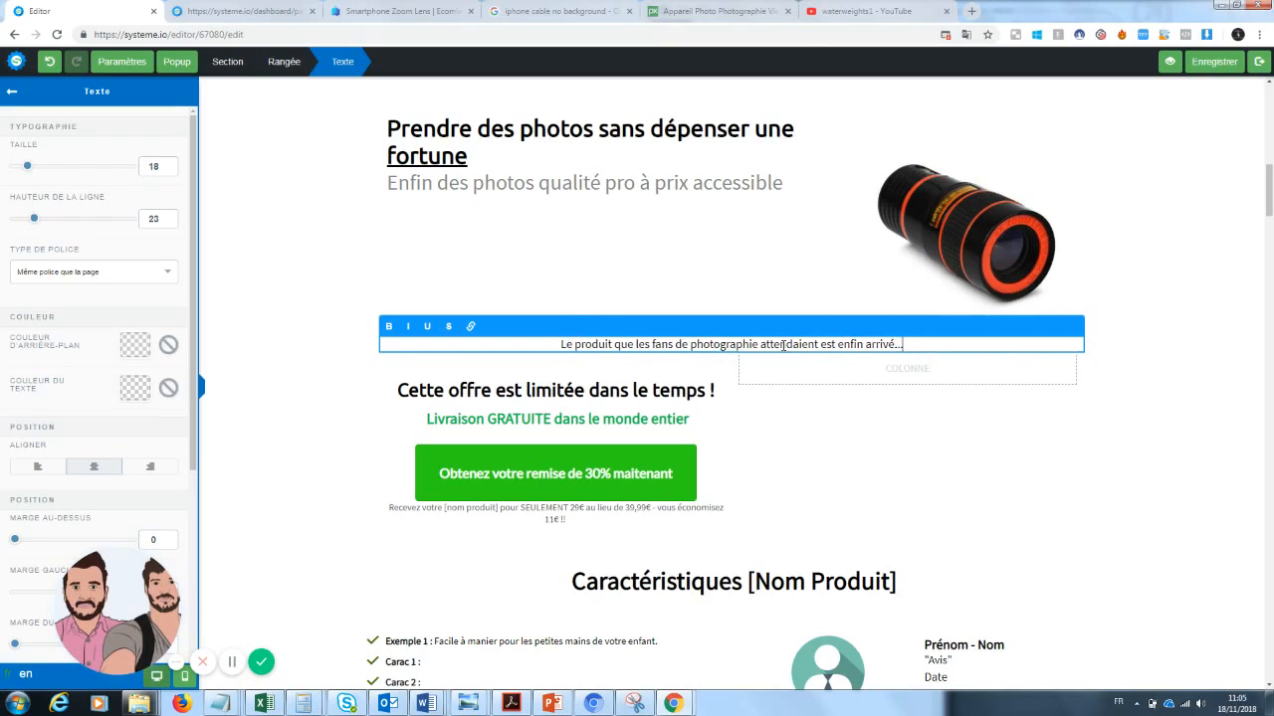
left_click(801, 417)
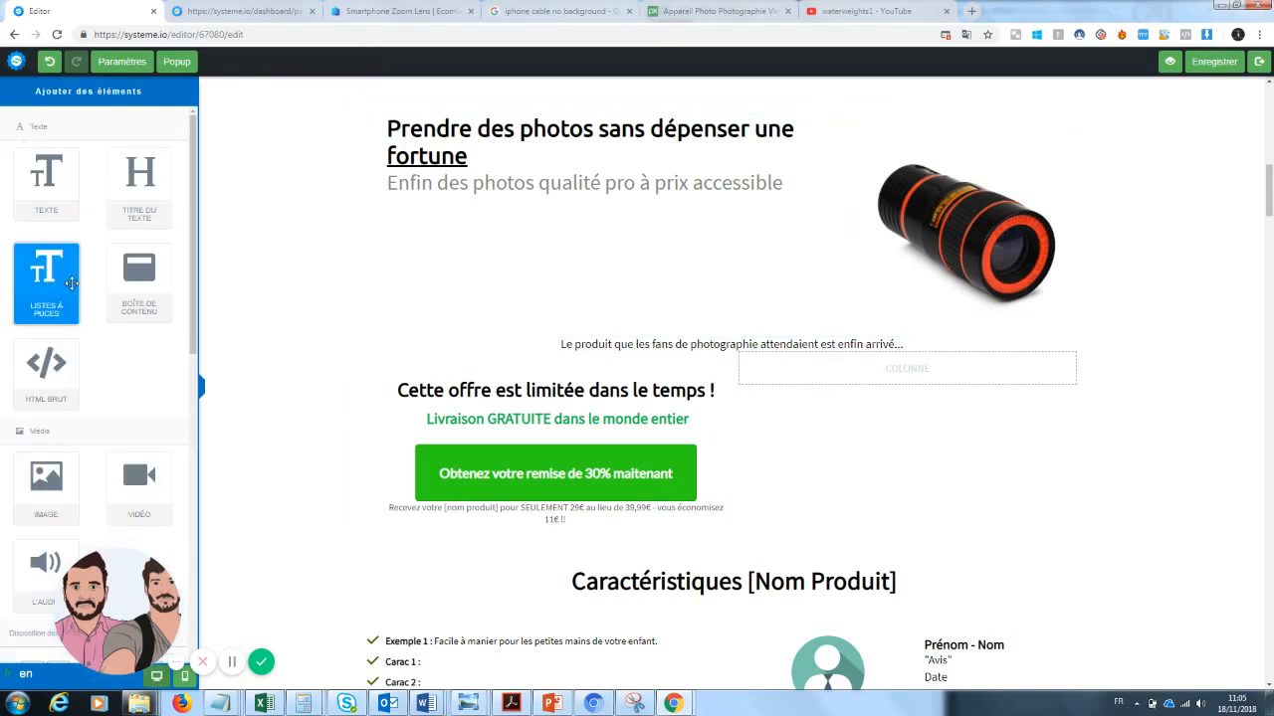
Insert two rows with a 2/3 and 1/3 column layout between the new intro text and the limited-time offer
left_click_drag(193, 316, 180, 500)
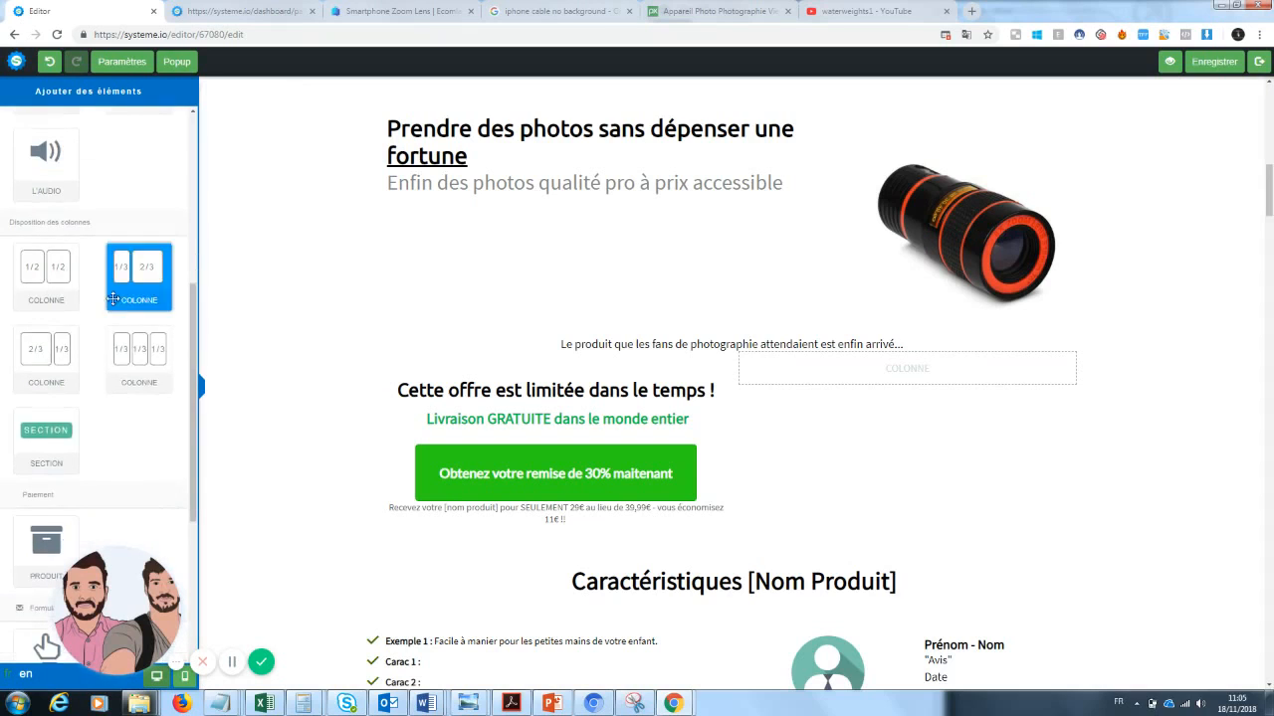
left_click_drag(44, 360, 651, 376)
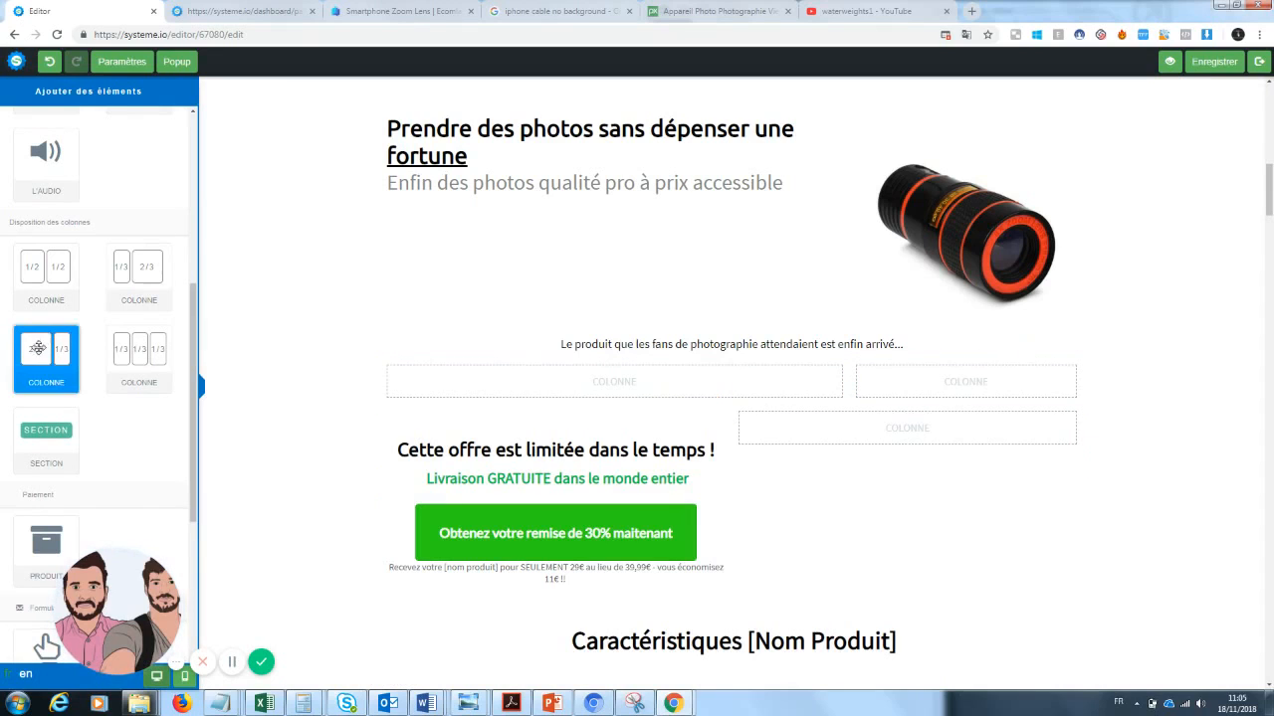
left_click_drag(43, 354, 595, 403)
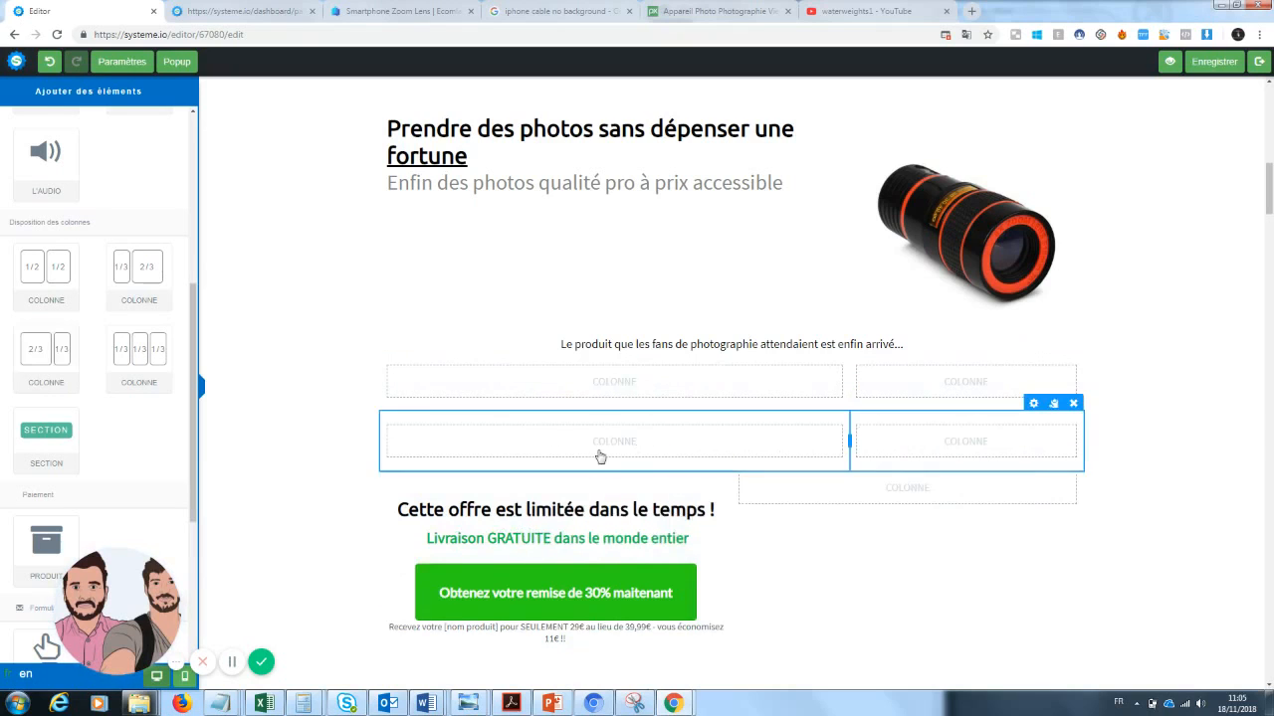
Add a text block to the wide column of the second new row and clear its placeholder text
scroll(99, 298, "up", 5)
left_click_drag(45, 176, 564, 448)
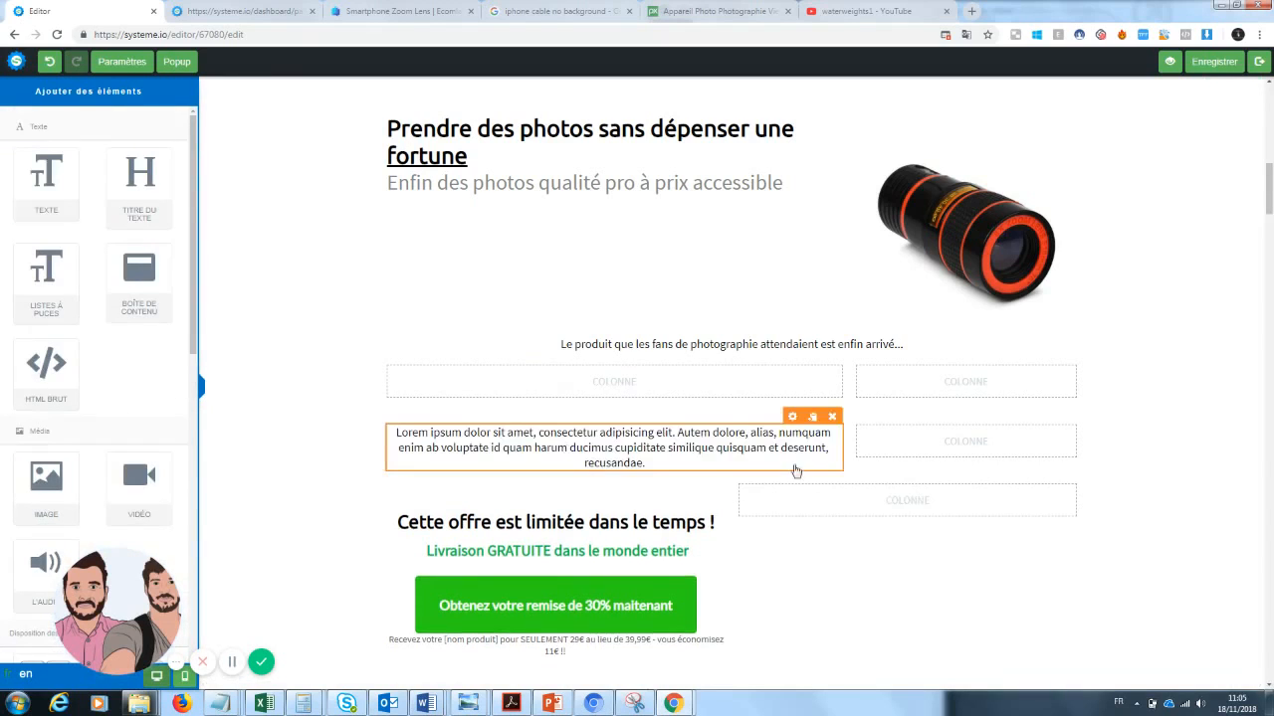
left_click(645, 464)
double_click(644, 464)
left_click_drag(645, 465, 391, 436)
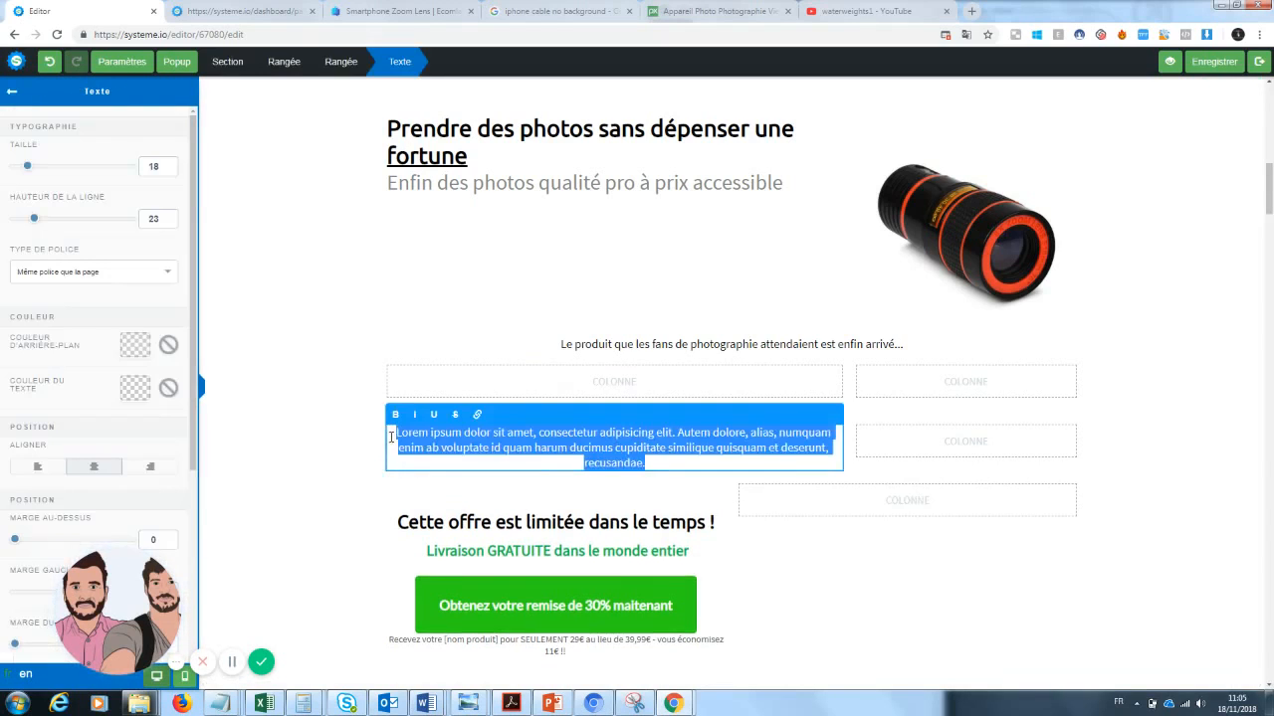
key("BackSpace")
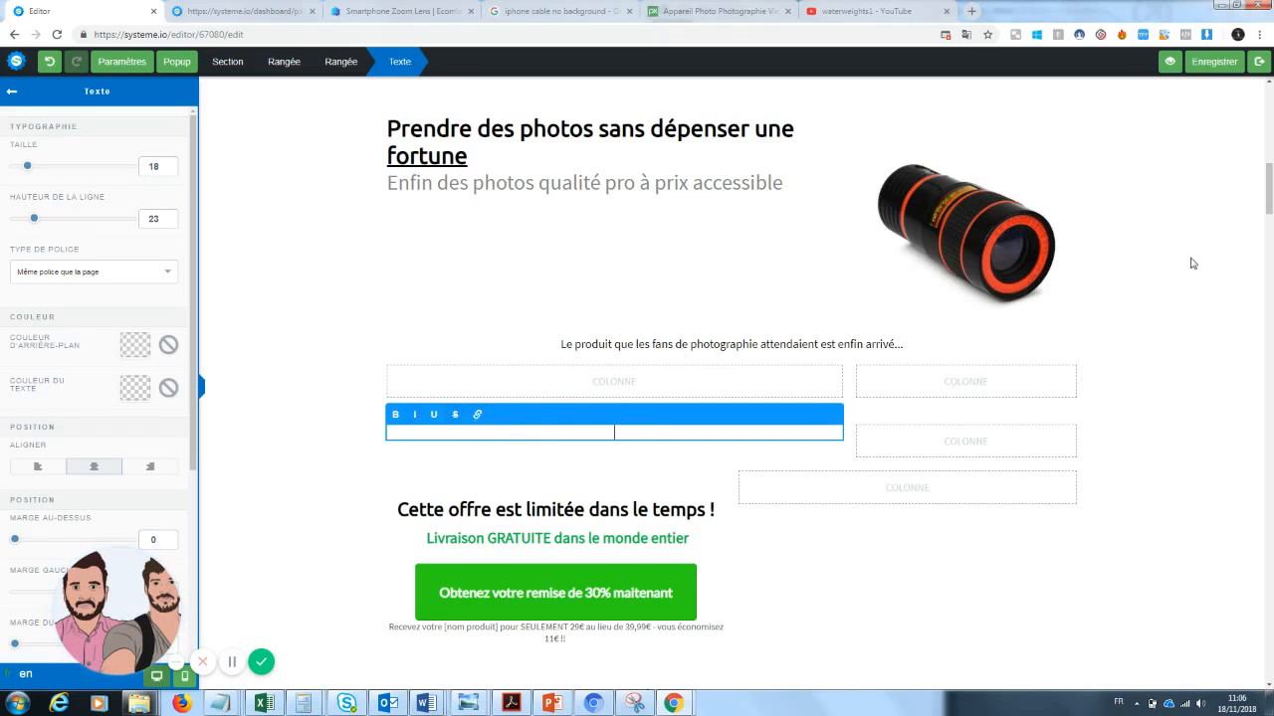
mouse_move(1270, 189)
left_mouse_down()
mouse_move(1270, 88)
mouse_move(1270, 195)
left_mouse_up()
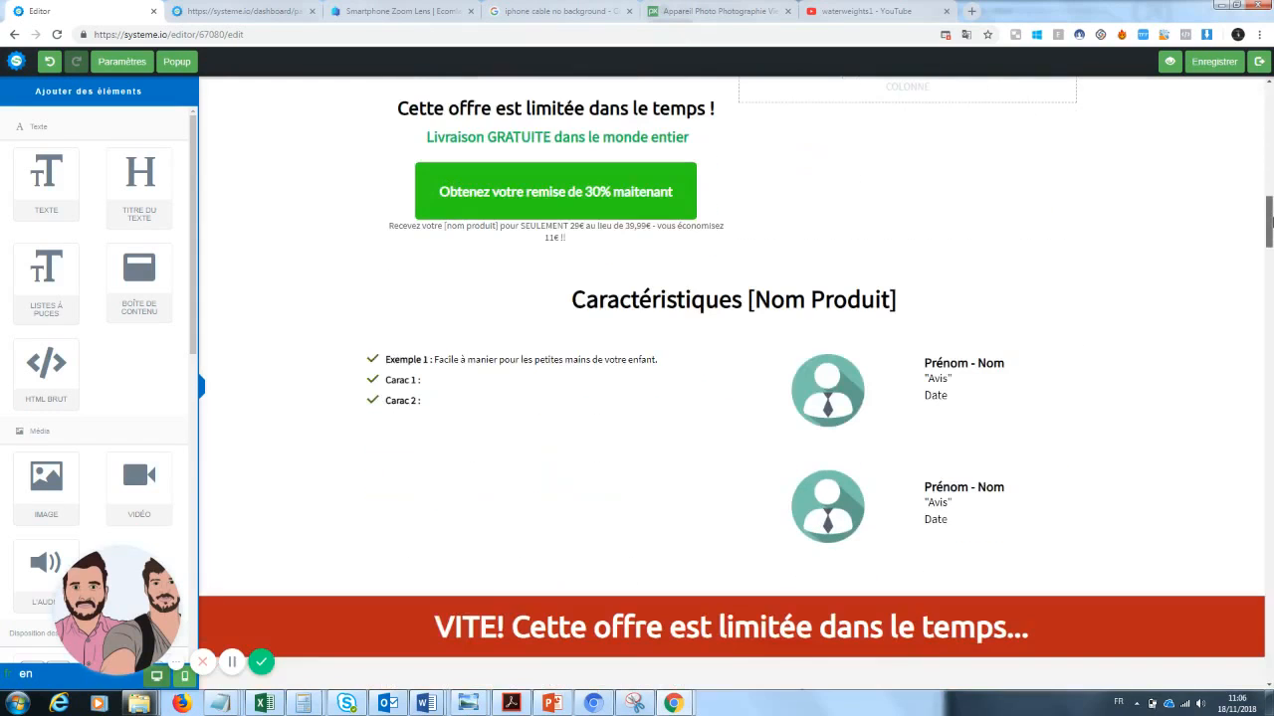
left_click(372, 404)
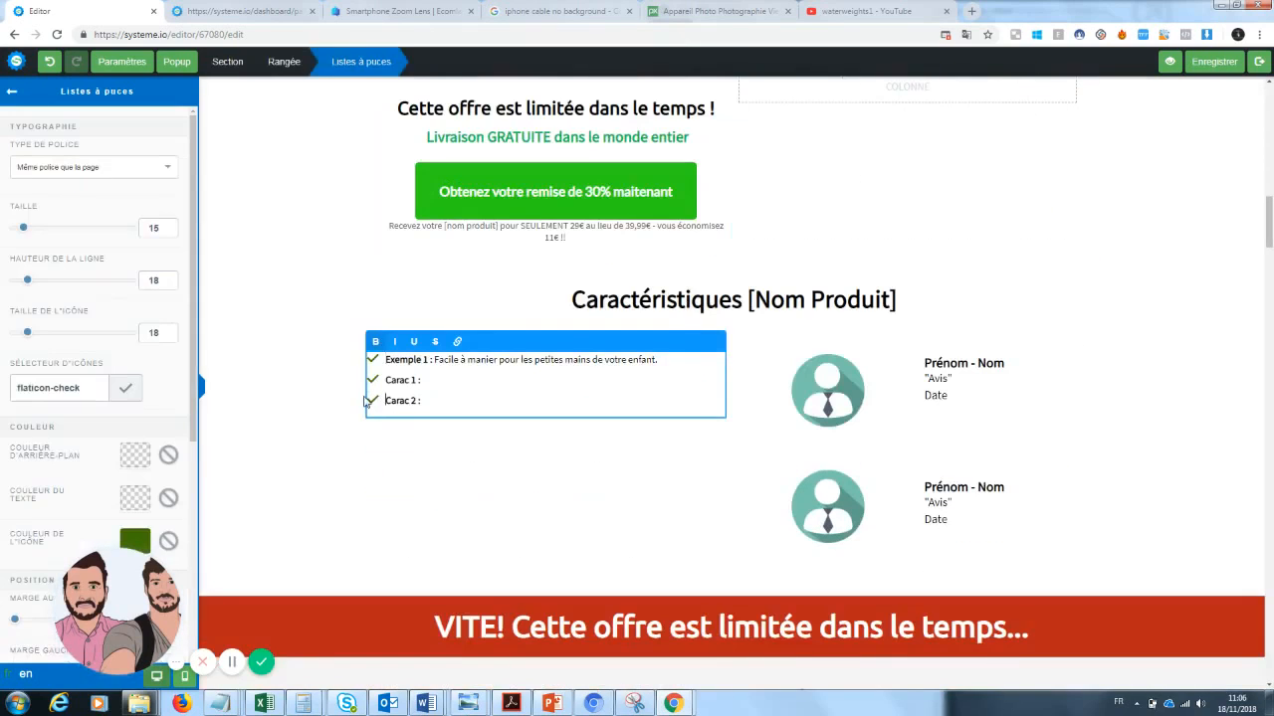
left_click_drag(430, 400, 355, 408)
left_click(384, 397)
left_click(386, 380)
left_click_drag(1268, 225, 1270, 195)
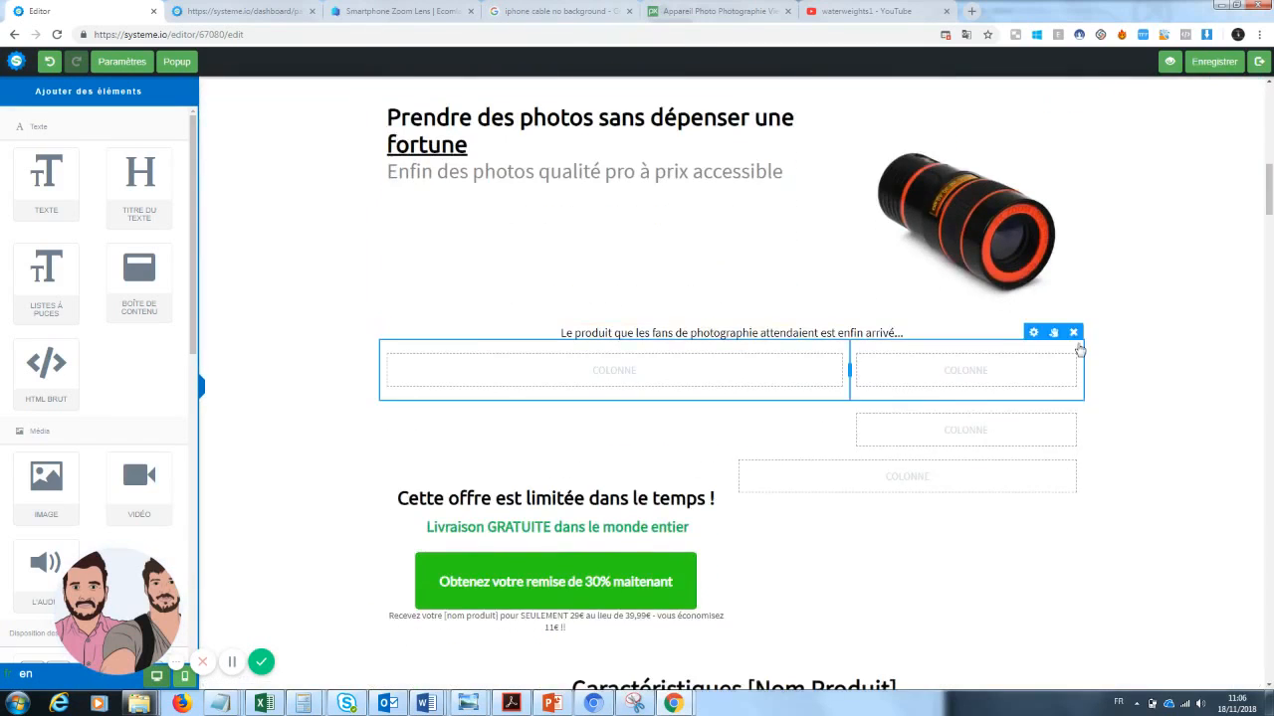
Delete the two 2/3 and 1/3 column rows below the intro text
left_click(1073, 333)
left_click(694, 109)
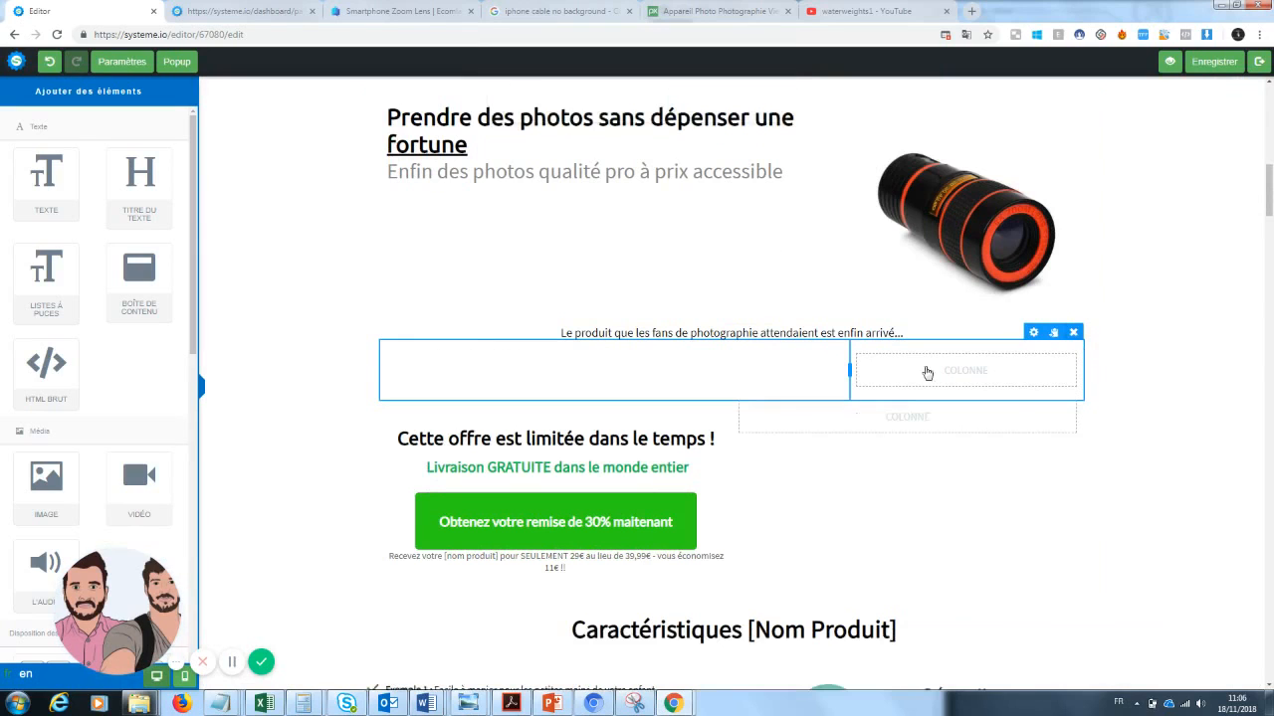
left_click(1073, 332)
left_click(694, 110)
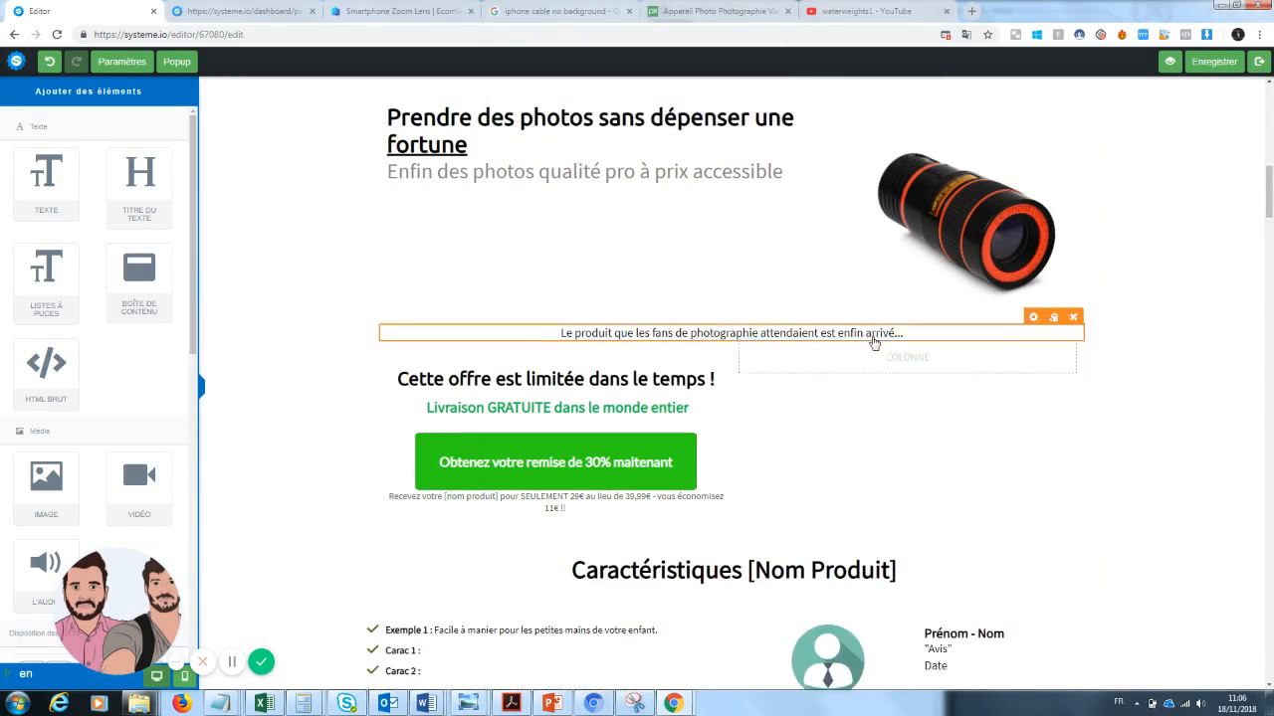
Delete the row containing the limited-time offer text, free delivery line and green discount button
left_click(1074, 335)
left_click(691, 109)
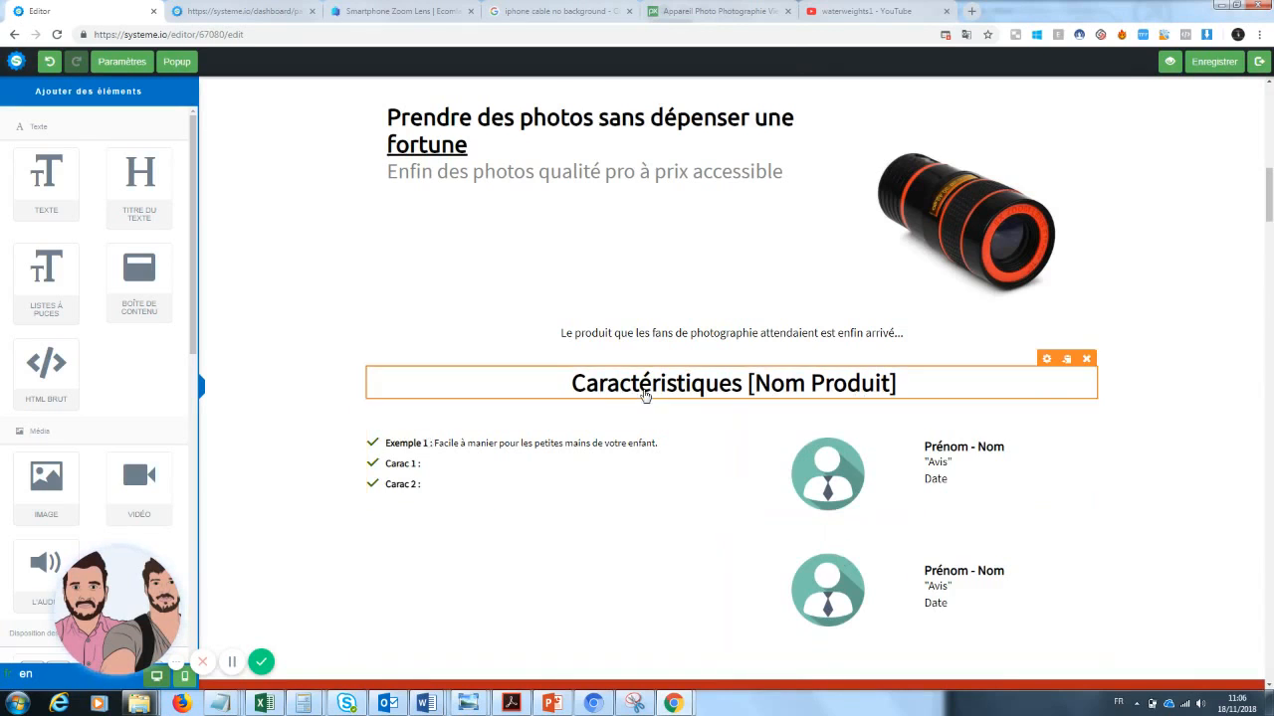
Add a text block above the "Caractéristiques [Nom Produit]" heading and replace its placeholder text with "Copywritting"
left_click_drag(46, 179, 660, 356)
triple_click(712, 392)
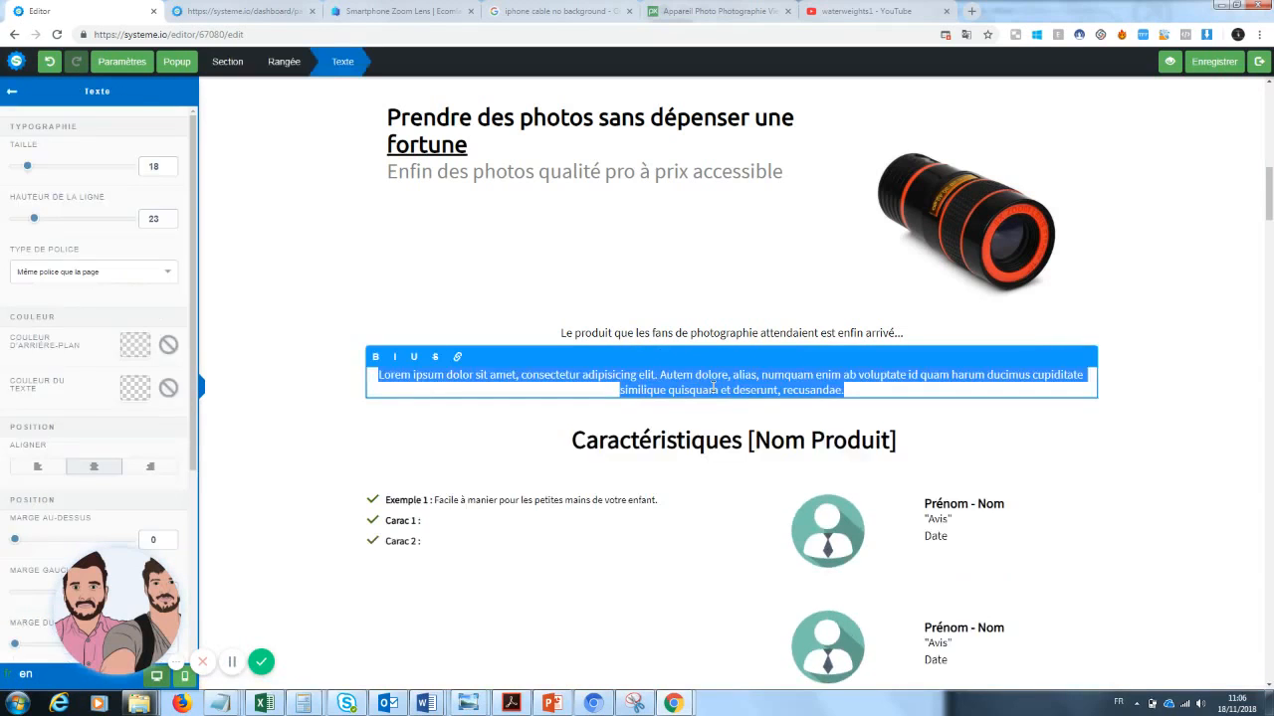
type("Copywritting")
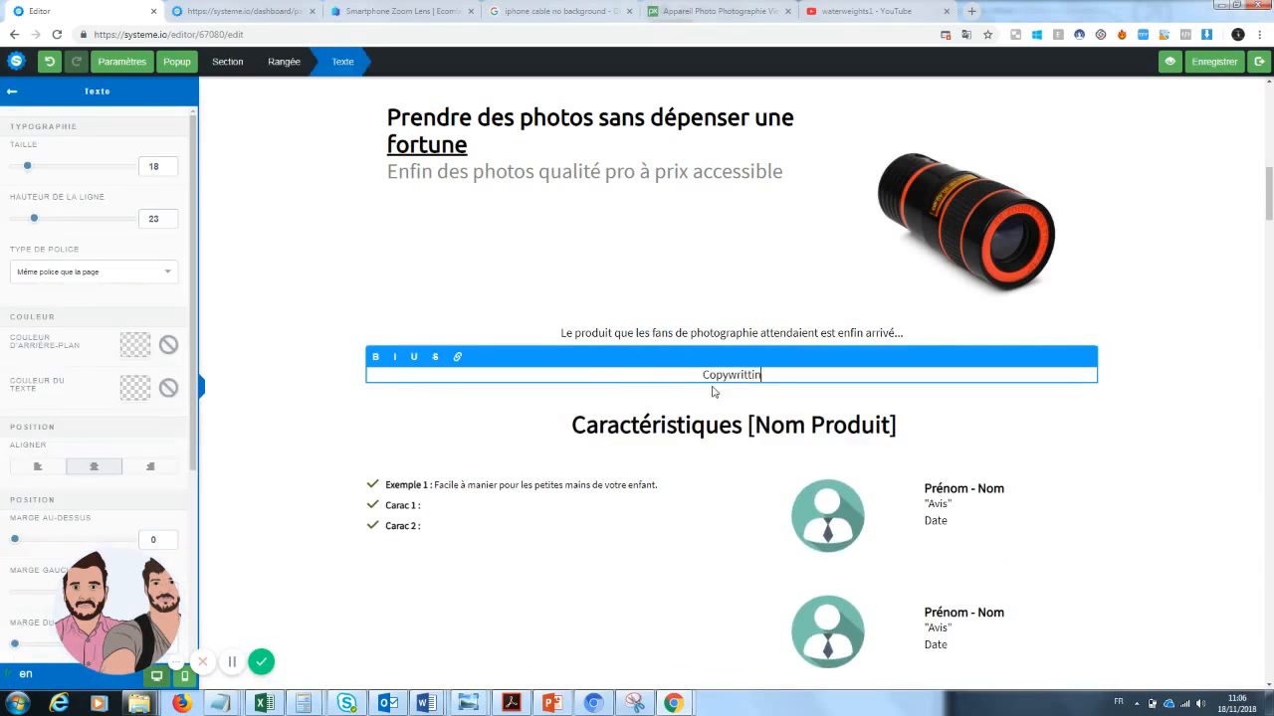
left_click(1184, 438)
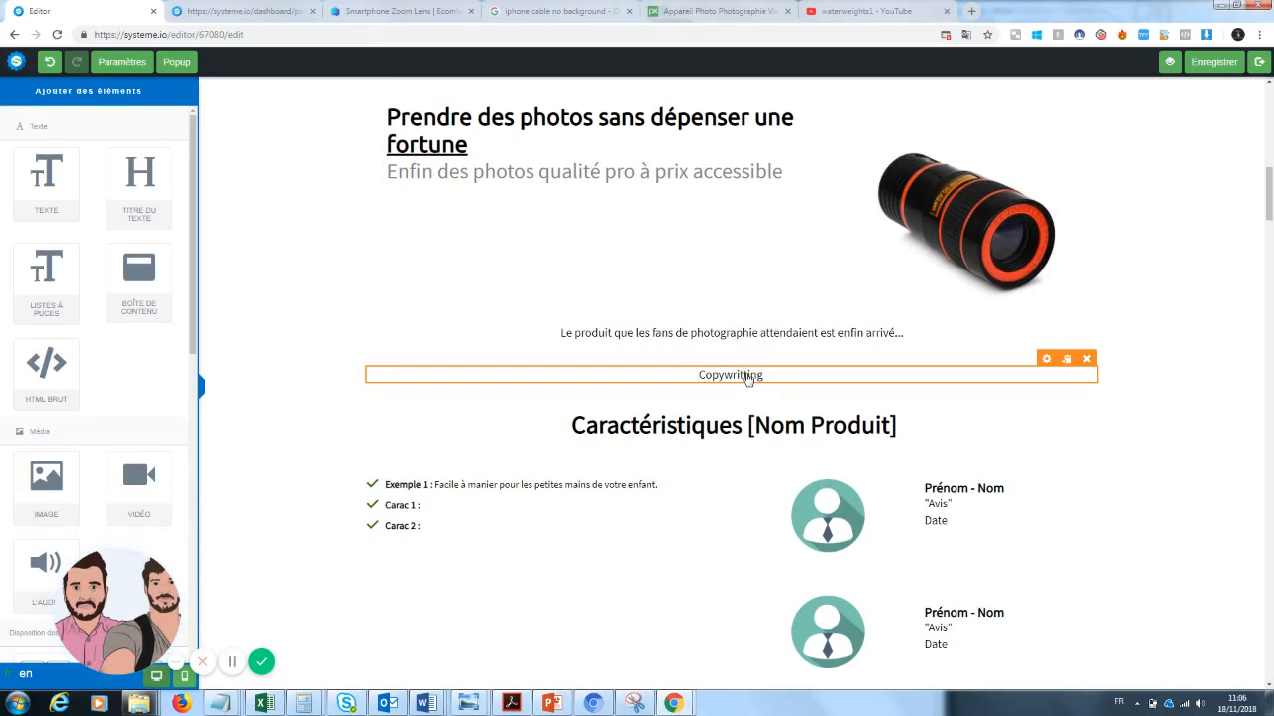
From the Ecomlad Smartphone Zoom Lens listing, open the GiftBite Nano Zoom product page and copy its two description paragraphs
left_click_drag(427, 9, 271, 8)
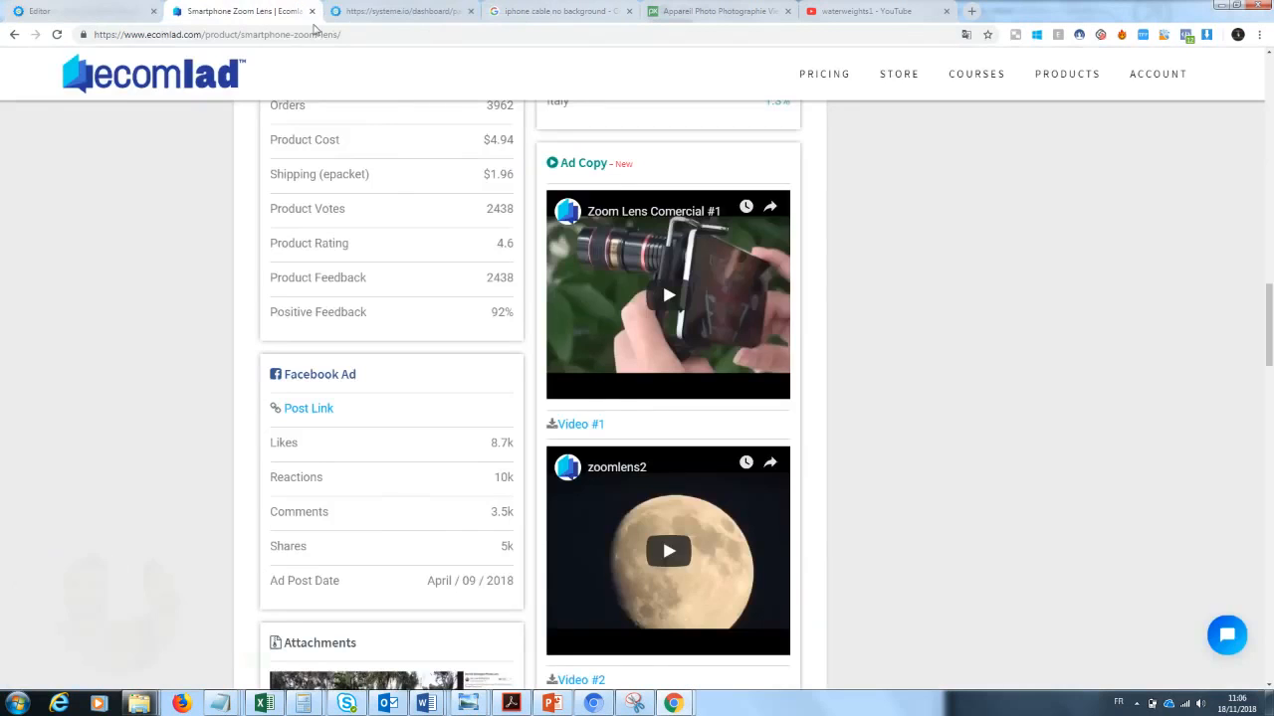
scroll(636, 484, "up", 10)
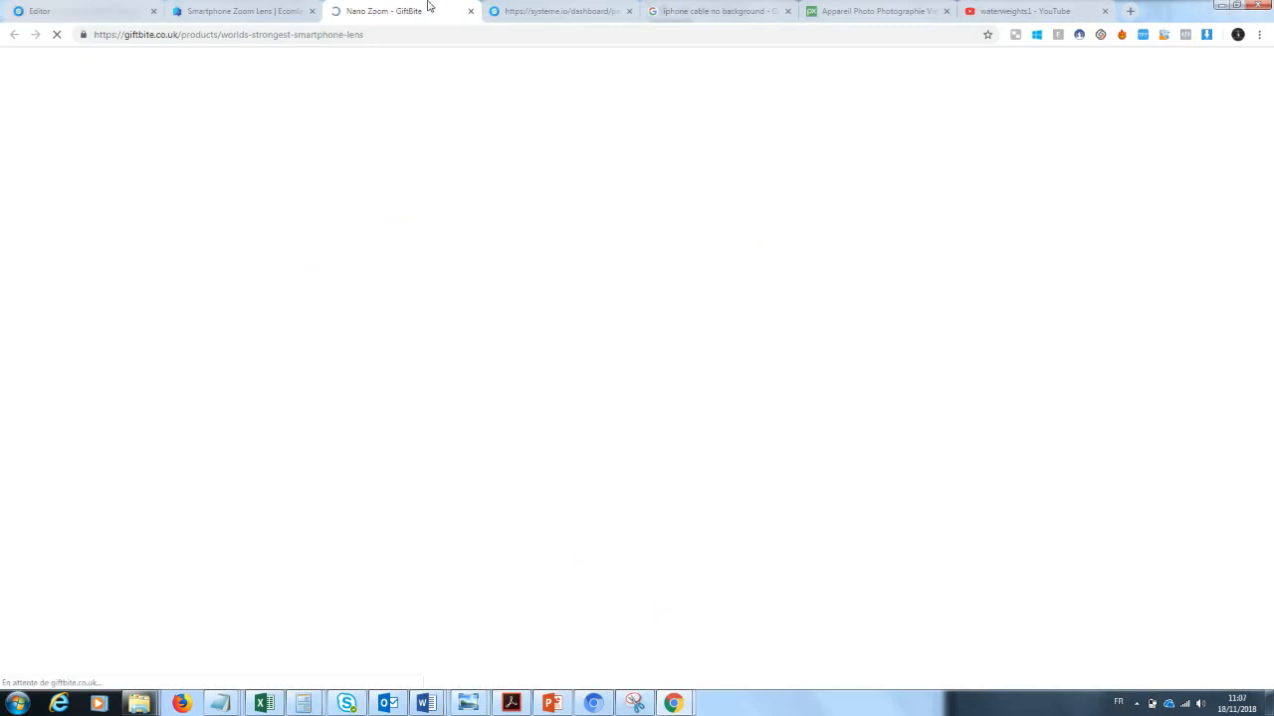
left_click_drag(410, 8, 260, 8)
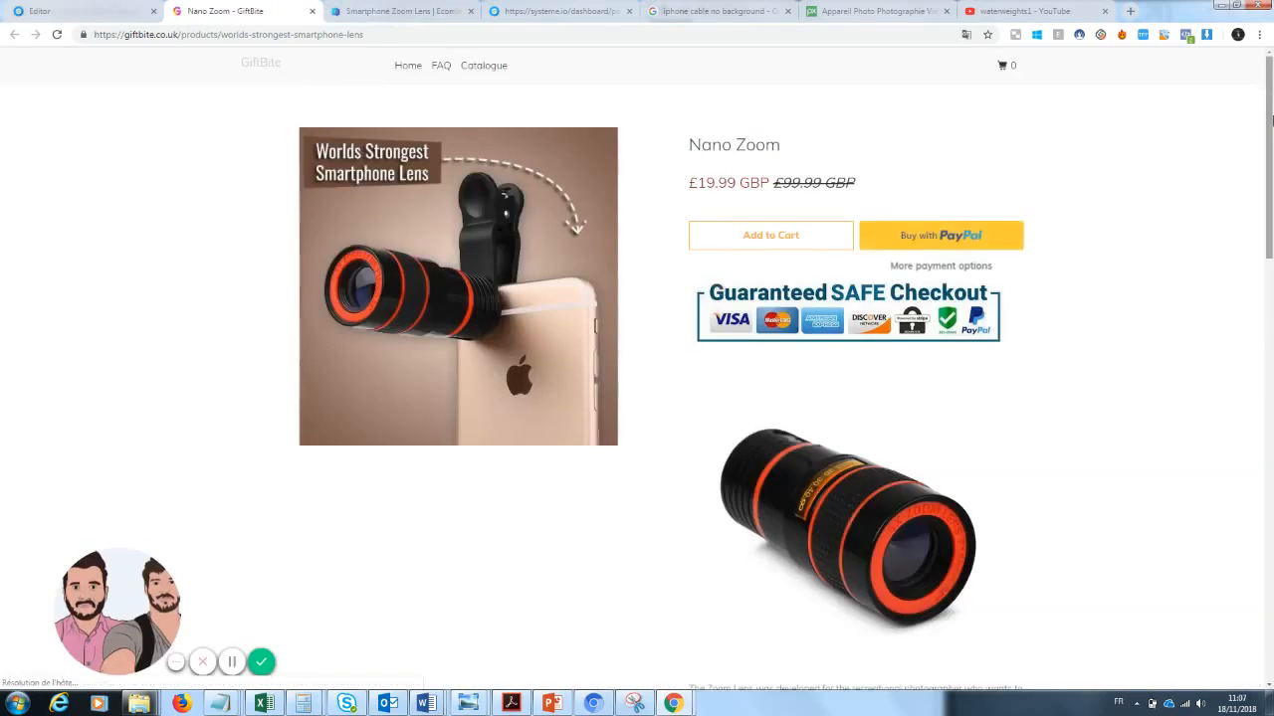
left_click_drag(1269, 130, 1272, 231)
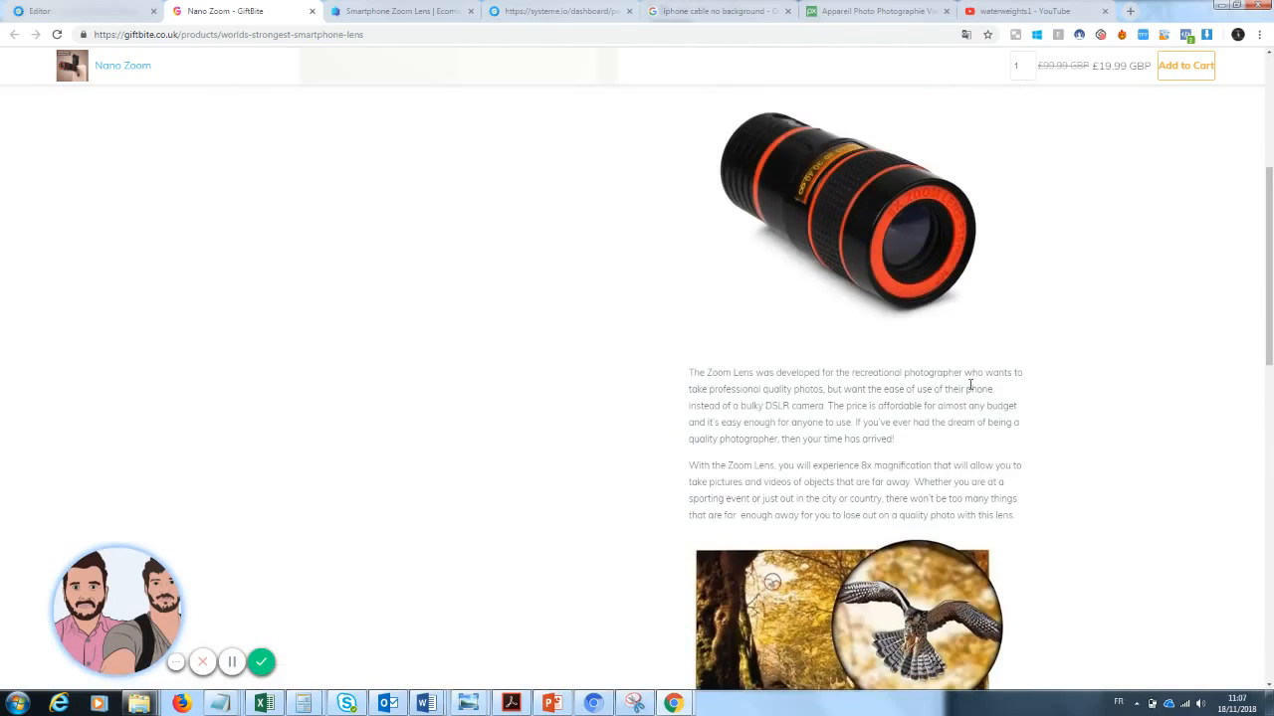
left_click_drag(687, 374, 1014, 514)
key("ctrl+c")
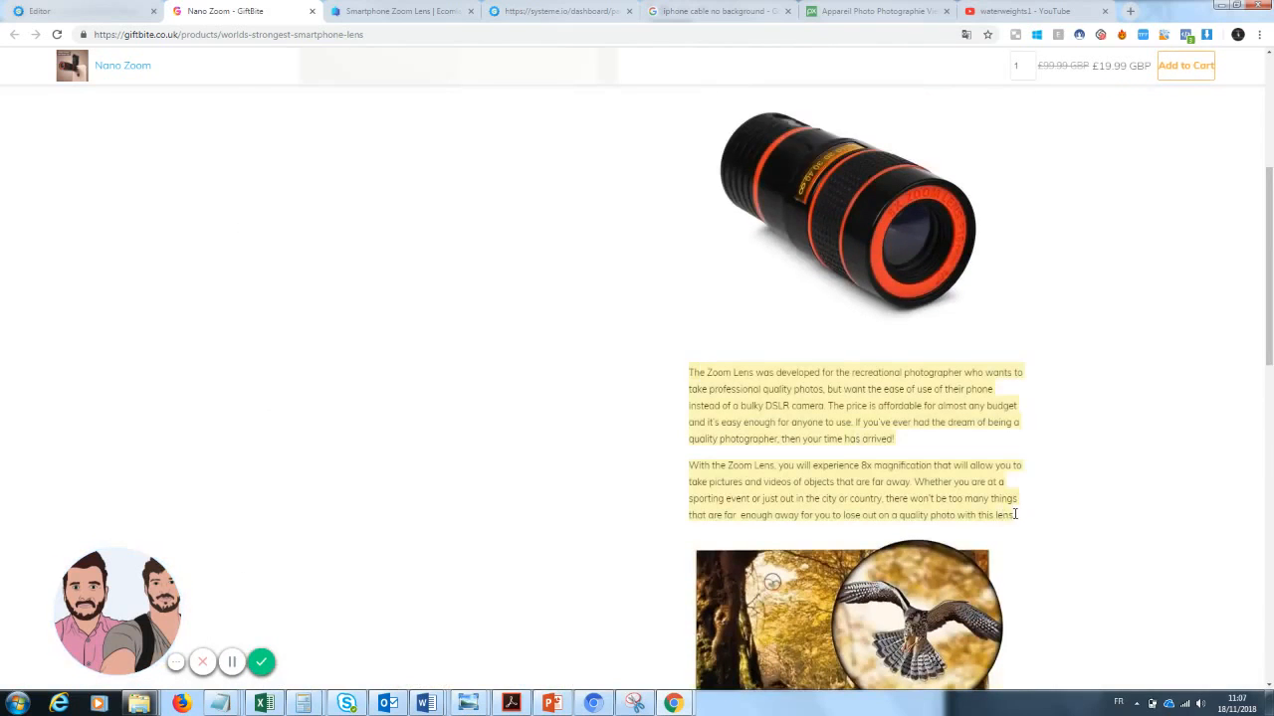
Open DeepL Translator, translate the copied product description from English into French and copy the full translation
left_click(304, 36)
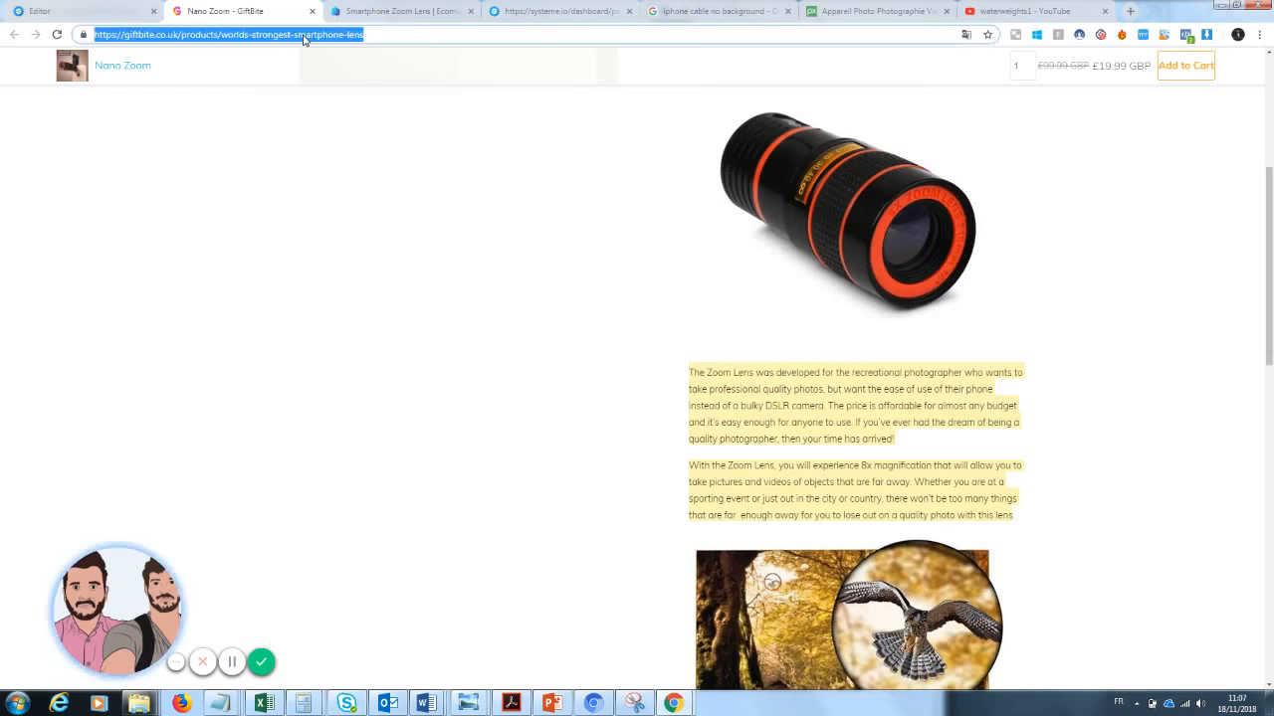
type("deepl")
key("Return")
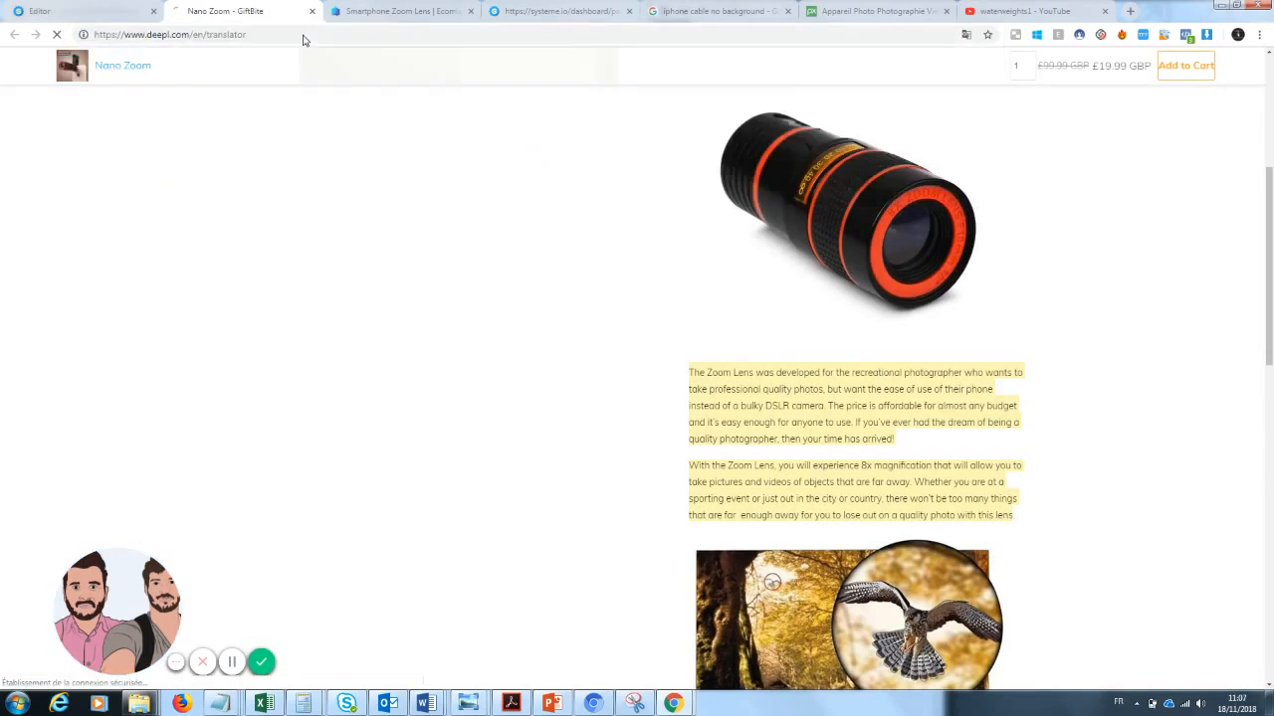
key("ctrl+v")
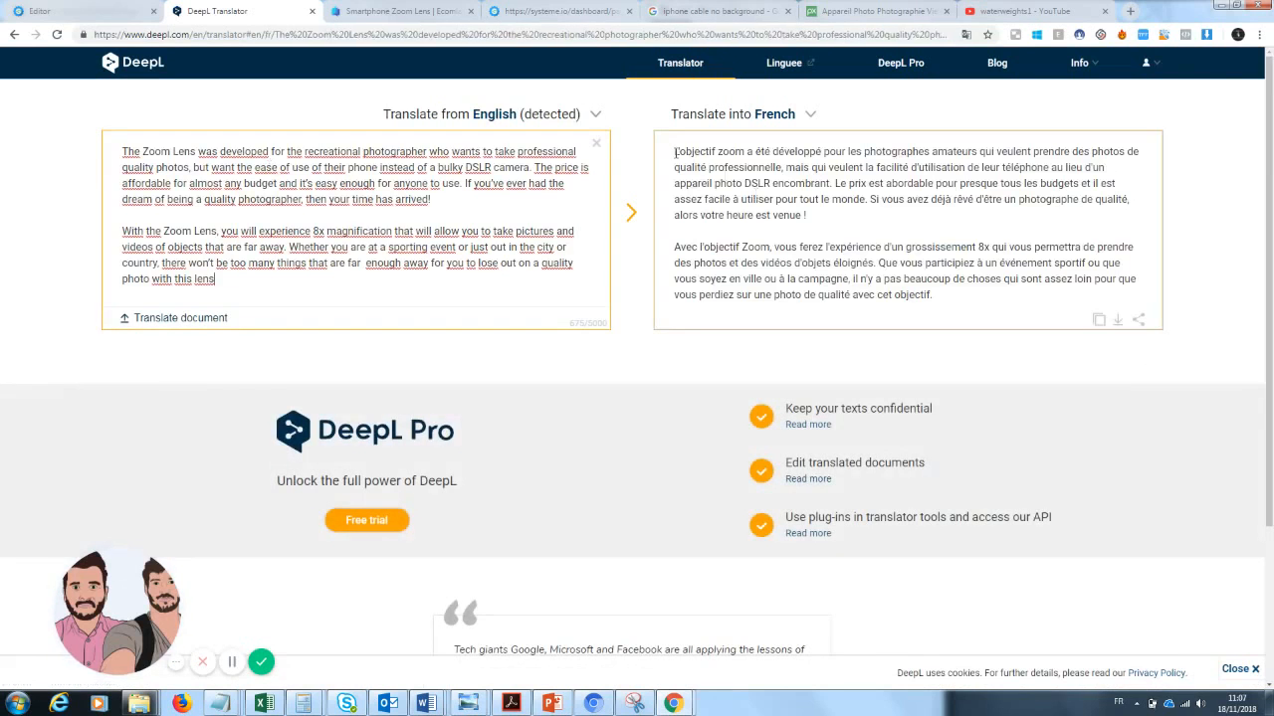
left_click(898, 232)
key("ctrl+a")
key("ctrl+c")
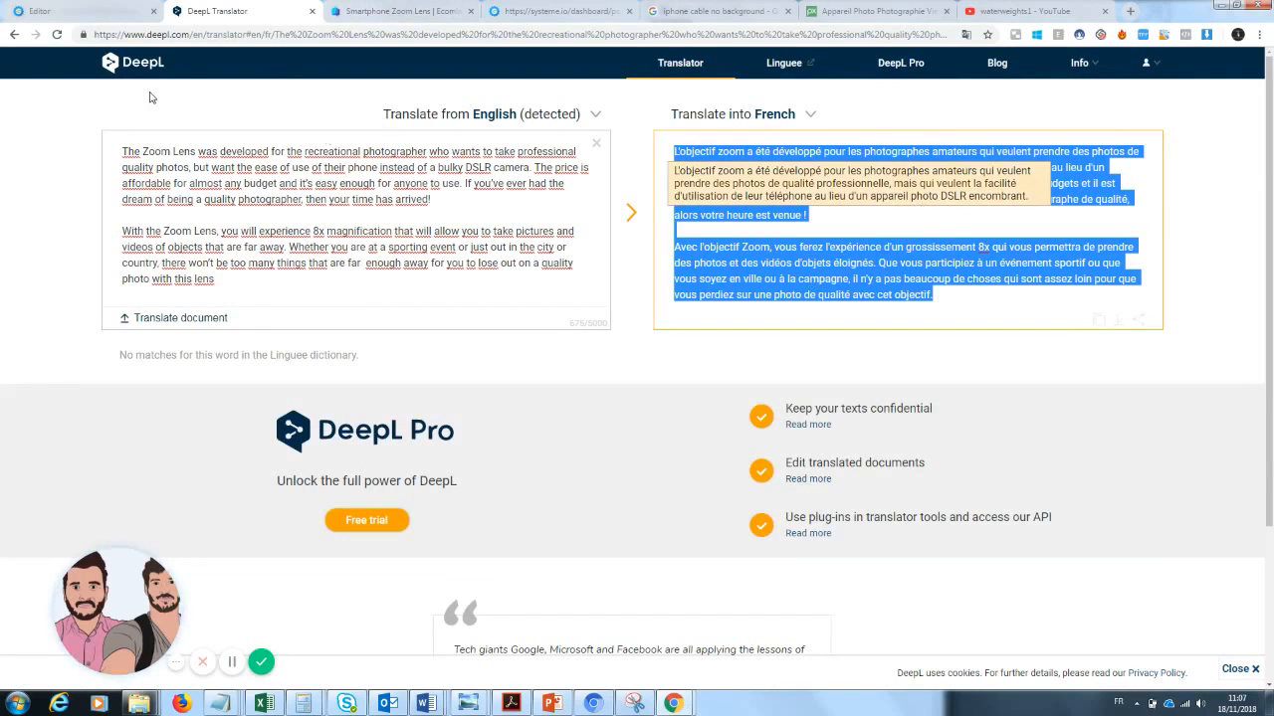
Back in the Systeme.io editor, replace the "Copywritting" text with the copied French product description
left_click(59, 10)
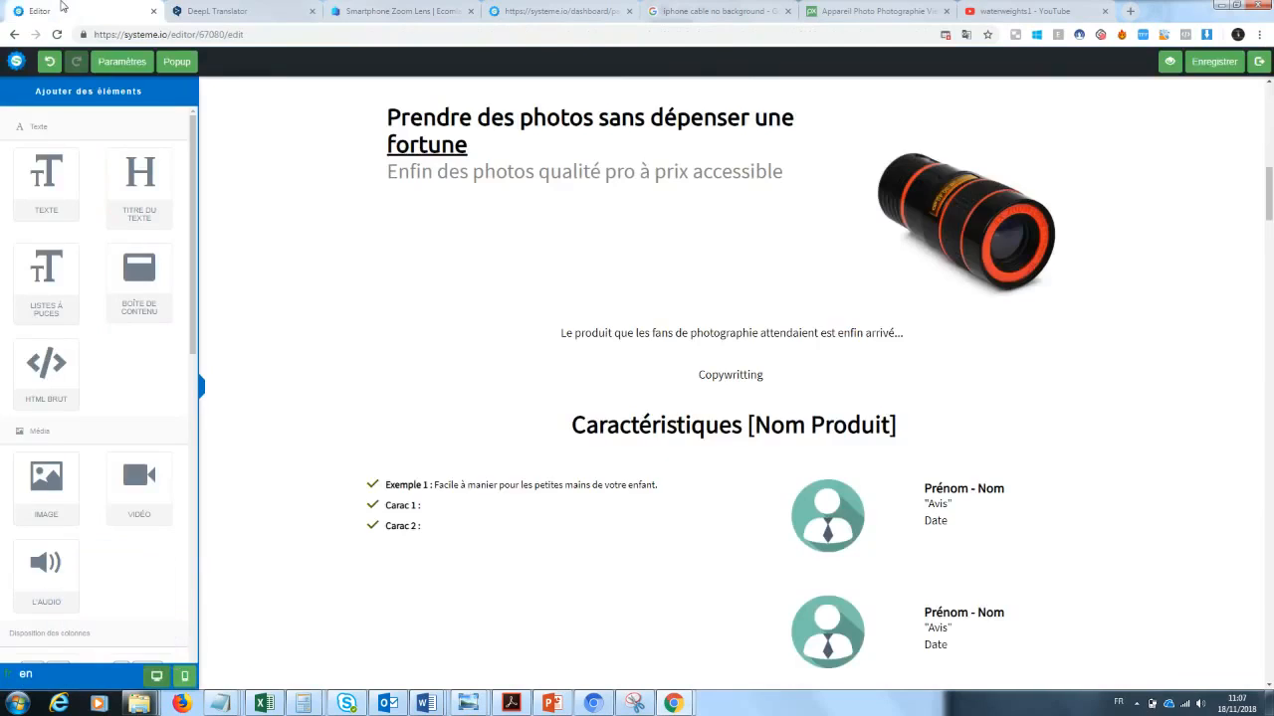
left_click(741, 375)
left_click_drag(765, 376, 549, 378)
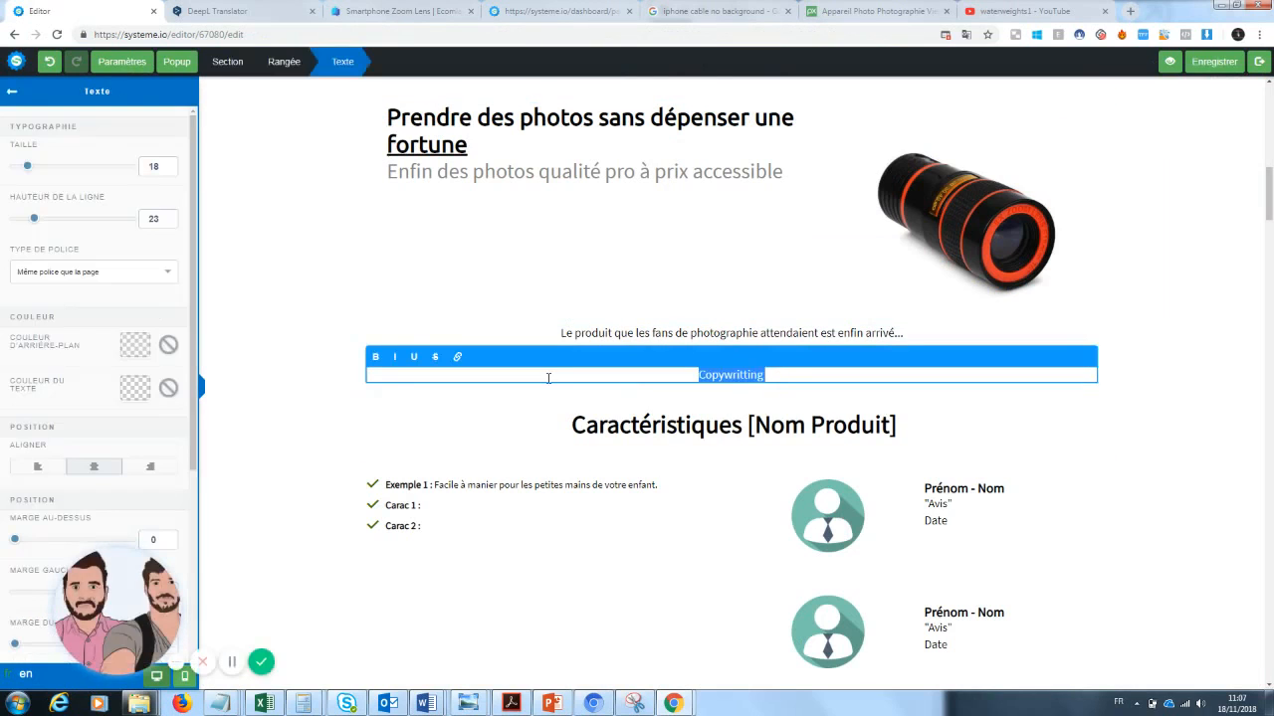
key("BackSpace")
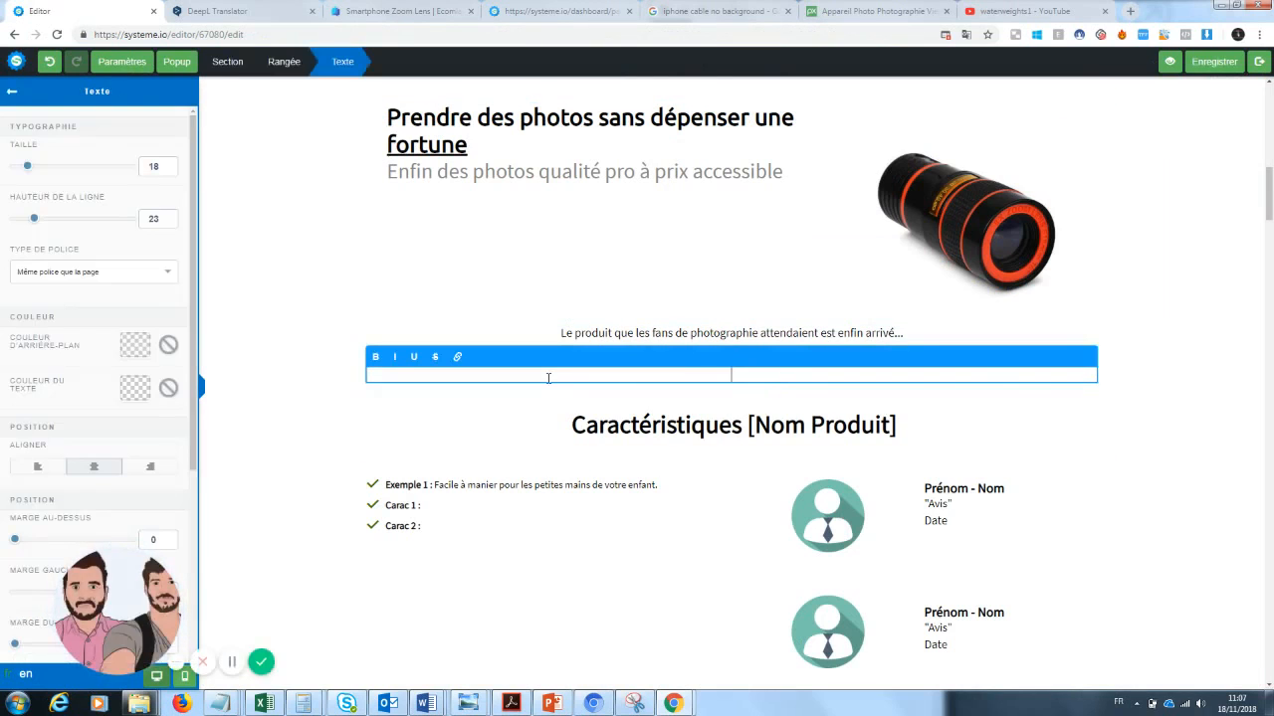
key("ctrl+v")
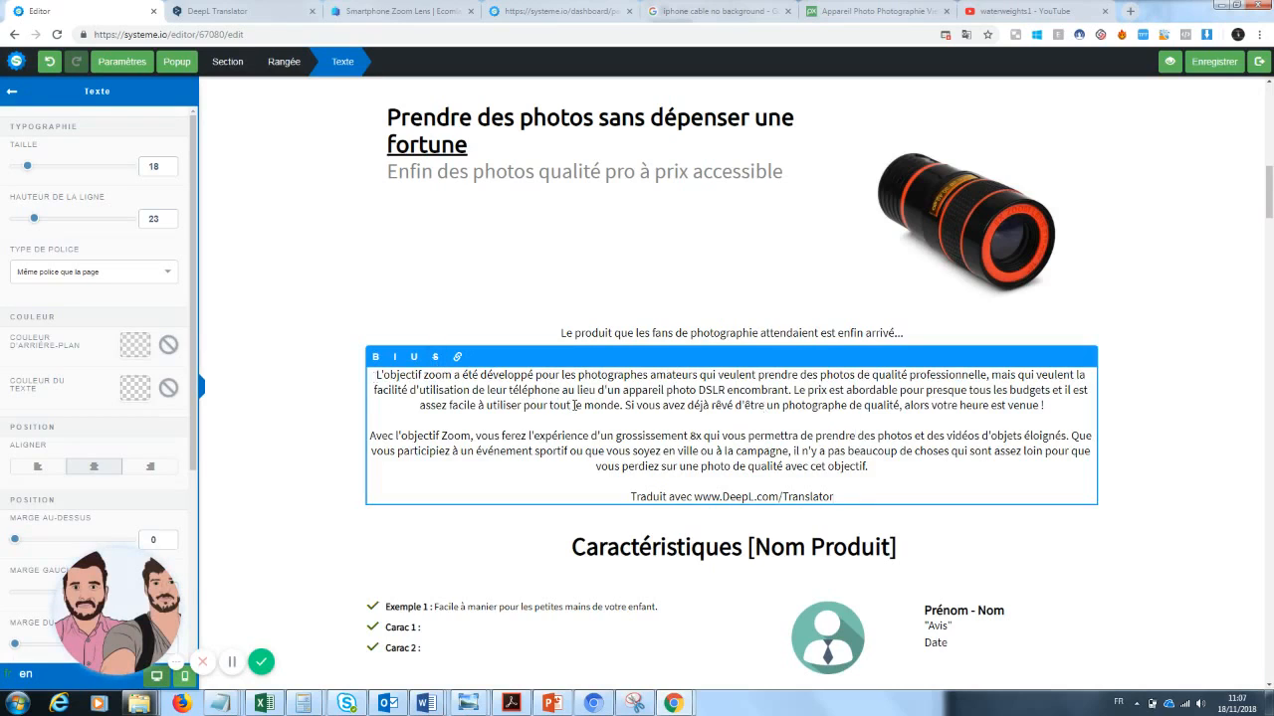
Increase the bottom margin of the line "Le produit que les fans de photographie attendaient est enfin arrivé..."
left_click(694, 334)
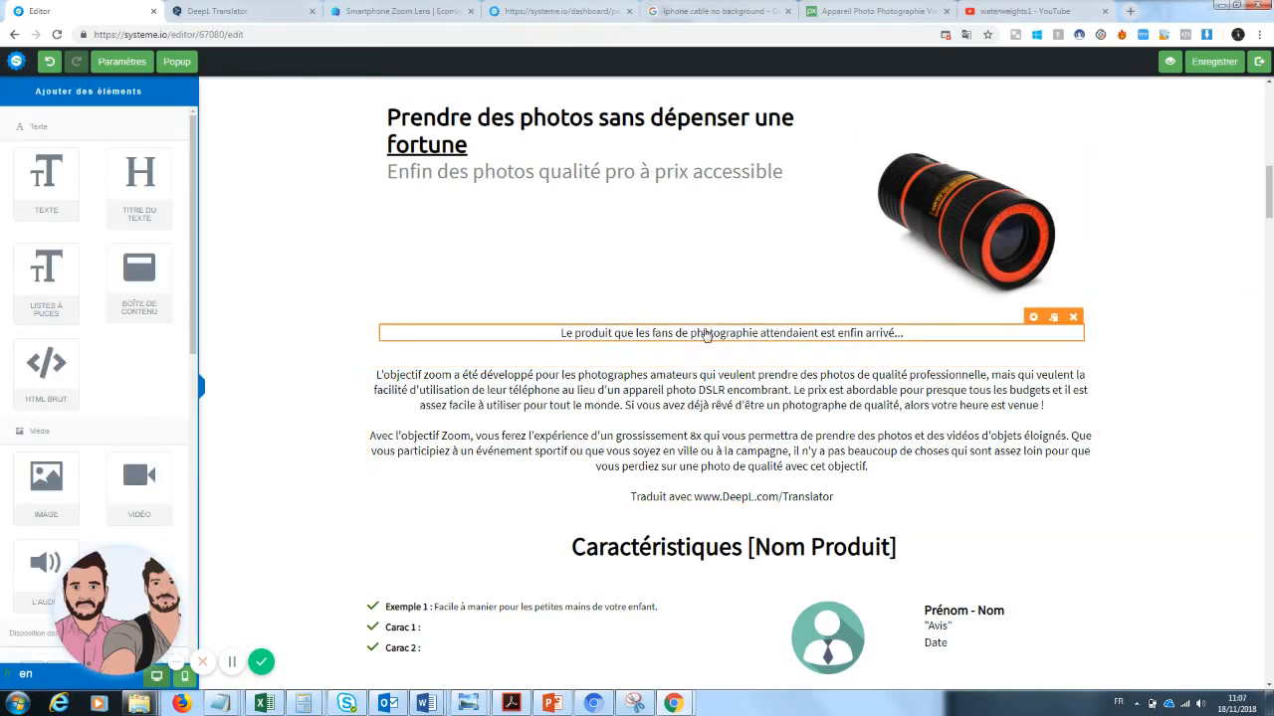
left_click(704, 335)
left_click_drag(131, 614, 322, 604)
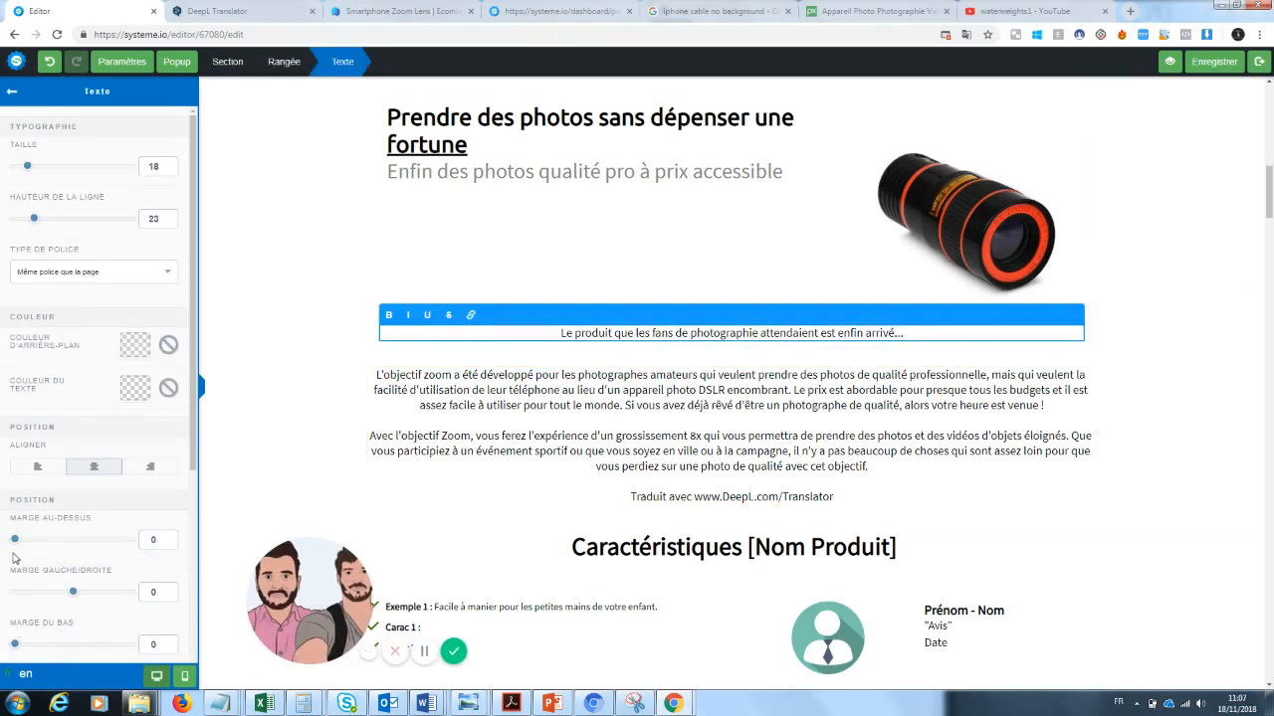
mouse_move(15, 539)
left_mouse_down()
mouse_move(50, 550)
mouse_move(16, 554)
left_mouse_up()
left_click_drag(14, 645, 45, 646)
left_click(747, 537)
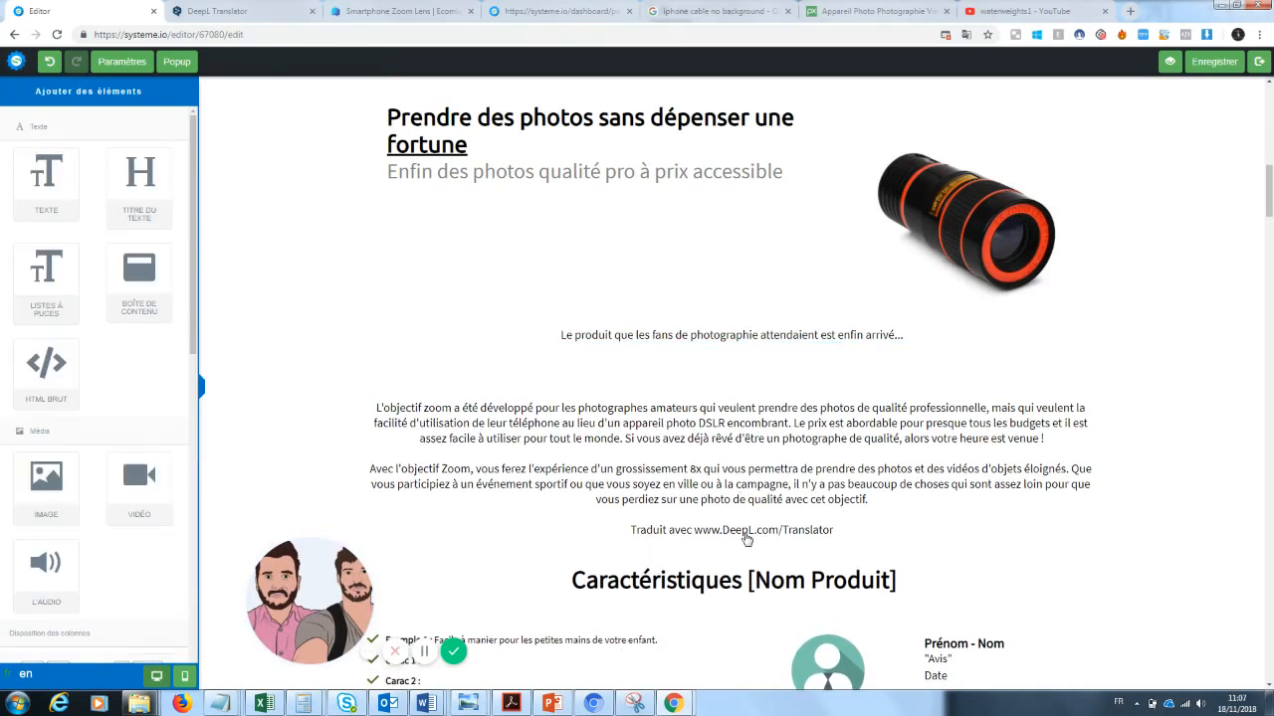
left_click(783, 525)
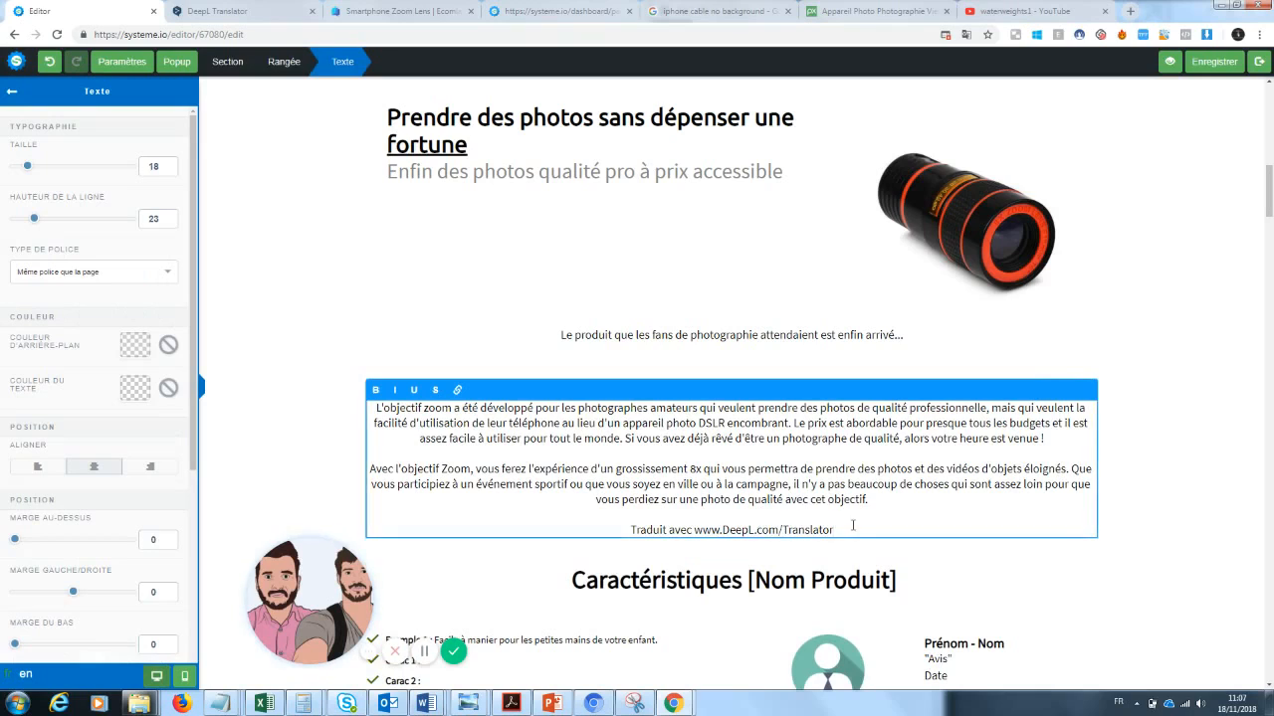
left_click_drag(852, 526, 536, 552)
key("BackSpace")
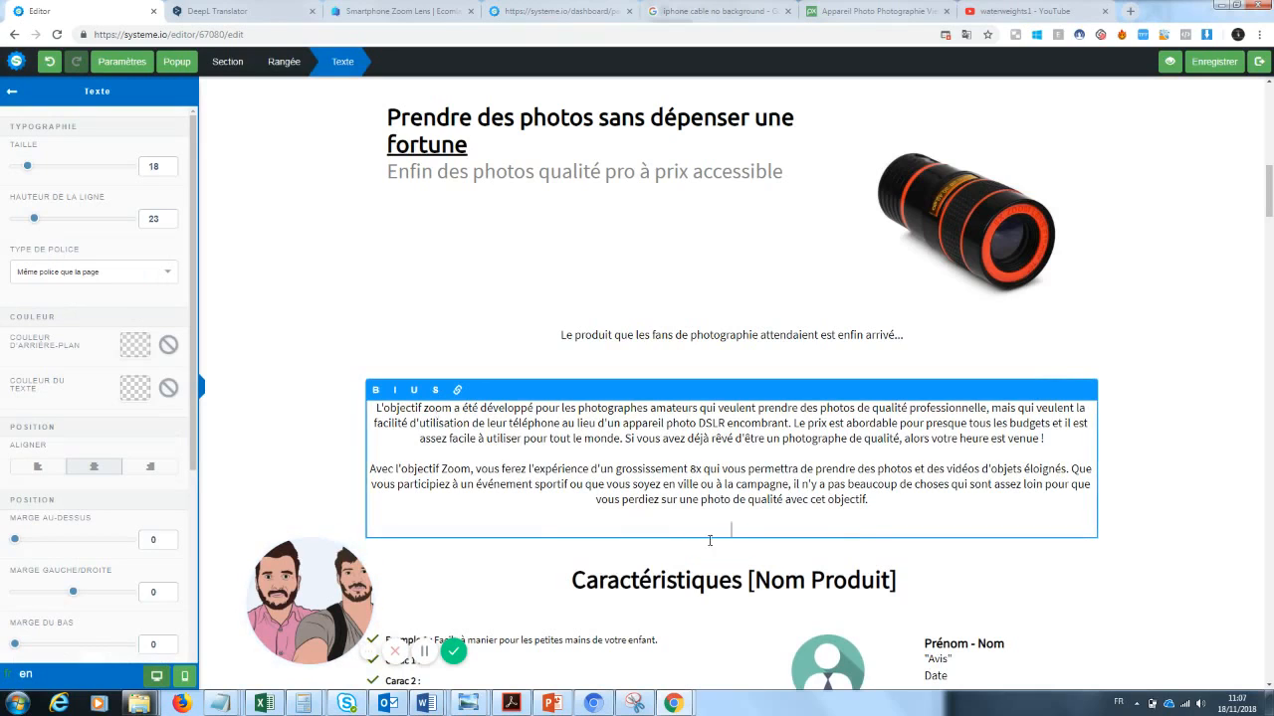
left_click_drag(16, 645, 32, 646)
left_click(1252, 382)
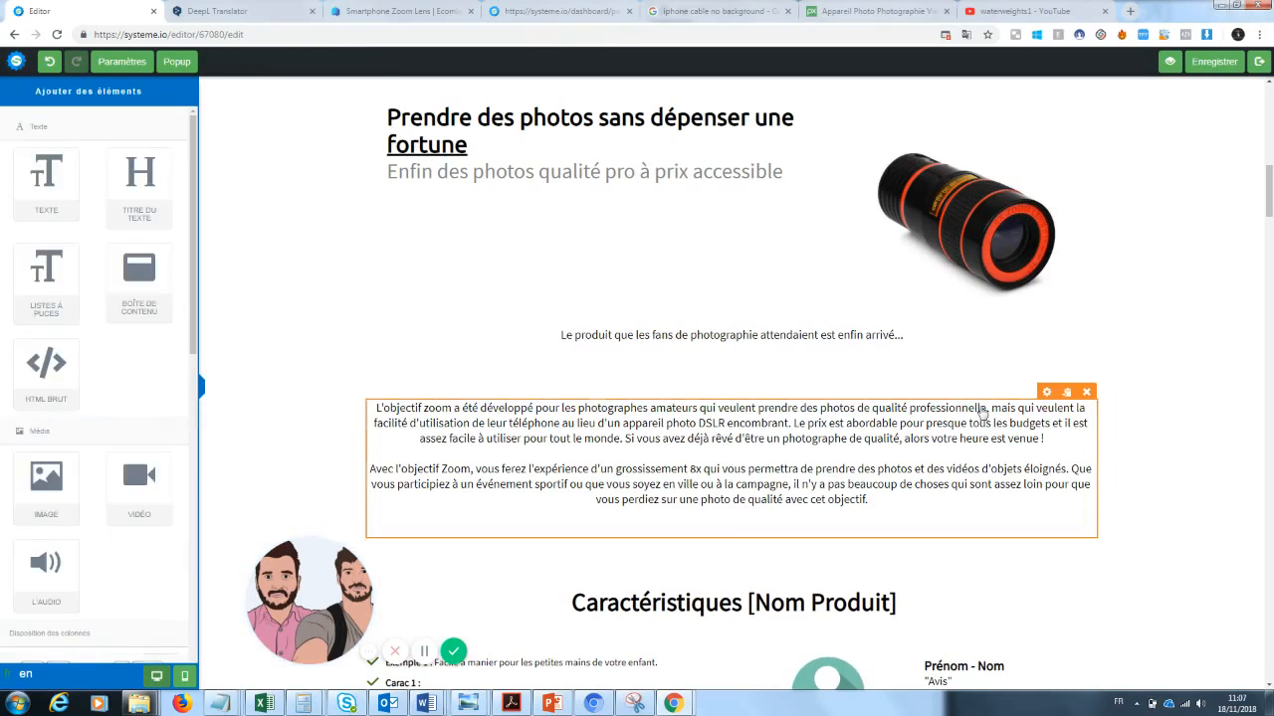
Left-align the French product description text block
left_click(745, 470)
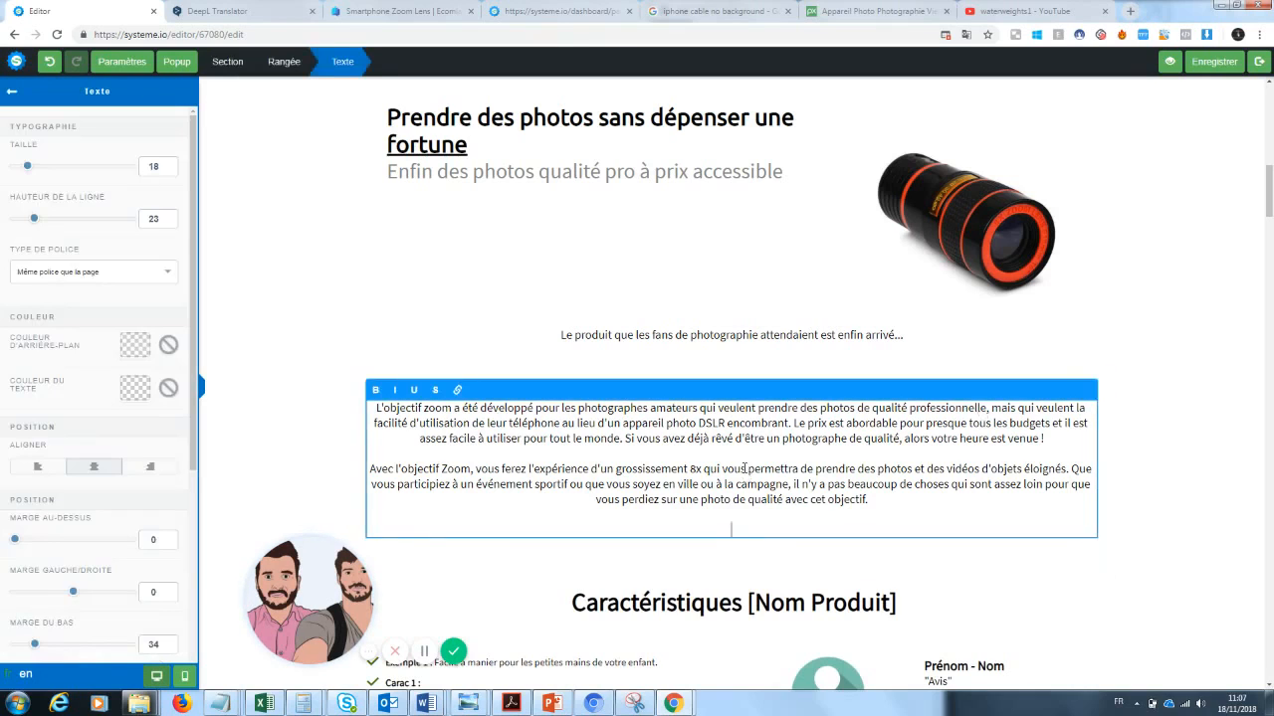
left_click(33, 474)
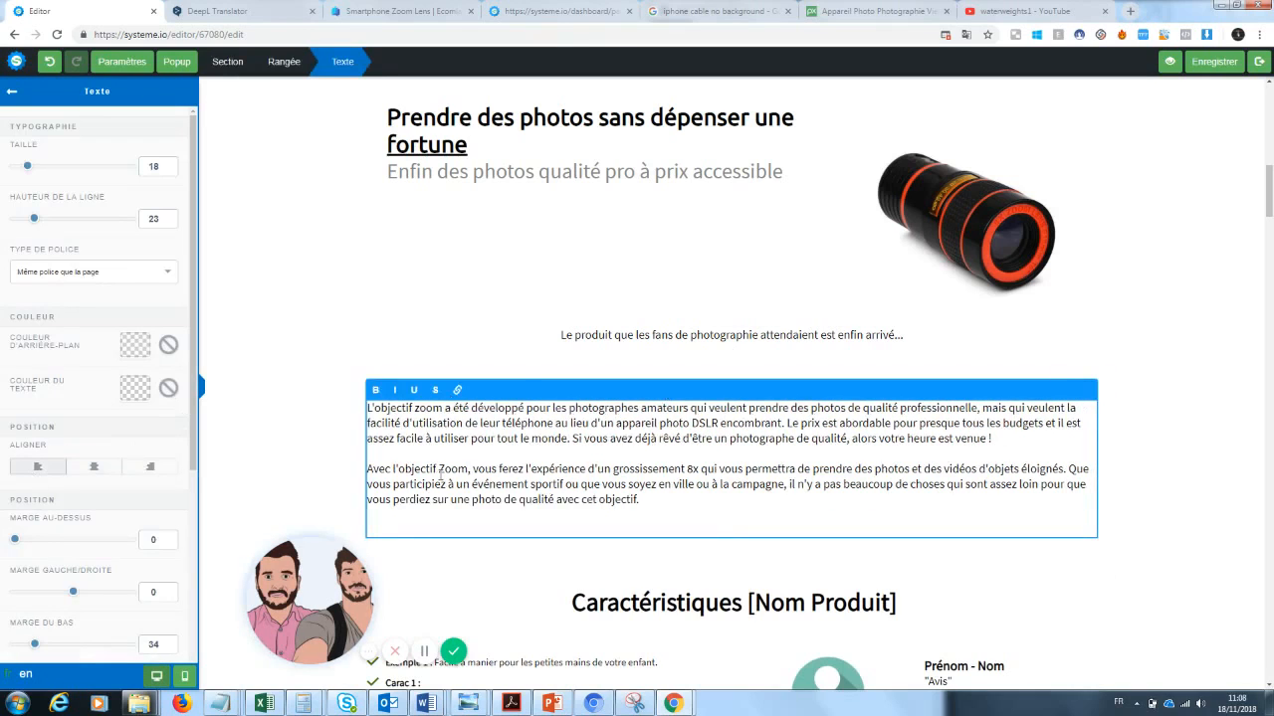
left_click(1185, 414)
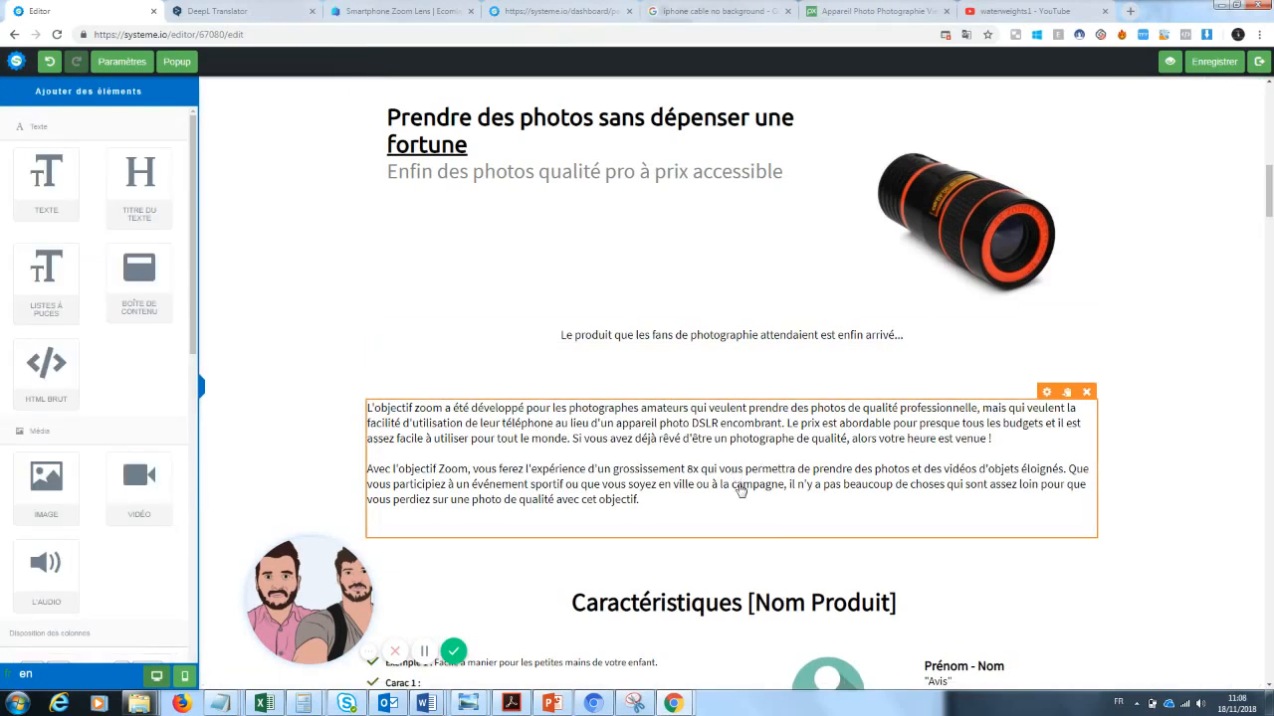
Enlarge the product description text to size 25
left_click(690, 490)
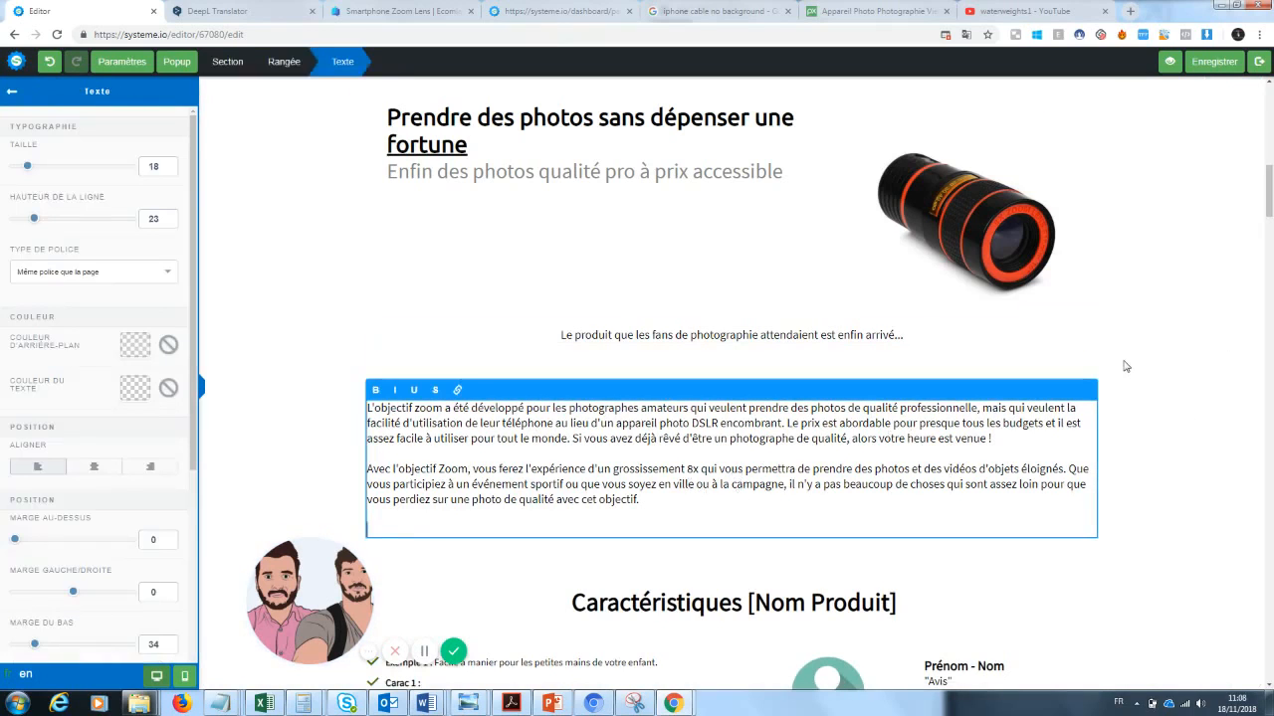
left_click_drag(686, 495, 366, 403)
left_click_drag(37, 172, 47, 173)
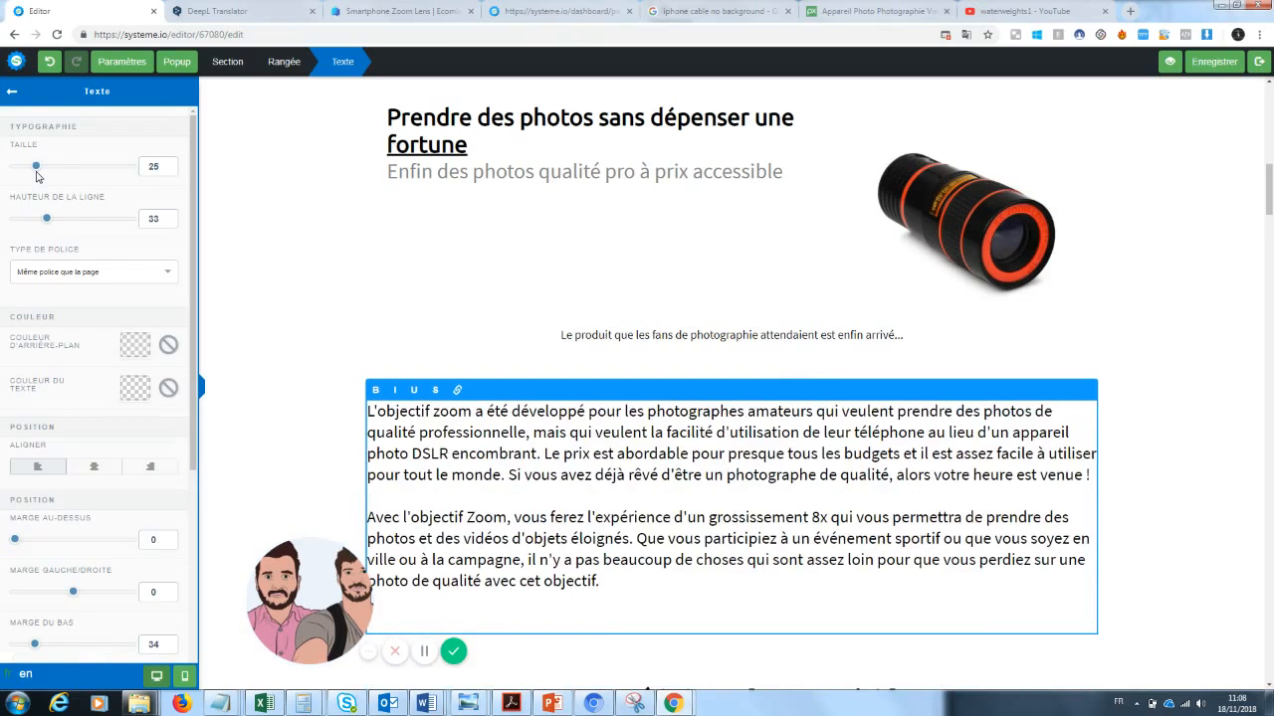
left_click(1157, 342)
Replace the "Exemple 1" bullet under the Caractéristiques heading with "Photos de grandes qualités : une qualité pro pour un équipement mini"
scroll(1269, 189, "up", 1)
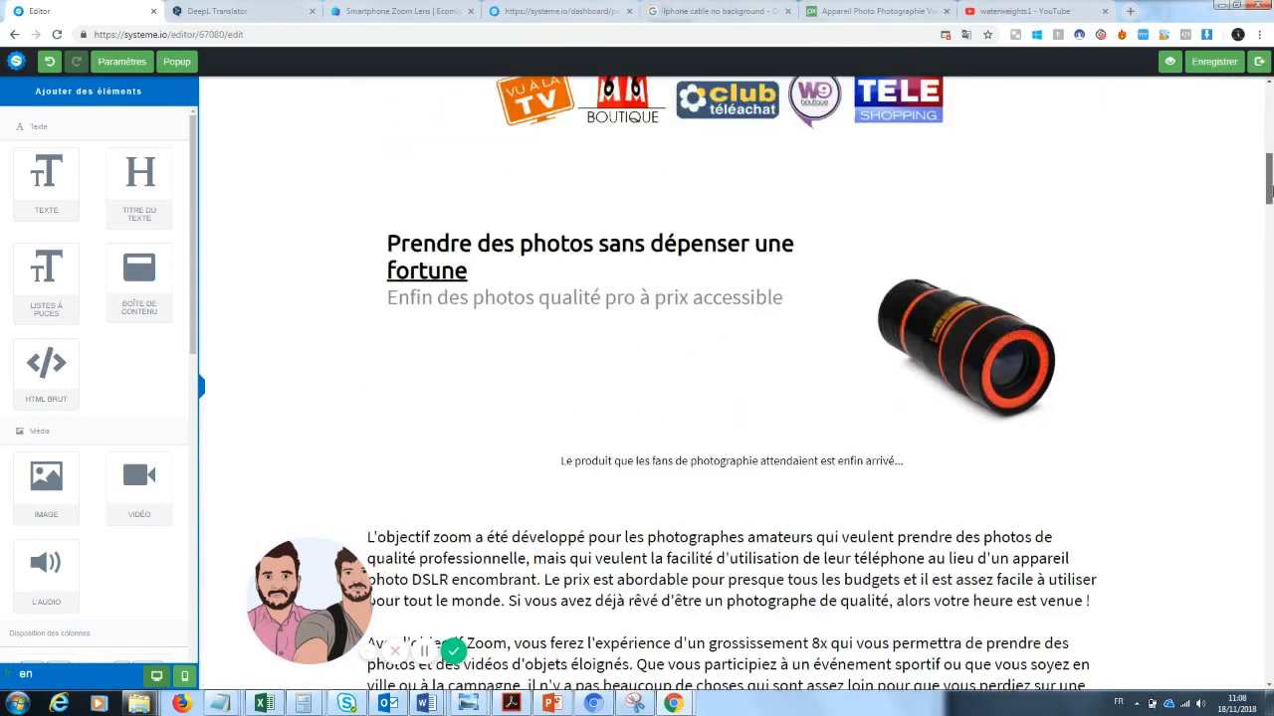
scroll(1269, 189, "up", 7)
scroll(1262, 196, "down", 7)
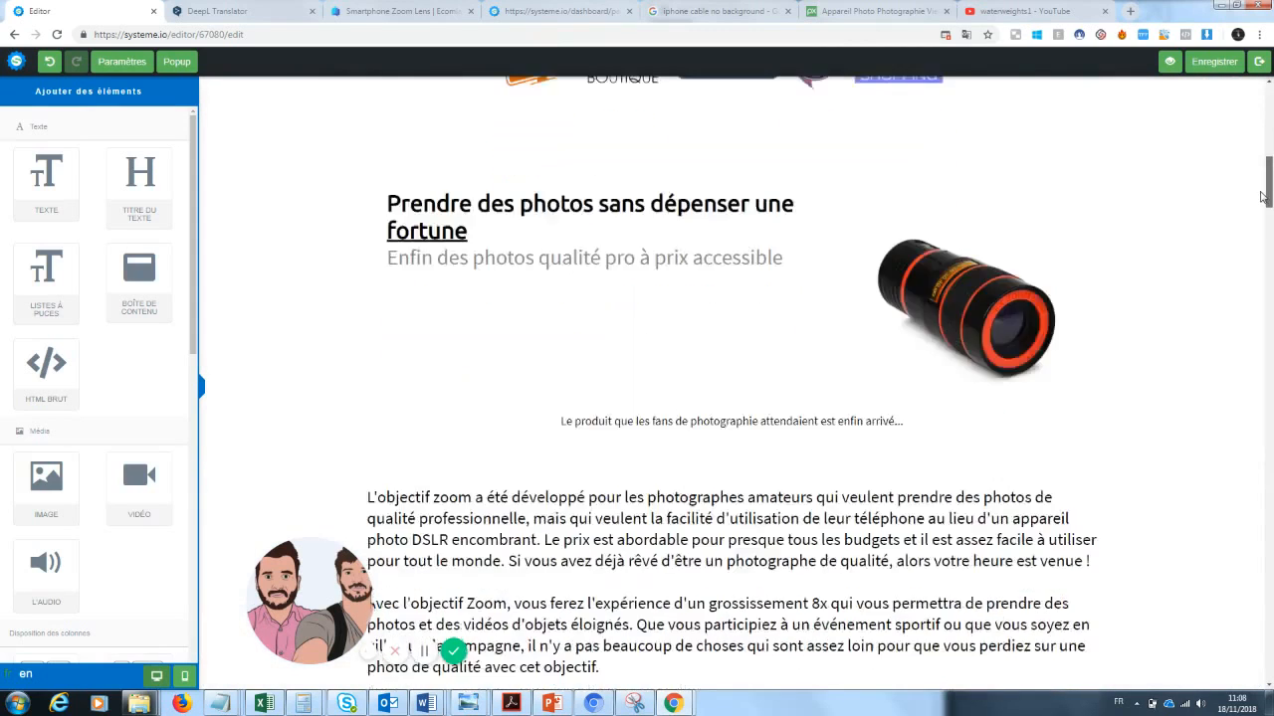
scroll(1262, 196, "down", 5)
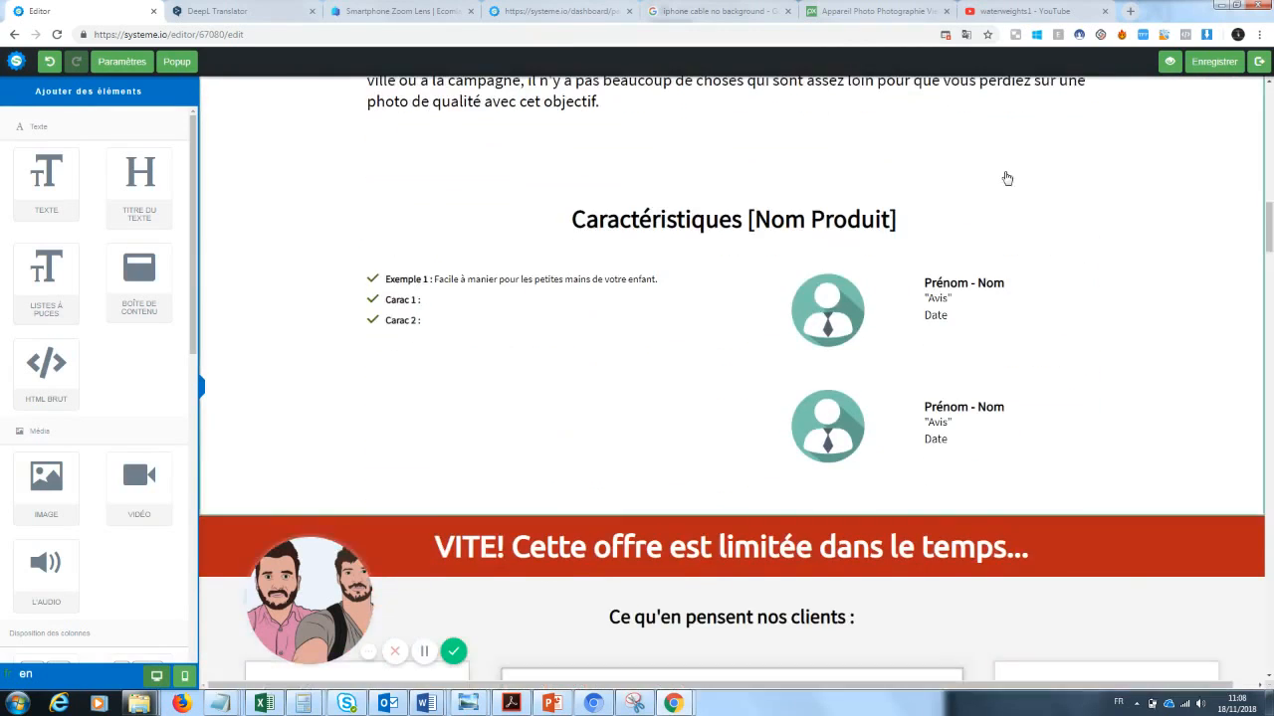
left_click(461, 281)
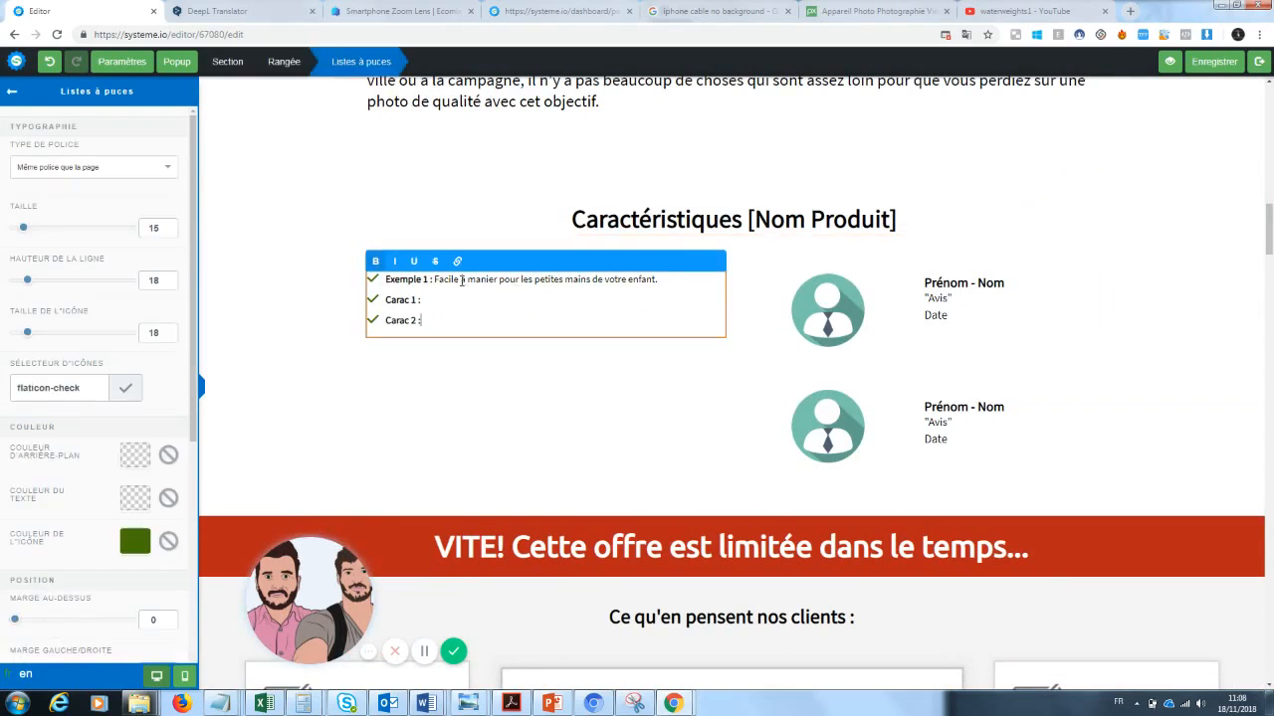
left_click_drag(663, 280, 389, 283)
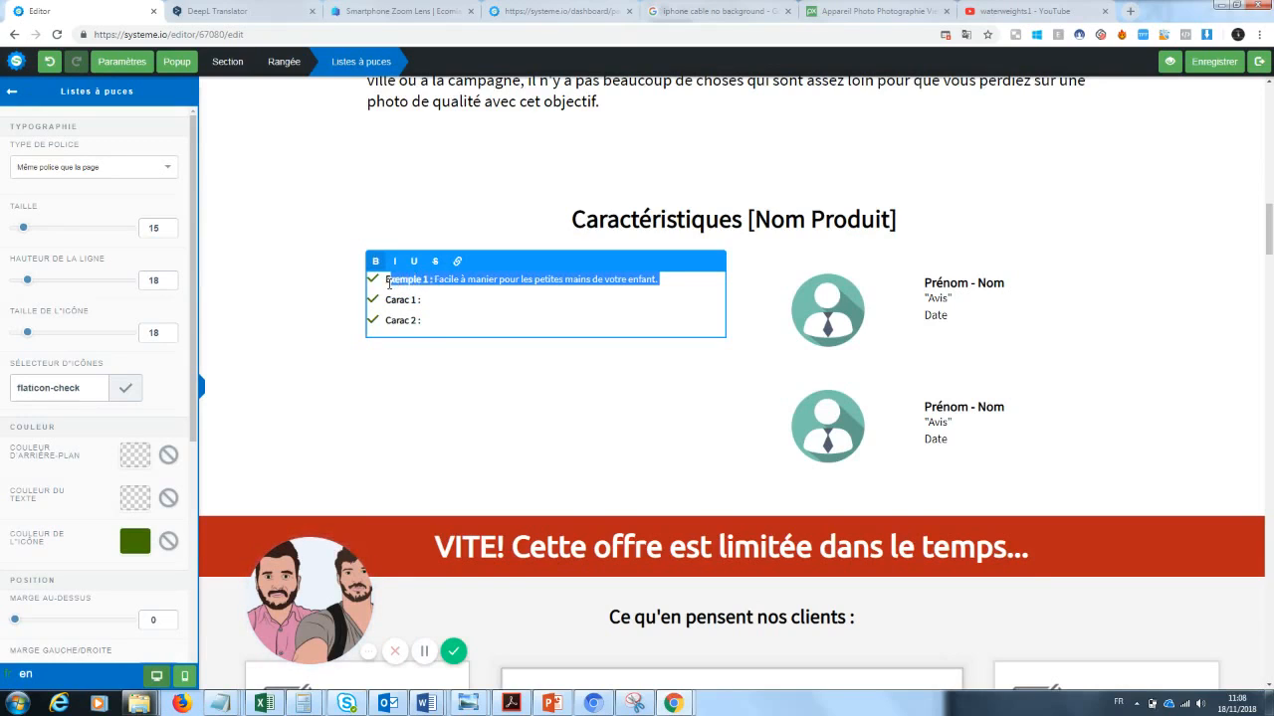
key("BackSpace")
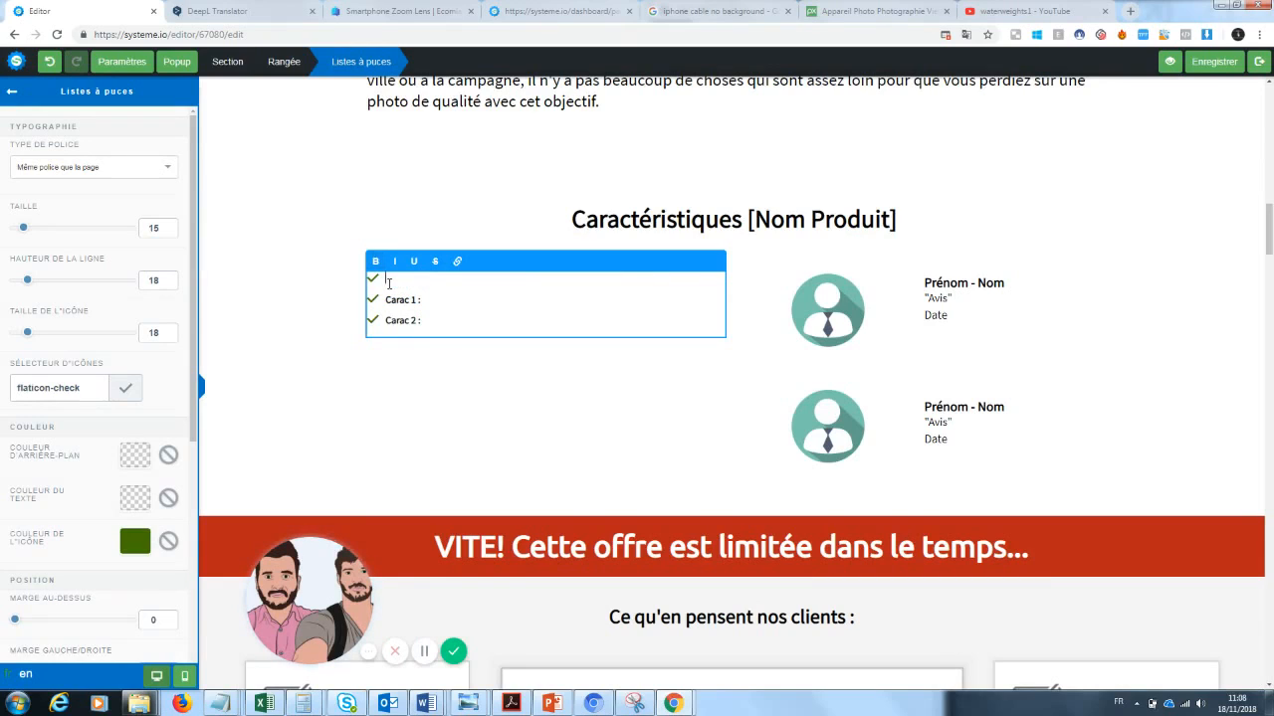
type("Photos de grandes qualités")
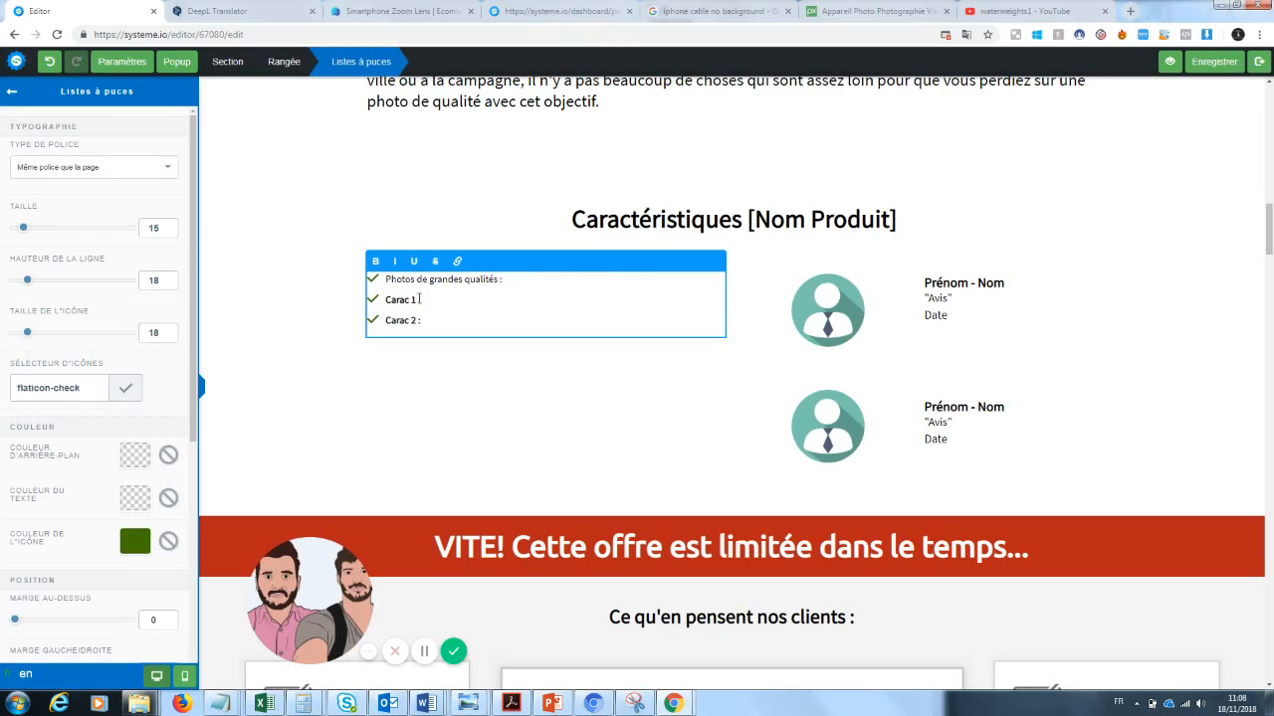
type(" : ")
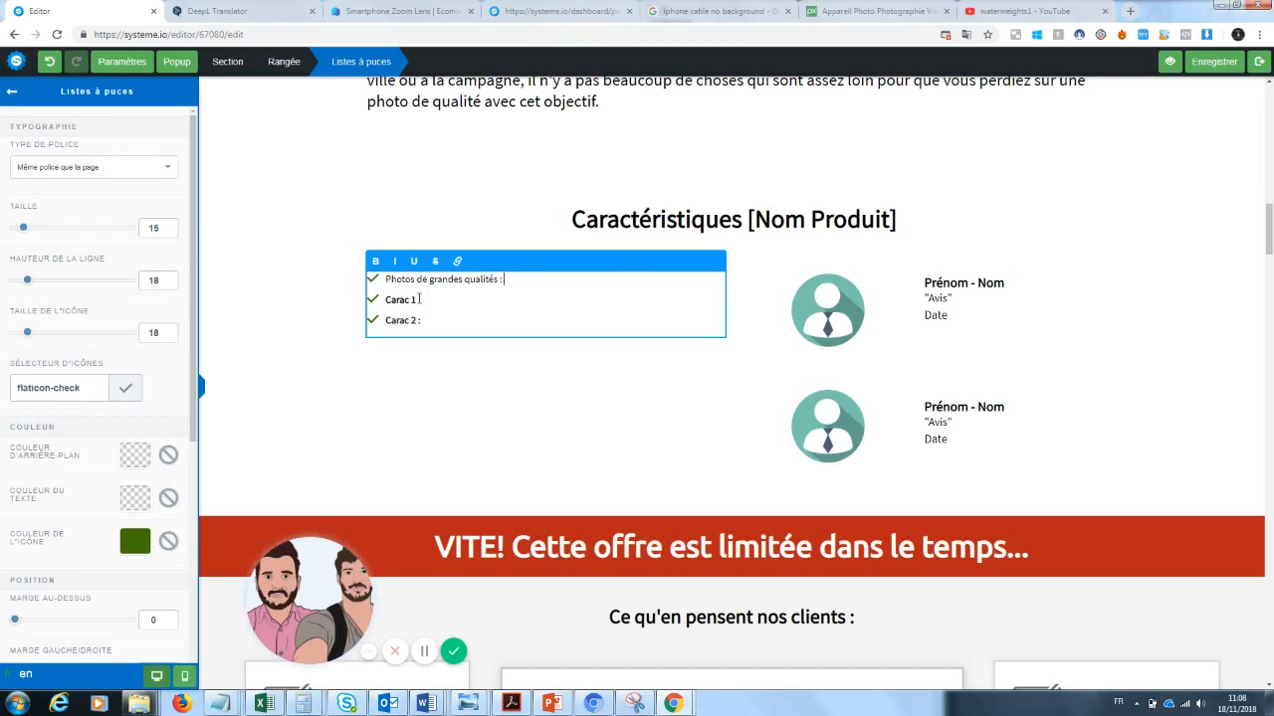
type("une qualité pro")
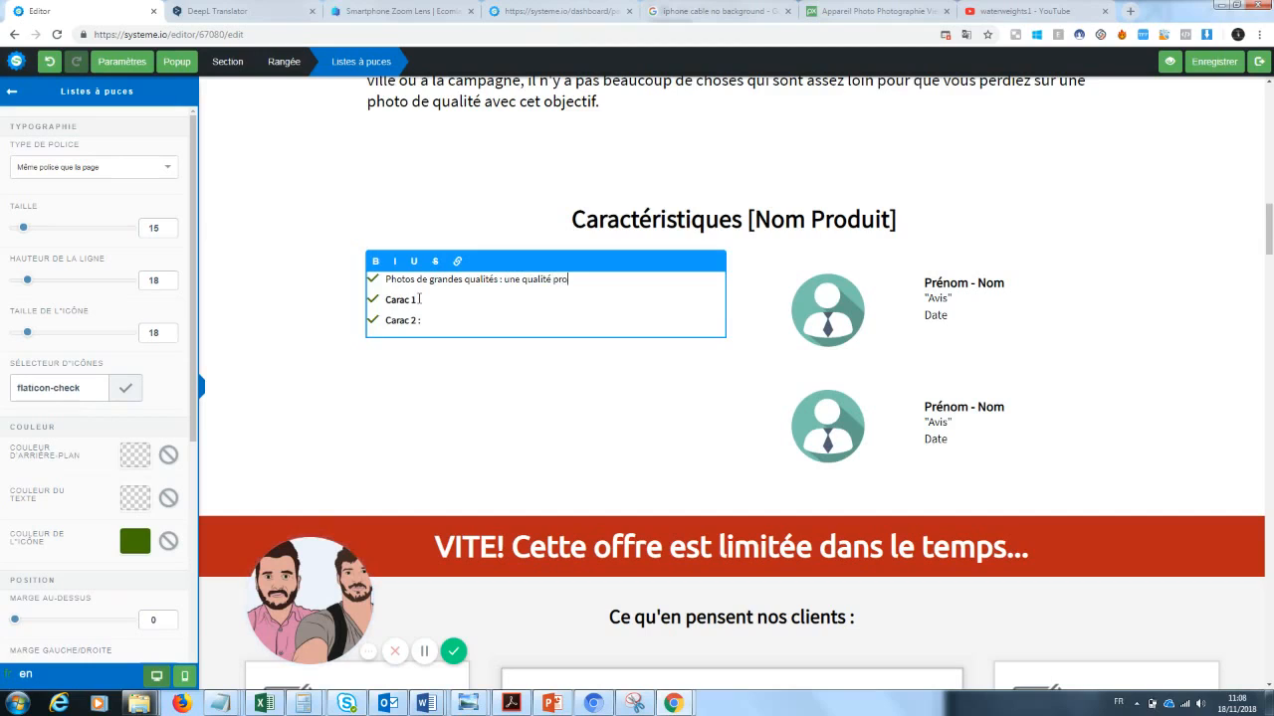
type(" pour pour un équipement mini")
Replace "Carac 1" with "Pratique" in the second bullet and make "Photos de grandes qualités" bold in the first
left_click_drag(416, 299, 385, 299)
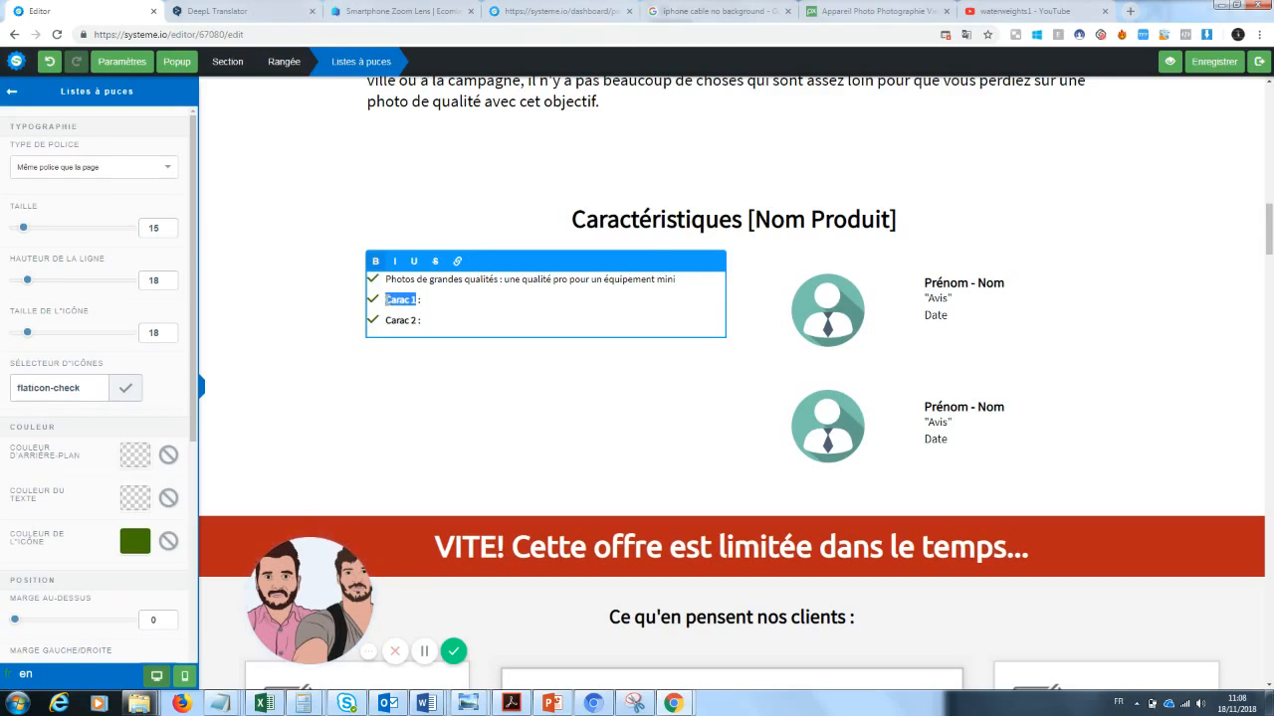
key("BackSpace")
left_click_drag(498, 281, 382, 278)
left_click(375, 263)
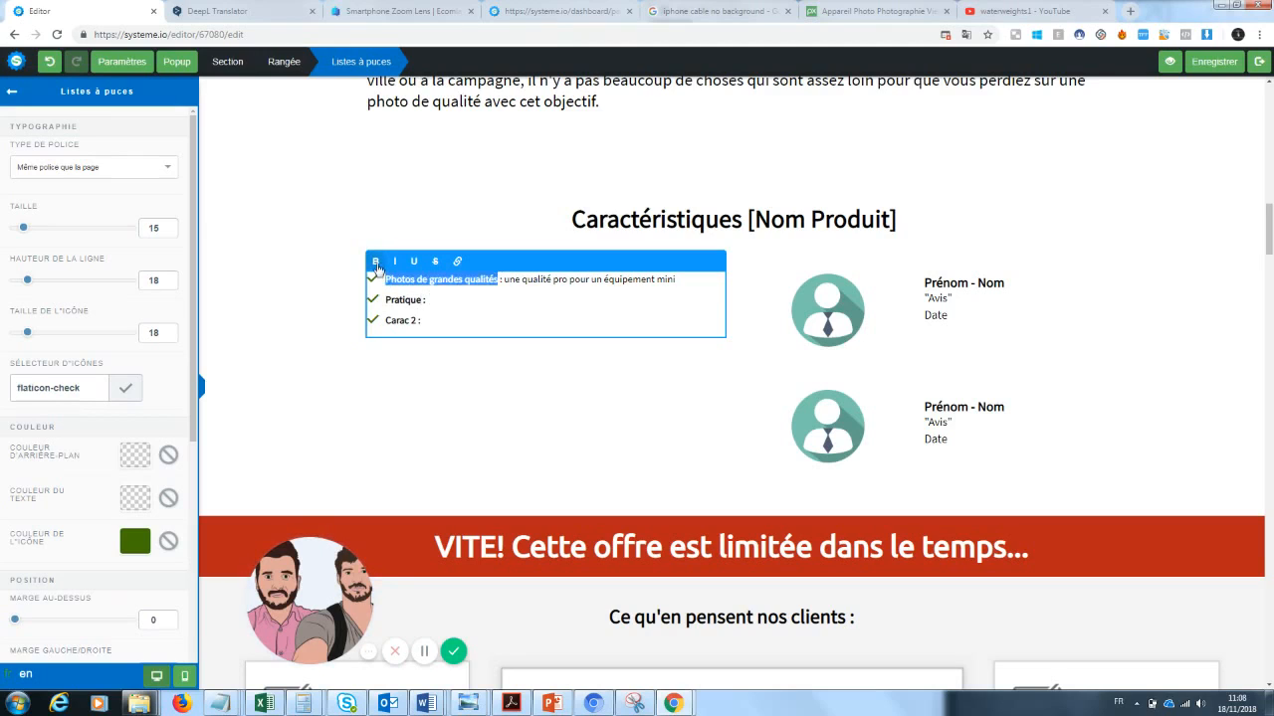
Complete the "Pratique :" bullet with "se met dans la poche et facile à emporter"
left_click(443, 300)
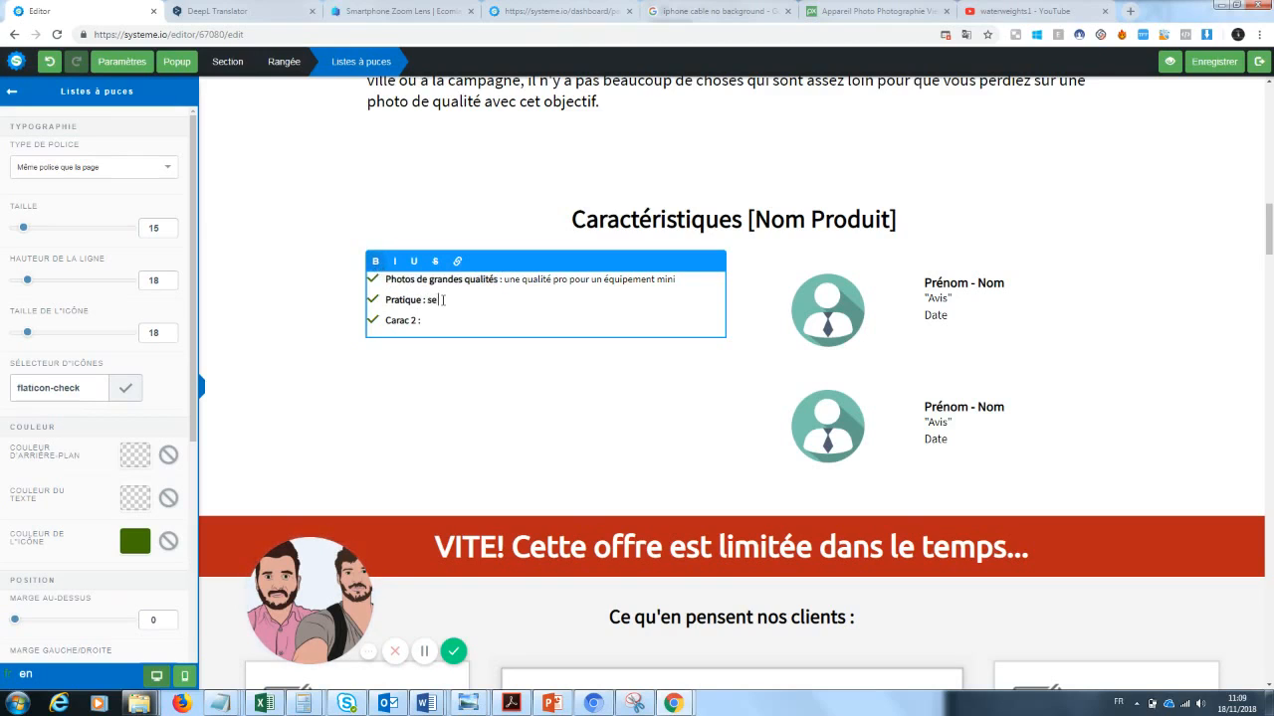
type("se ret dans la poche sans auc")
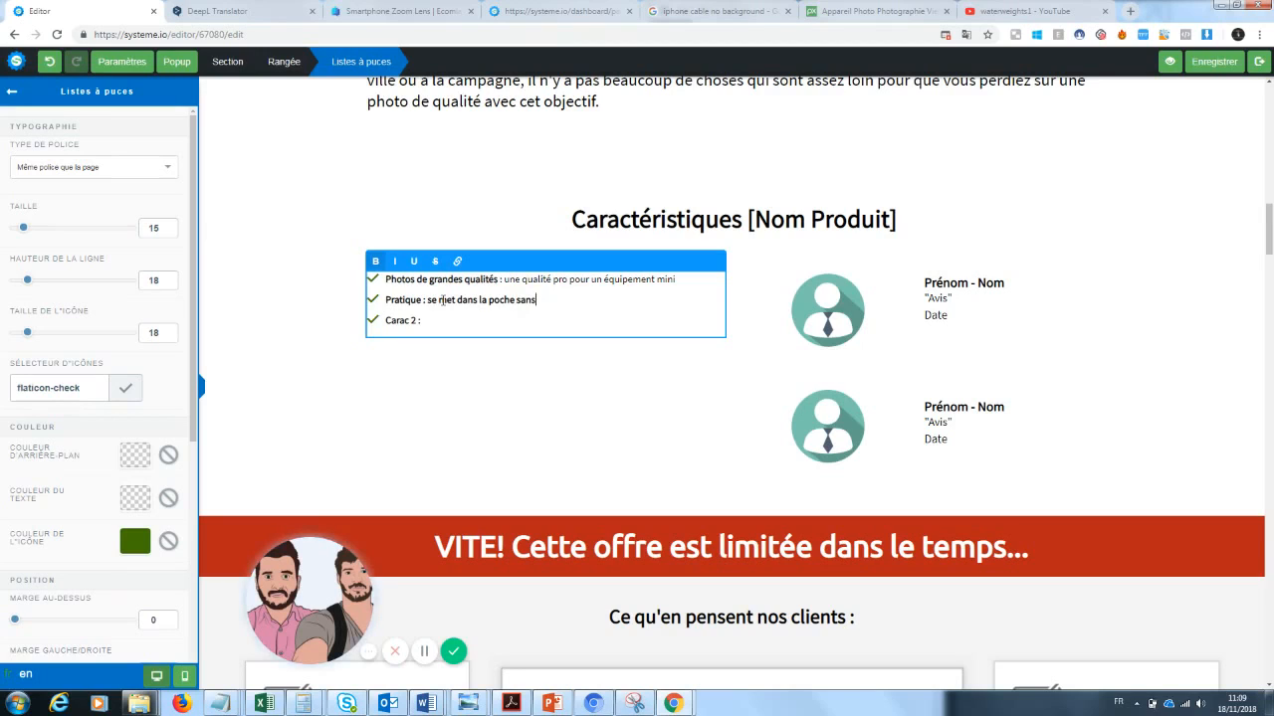
key("BackSpace")
type("pour une grande")
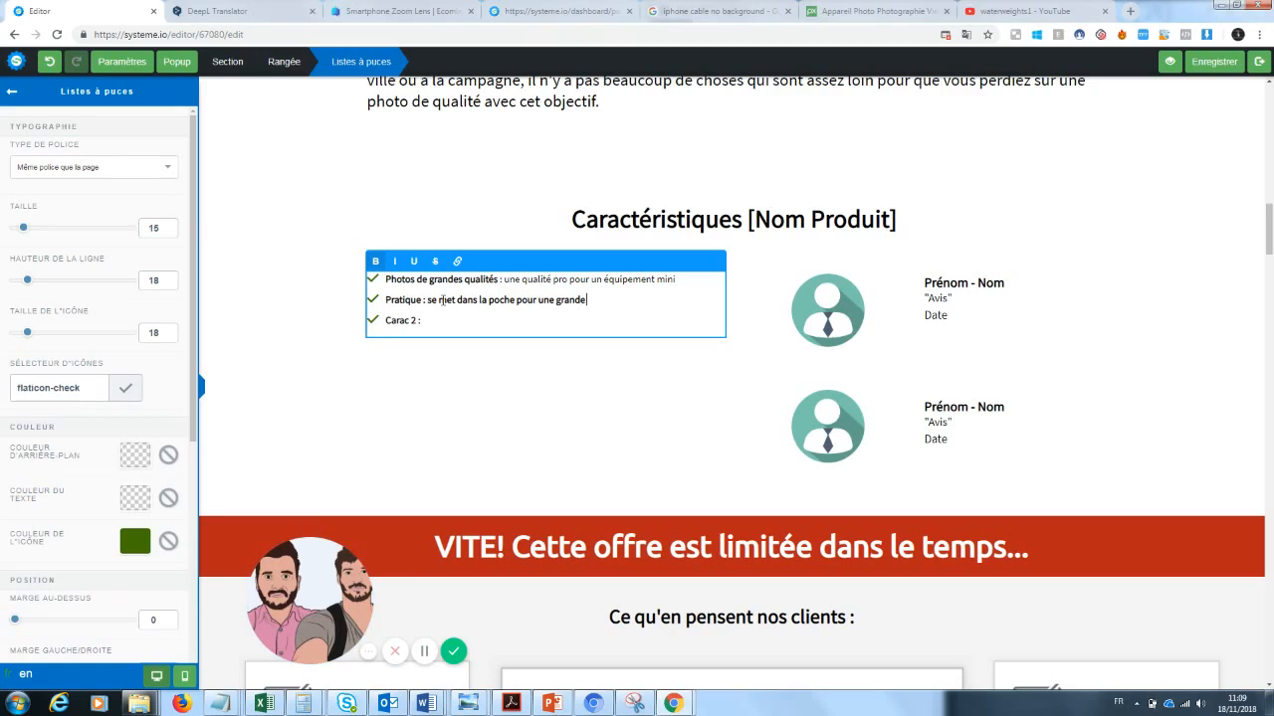
key("BackSpace")
key("BackSpace")
key("BackSpace")
key("BackSpace")
key("BackSpace")
key("BackSpace")
key("BackSpace")
key("BackSpace")
key("BackSpace")
key("BackSpace")
key("BackSpace")
key("BackSpace")
key("BackSpace")
key("BackSpace")
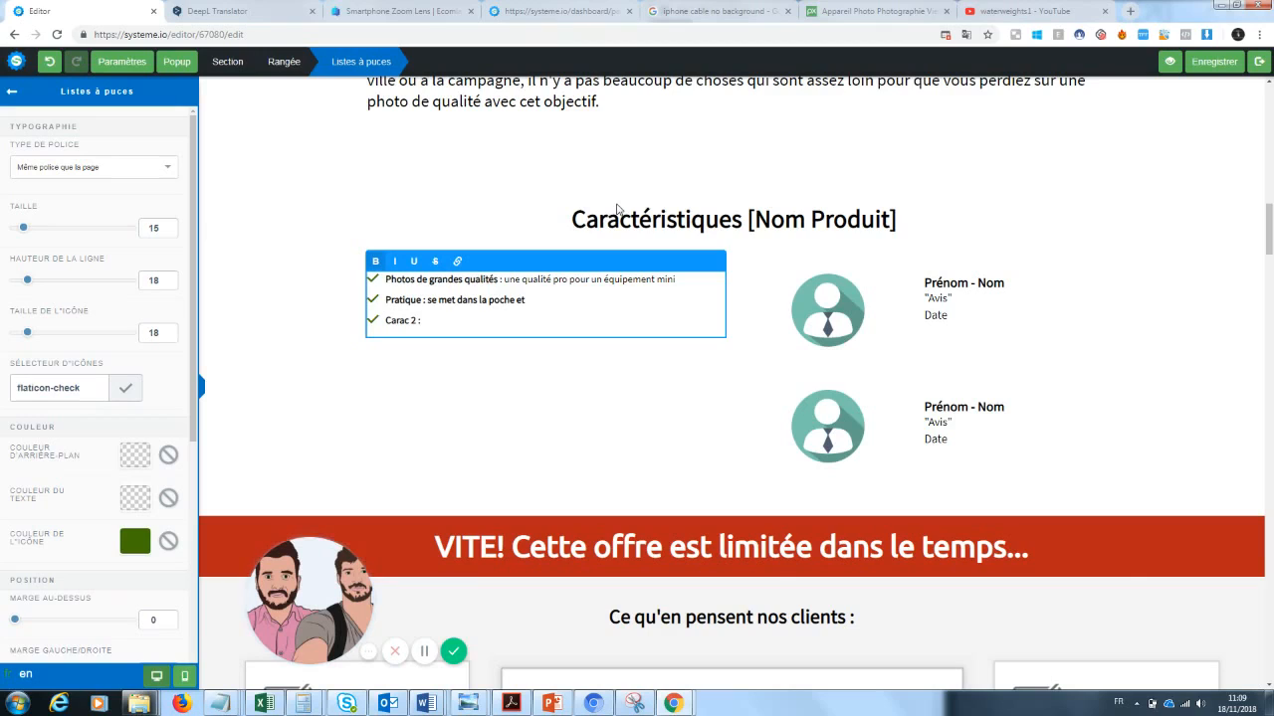
type("facile à")
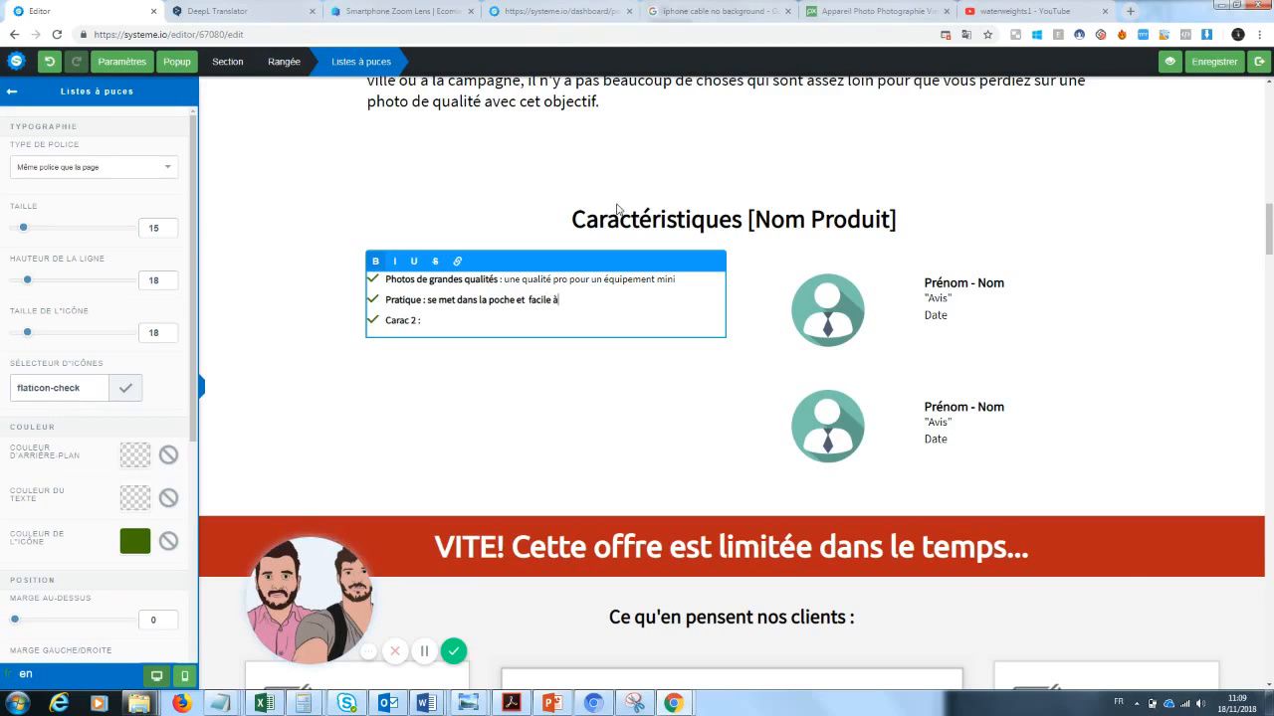
type(" emporter")
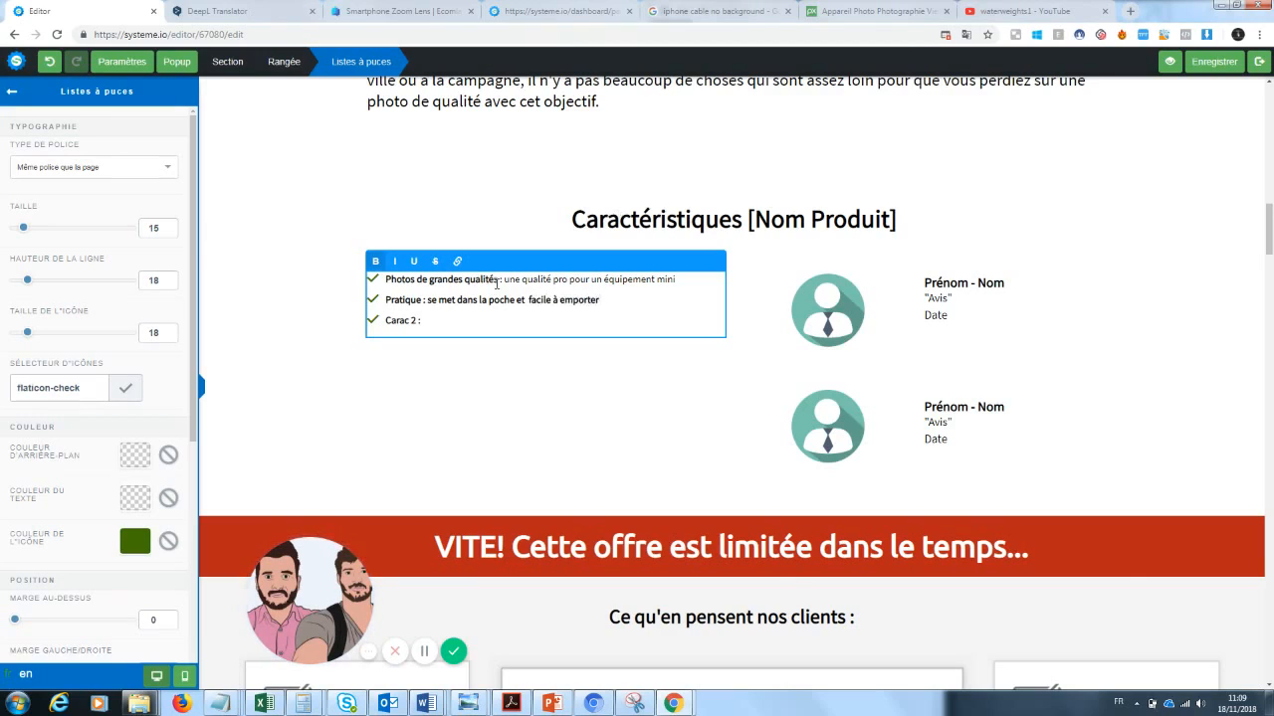
Replace the "Carac 2 :" bullet with "Fiabilité : Une garantie certifiée de la qualité de nos produits"
left_click_drag(418, 320, 388, 321)
key("BackSpace")
type("Fiabilit")
key("Delete")
type("Fiabilité : Une durée de vie plus grande ")
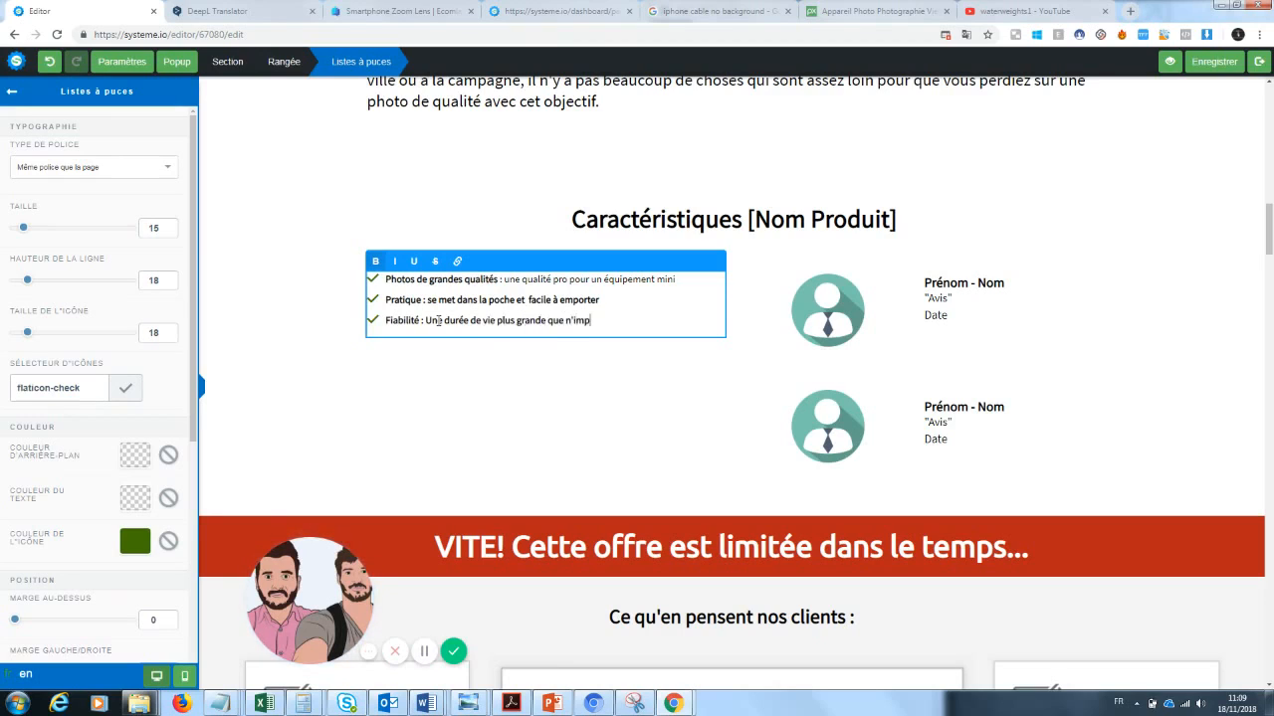
type("que n'importe quel autre produit pho")
left_click(571, 321)
left_click_drag(703, 321, 425, 321)
type("Une garantie")
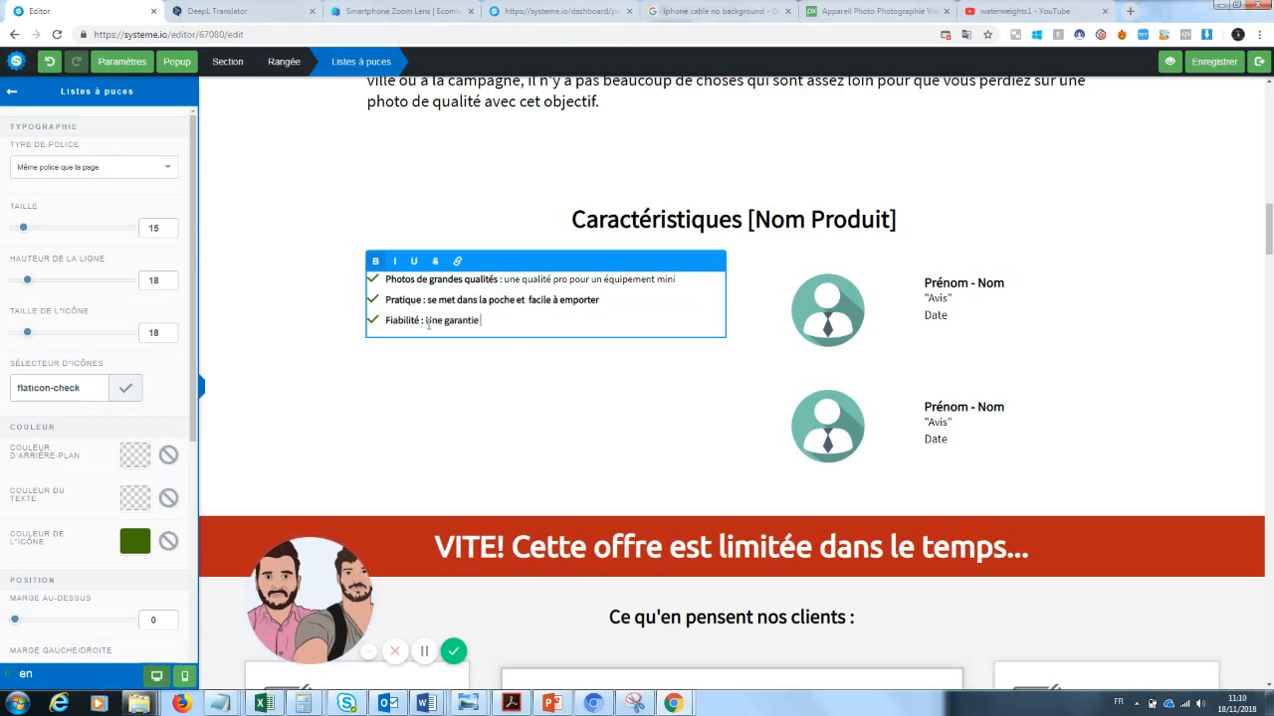
type(" certifiée de la qualité de nos produits")
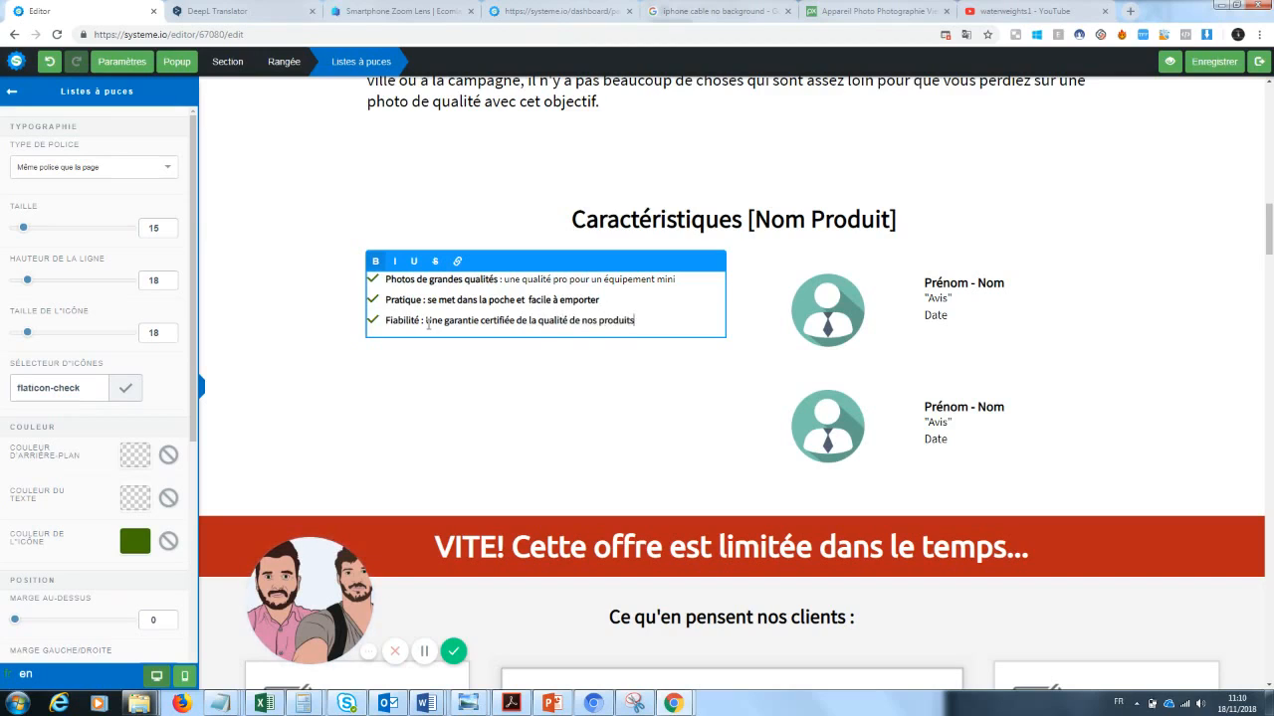
Remove the bold formatting from the descriptions following "Fiabilité :" and "Pratique :" in the bullet list
left_click_drag(426, 320, 640, 335)
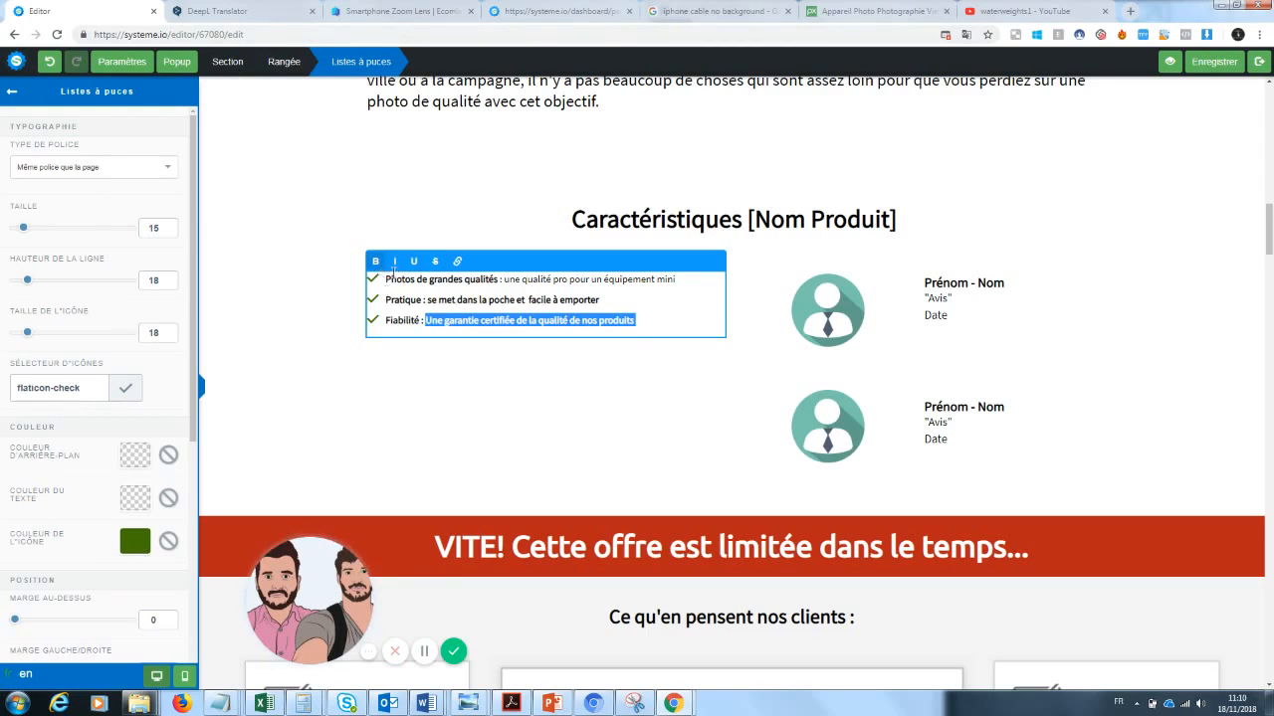
left_click_drag(599, 299, 426, 302)
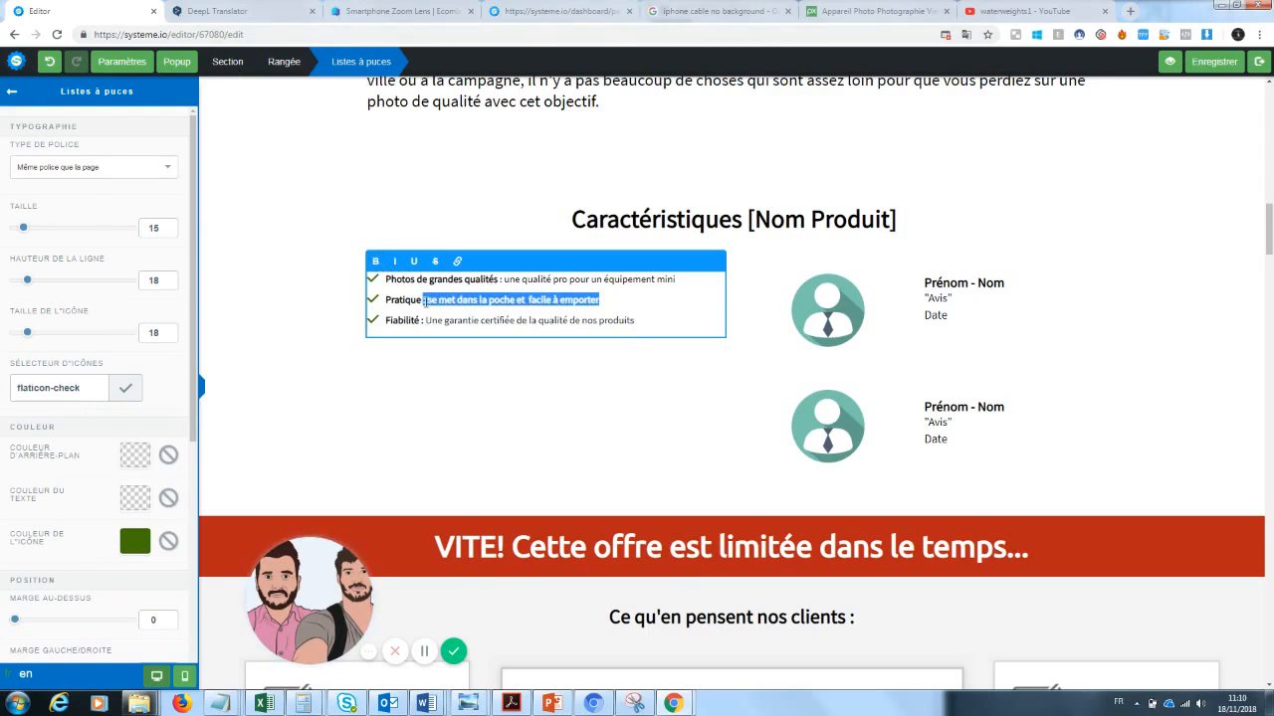
left_click(611, 383)
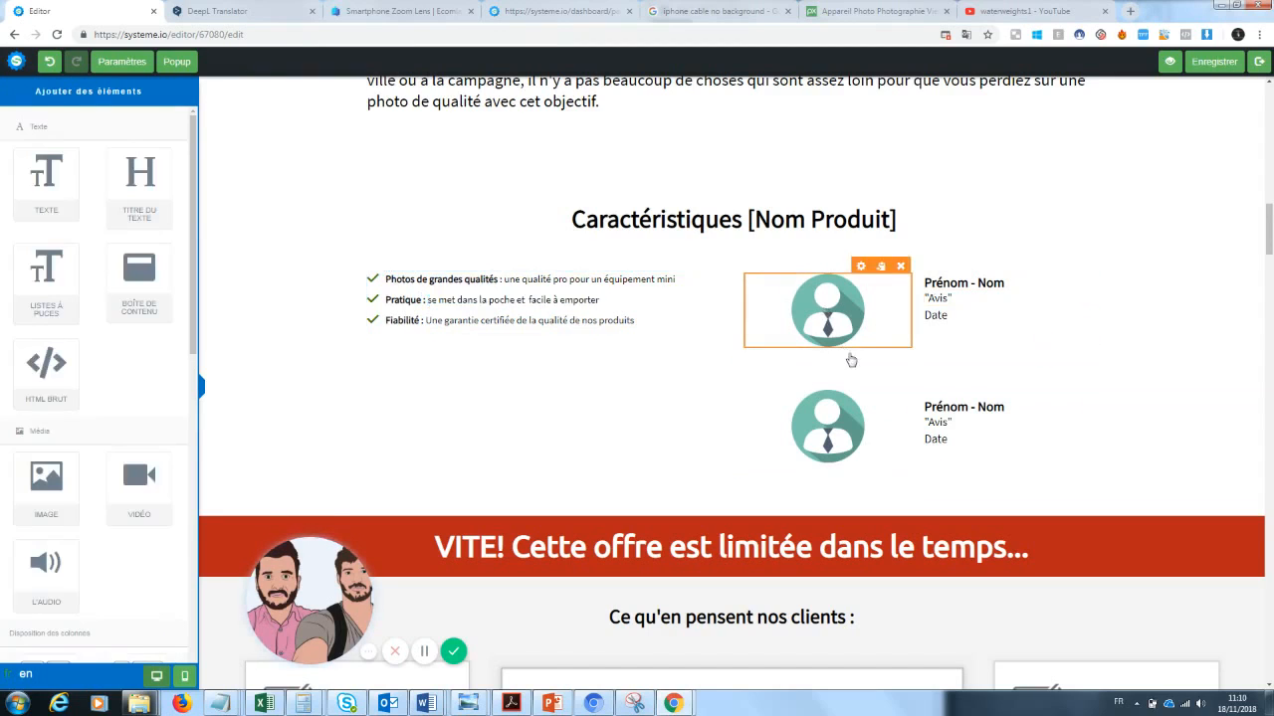
left_click(736, 221)
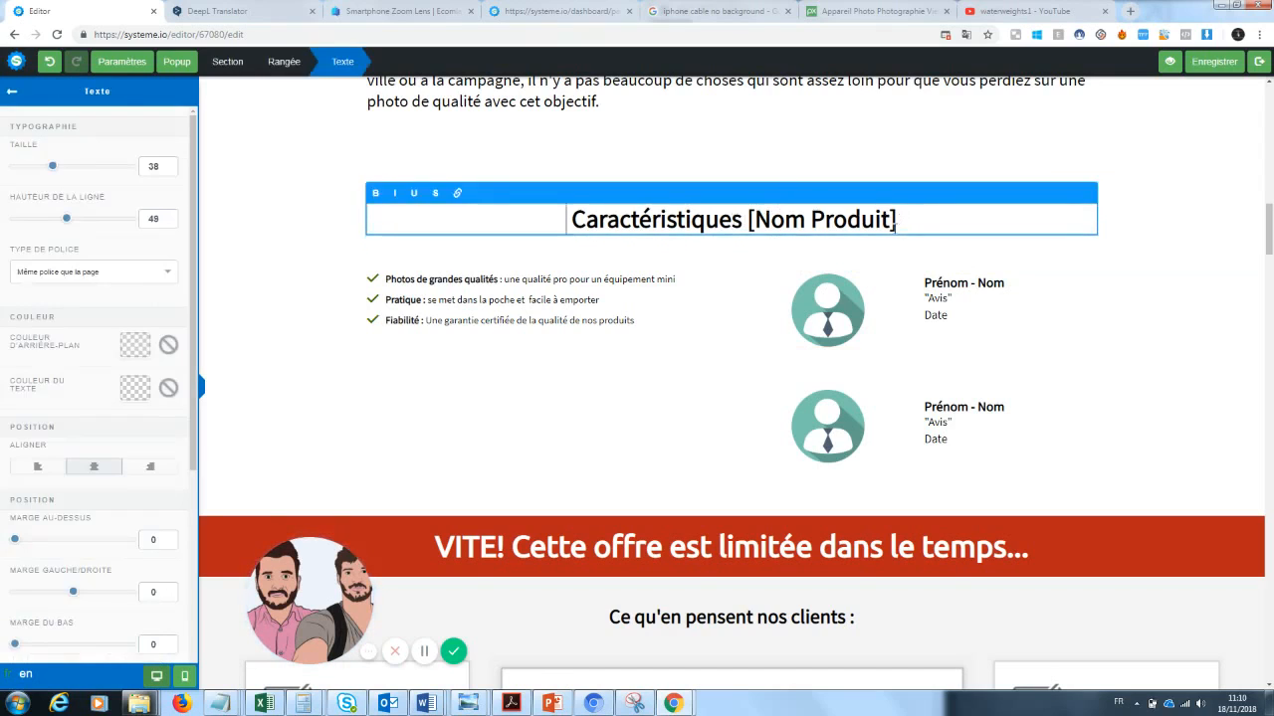
left_click(961, 376)
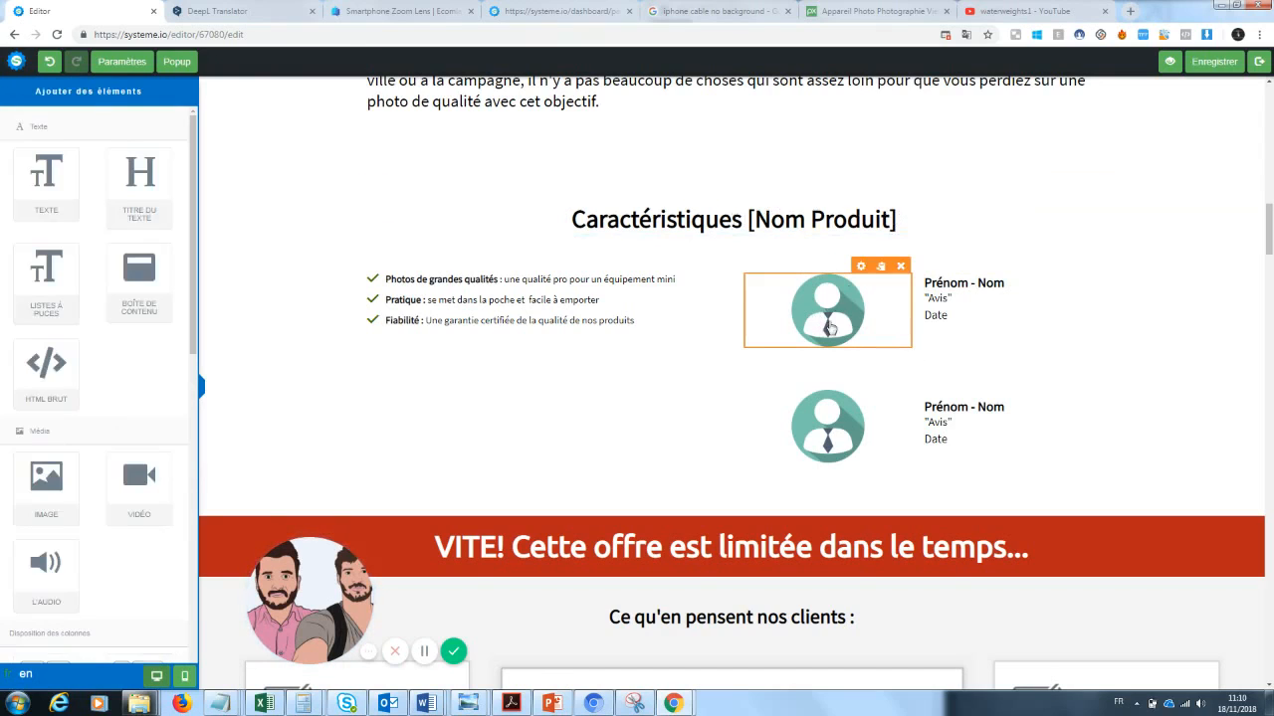
Replace the first avatar beside the bullet list with the uploaded photo of the lens, clip and caps on a wooden floor
left_click(837, 319)
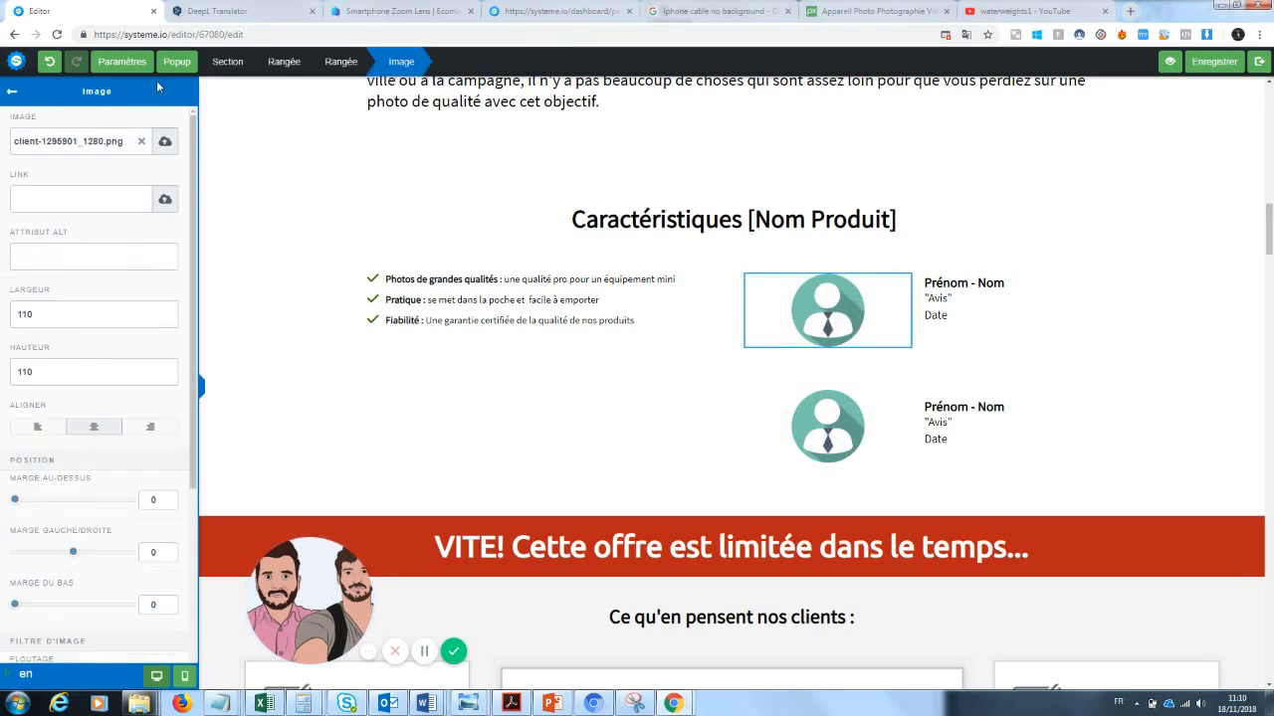
left_click(142, 141)
left_click(165, 141)
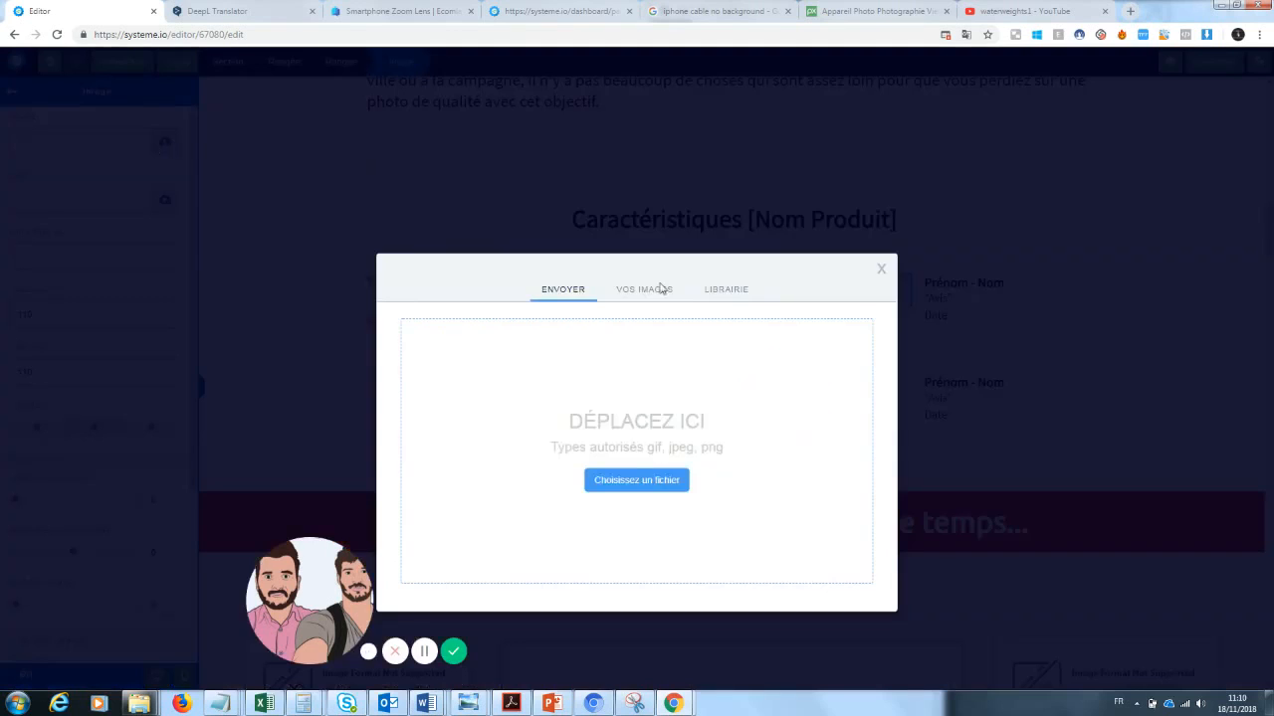
left_click(645, 264)
left_click(441, 412)
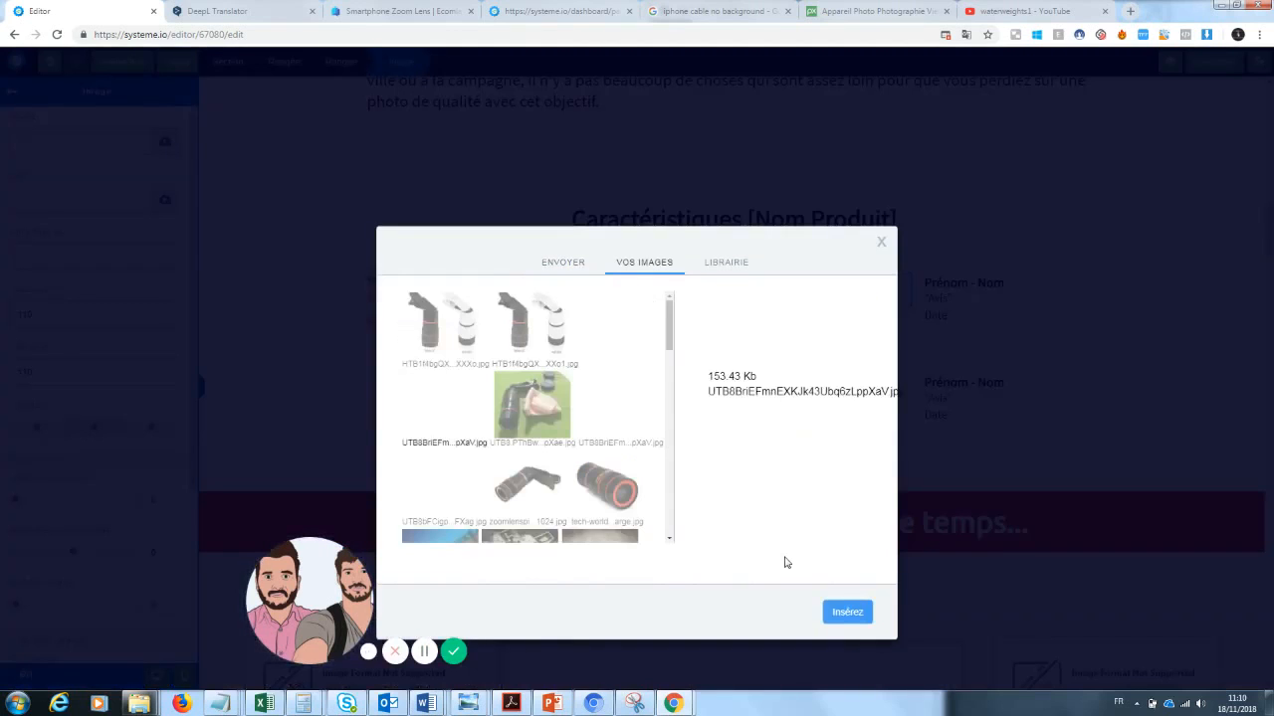
left_click(846, 612)
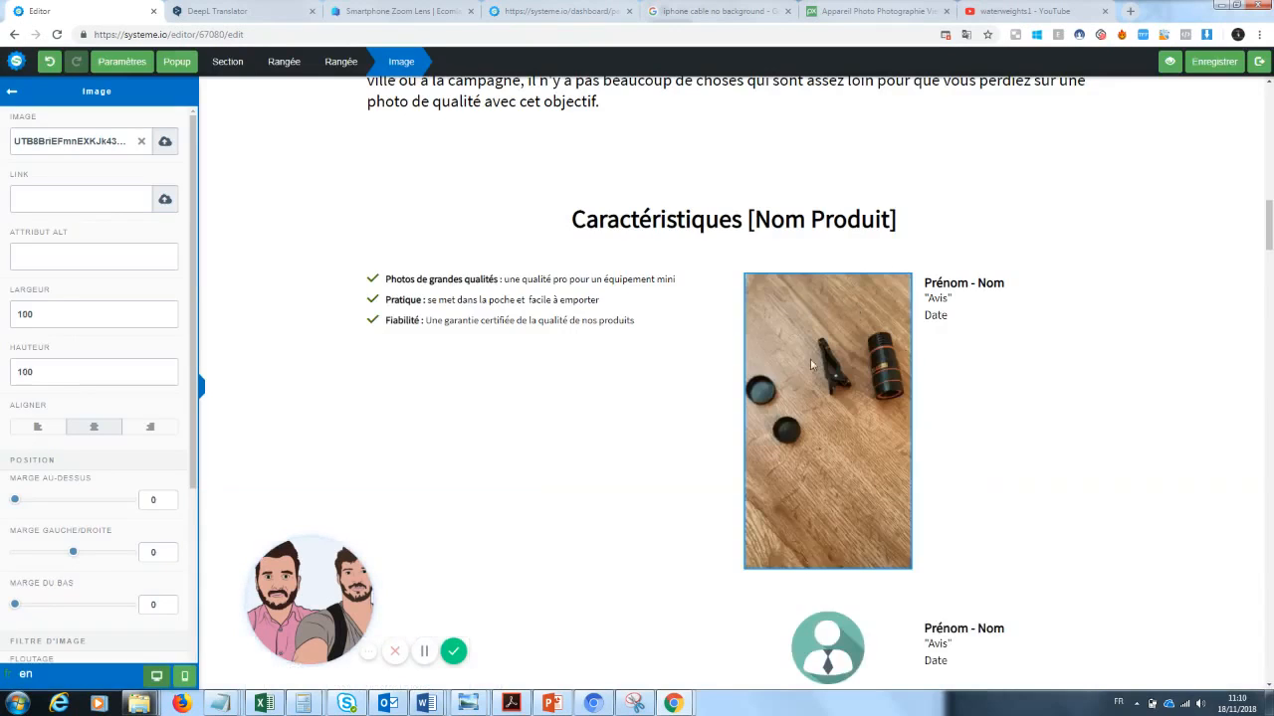
Set the wooden-floor product photo's width to 200 and height to 300
left_click(837, 398)
left_click(837, 398)
type("200")
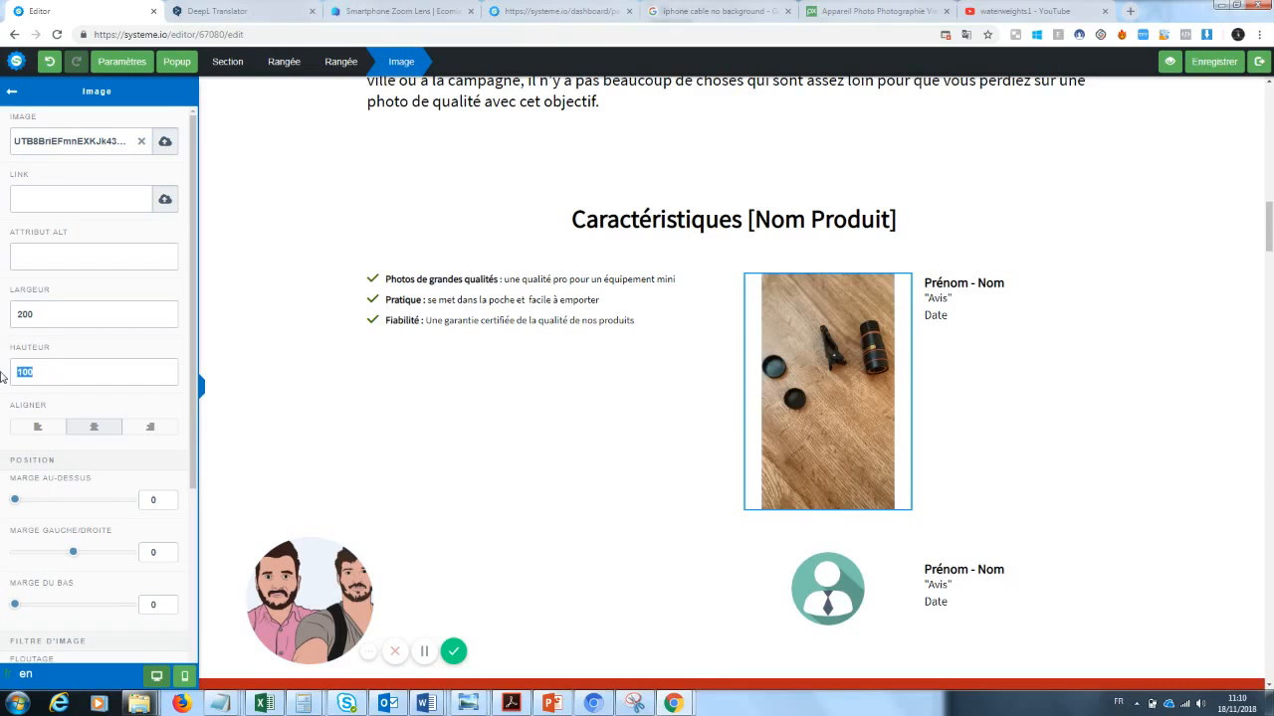
type("200")
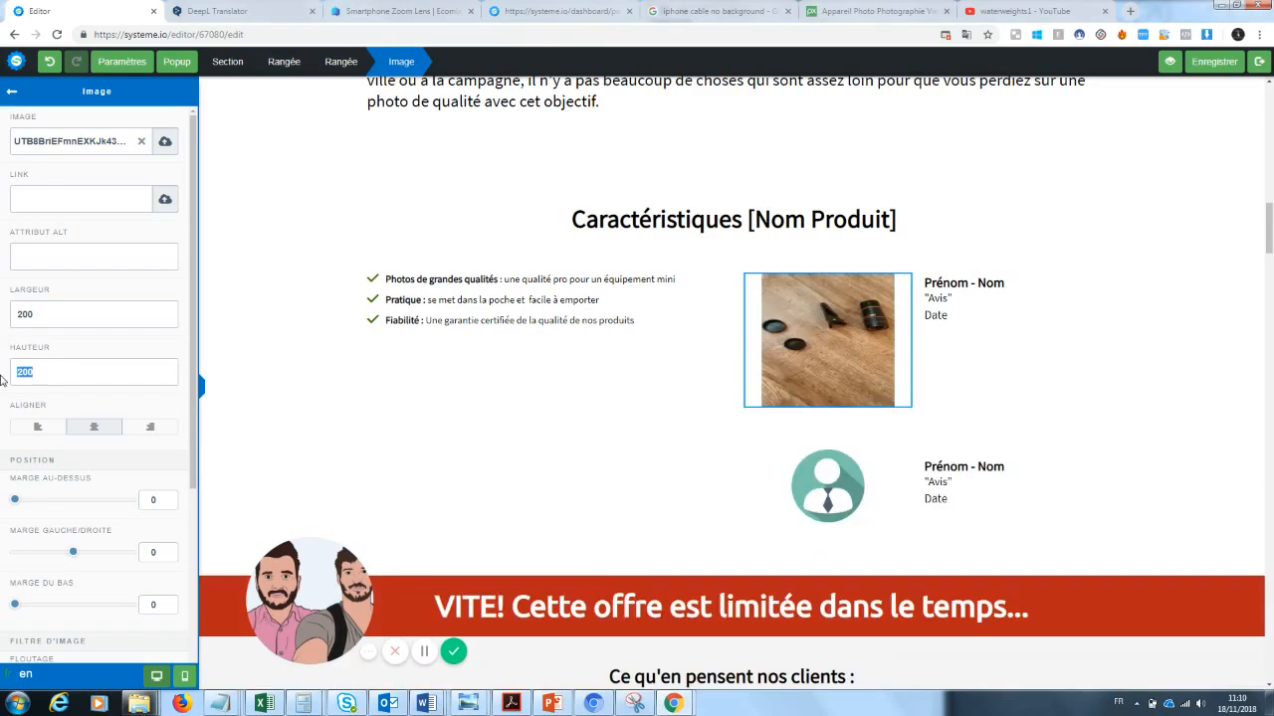
type("300")
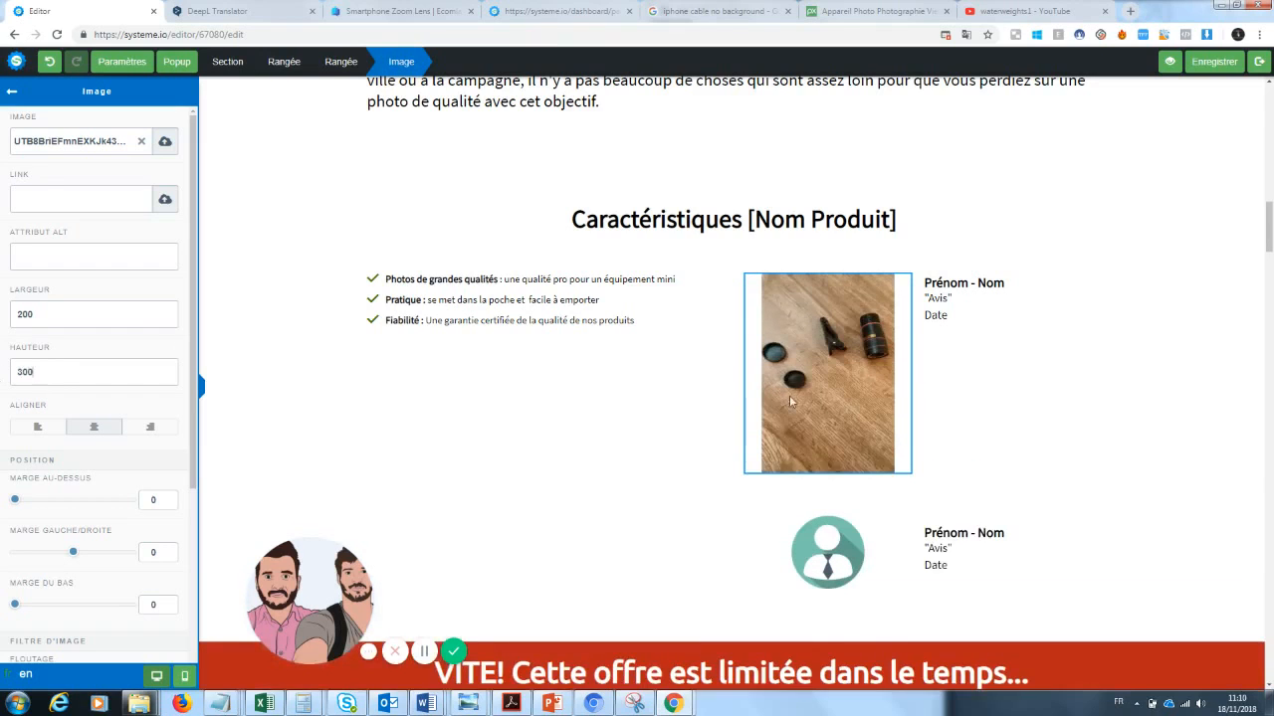
left_click(1098, 384)
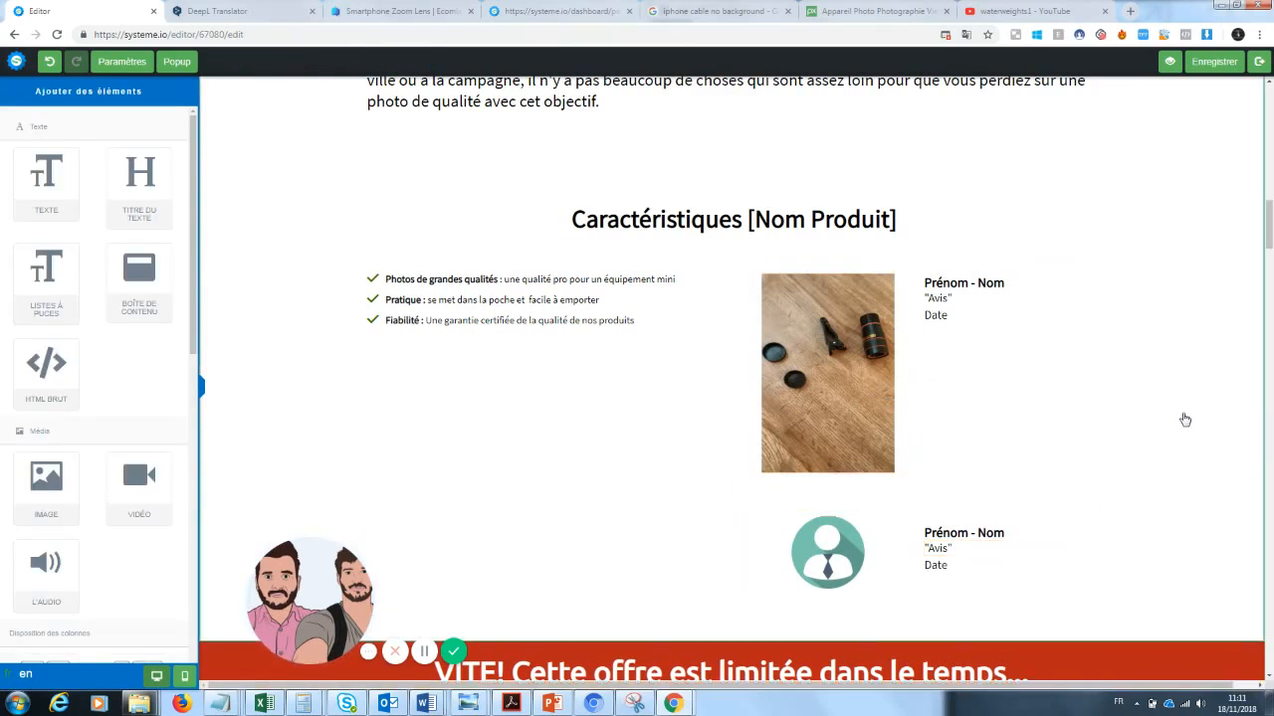
Try to add a row with 1/3 and 2/3 columns in the empty space below the bullet list
left_click(506, 390)
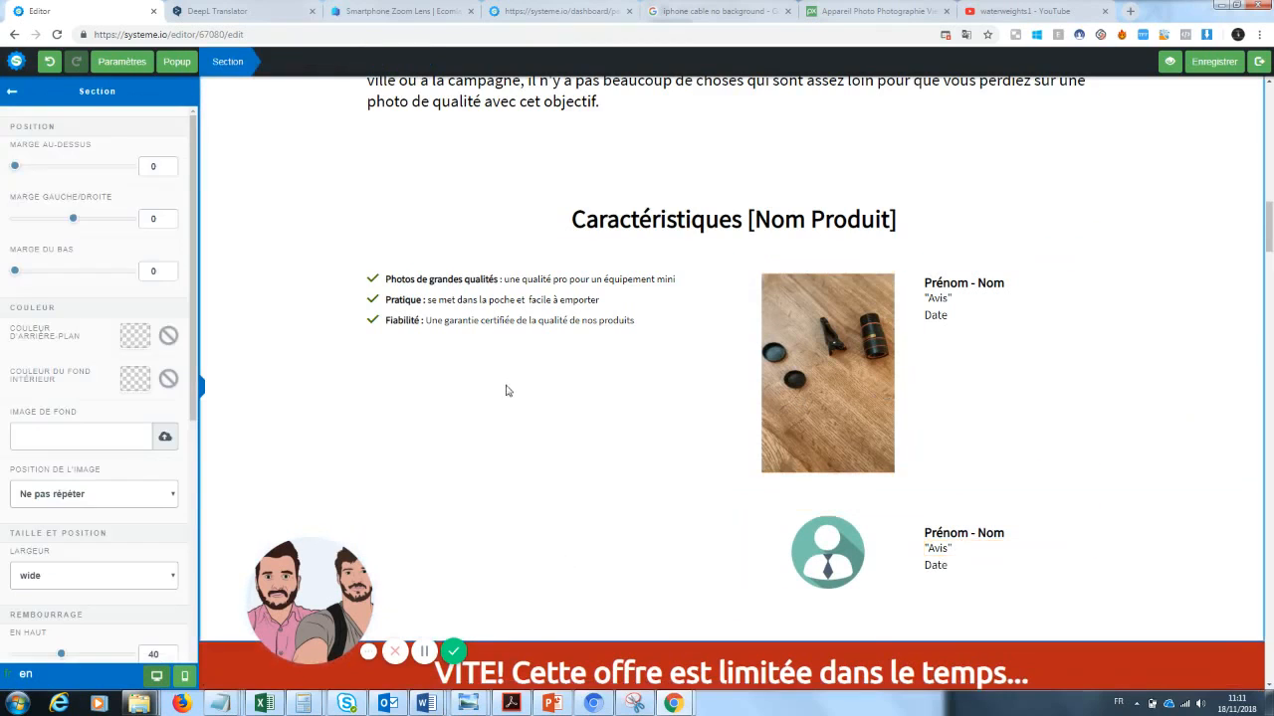
left_click(12, 91)
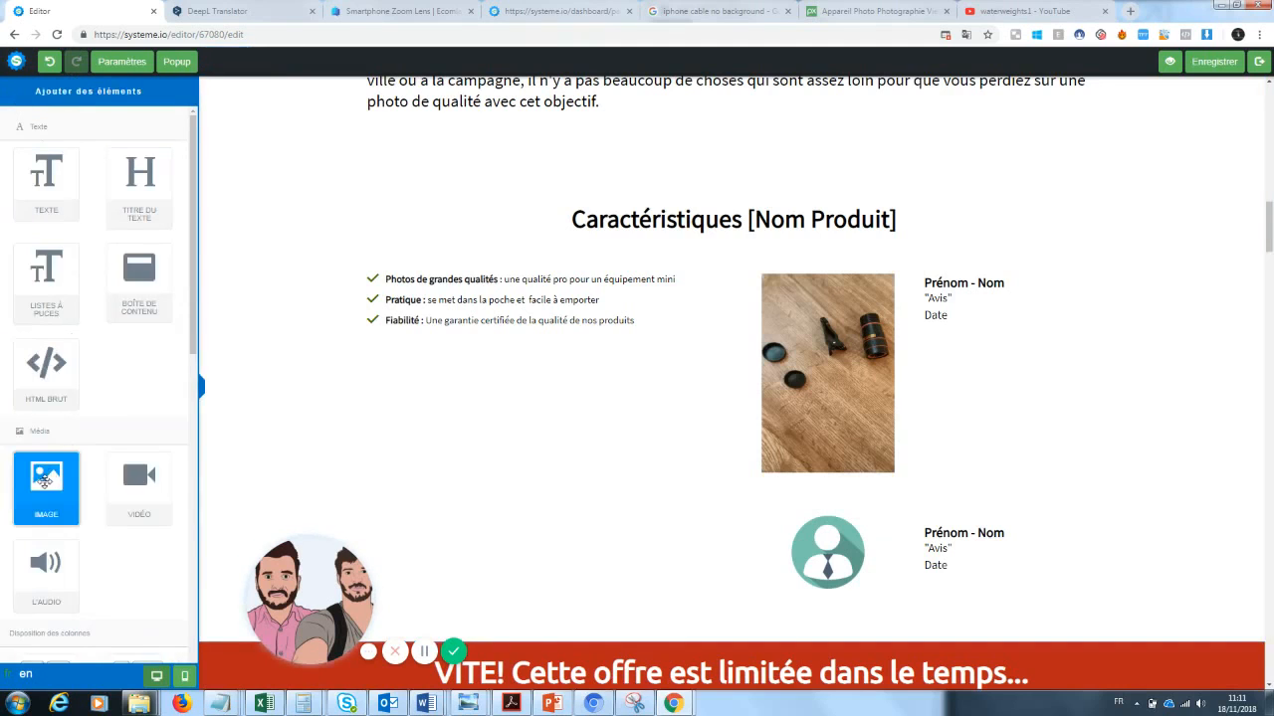
left_click_drag(45, 481, 62, 443)
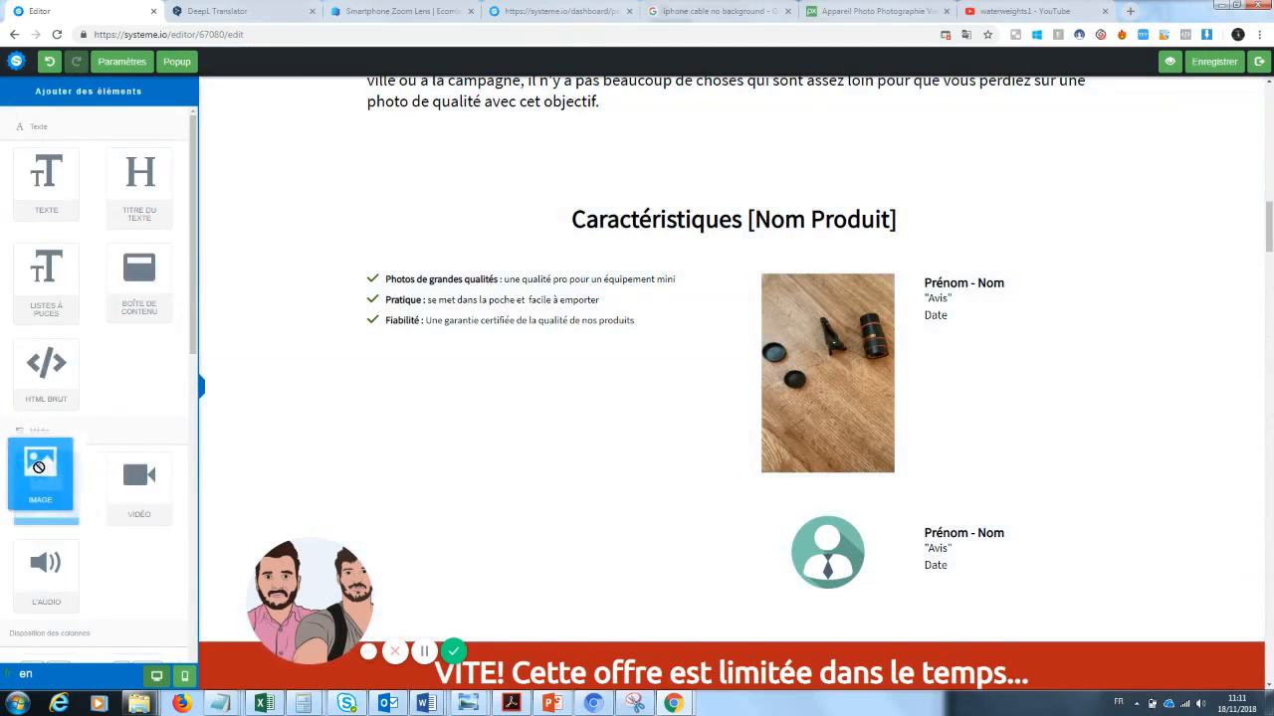
scroll(187, 418, "down", 3)
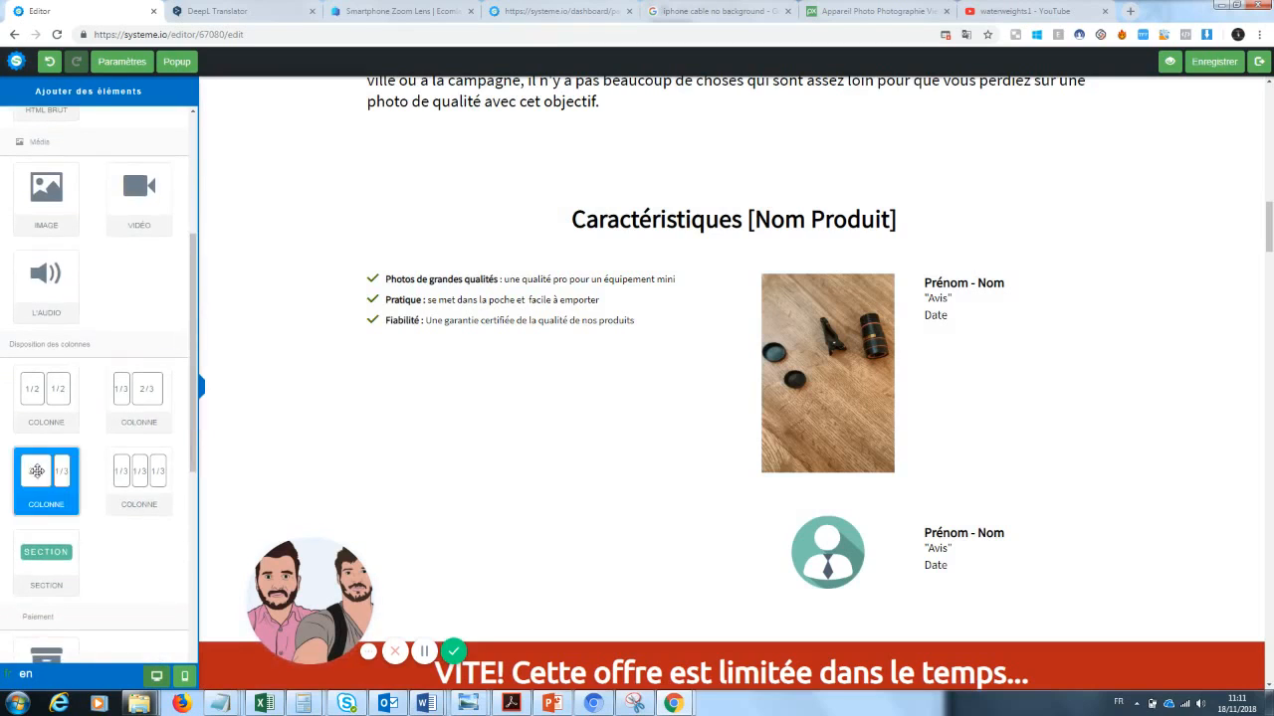
left_click_drag(112, 397, 513, 471)
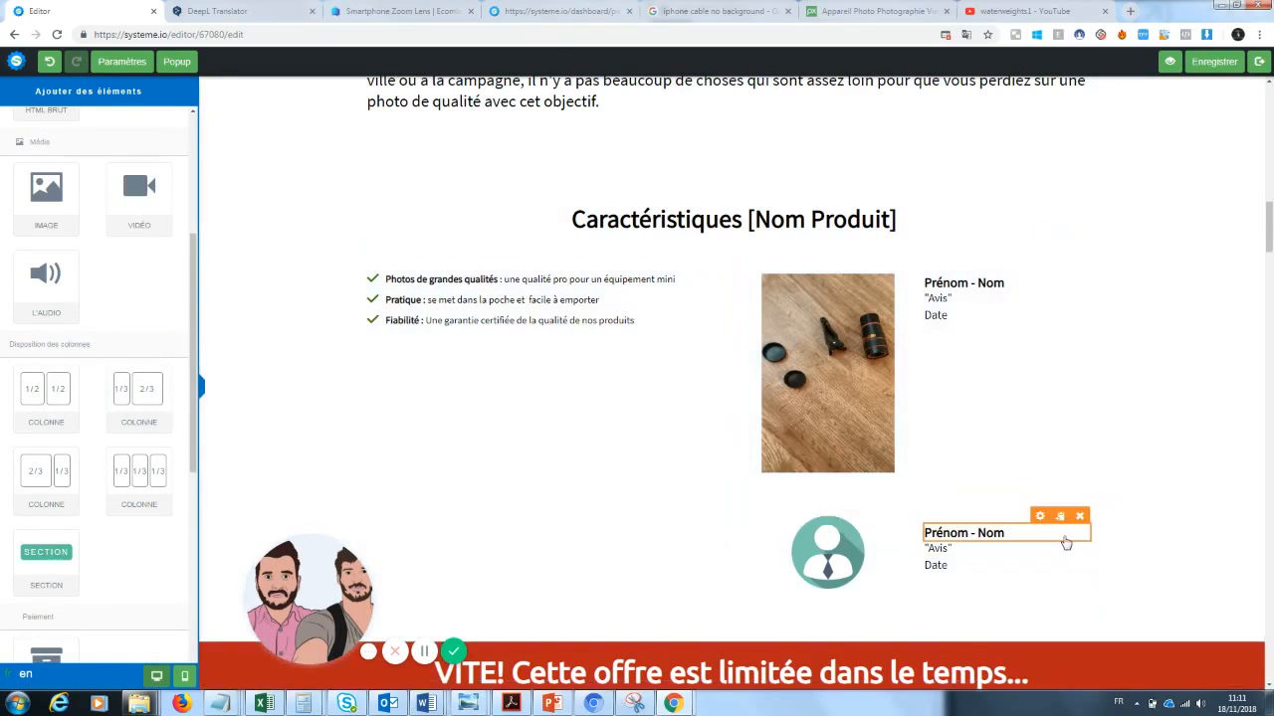
Delete the second testimonial row with the avatar, name, review and date placeholders
left_click(1086, 479)
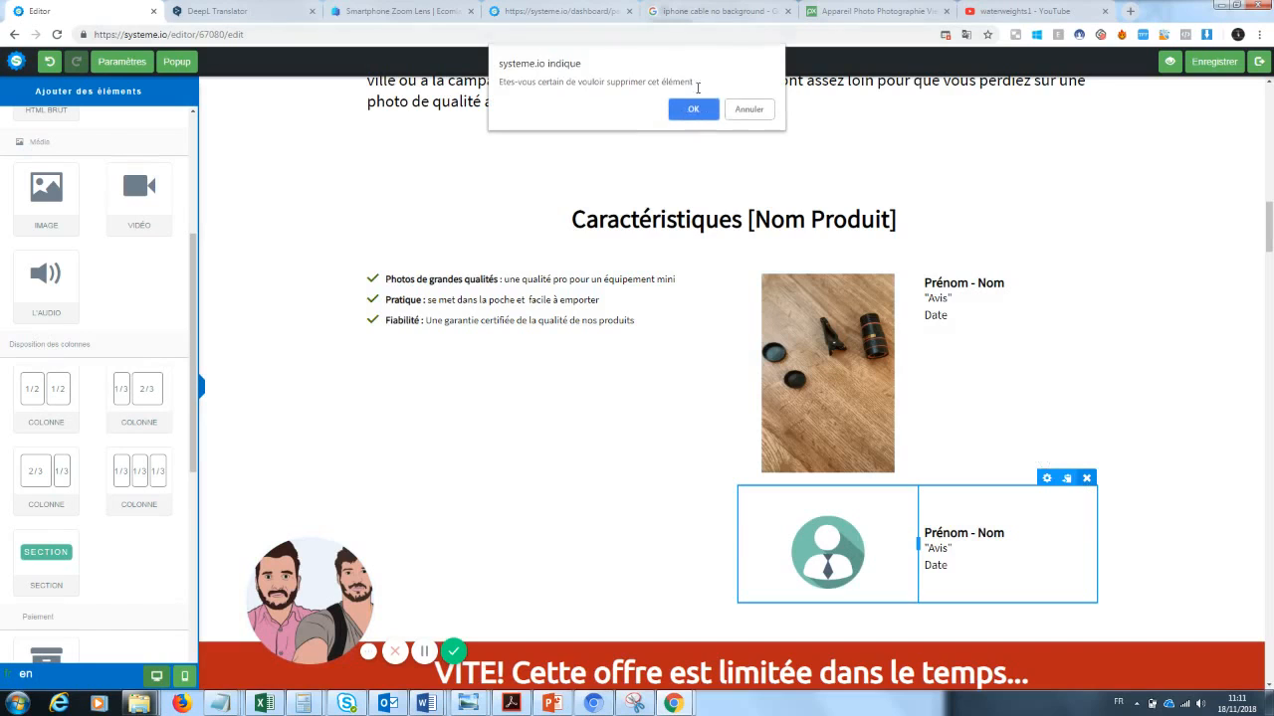
left_click(692, 108)
Add a row with 1/3 and 2/3 columns above the red "VITE!" banner and place an image element in its narrow column
scroll(1270, 219, "down", 2)
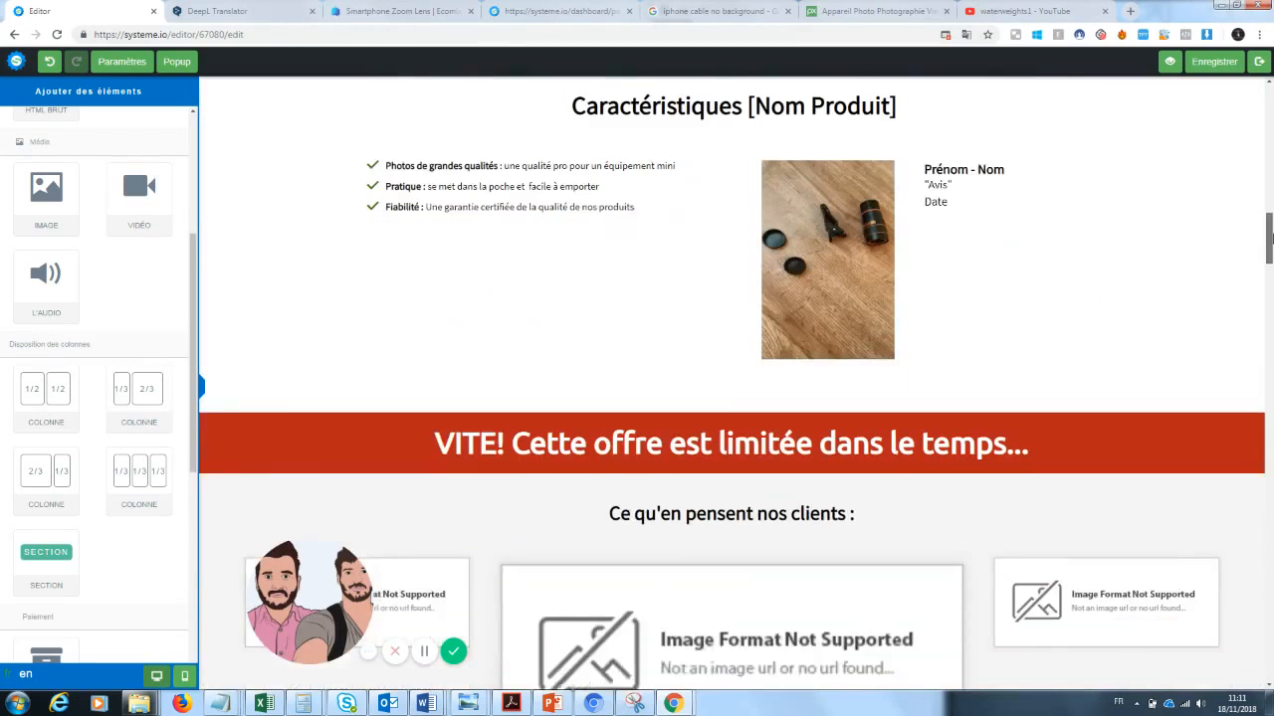
left_click_drag(124, 416, 603, 352)
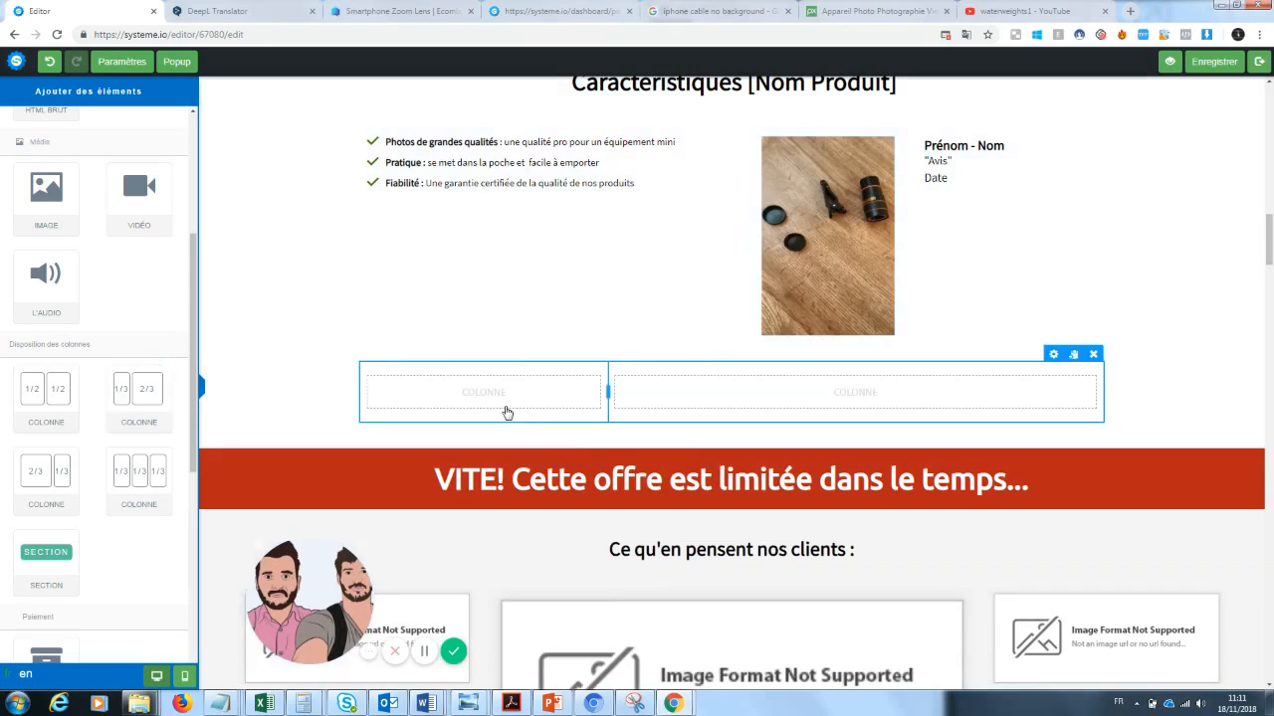
left_click_drag(45, 191, 552, 400)
left_click(531, 429)
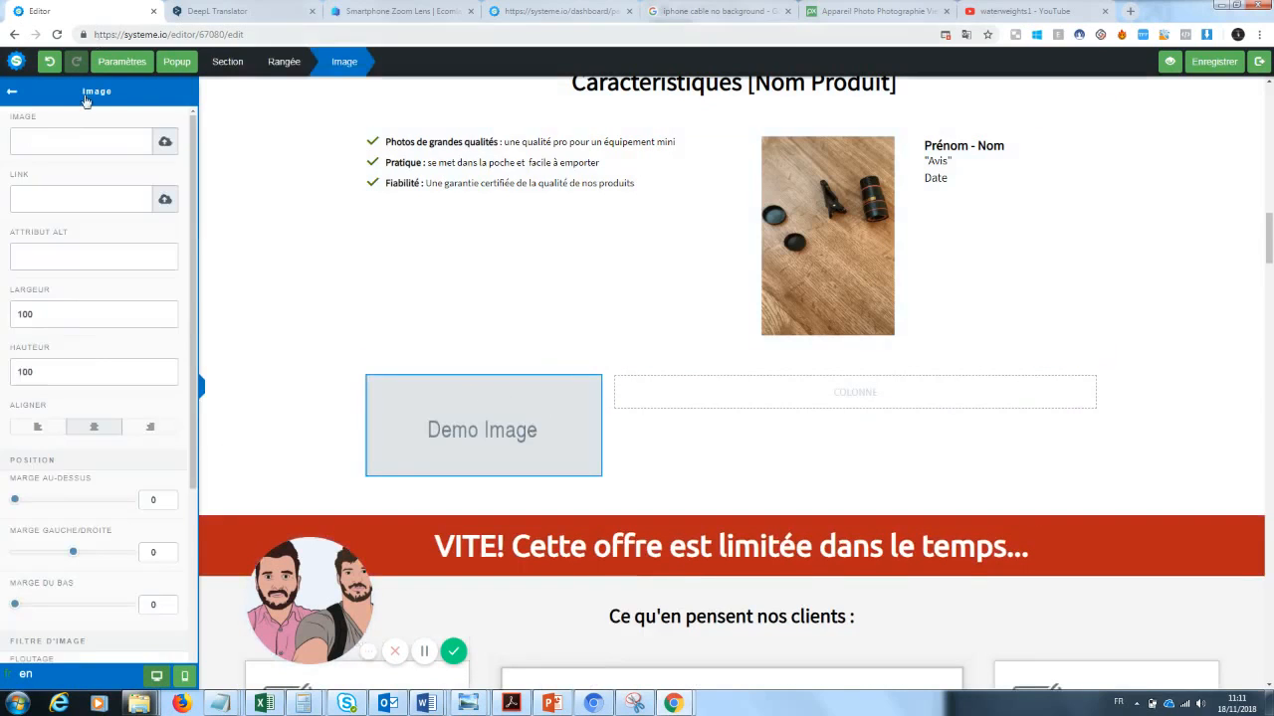
Fill the new image element with the wooden-floor product photo from the uploaded images
left_click(163, 143)
left_click(648, 291)
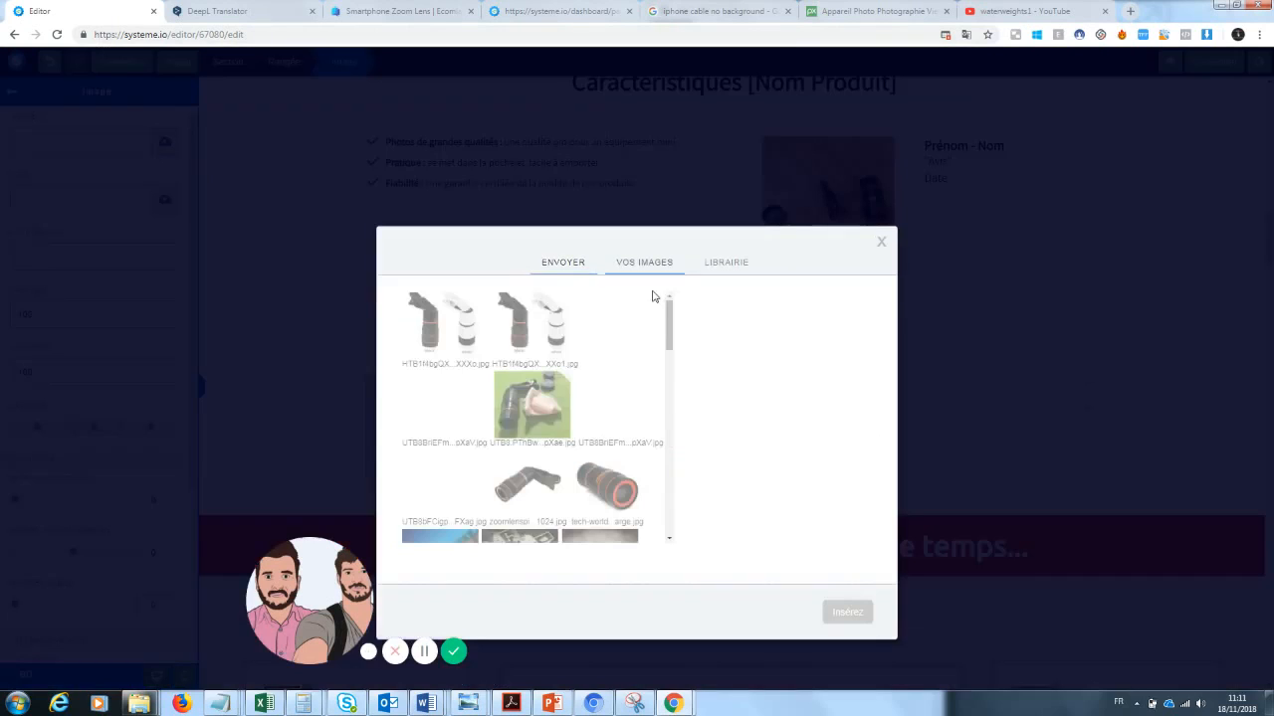
left_click(653, 422)
left_click(836, 613)
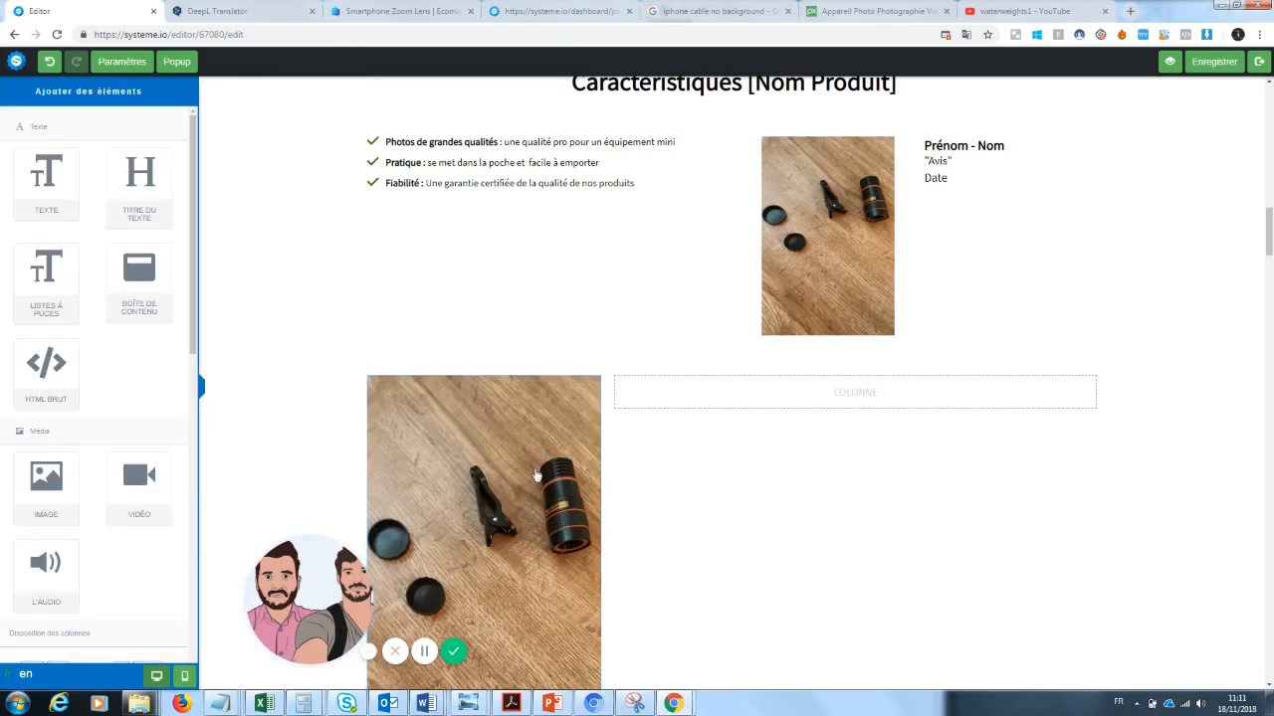
Replace the photo in the new row's narrow column with the uploaded green-mat product image showing the lens and pink cloth
left_click(505, 464)
left_click(139, 141)
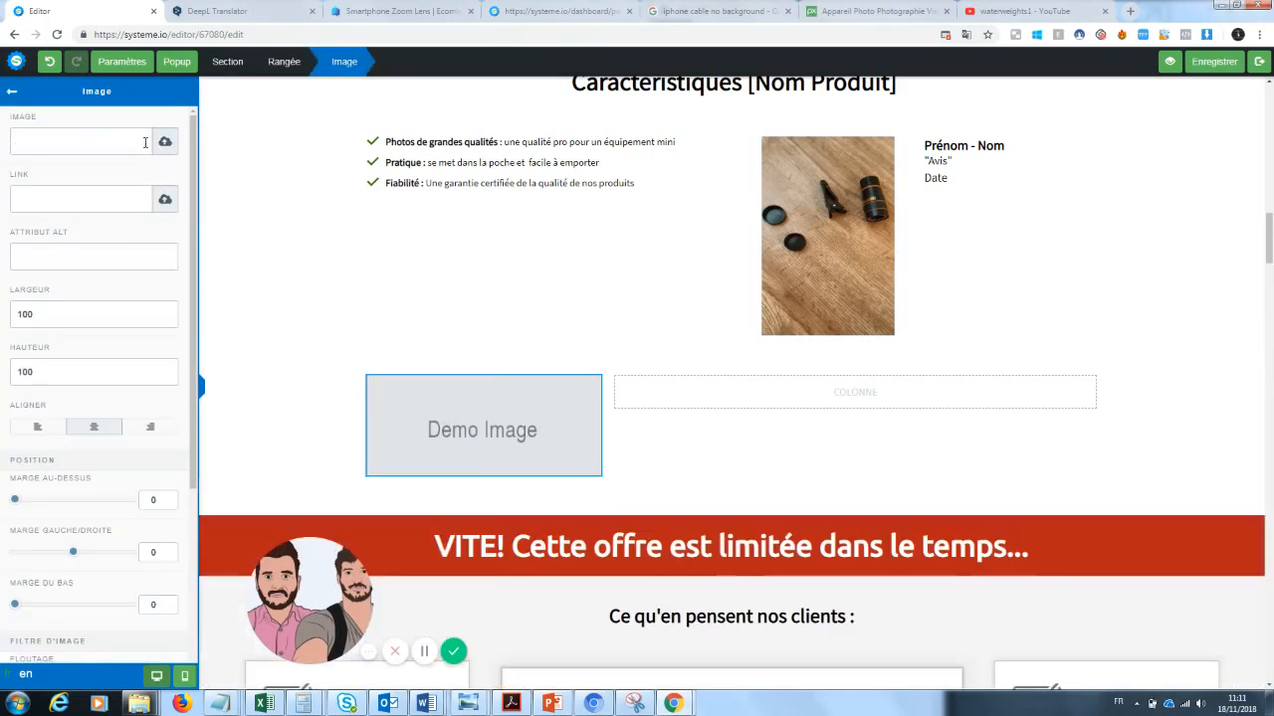
left_click(165, 140)
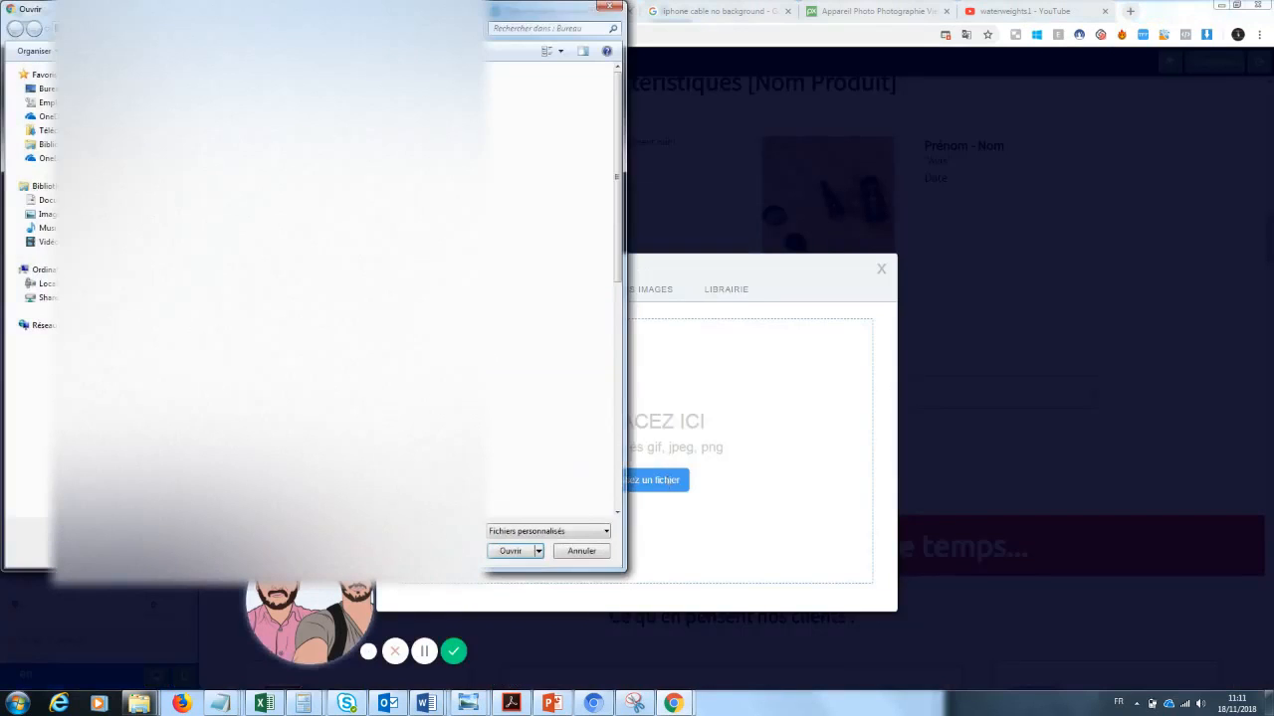
left_click(609, 8)
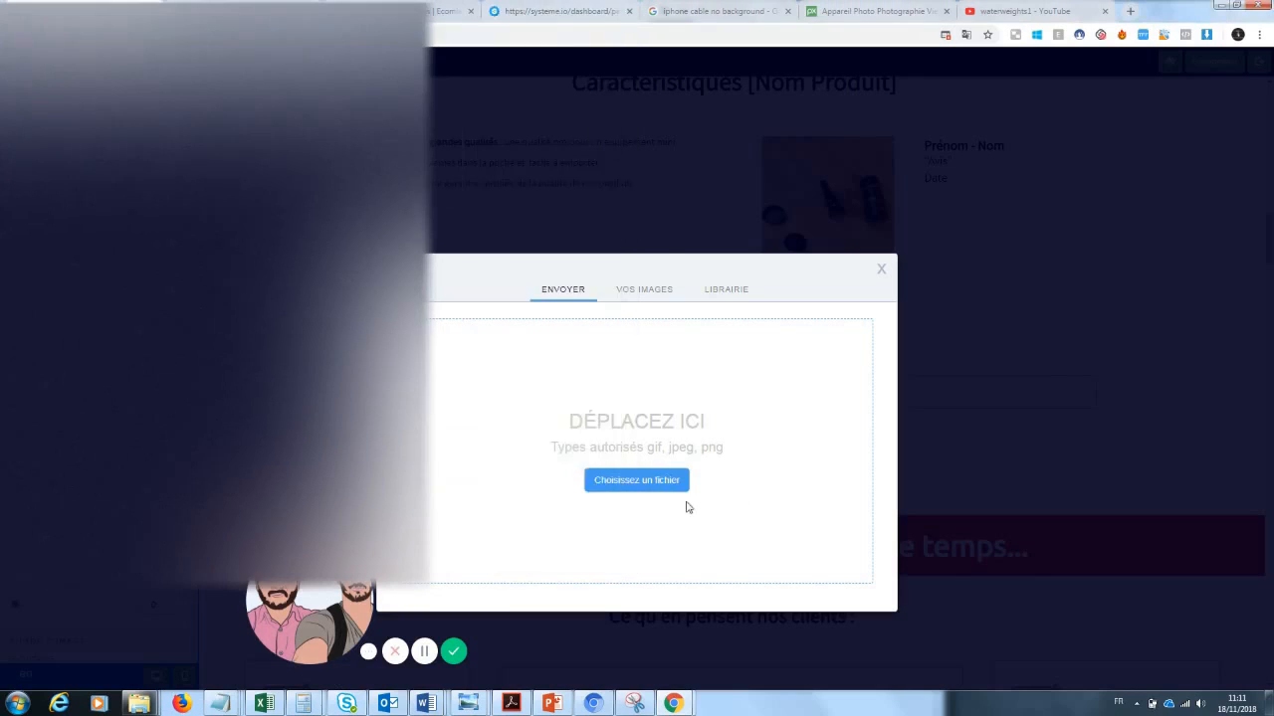
left_click(654, 287)
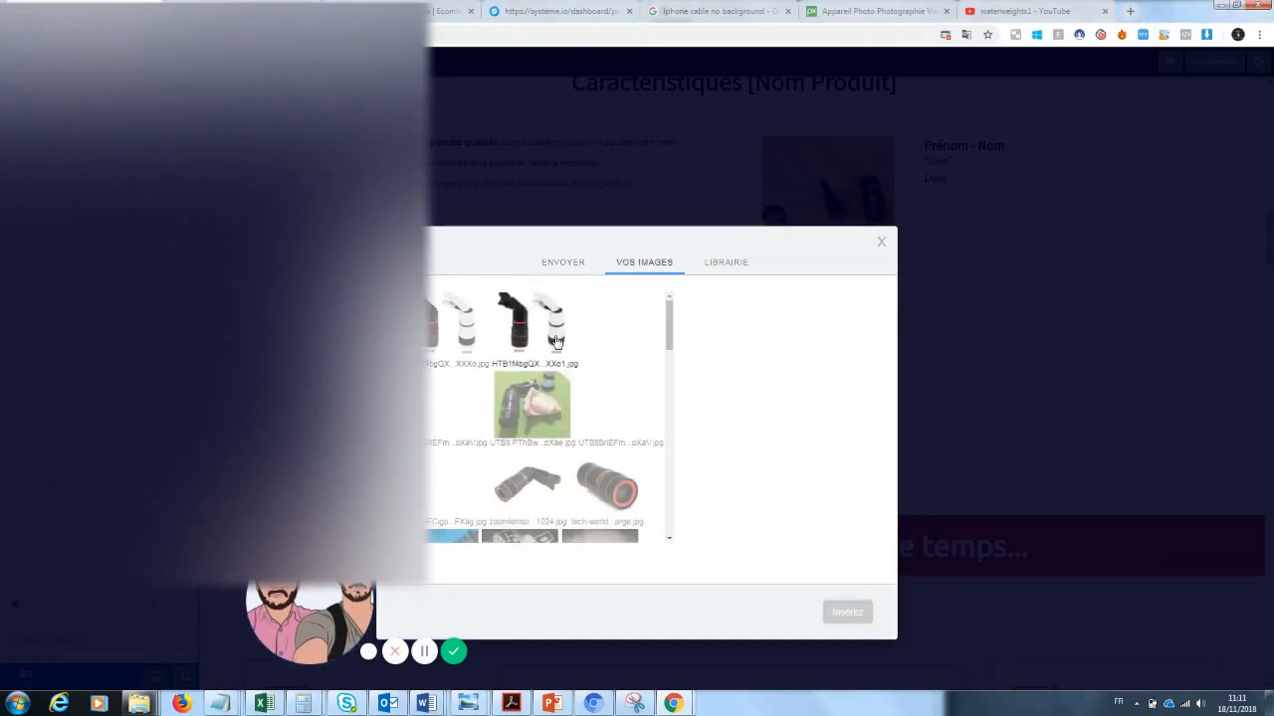
left_click(560, 406)
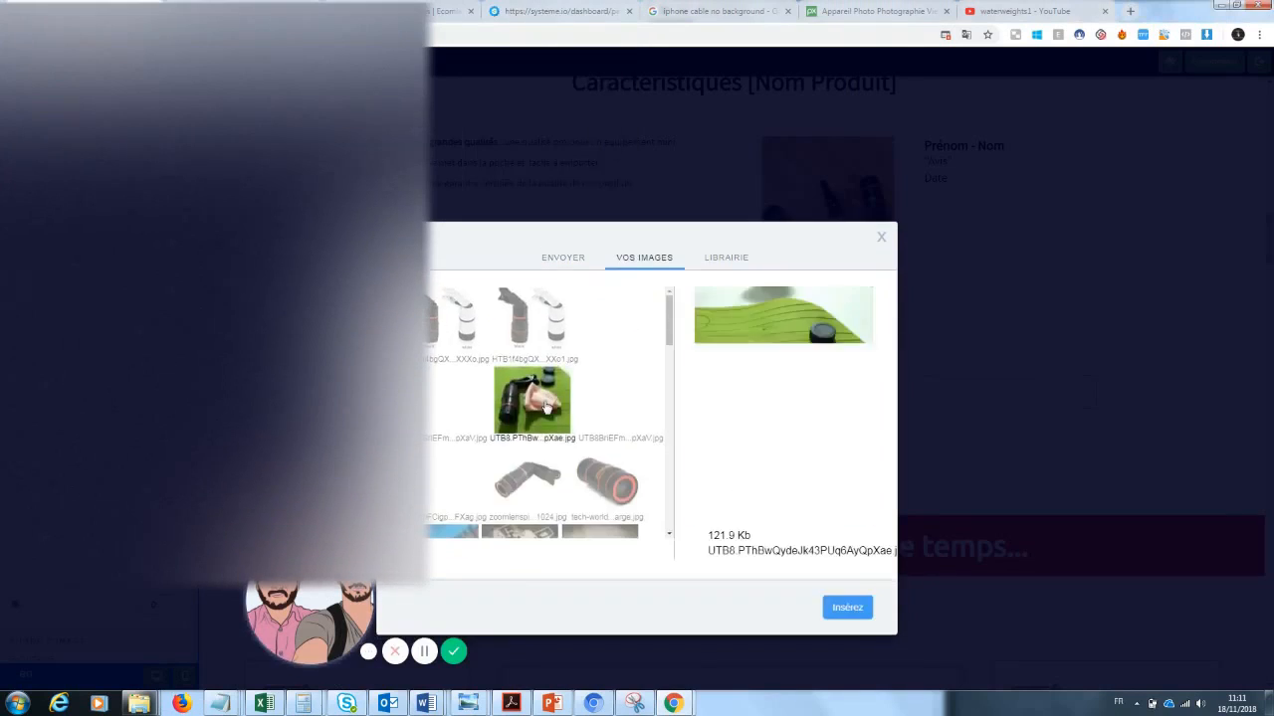
left_click(839, 606)
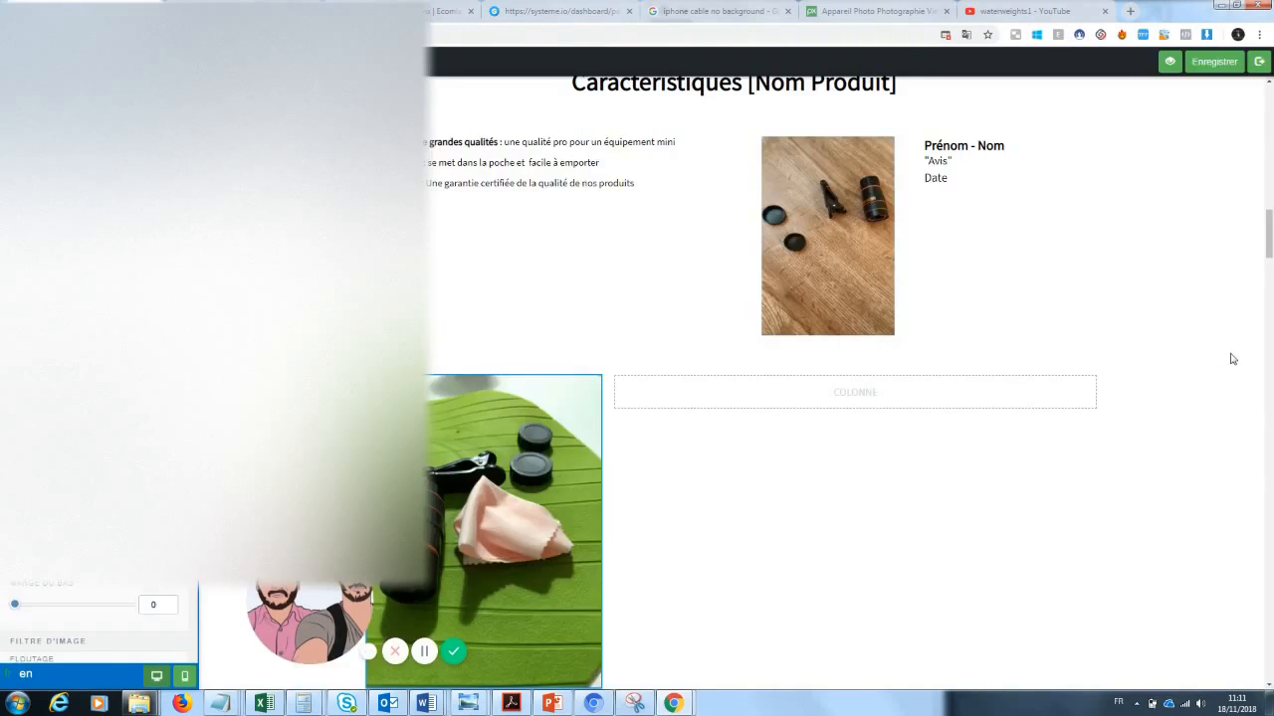
Add a text element to the empty wide column beside the green-mat product photo
left_click(823, 428)
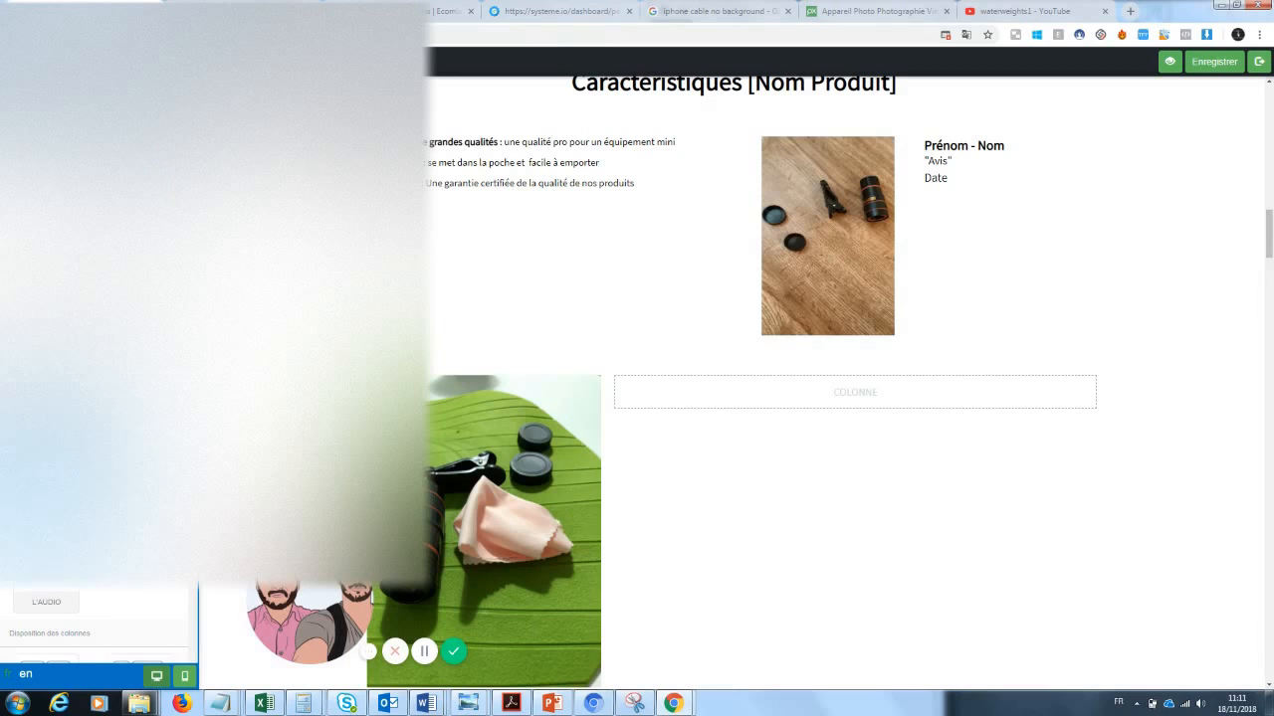
left_click_drag(99, 199, 819, 403)
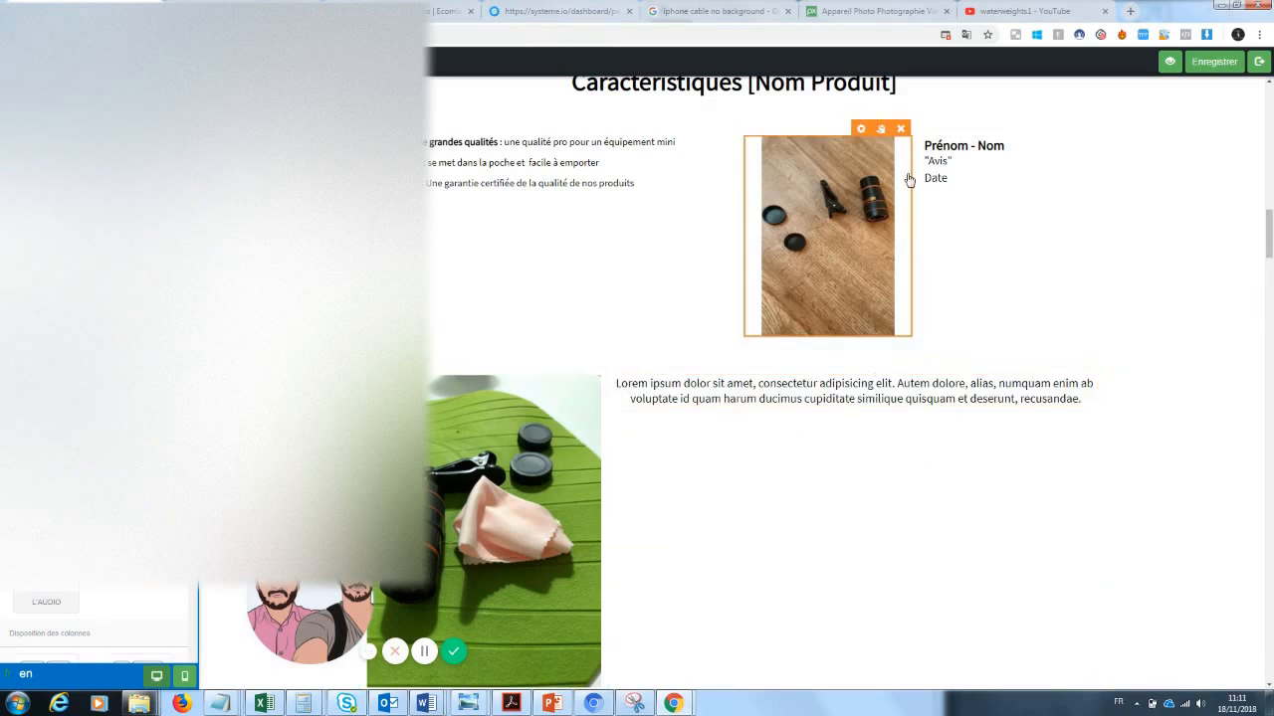
Select the whole "Prénom - Nom" placeholder in the testimonial beside the wooden-floor product photo
left_click(965, 163)
left_click(980, 192)
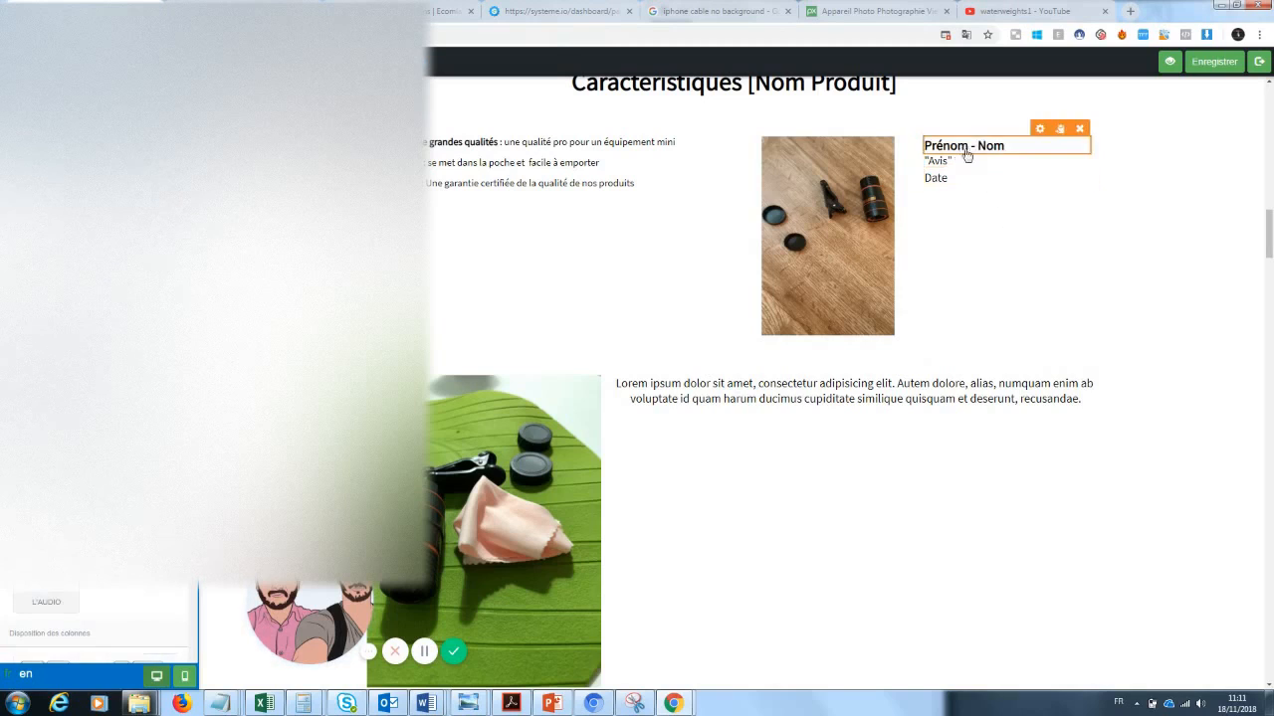
left_click(995, 146)
left_click_drag(1005, 145, 923, 146)
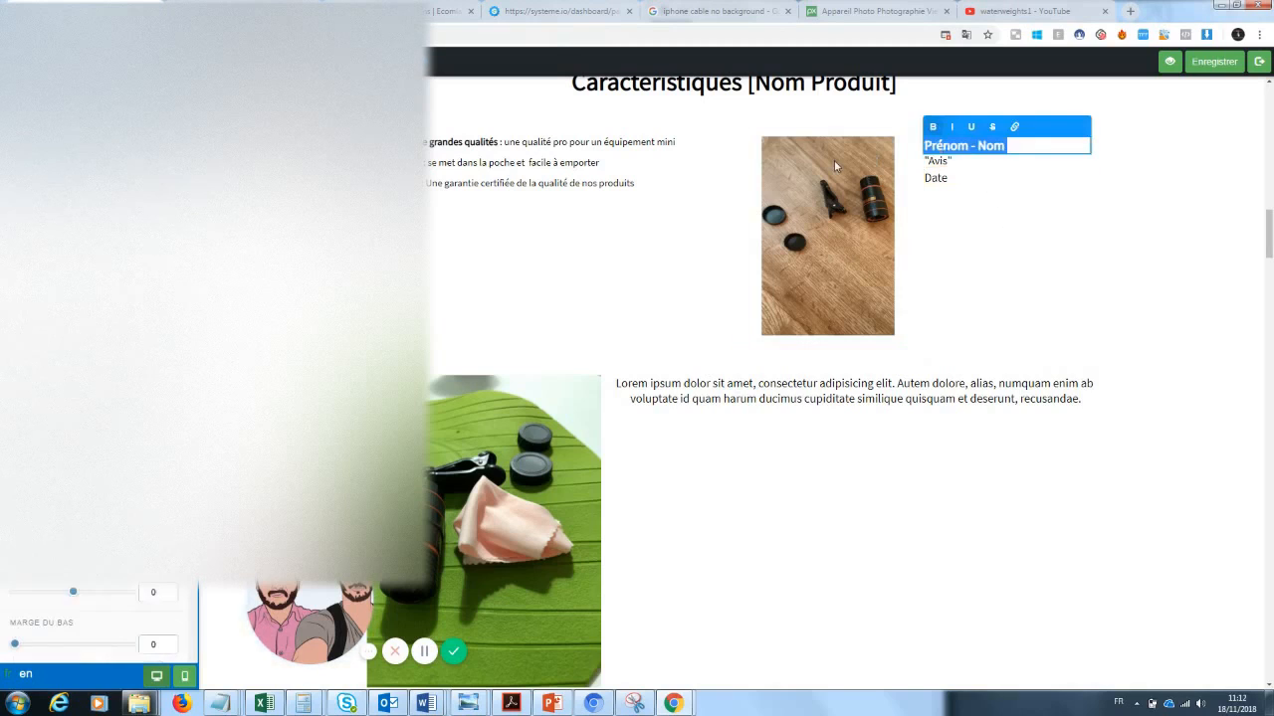